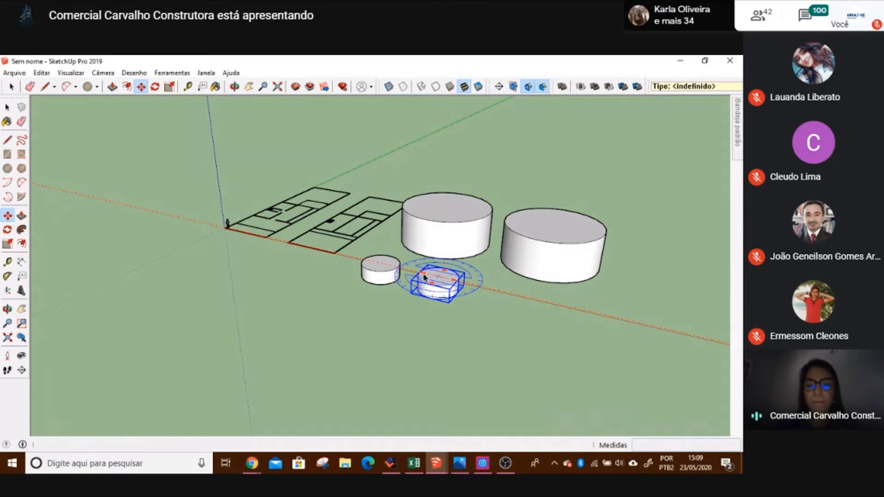
# - Select the large cylinder group closest to the floor plans
pyautogui.scroll(3, 449, 235)
pyautogui.click(449, 231)
pyautogui.moveTo(413, 239); pyautogui.dragTo(433, 262, button='middle')
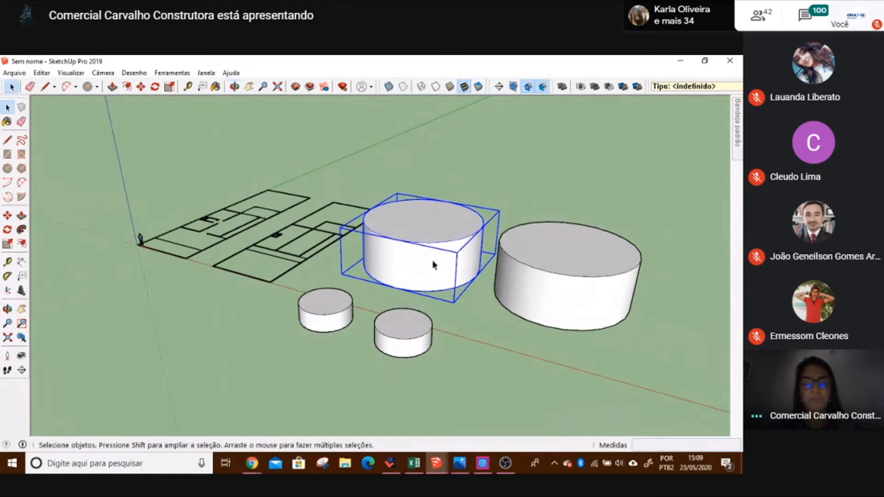
# - Switch to the Semi-detached+house model and show the whole building
pyautogui.click(437, 463)
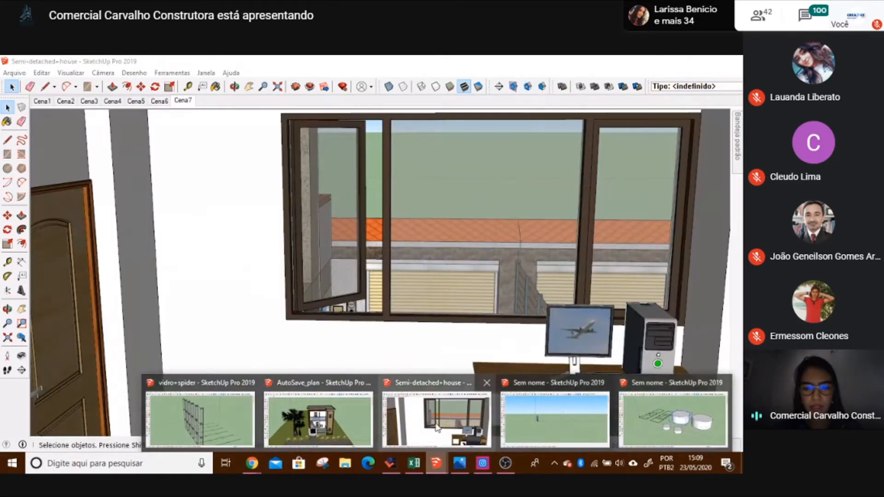
pyautogui.click(435, 429)
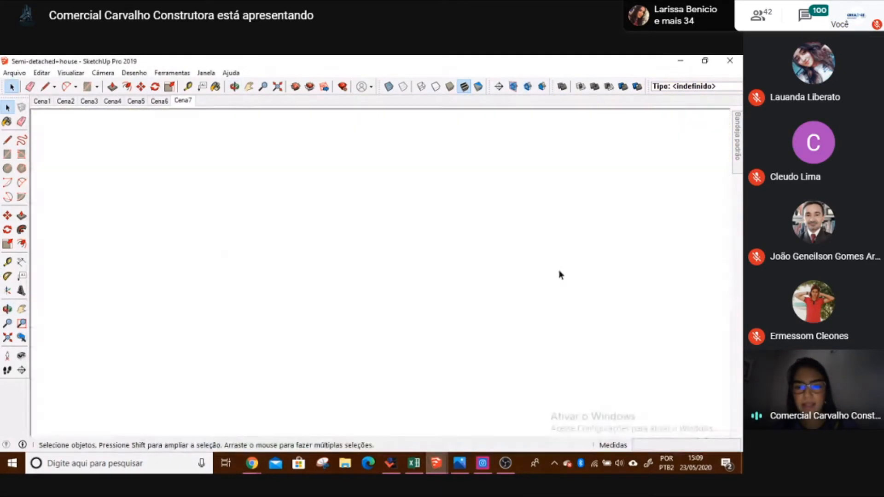
pyautogui.moveTo(558, 274); pyautogui.dragTo(55, 375, button='middle')
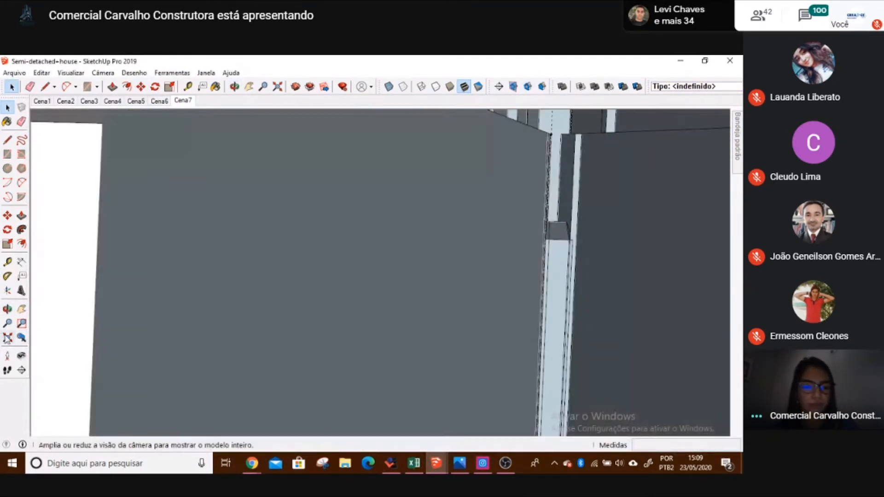
pyautogui.hotkey('shift', 'z')
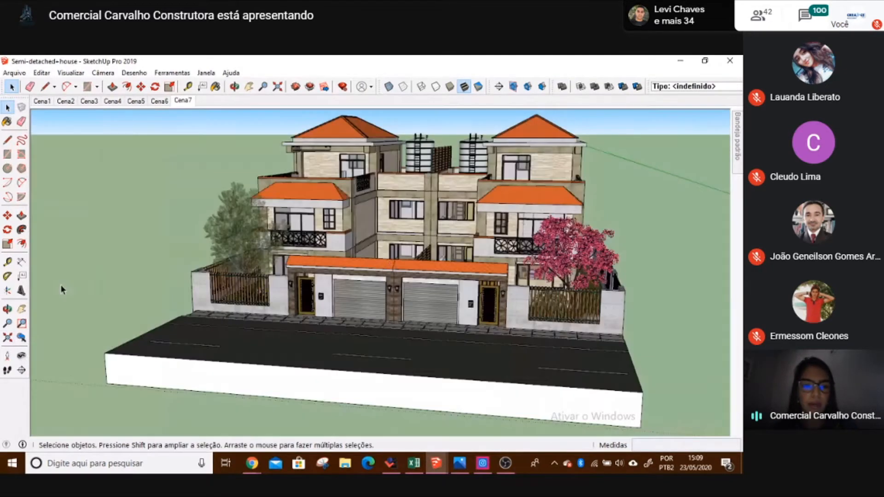
# - Select the front wall group that carries the tiled roof, lamp and garage door of one house
pyautogui.scroll(10, 382, 260)
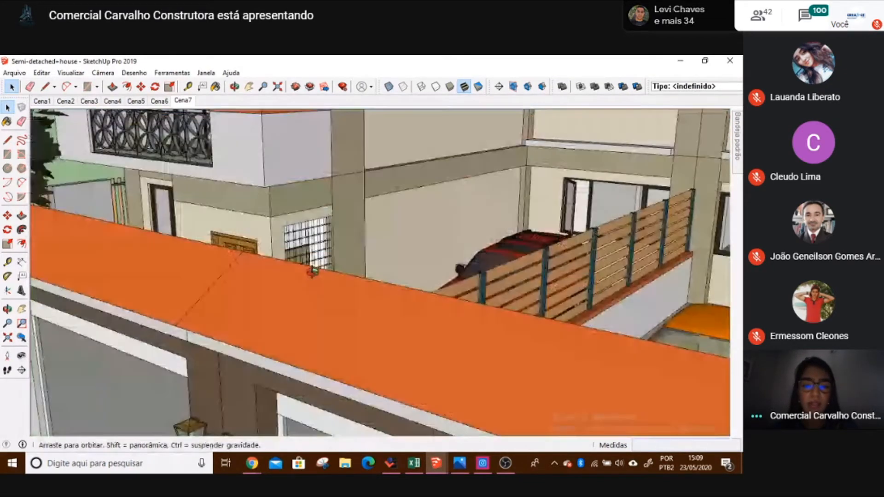
pyautogui.press('space')
pyautogui.click(308, 304)
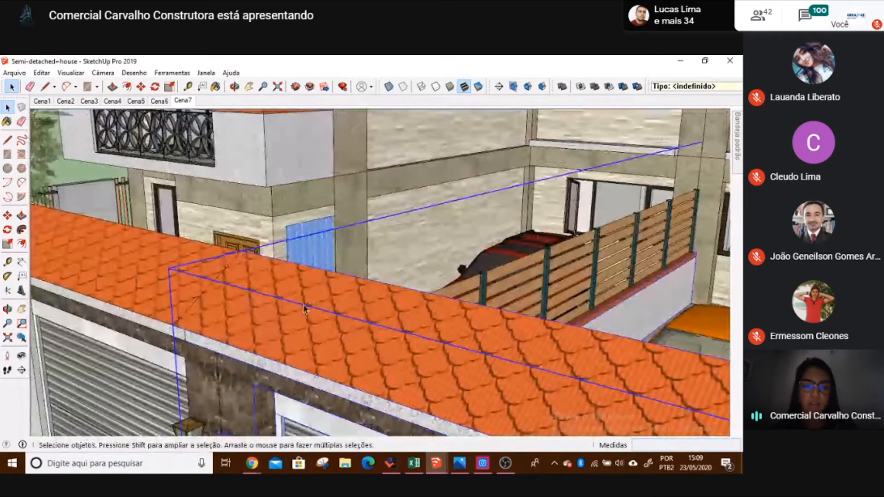
# - Examine the selected front wall's pillar, garage door, gate, fence and tiled roof, as well as the rear of both houses
pyautogui.scroll(-3, 299, 340)
pyautogui.moveTo(299, 341); pyautogui.dragTo(290, 349, button='middle')
pyautogui.scroll(5, 290, 349)
pyautogui.scroll(1, 290, 350)
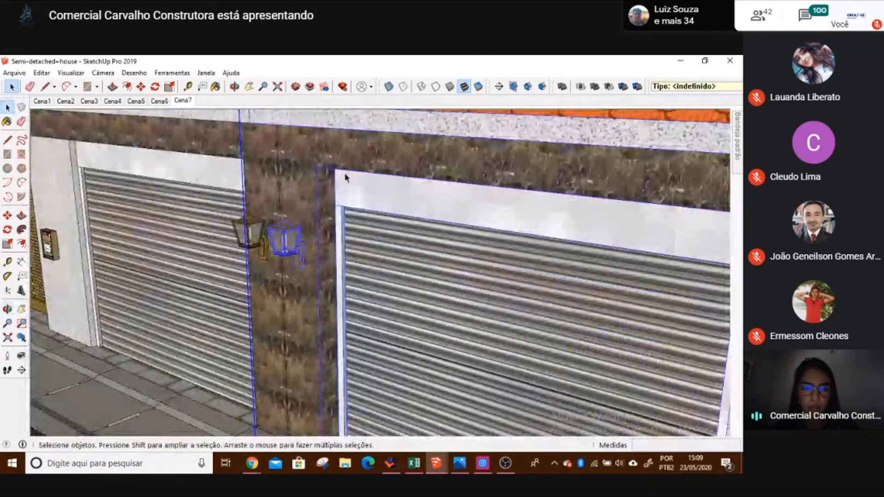
pyautogui.scroll(-5, 562, 162)
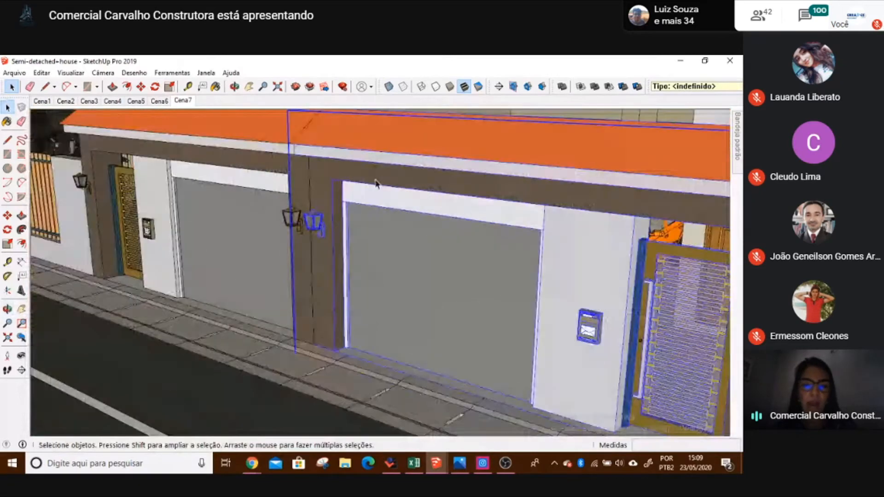
pyautogui.scroll(-3, 623, 278)
pyautogui.moveTo(622, 278); pyautogui.dragTo(512, 275, button='middle')
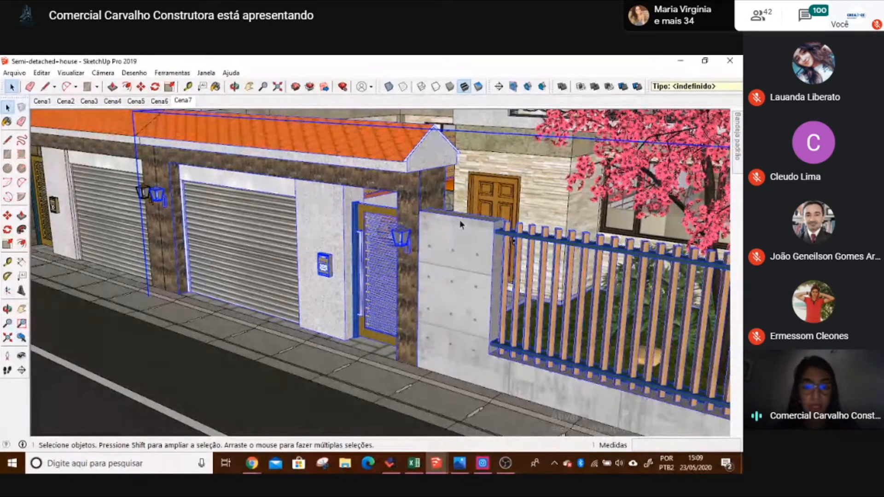
pyautogui.scroll(2, 459, 220)
pyautogui.scroll(2, 459, 219)
pyautogui.moveTo(460, 220); pyautogui.dragTo(489, 221, button='middle')
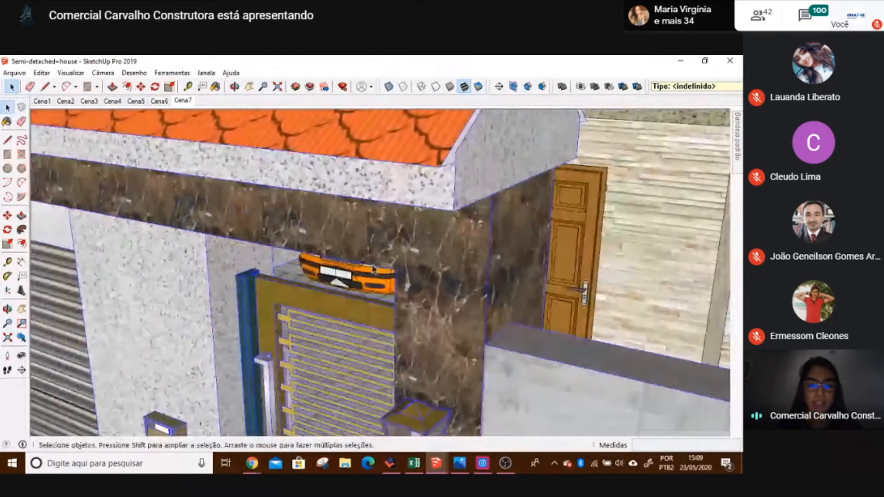
pyautogui.scroll(2, 489, 221)
pyautogui.scroll(5, 446, 257)
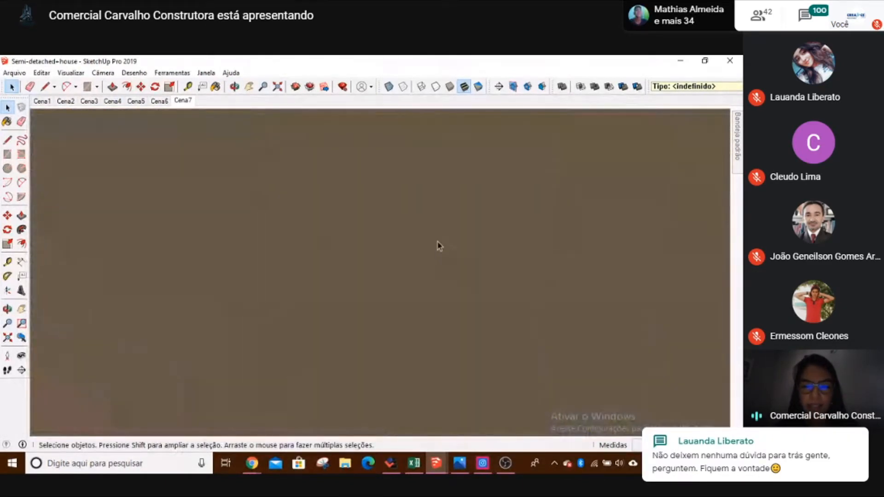
pyautogui.scroll(4, 438, 245)
pyautogui.moveTo(439, 246); pyautogui.dragTo(244, 227, button='middle')
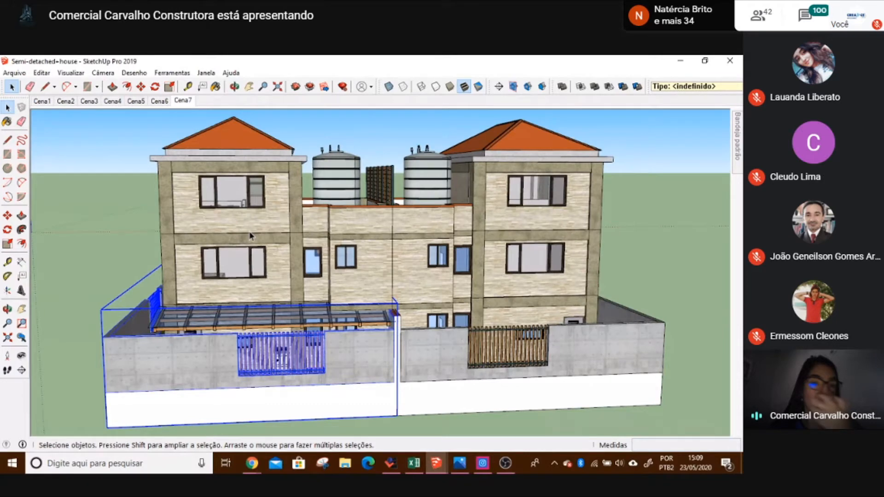
pyautogui.moveTo(250, 236); pyautogui.dragTo(381, 304, button='middle')
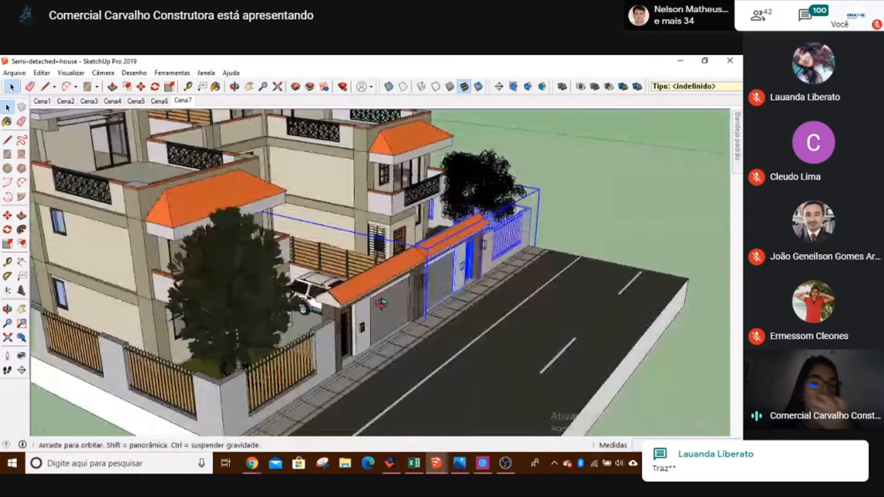
# - Examine the two wall lanterns on the pillar between the garage doors, including the faces of their pyramid caps
pyautogui.scroll(5, 381, 304)
pyautogui.scroll(3, 349, 297)
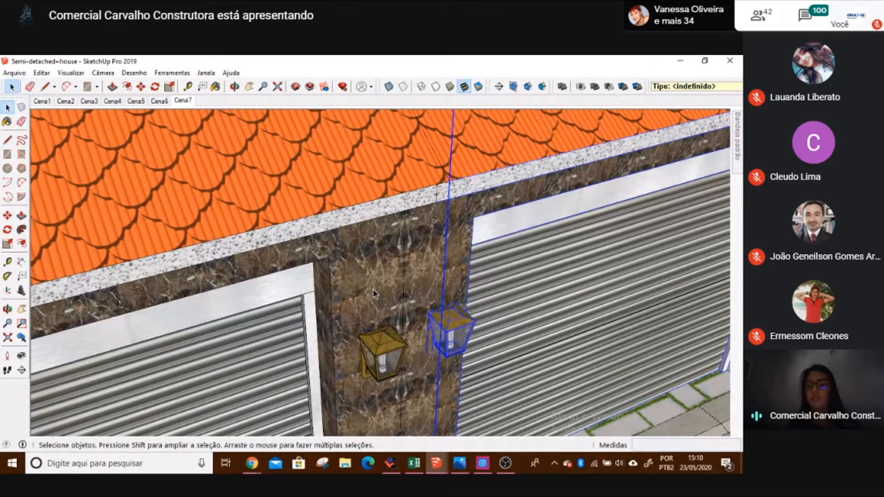
pyautogui.scroll(4, 373, 343)
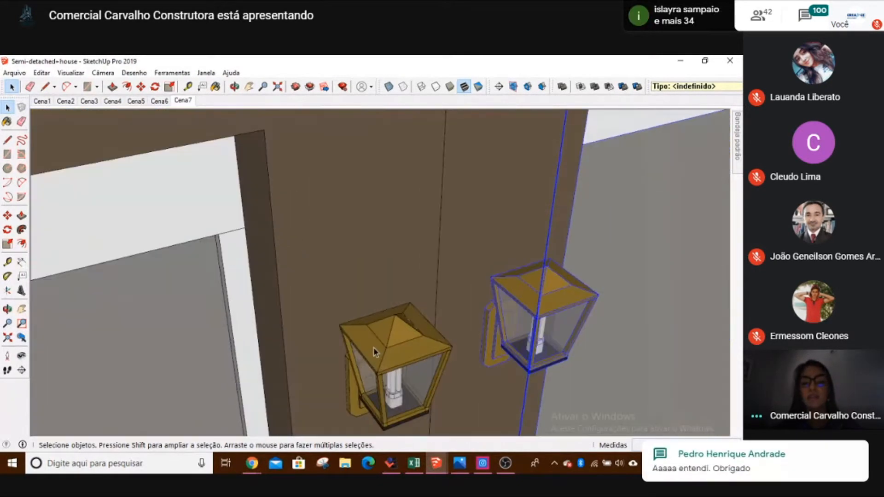
pyautogui.scroll(6, 374, 347)
pyautogui.moveTo(414, 397)
pyautogui.mouseDown(button='middle')
pyautogui.moveTo(438, 347)
pyautogui.moveTo(405, 322)
pyautogui.mouseUp(button='middle')
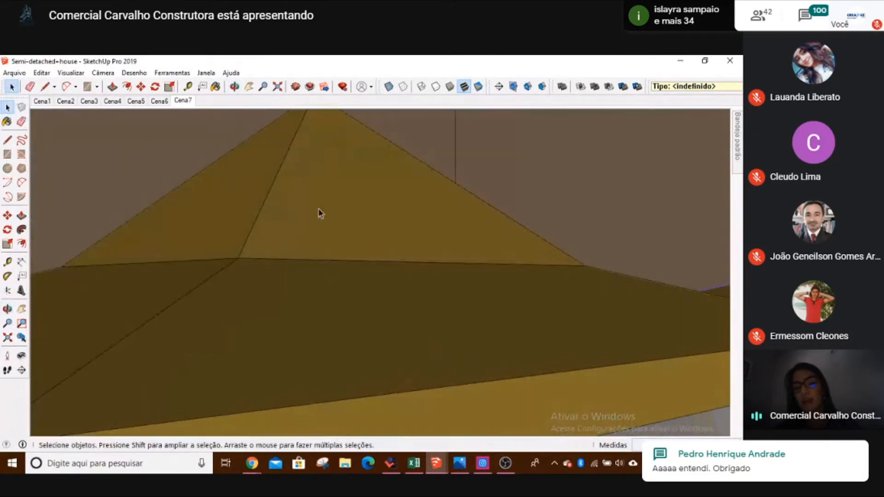
pyautogui.keyDown('shift'); pyautogui.moveTo(335, 322); pyautogui.dragTo(440, 260, button='middle'); pyautogui.keyUp('shift')
pyautogui.scroll(3, 426, 336)
pyautogui.moveTo(466, 329)
pyautogui.mouseDown(button='middle')
pyautogui.moveTo(537, 302)
pyautogui.moveTo(574, 309)
pyautogui.moveTo(585, 274)
pyautogui.mouseUp(button='middle')
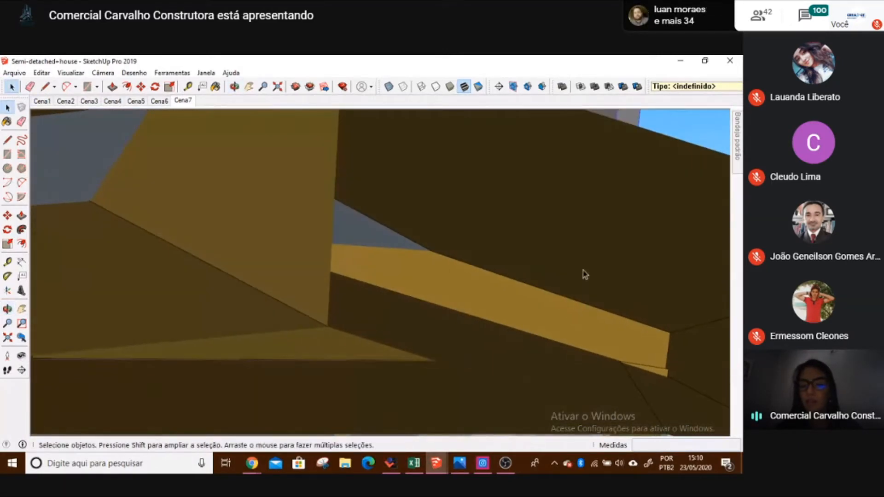
pyautogui.moveTo(465, 244); pyautogui.dragTo(412, 246, button='middle')
pyautogui.scroll(3, 303, 204)
pyautogui.moveTo(303, 204)
pyautogui.mouseDown(button='middle')
pyautogui.moveTo(345, 199)
pyautogui.moveTo(430, 219)
pyautogui.moveTo(430, 235)
pyautogui.moveTo(420, 230)
pyautogui.moveTo(428, 250)
pyautogui.moveTo(384, 217)
pyautogui.moveTo(351, 213)
pyautogui.moveTo(339, 191)
pyautogui.mouseUp(button='middle')
pyautogui.scroll(3, 378, 182)
pyautogui.scroll(-2, 377, 183)
pyautogui.scroll(-5, 490, 264)
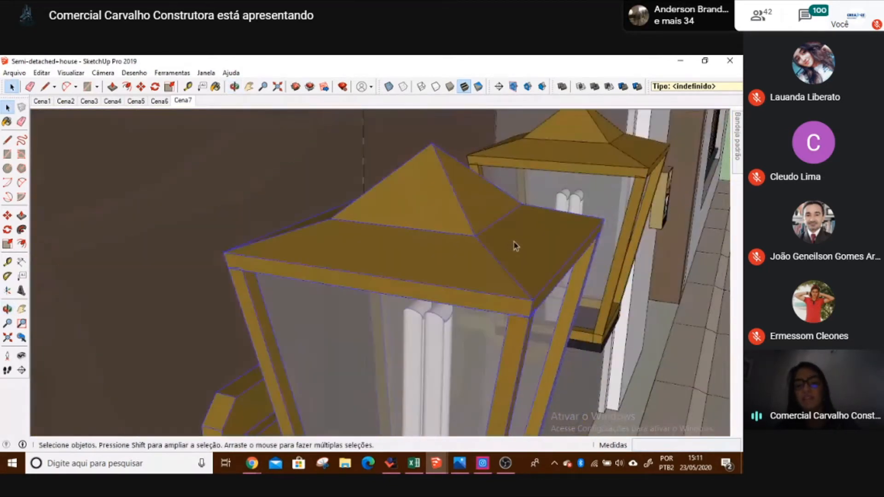
pyautogui.moveTo(515, 245); pyautogui.dragTo(319, 246, button='middle')
pyautogui.scroll(-5, 432, 206)
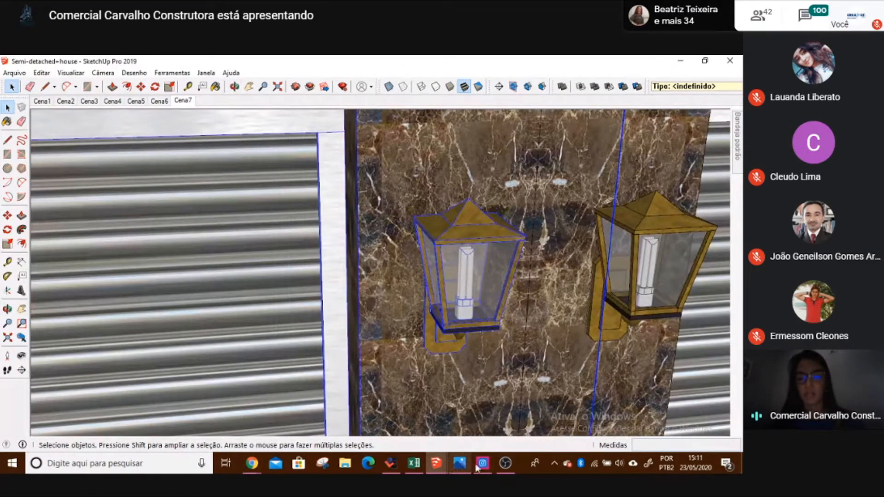
# - Return to the untitled cylinder model and reverse the side face of the small cylinder farther from the floor plans
pyautogui.click(437, 463)
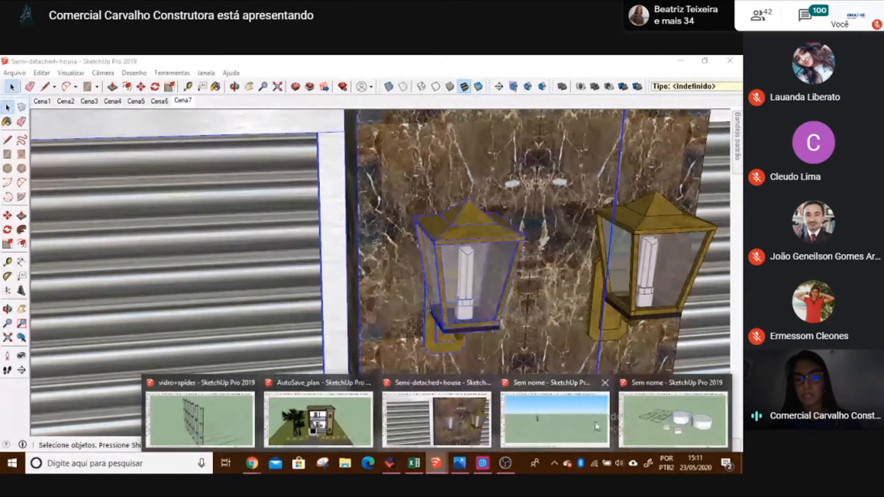
pyautogui.click(673, 420)
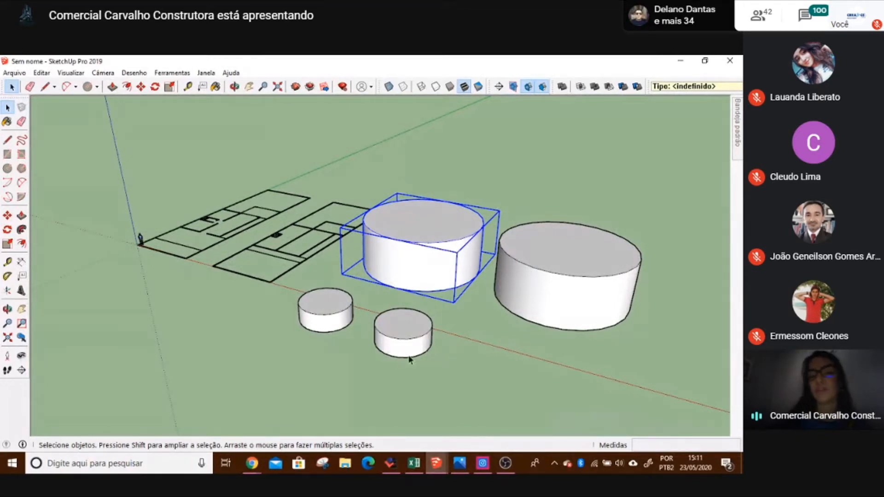
pyautogui.scroll(5, 433, 362)
pyautogui.doubleClick(393, 318)
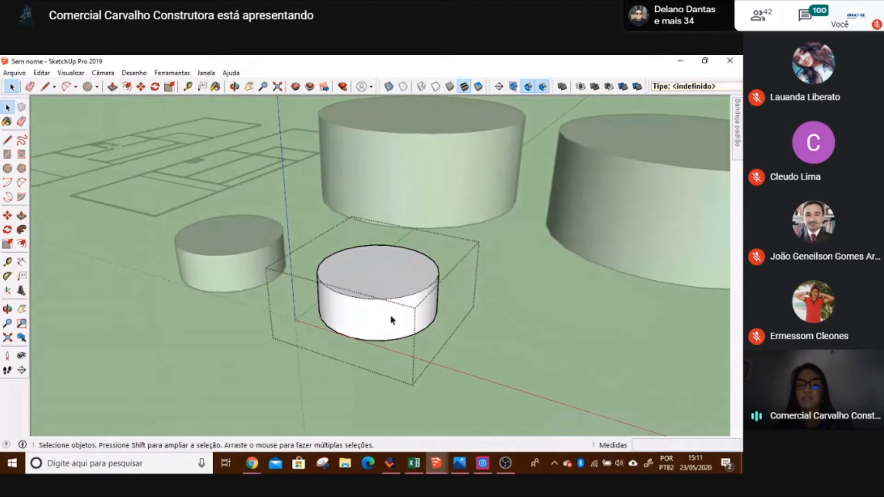
pyautogui.click(392, 319)
pyautogui.rightClick(392, 320)
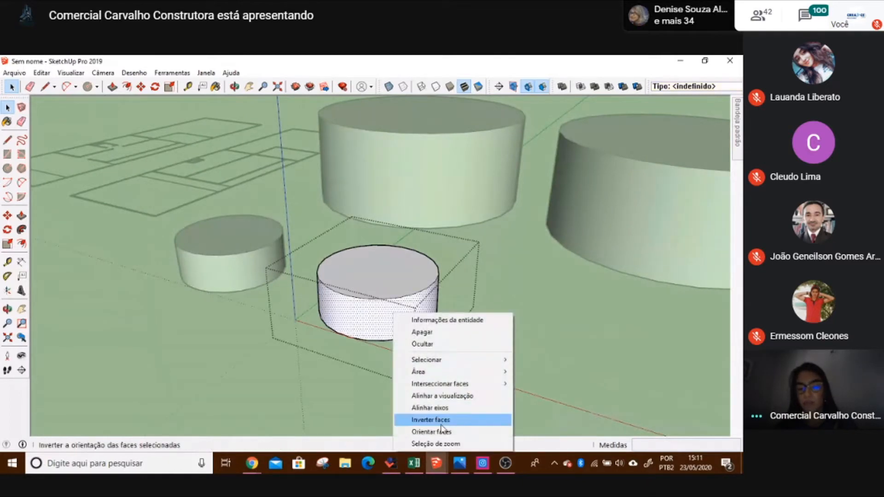
pyautogui.click(441, 424)
pyautogui.click(519, 352)
# - Select the small cylinder with the reversed side and examine its faces from several angles, up close and from afar
pyautogui.moveTo(519, 352)
pyautogui.mouseDown(button='middle')
pyautogui.moveTo(664, 339)
pyautogui.moveTo(509, 191)
pyautogui.moveTo(341, 383)
pyautogui.moveTo(338, 375)
pyautogui.mouseUp(button='middle')
pyautogui.moveTo(309, 300)
pyautogui.mouseDown(button='middle')
pyautogui.moveTo(362, 209)
pyautogui.moveTo(361, 240)
pyautogui.mouseUp(button='middle')
pyautogui.scroll(5, 347, 277)
pyautogui.click(373, 350)
pyautogui.moveTo(373, 350); pyautogui.dragTo(361, 216, button='middle')
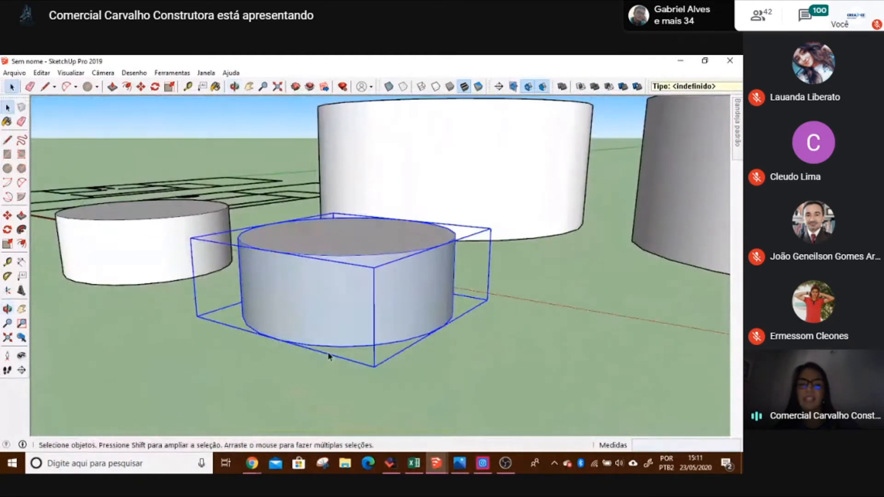
pyautogui.scroll(3, 364, 312)
pyautogui.moveTo(347, 302); pyautogui.dragTo(363, 257, button='middle')
pyautogui.scroll(5, 385, 258)
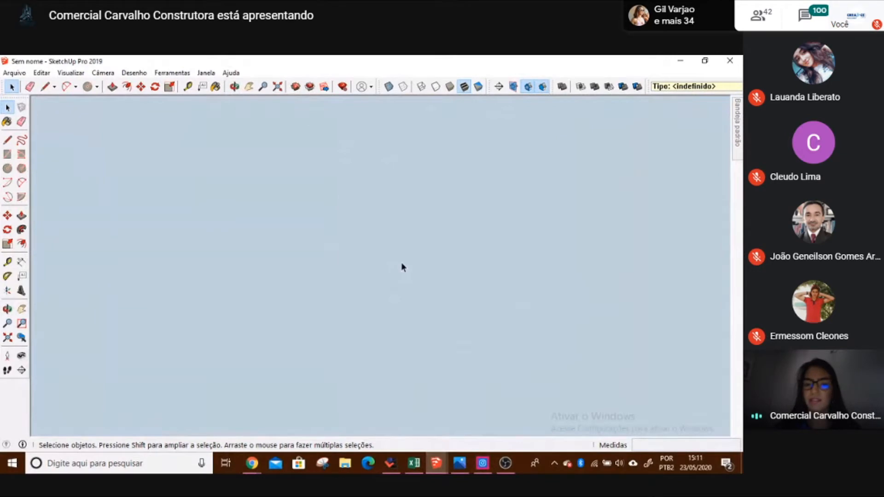
pyautogui.scroll(3, 402, 262)
pyautogui.moveTo(416, 258); pyautogui.dragTo(403, 322, button='middle')
pyautogui.moveTo(403, 322)
pyautogui.mouseDown(button='middle')
pyautogui.moveTo(403, 332)
pyautogui.moveTo(405, 316)
pyautogui.mouseUp(button='middle')
pyautogui.moveTo(348, 177); pyautogui.dragTo(308, 266, button='middle')
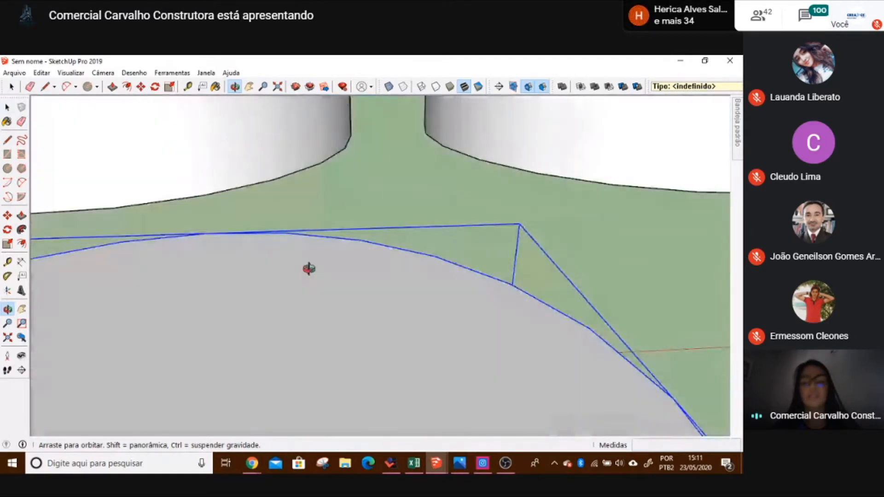
pyautogui.scroll(-5, 359, 247)
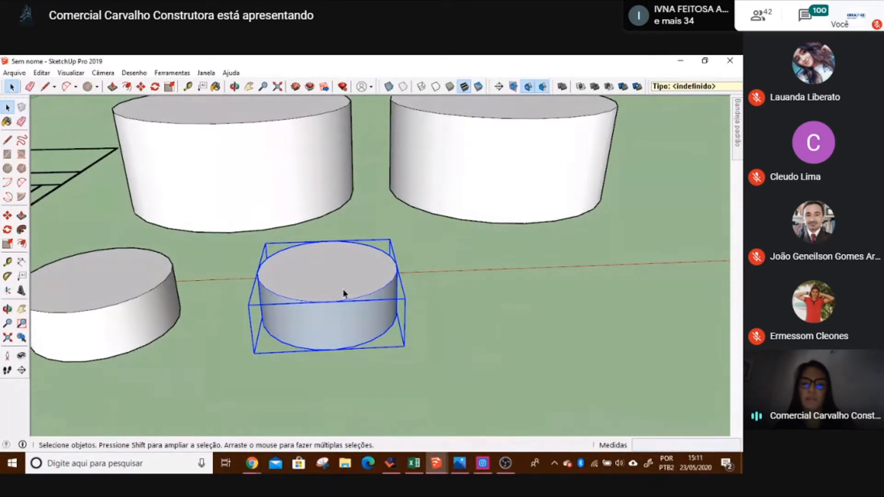
pyautogui.scroll(-2, 363, 276)
pyautogui.moveTo(366, 282); pyautogui.dragTo(449, 289, button='middle')
pyautogui.scroll(3, 448, 285)
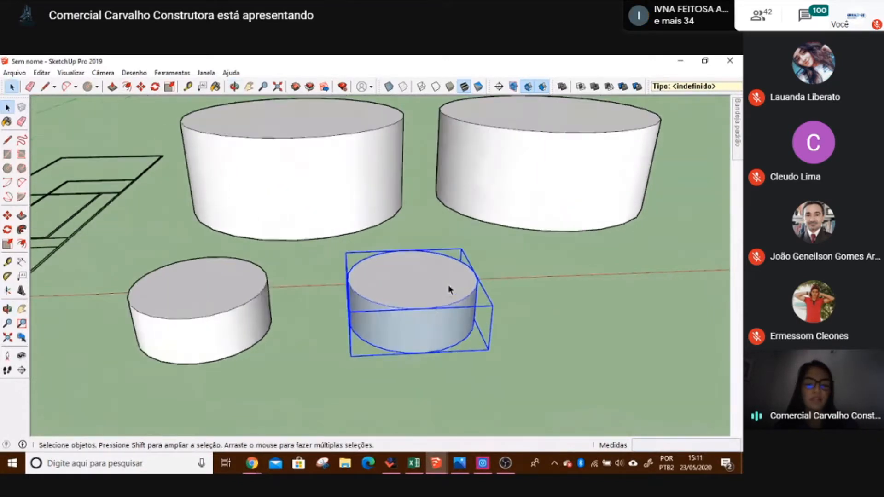
pyautogui.scroll(2, 441, 288)
# - Reverse the blue-grey side face inside the small cylinder group again and leave the group
pyautogui.doubleClick(435, 289)
pyautogui.click(431, 299)
pyautogui.click(432, 341)
pyautogui.rightClick(432, 341)
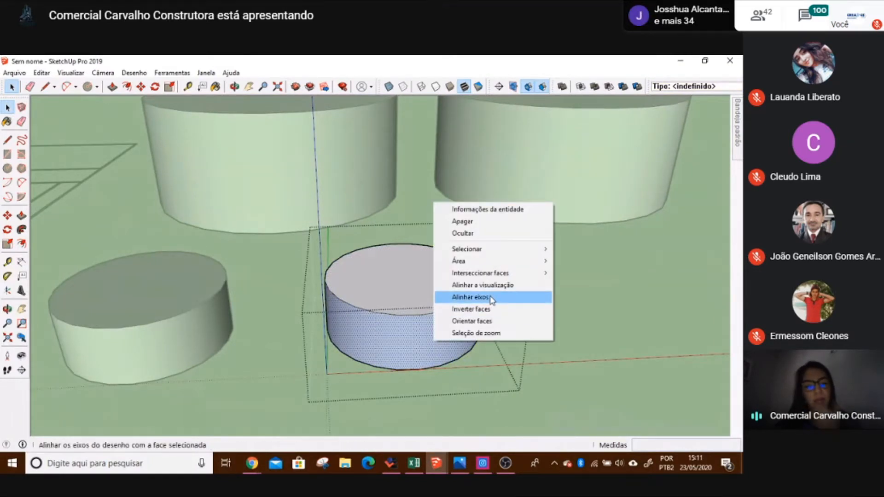
pyautogui.click(489, 309)
pyautogui.click(551, 302)
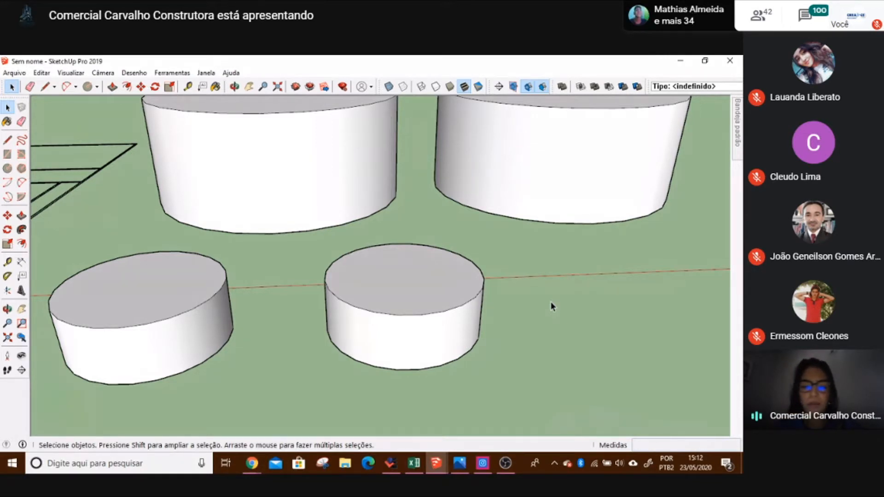
pyautogui.click(251, 463)
pyautogui.moveTo(187, 430)
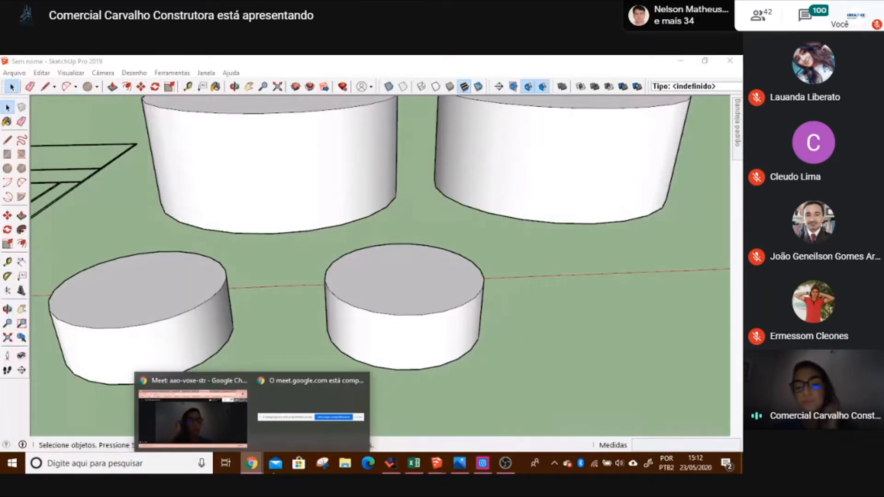
pyautogui.click(429, 415)
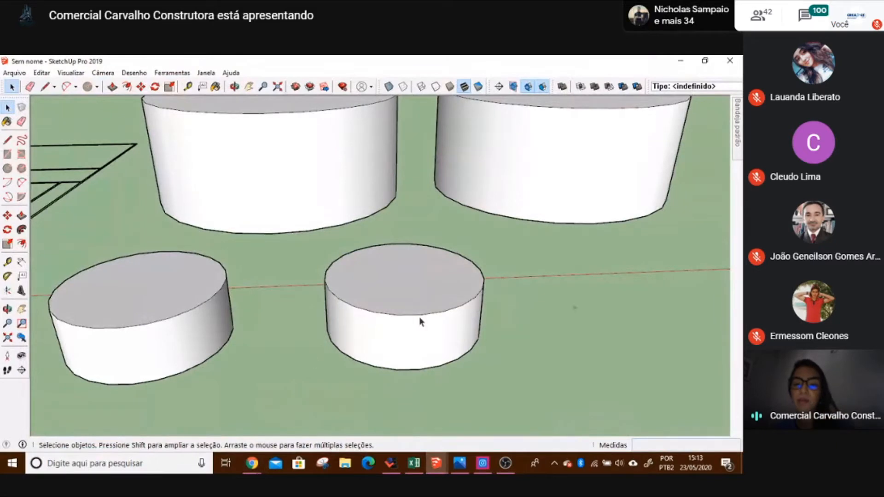
# - Select the small cylinder group closest to the floor plans
pyautogui.scroll(-3, 401, 288)
pyautogui.moveTo(402, 288); pyautogui.dragTo(411, 267, button='middle')
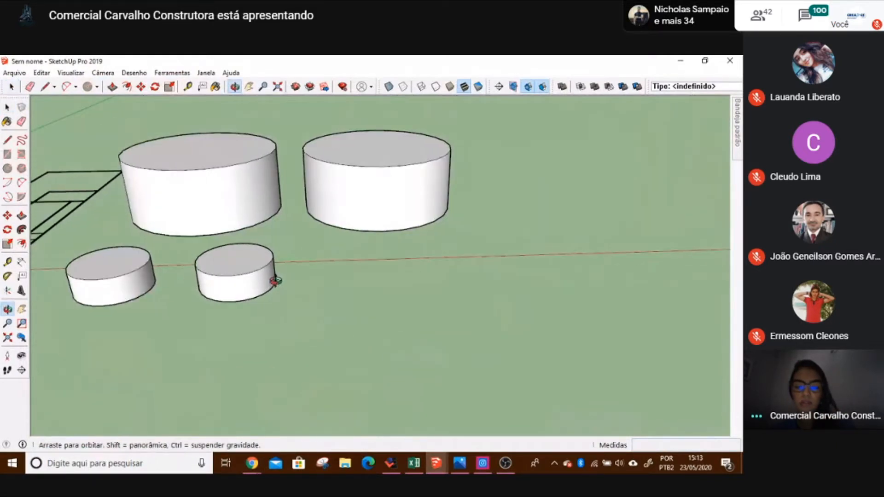
pyautogui.click(103, 286)
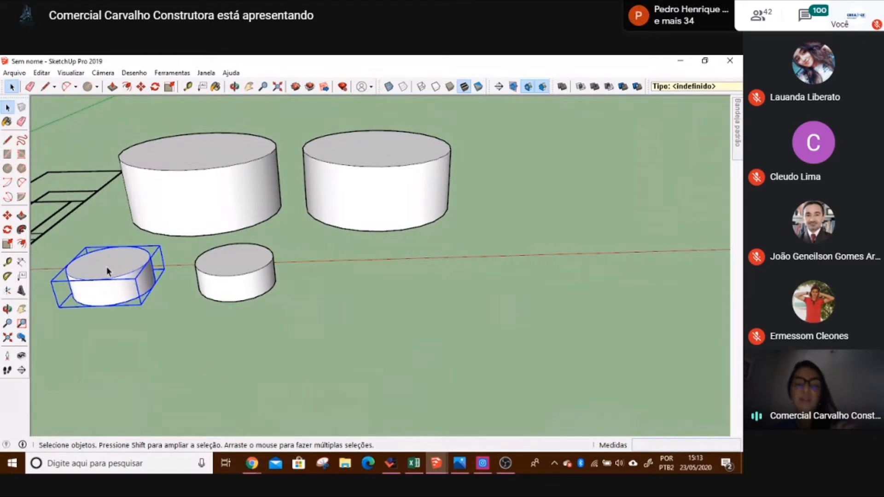
# - Select the small cylinder group farther from the floor plans
pyautogui.click(227, 269)
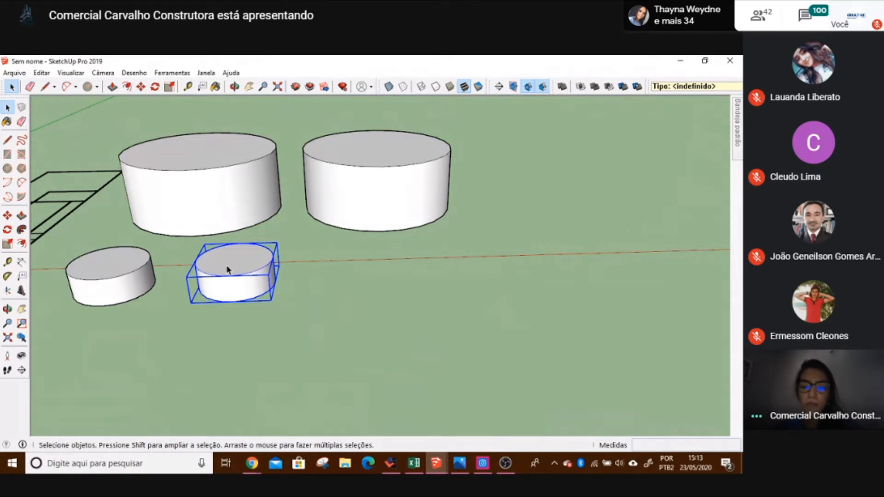
# - Switch to Instagram, look over the posts on the alfa1capacitacao profile and minimise the window
pyautogui.click(481, 464)
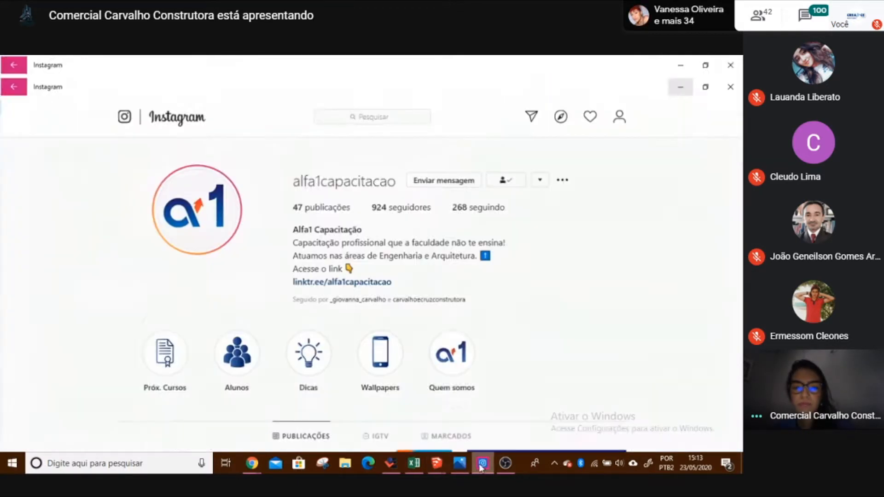
pyautogui.scroll(-5, 540, 276)
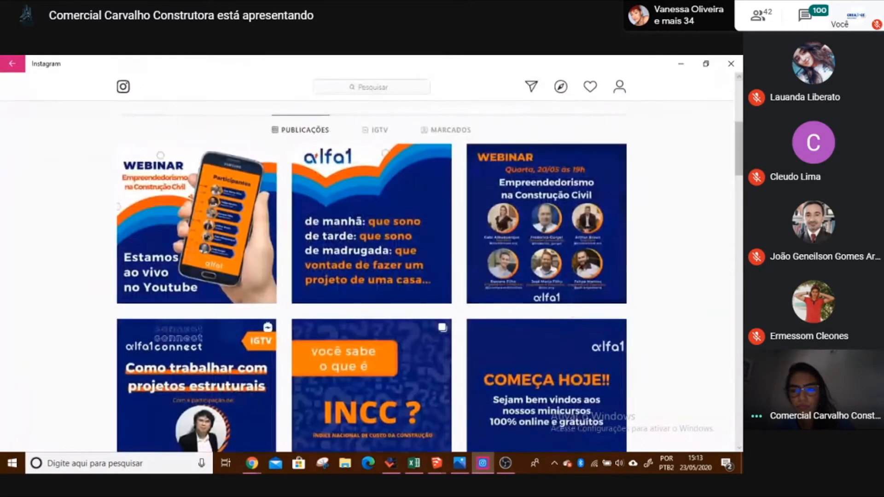
pyautogui.click(670, 69)
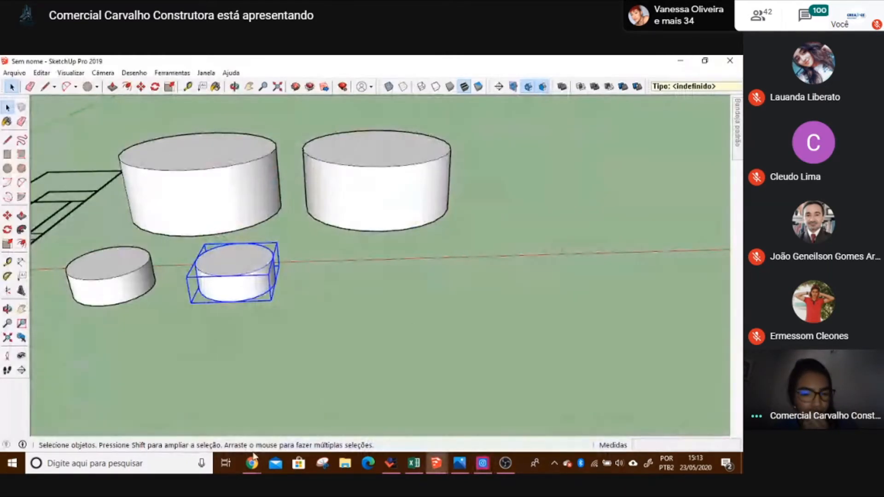
# - Switch to Chrome and close the SketchUp layout image search and the 3D Warehouse duplex interior search
pyautogui.moveTo(252, 460)
pyautogui.click(211, 418)
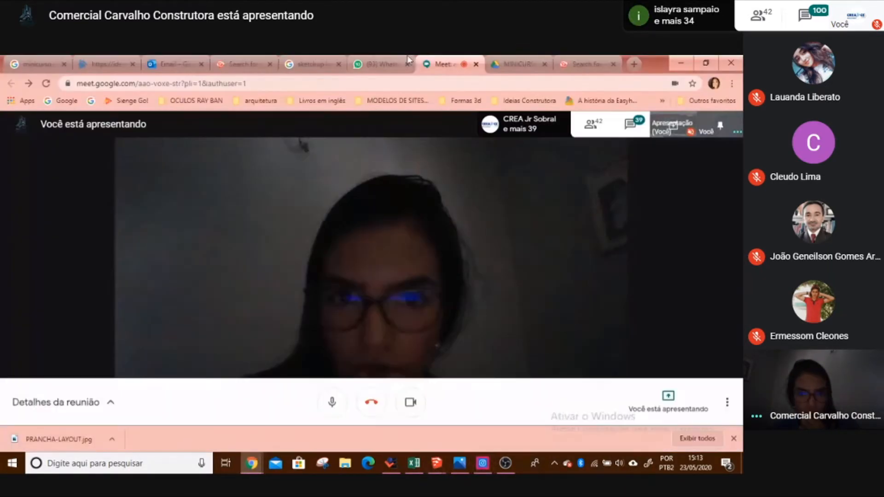
pyautogui.click(317, 64)
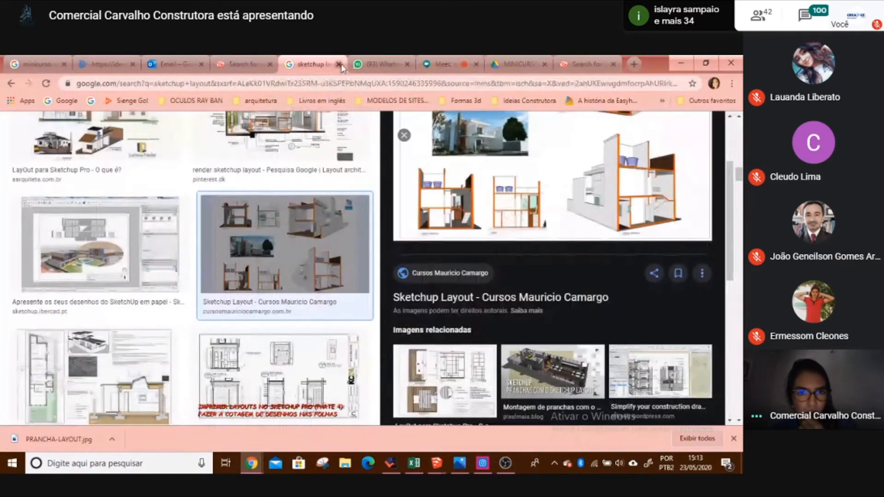
pyautogui.click(340, 65)
pyautogui.click(256, 61)
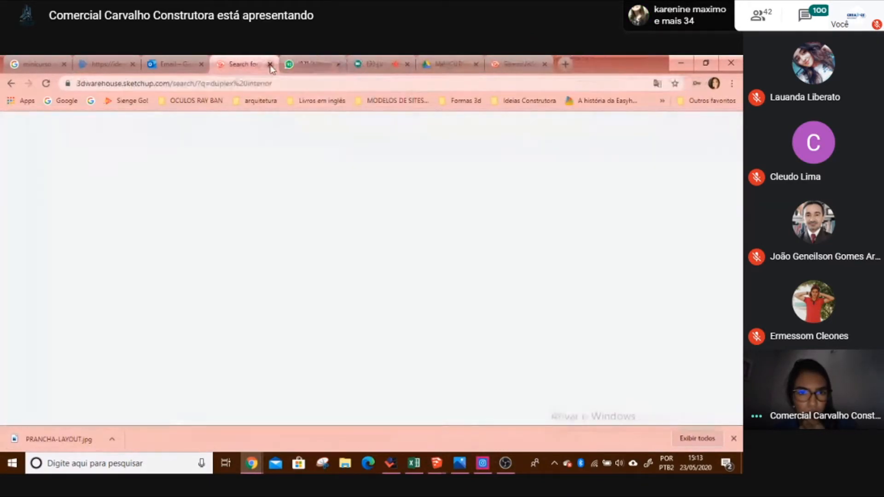
pyautogui.click(270, 64)
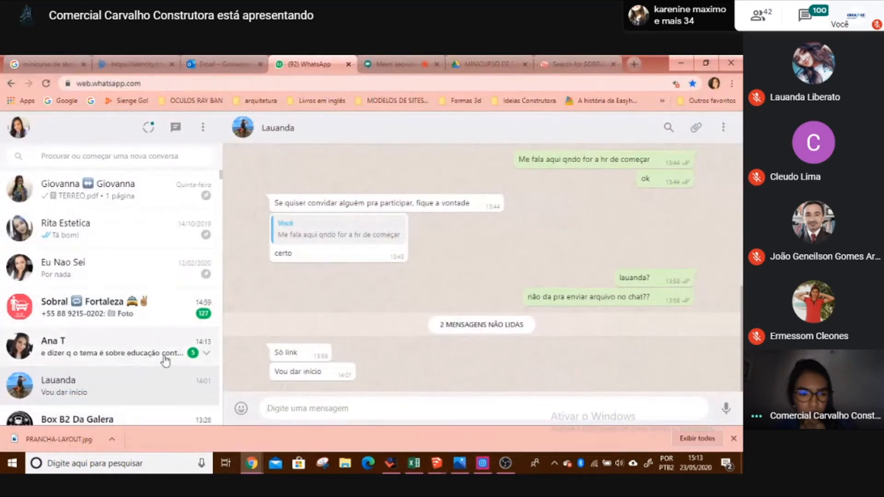
# - Read the conversation with five unread WhatsApp messages, check the Meet call and the shared Drive course folder, and minimise Chrome
pyautogui.click(144, 356)
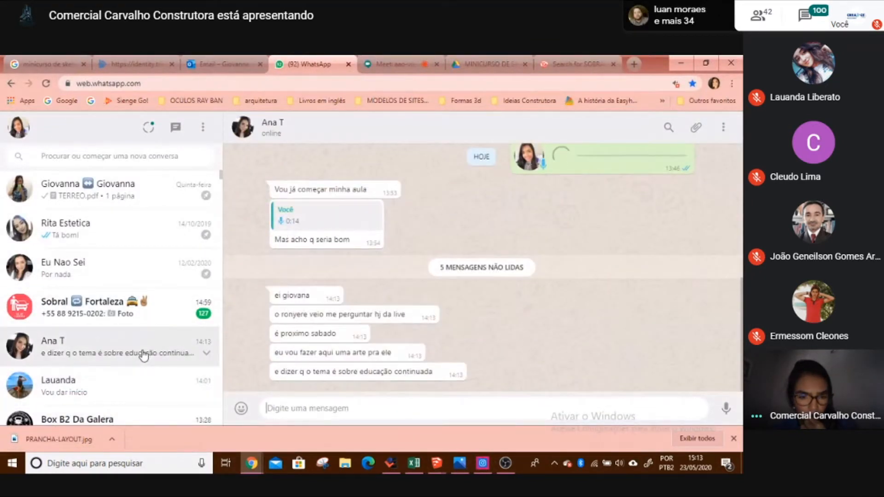
pyautogui.click(391, 65)
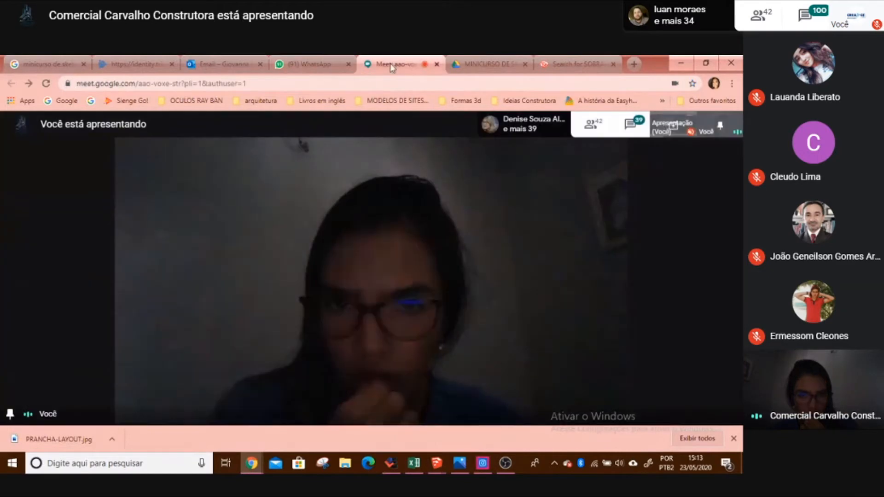
pyautogui.click(502, 61)
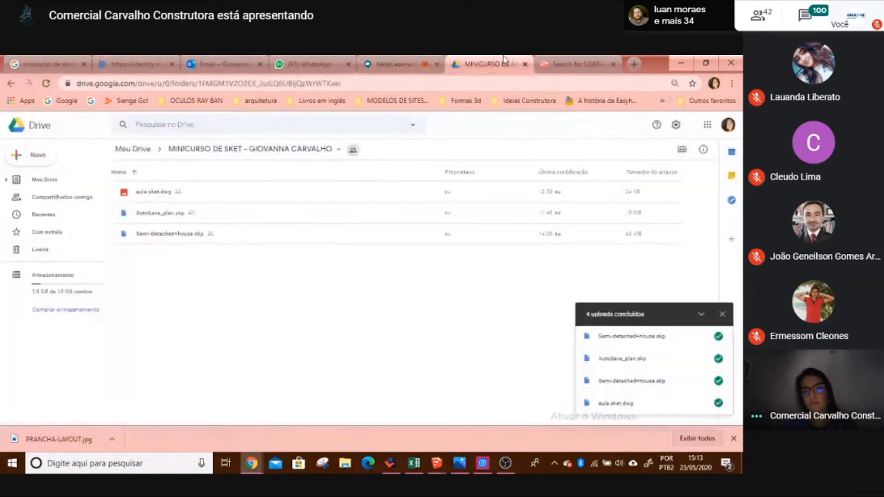
pyautogui.click(680, 62)
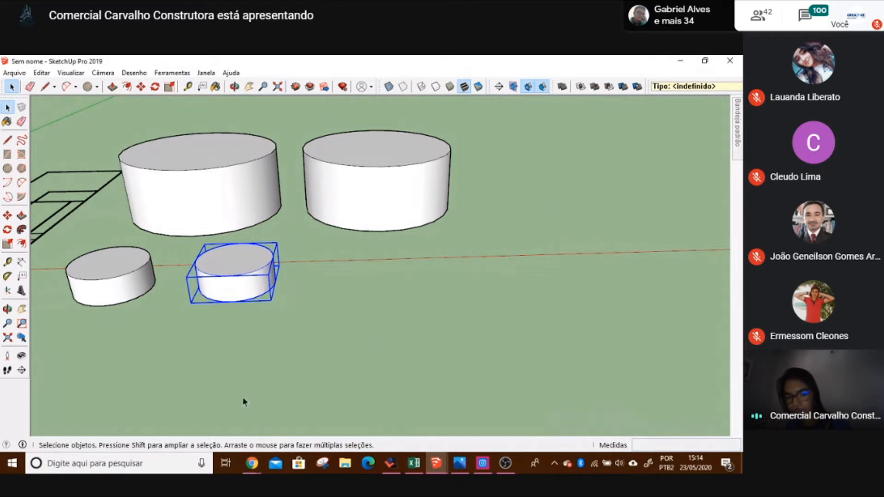
# - Return to the Google Meet call in Chrome, mute the microphone and unmute it again
pyautogui.click(251, 463)
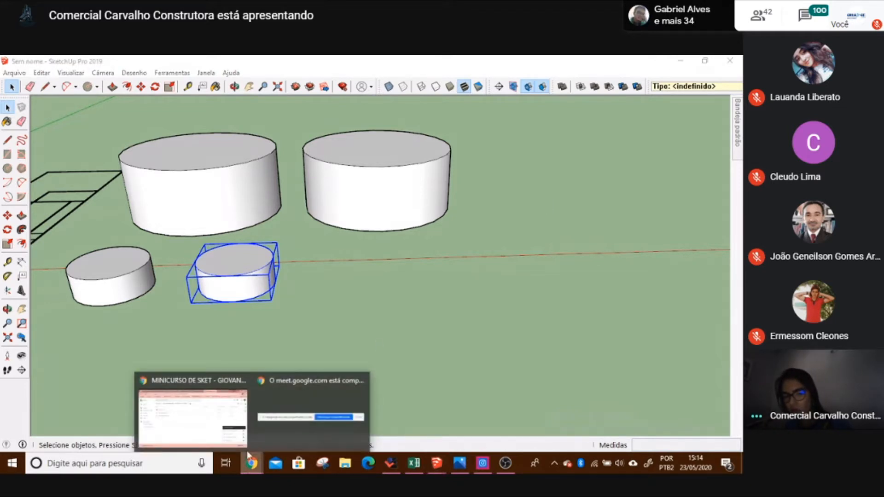
pyautogui.click(190, 423)
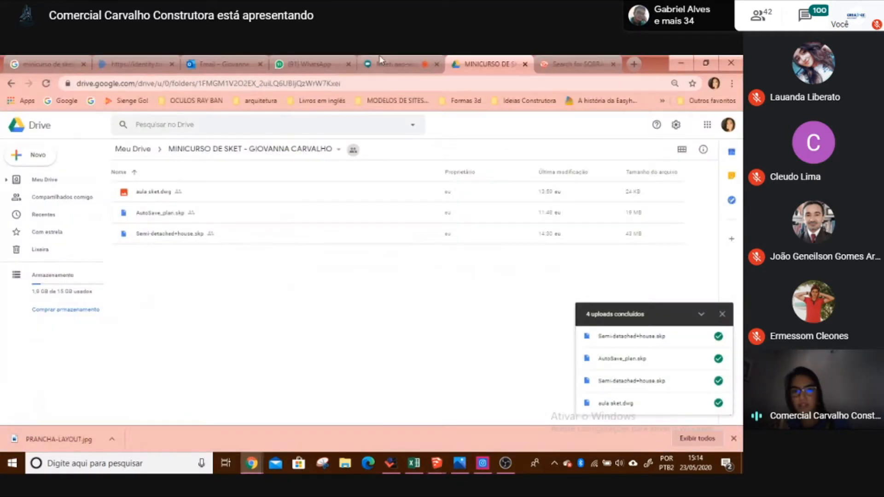
pyautogui.click(382, 63)
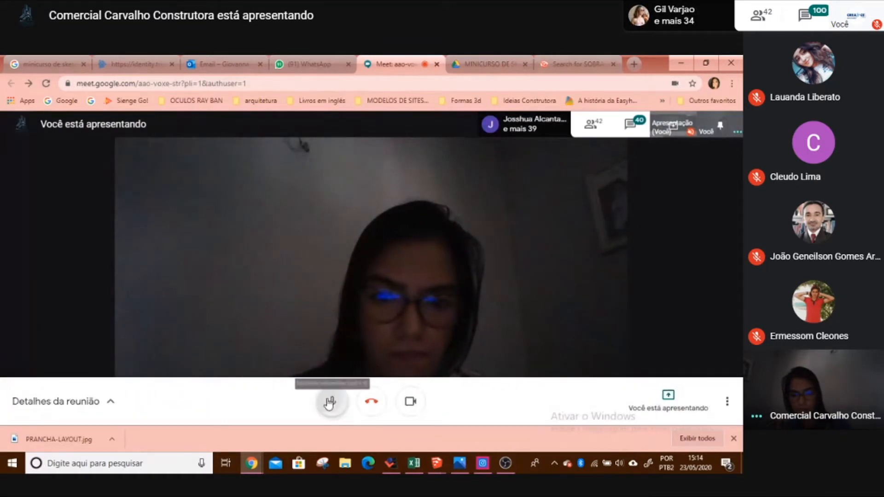
pyautogui.click(330, 402)
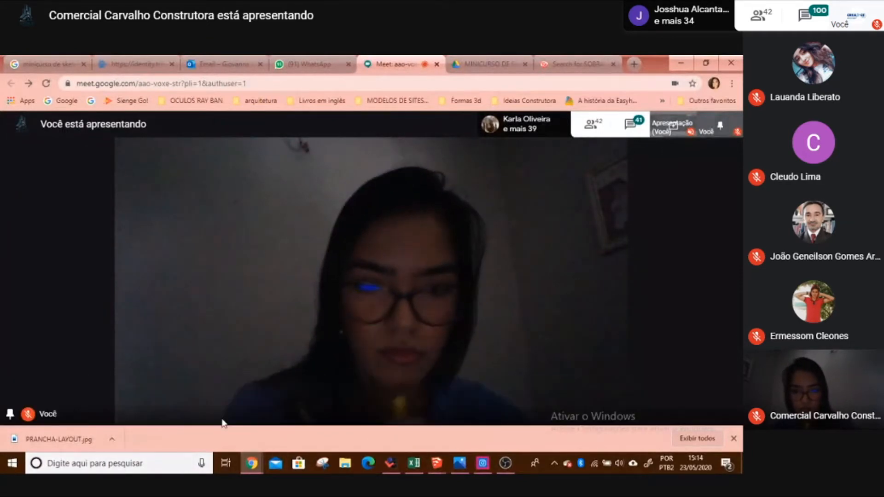
pyautogui.click(334, 406)
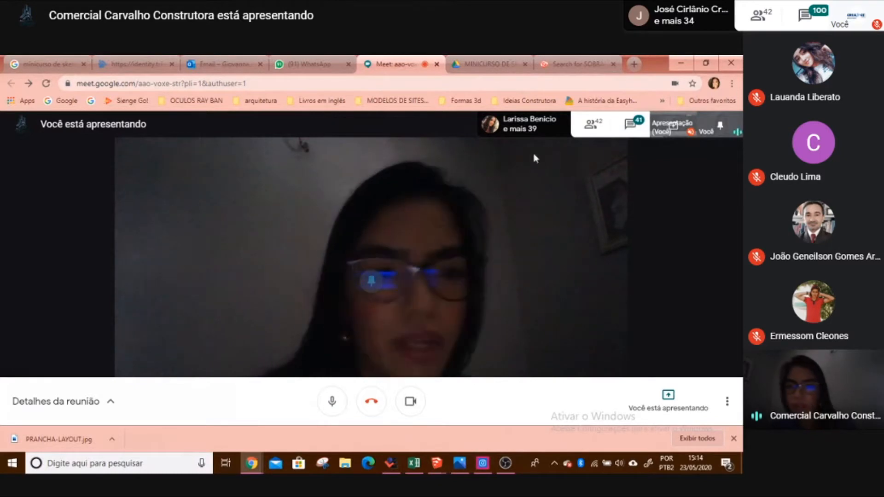
# - Switch back to the untitled SketchUp model containing the four cylinders
pyautogui.click(440, 463)
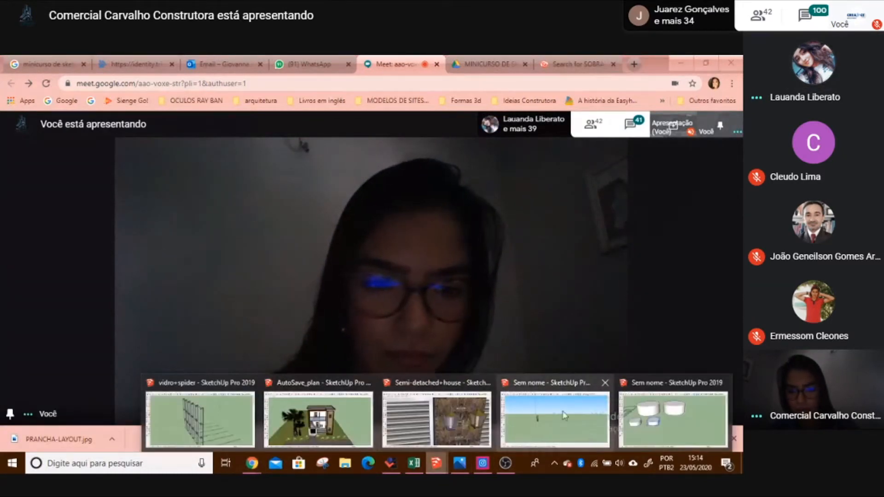
pyautogui.click(672, 419)
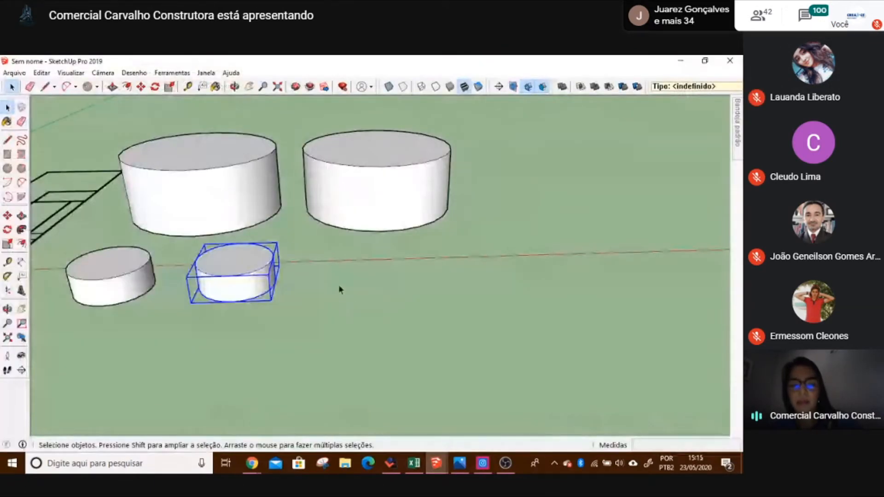
pyautogui.moveTo(331, 336)
pyautogui.mouseDown(button='middle')
pyautogui.moveTo(384, 296)
pyautogui.moveTo(529, 349)
pyautogui.mouseUp(button='middle')
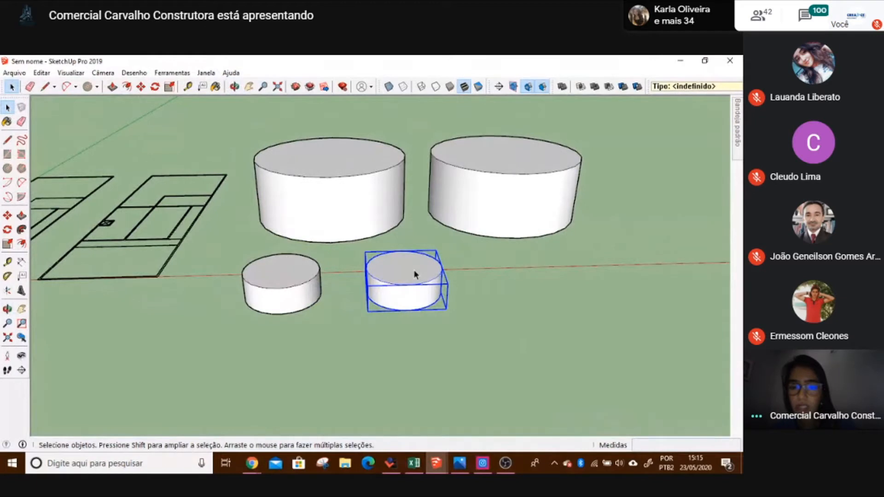
# - Pin the default tray (Bandeja padrão) so it stays open beside the model
pyautogui.press('b')
pyautogui.press('space')
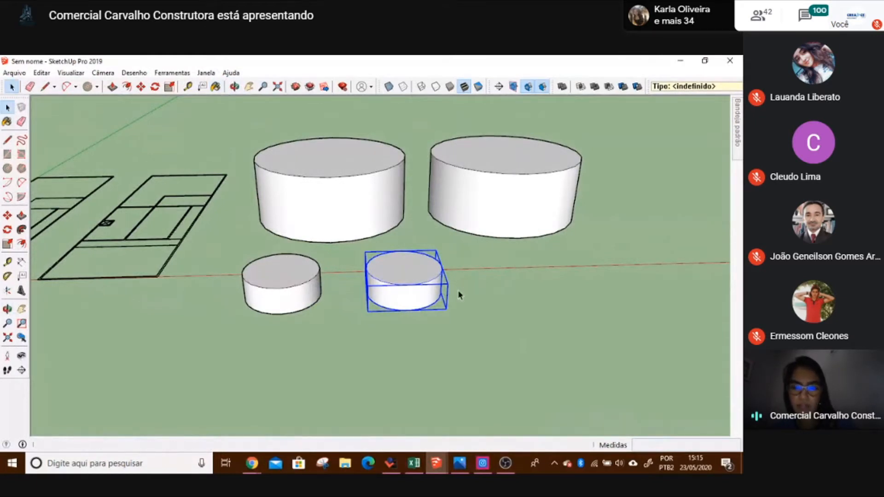
pyautogui.press('b')
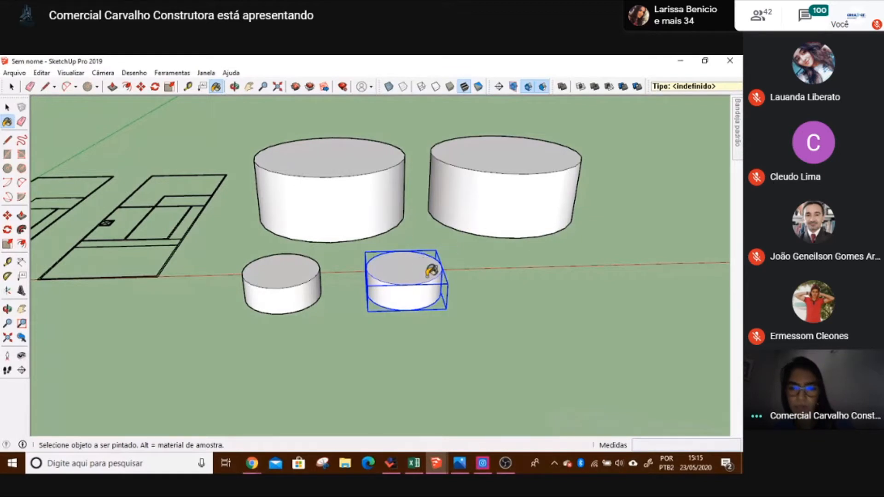
pyautogui.moveTo(735, 138)
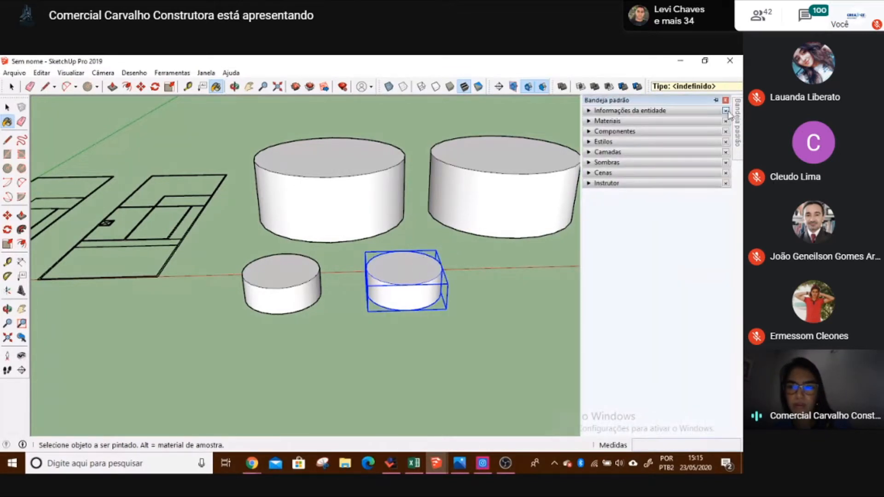
pyautogui.press('space')
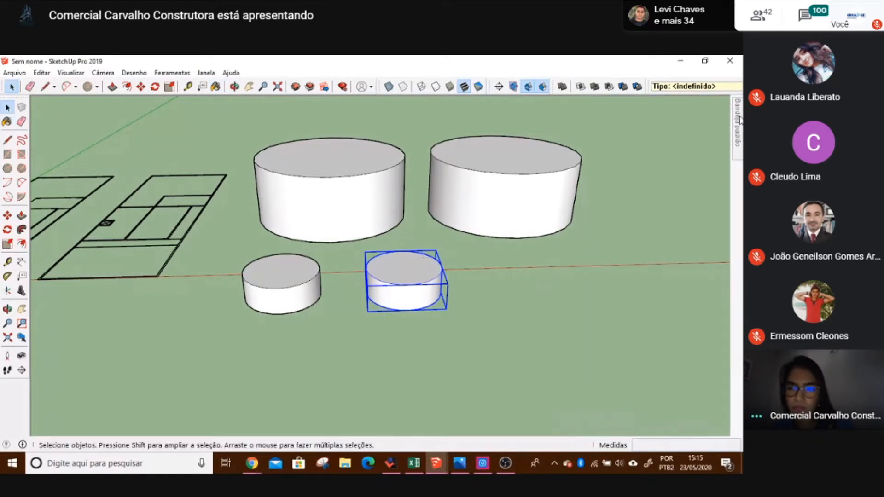
pyautogui.moveTo(739, 120)
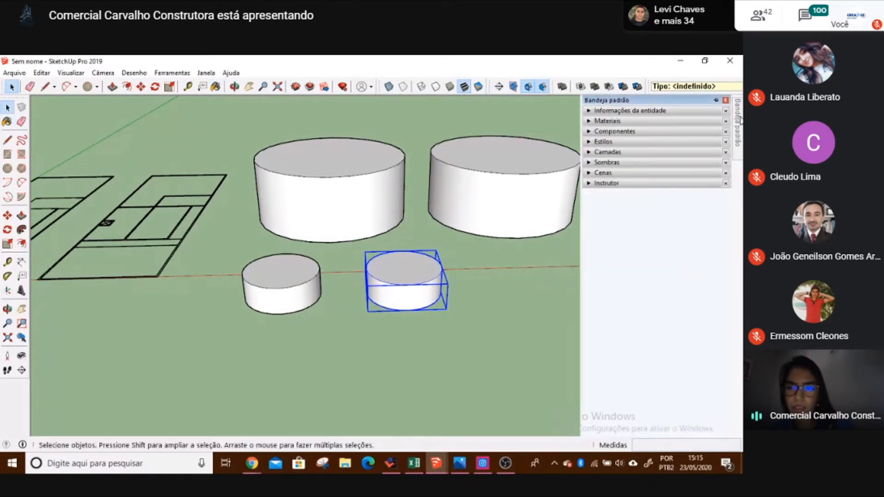
pyautogui.click(715, 101)
pyautogui.moveTo(701, 101); pyautogui.dragTo(728, 270)
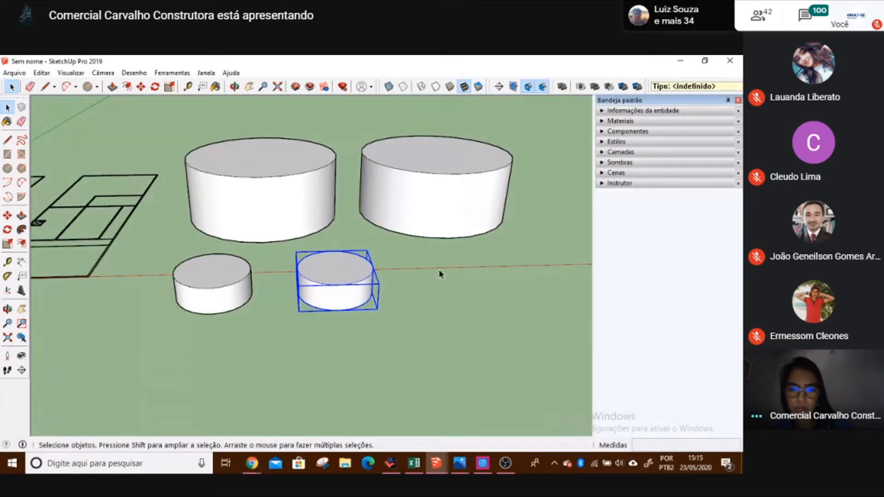
# - Clear the selection, activate the Paint Bucket and browse the Azulejos material collection
pyautogui.click(429, 286)
pyautogui.press('b')
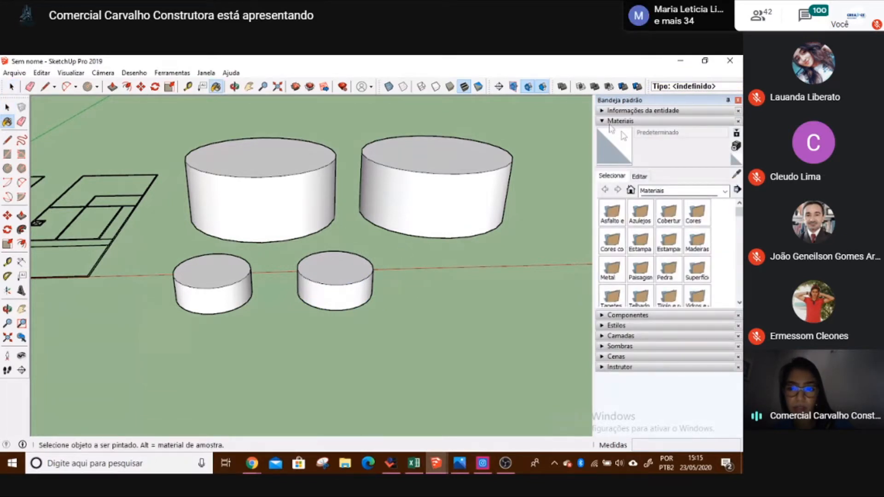
pyautogui.click(724, 191)
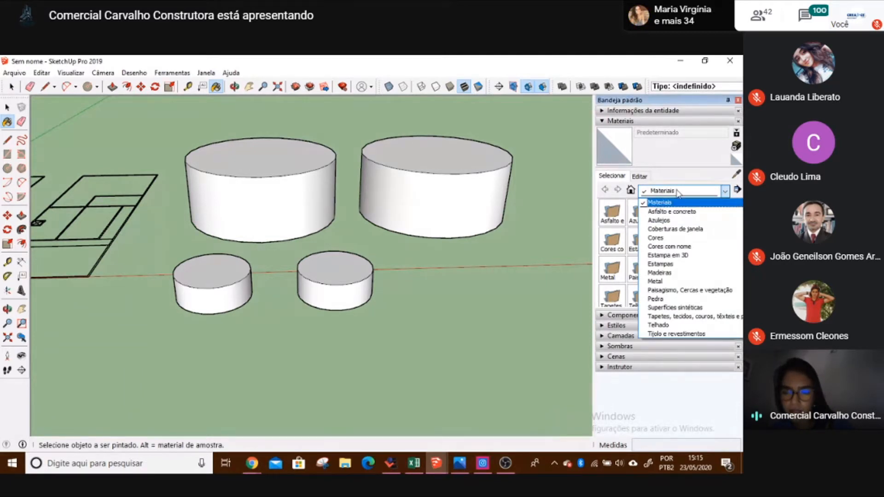
pyautogui.click(664, 223)
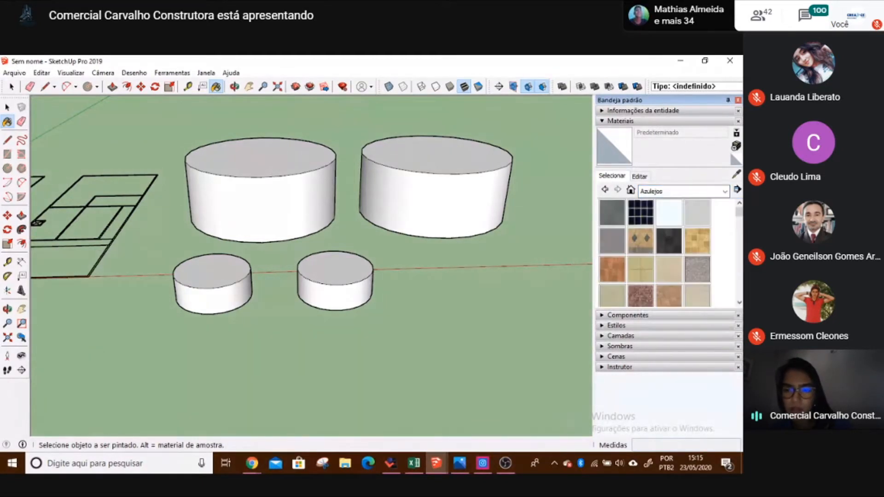
pyautogui.scroll(-5, 636, 280)
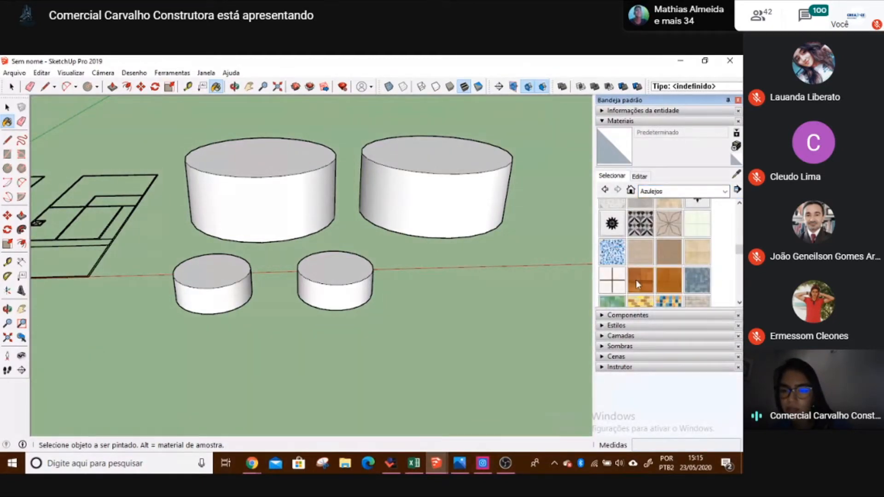
pyautogui.scroll(-4, 661, 281)
pyautogui.scroll(4, 679, 216)
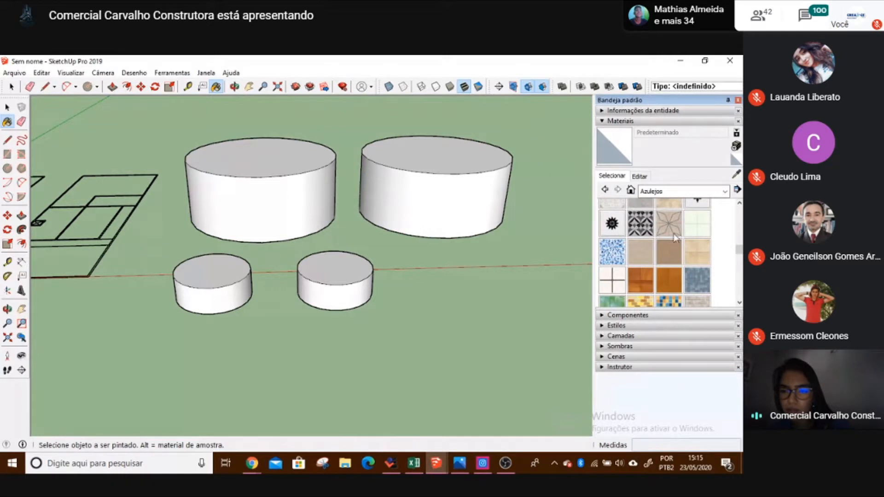
# - Paint the small cylinder group farther from the floor plans with Azulejo quadrado de vidro 03 and inspect the tiled faces
pyautogui.click(673, 301)
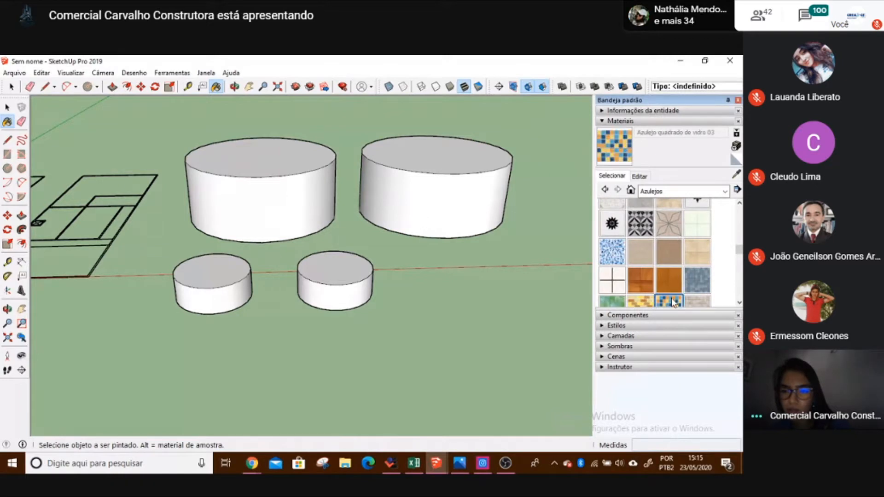
pyautogui.click(349, 274)
pyautogui.press('space')
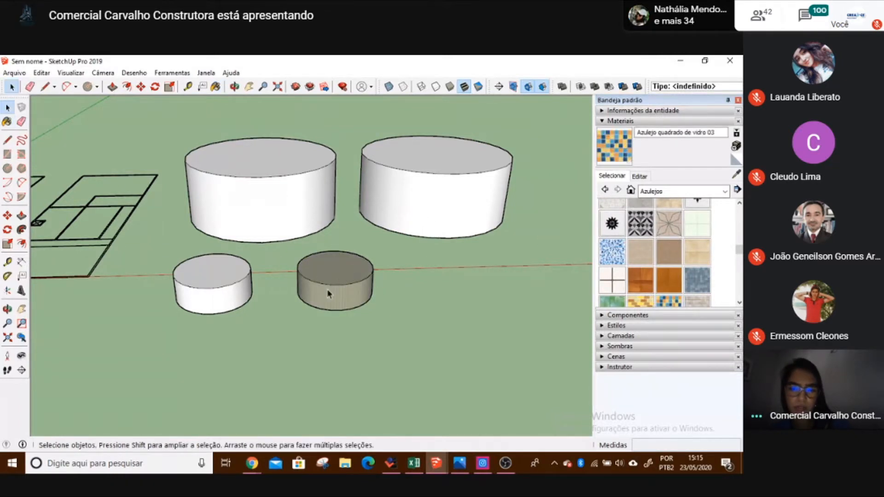
pyautogui.scroll(8, 327, 287)
pyautogui.scroll(-8, 383, 242)
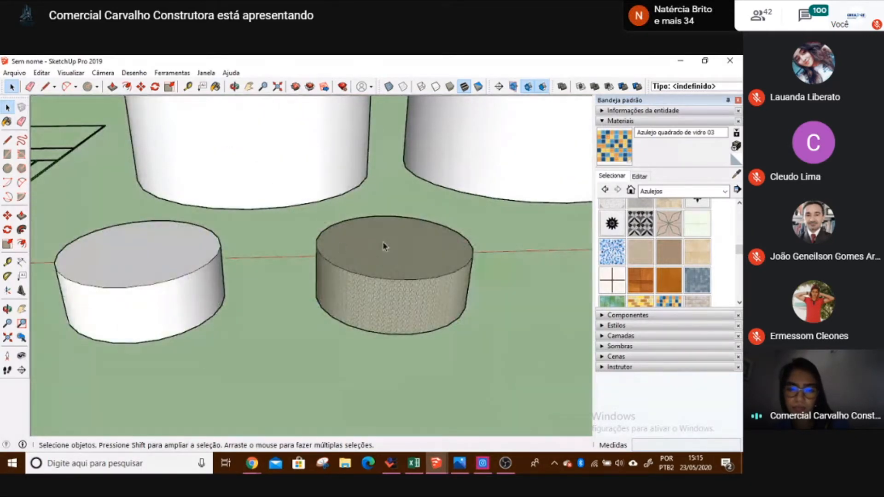
pyautogui.scroll(-2, 382, 240)
pyautogui.moveTo(436, 243)
pyautogui.mouseDown(button='middle')
pyautogui.moveTo(290, 251)
pyautogui.moveTo(302, 267)
pyautogui.moveTo(320, 225)
pyautogui.mouseUp(button='middle')
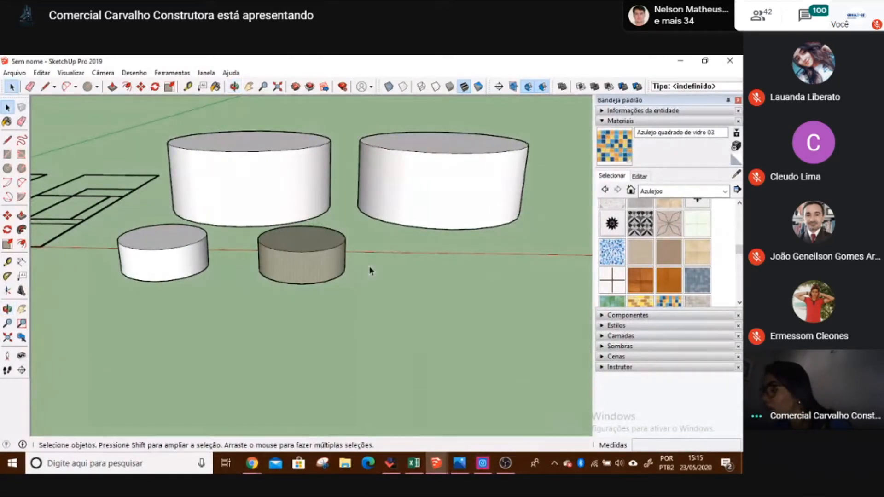
# - Examine the glass-tile texture on the painted small cylinder up close, from a distance and from another side
pyautogui.scroll(5, 321, 253)
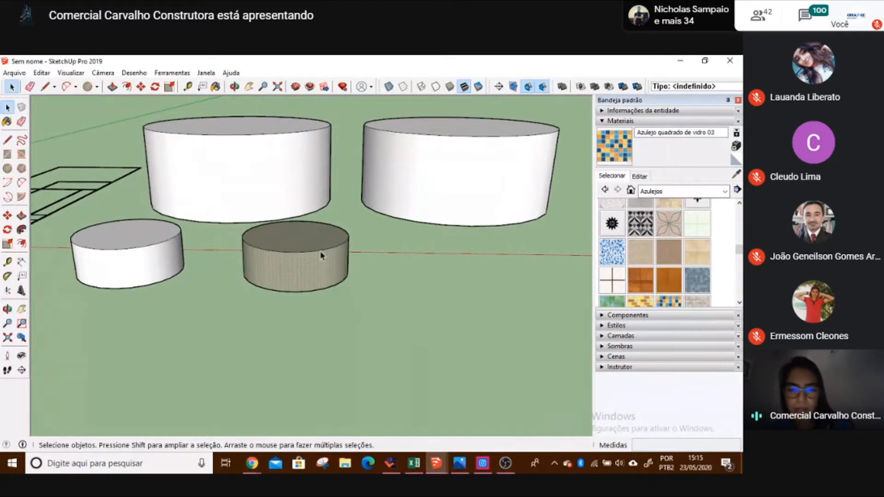
pyautogui.scroll(8, 299, 263)
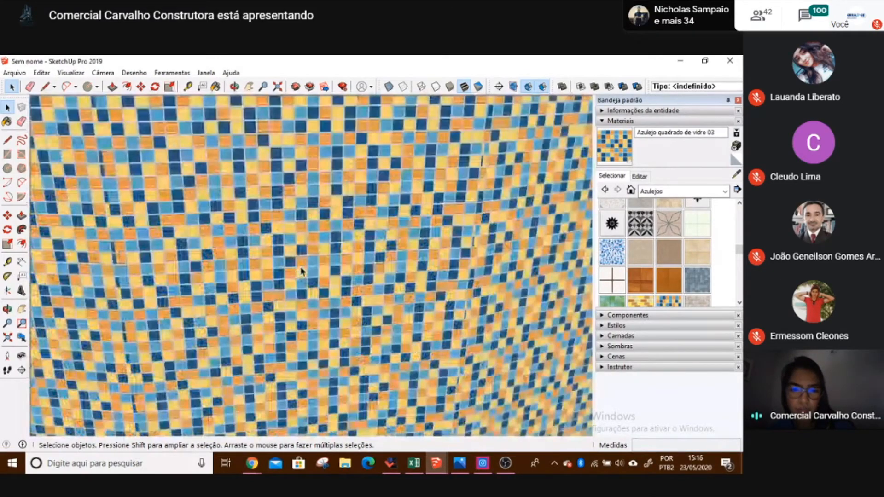
pyautogui.scroll(-8, 300, 271)
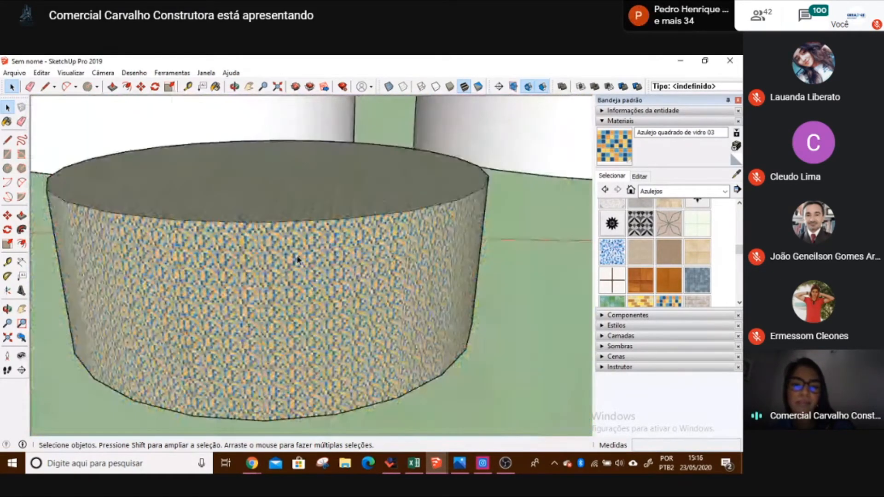
pyautogui.scroll(-8, 299, 259)
pyautogui.moveTo(192, 262)
pyautogui.mouseDown(button='middle')
pyautogui.moveTo(440, 254)
pyautogui.moveTo(301, 171)
pyautogui.moveTo(366, 276)
pyautogui.mouseUp(button='middle')
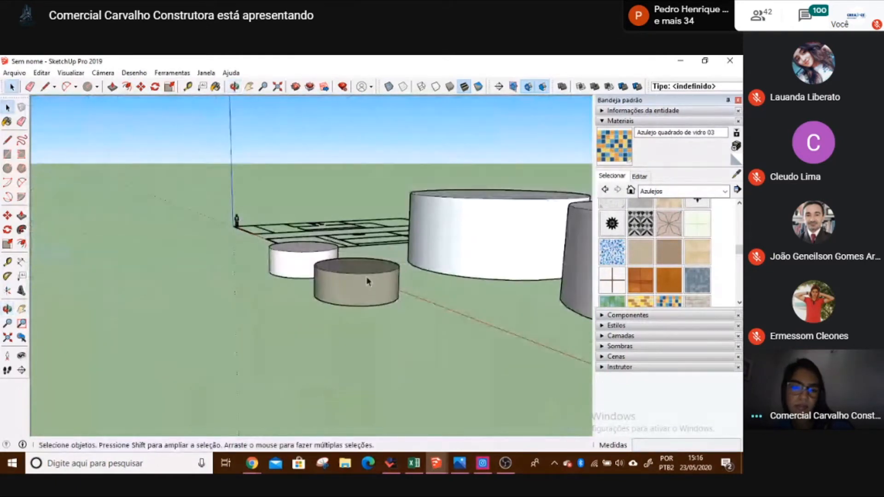
pyautogui.scroll(3, 364, 276)
pyautogui.scroll(5, 364, 274)
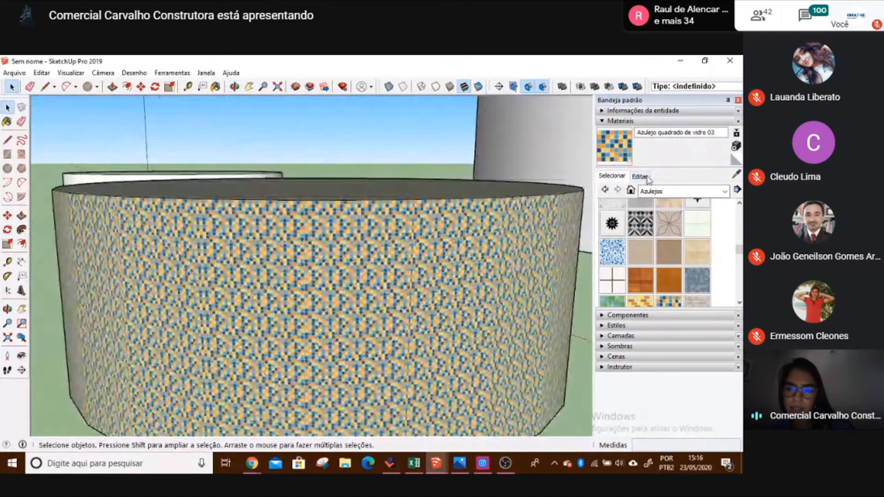
# - Select the tiled cylinder and sample its Azulejo quadrado de vidro 03 material with the eyedropper
pyautogui.click(639, 176)
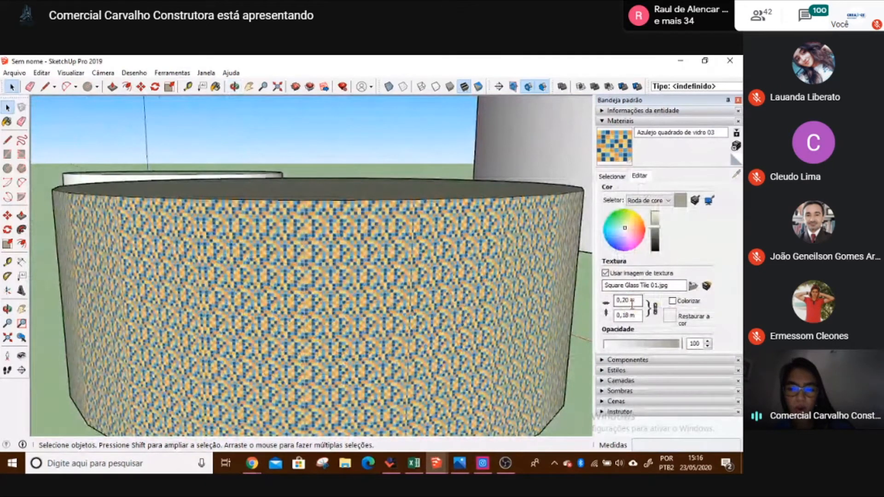
pyautogui.click(612, 177)
pyautogui.click(446, 233)
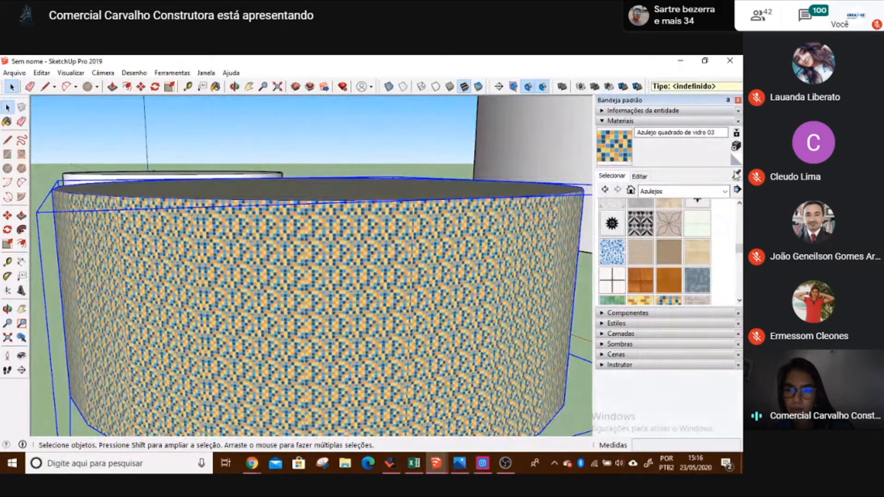
pyautogui.click(736, 174)
pyautogui.click(485, 234)
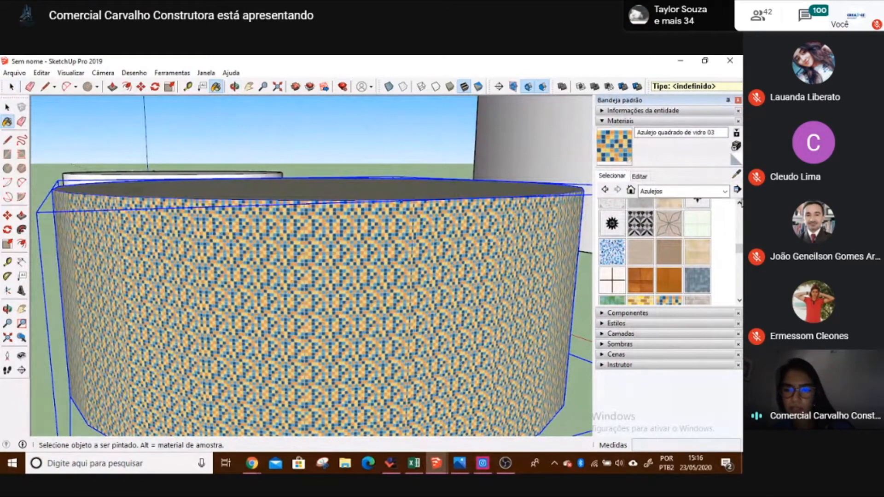
# - Set the tile texture's width to 1 m, check the enlarged tiles on the cylinder and clear the selection
pyautogui.click(640, 177)
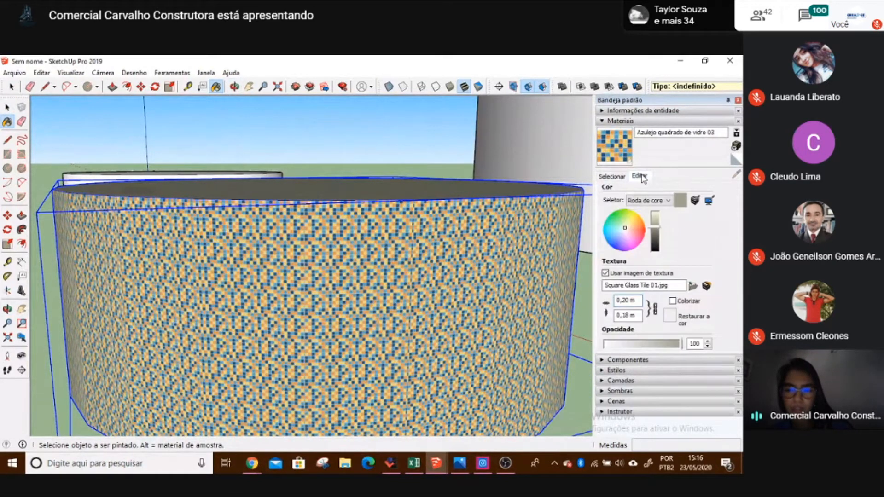
pyautogui.click(636, 301)
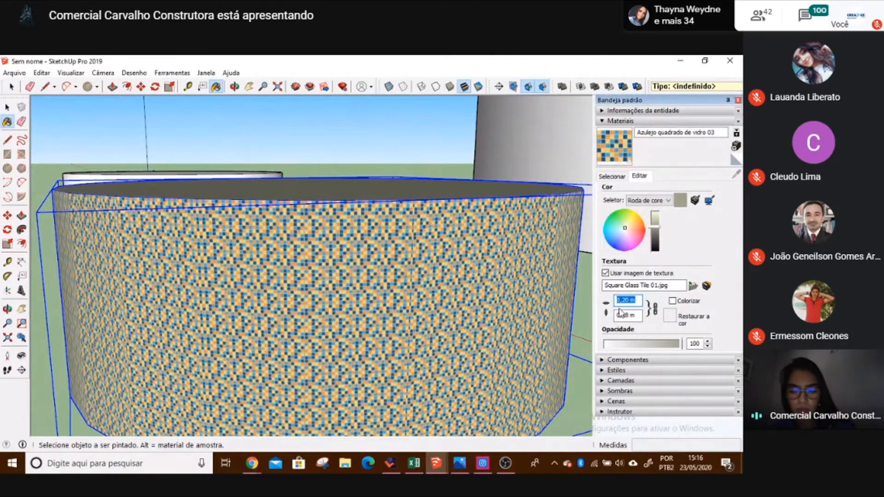
pyautogui.write('1')
pyautogui.press('Return')
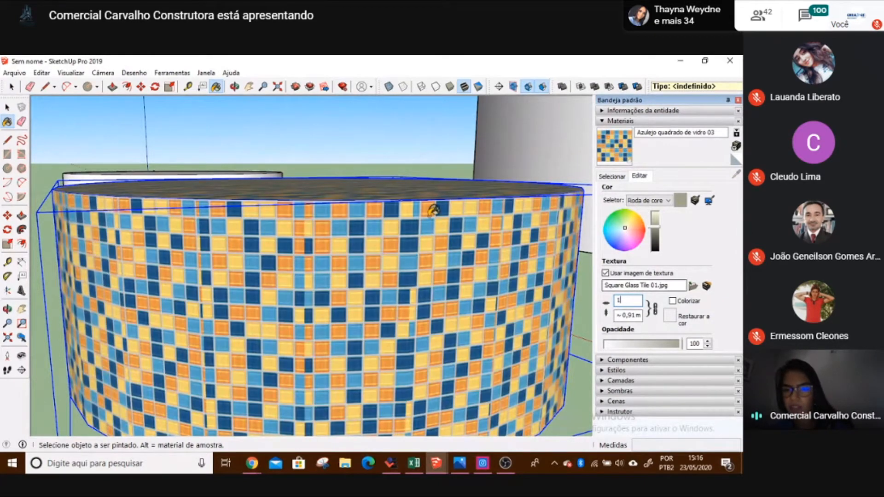
pyautogui.scroll(-5, 429, 207)
pyautogui.moveTo(405, 266)
pyautogui.mouseDown(button='middle')
pyautogui.moveTo(516, 336)
pyautogui.moveTo(316, 286)
pyautogui.moveTo(456, 272)
pyautogui.moveTo(534, 280)
pyautogui.mouseUp(button='middle')
pyautogui.press('space')
pyautogui.scroll(2, 459, 269)
pyautogui.click(454, 306)
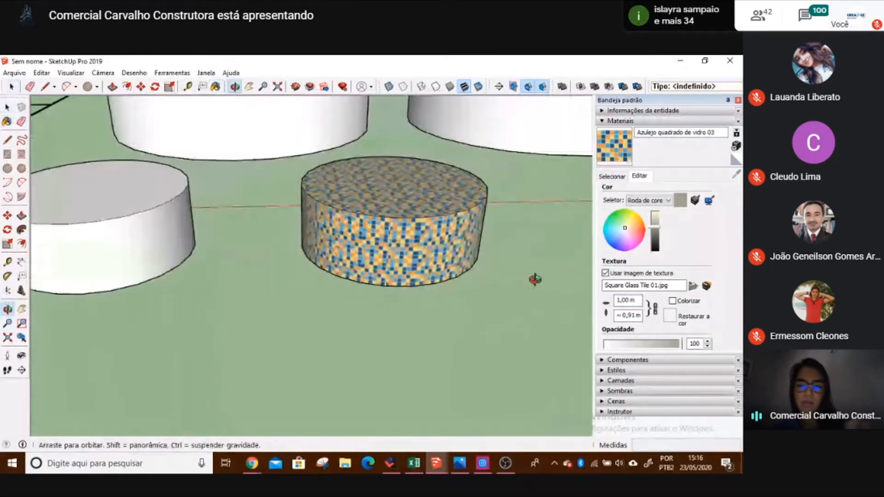
# - Paint the unpainted small cylinder with the Piscina material from the Água collection
pyautogui.click(612, 177)
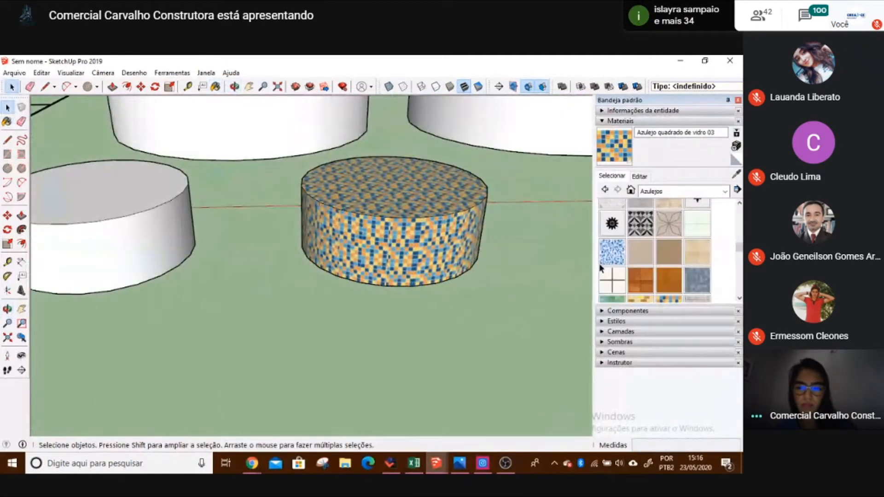
pyautogui.click(122, 227)
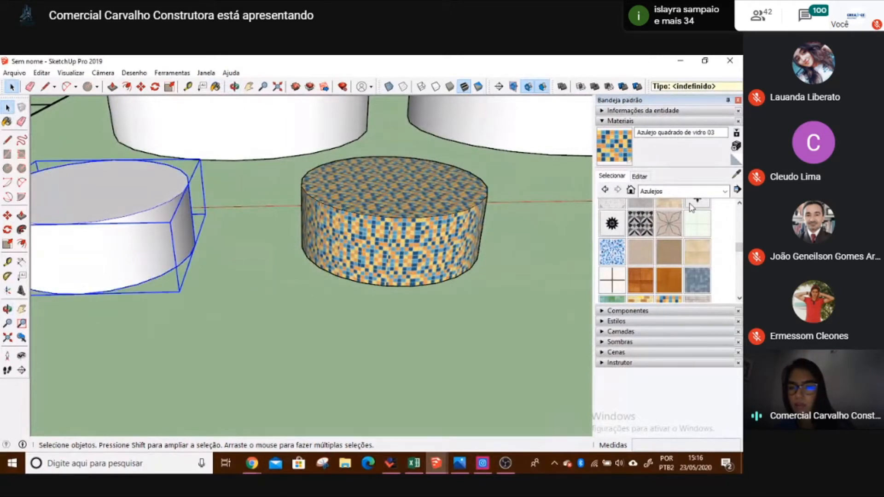
pyautogui.click(725, 192)
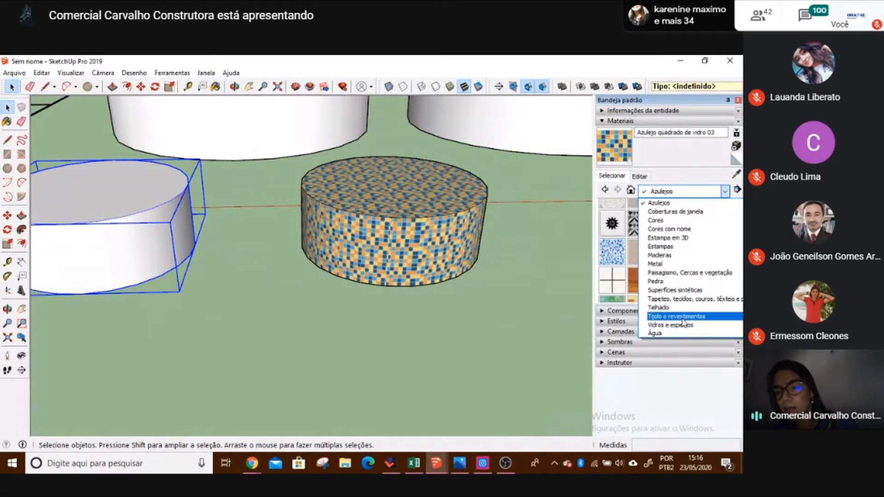
pyautogui.click(668, 334)
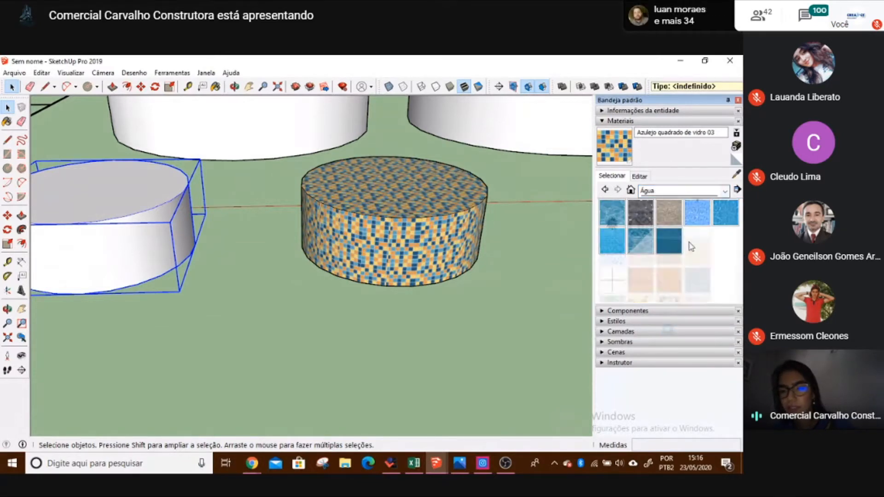
pyautogui.click(614, 212)
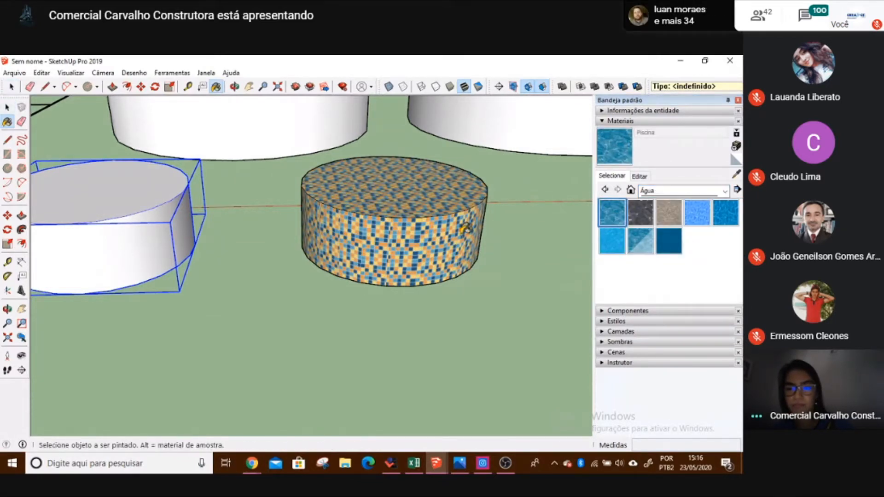
pyautogui.moveTo(330, 282); pyautogui.dragTo(415, 276, button='middle')
pyautogui.click(292, 187)
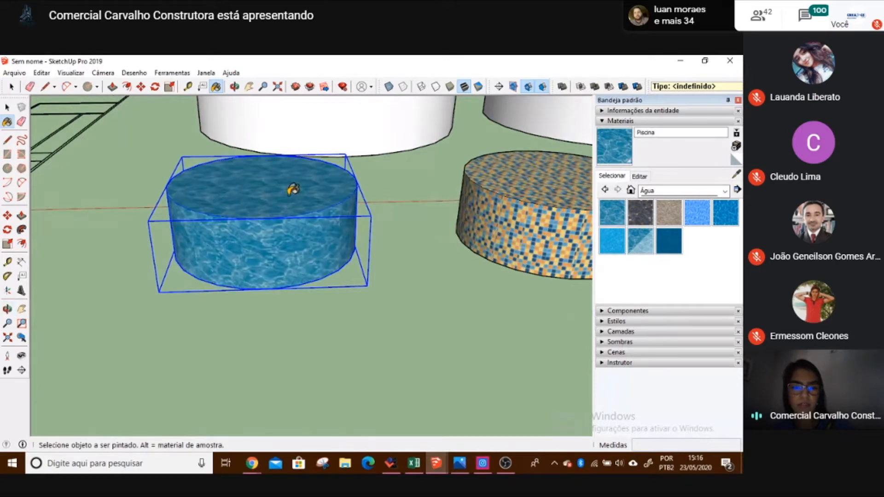
# - Inspect the Piscina texture on the cylinder together with its editable properties, and clear the selection
pyautogui.press('space')
pyautogui.scroll(9, 283, 230)
pyautogui.moveTo(284, 229)
pyautogui.mouseDown(button='middle')
pyautogui.moveTo(179, 177)
pyautogui.moveTo(510, 191)
pyautogui.mouseUp(button='middle')
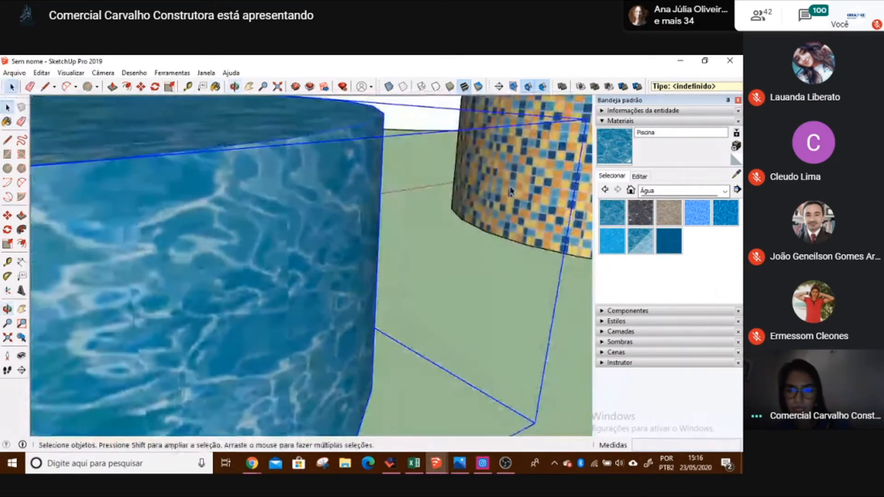
pyautogui.click(638, 177)
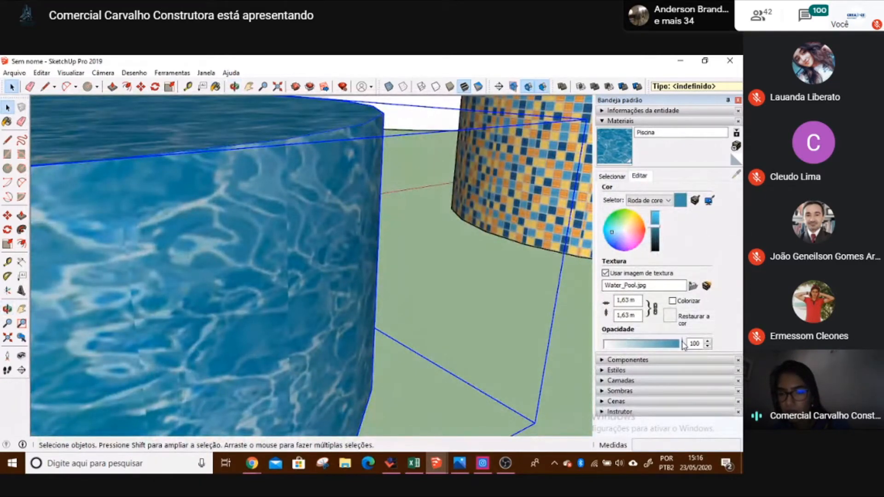
pyautogui.scroll(-3, 544, 213)
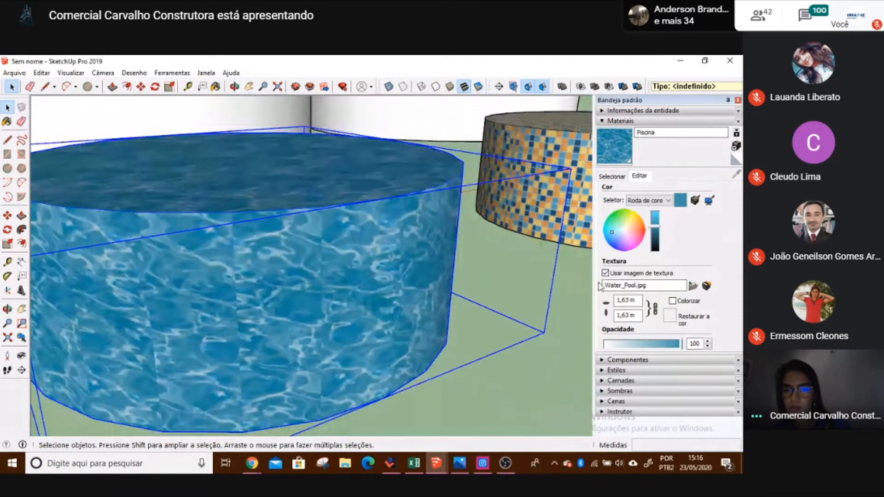
pyautogui.click(564, 331)
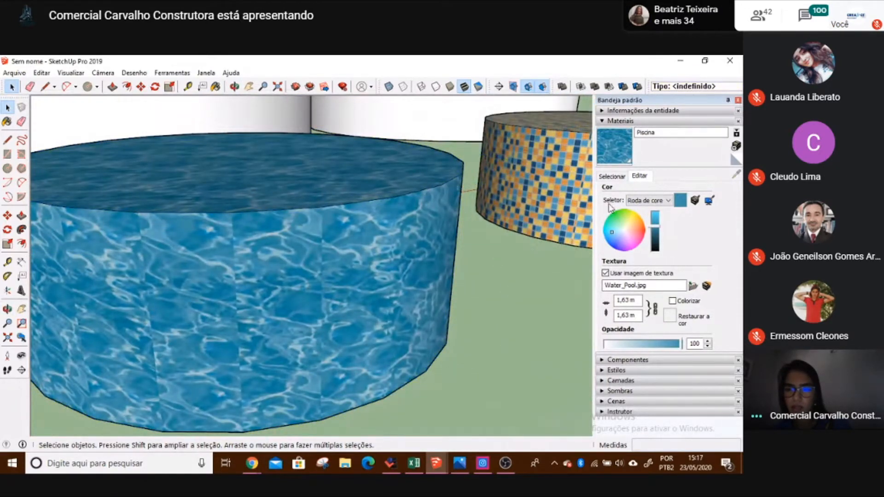
# - Unpin the default tray and sample the glass-tile material from the tiled cylinder with the eyedropper
pyautogui.click(728, 101)
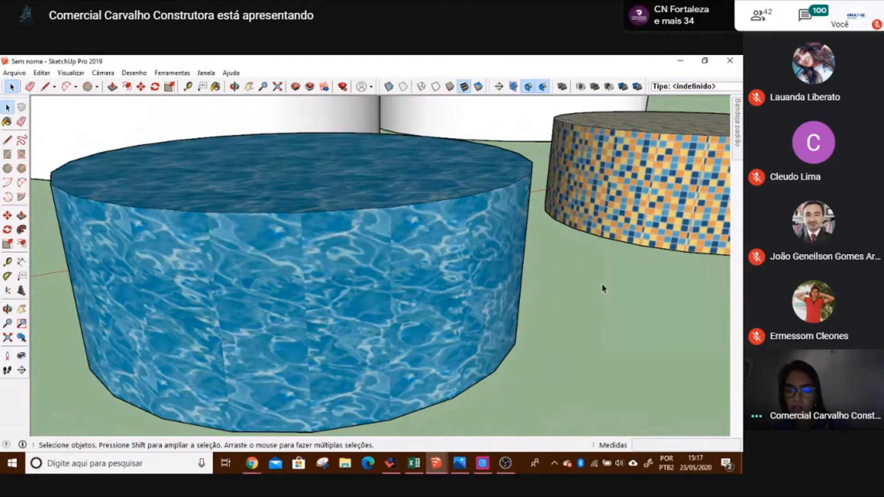
pyautogui.press('b')
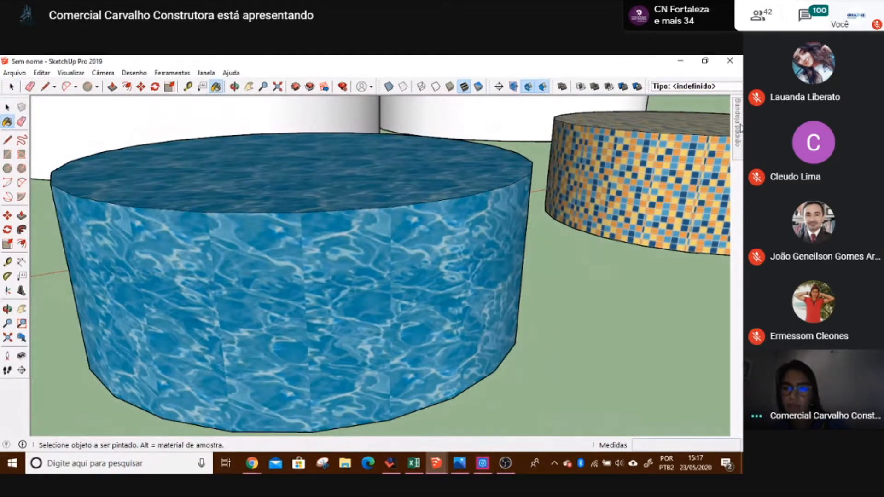
pyautogui.moveTo(737, 126)
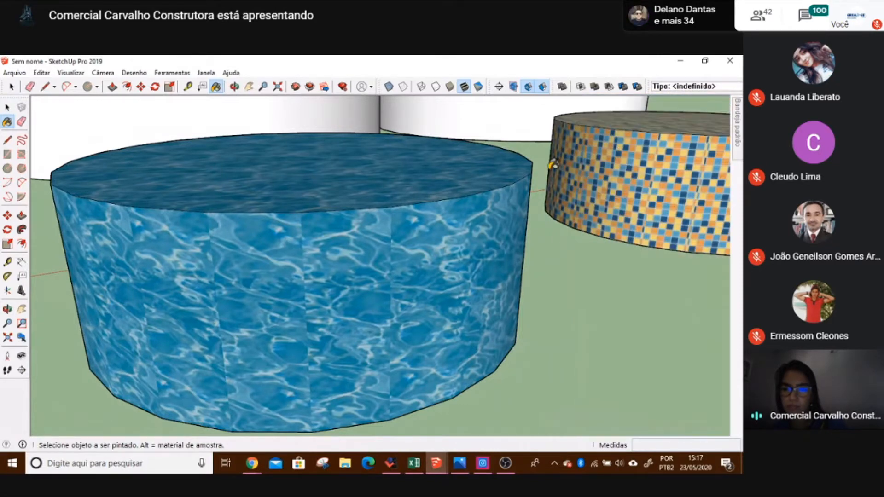
pyautogui.moveTo(738, 141)
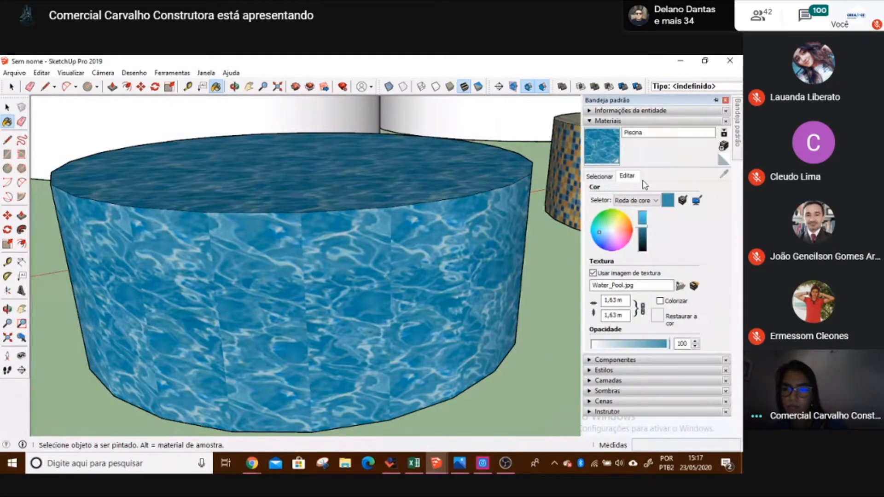
pyautogui.click(600, 176)
pyautogui.click(724, 175)
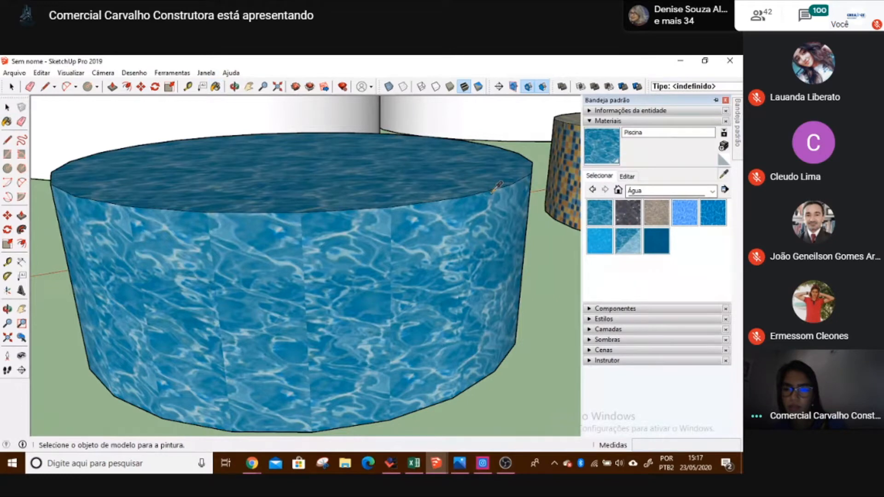
pyautogui.click(578, 156)
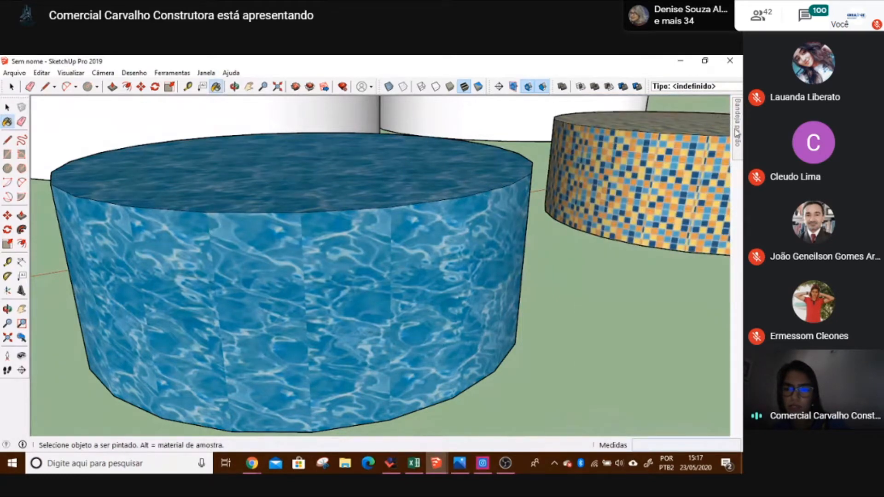
# - Sample the Piscina material from the water-textured cylinder with the eyedropper
pyautogui.moveTo(737, 133)
pyautogui.click(724, 176)
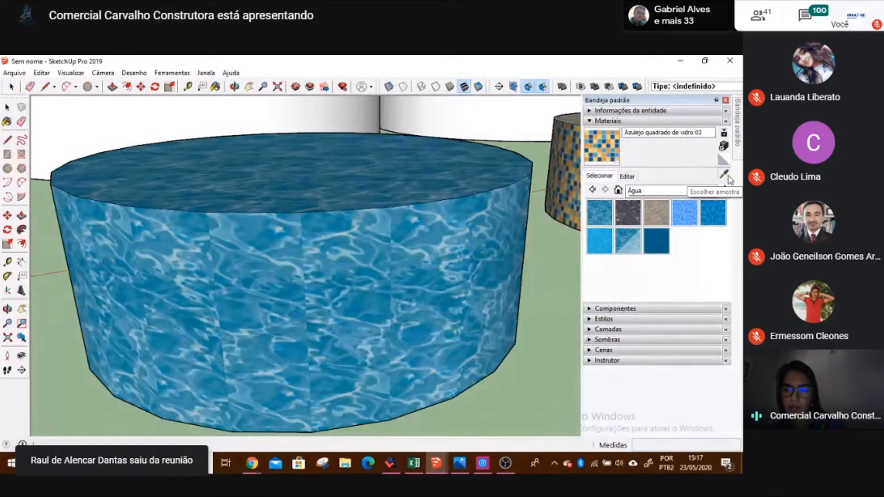
pyautogui.click(482, 211)
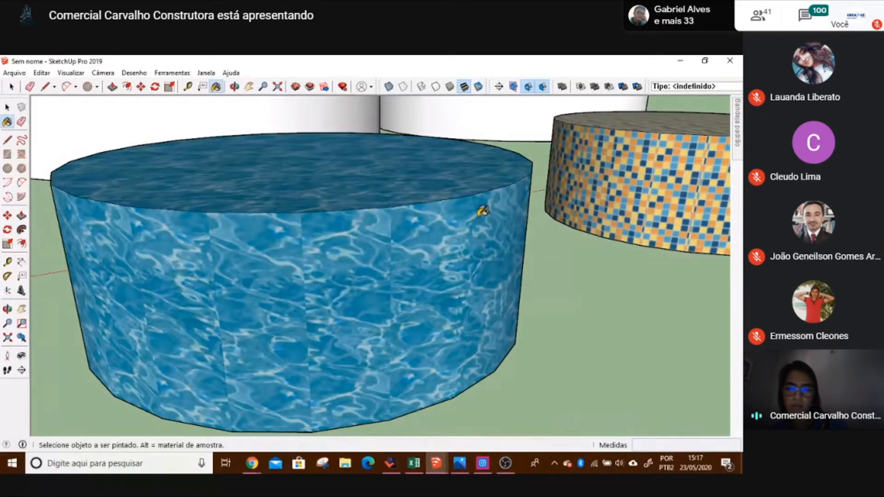
# - Pin the default tray again and reduce the Piscina material's opacity to 40
pyautogui.moveTo(737, 119)
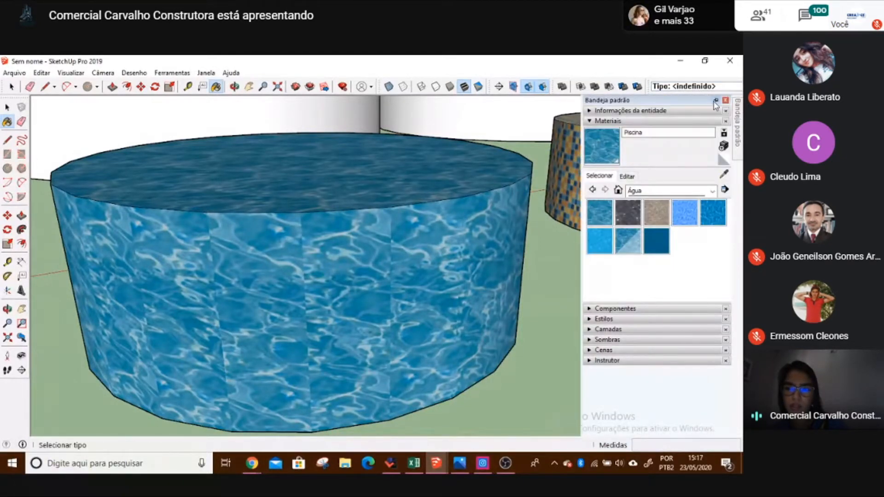
pyautogui.click(715, 101)
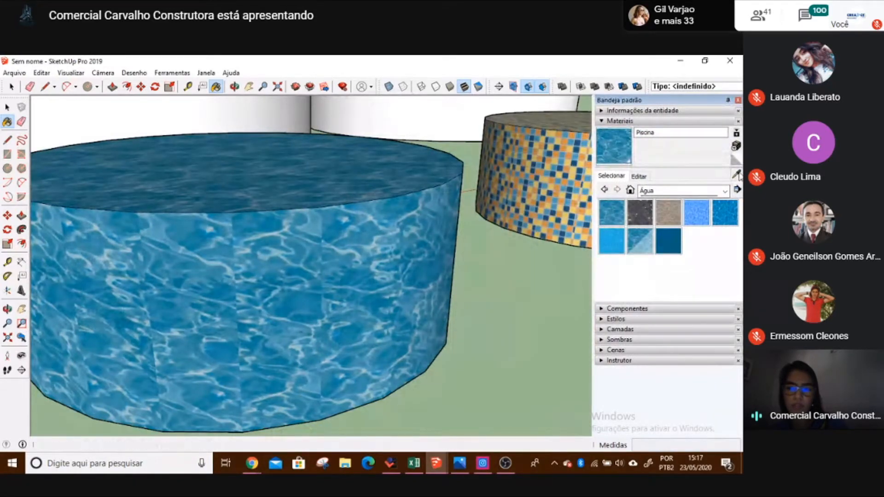
pyautogui.click(353, 241)
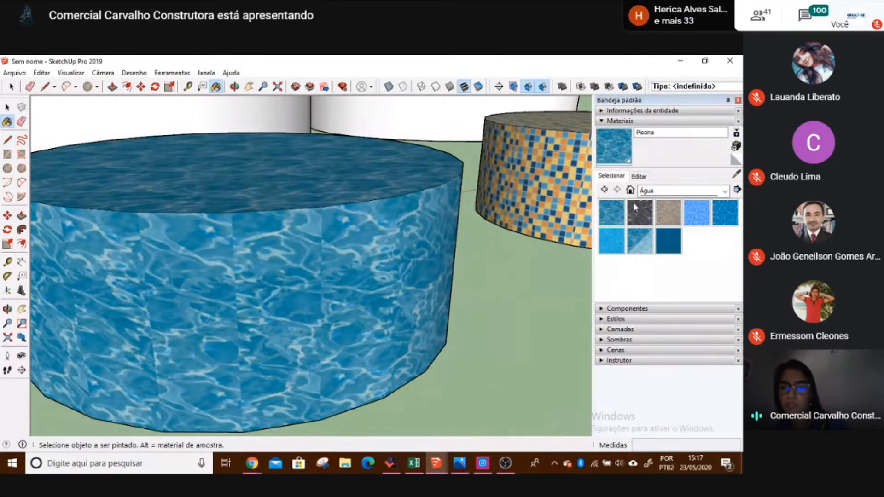
pyautogui.click(639, 176)
pyautogui.moveTo(680, 346); pyautogui.dragTo(637, 348)
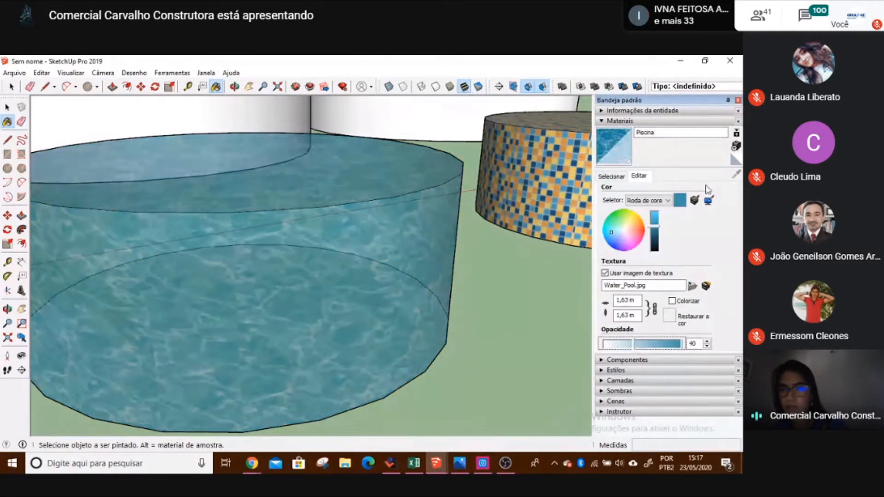
pyautogui.press('space')
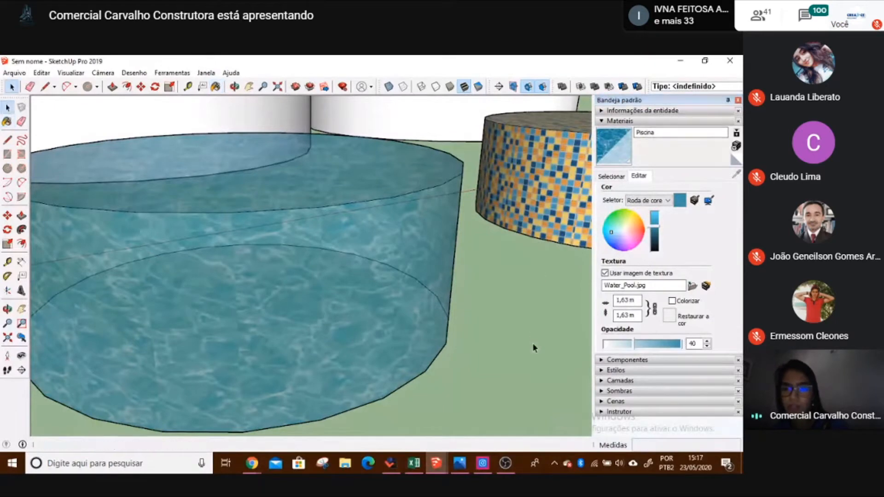
# - Delete the two large untextured white cylinders behind the painted ones
pyautogui.scroll(-8, 532, 343)
pyautogui.moveTo(508, 239); pyautogui.dragTo(212, 190, button='middle')
pyautogui.click(465, 297)
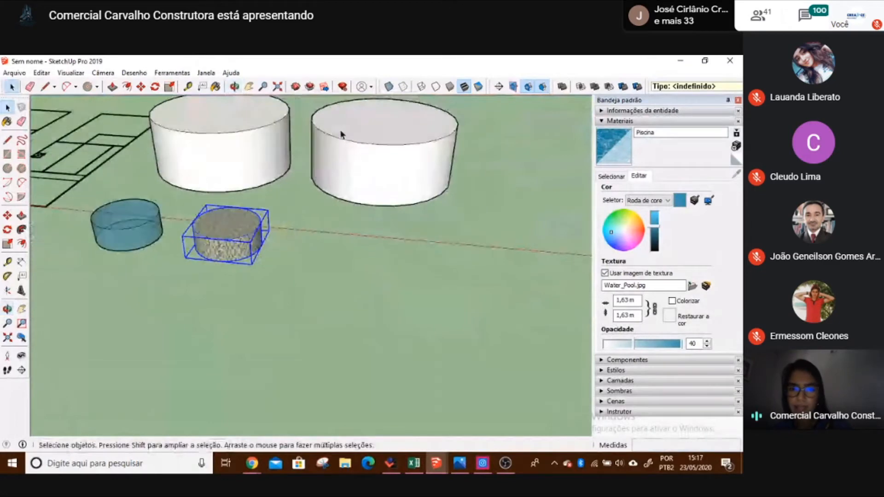
pyautogui.click(356, 149)
pyautogui.moveTo(348, 142); pyautogui.dragTo(442, 223, button='middle')
pyautogui.press('Delete')
# - Draw a circle about 5 m in radius on the ground beside the second floor plan and select its face
pyautogui.press('c')
pyautogui.click(379, 223)
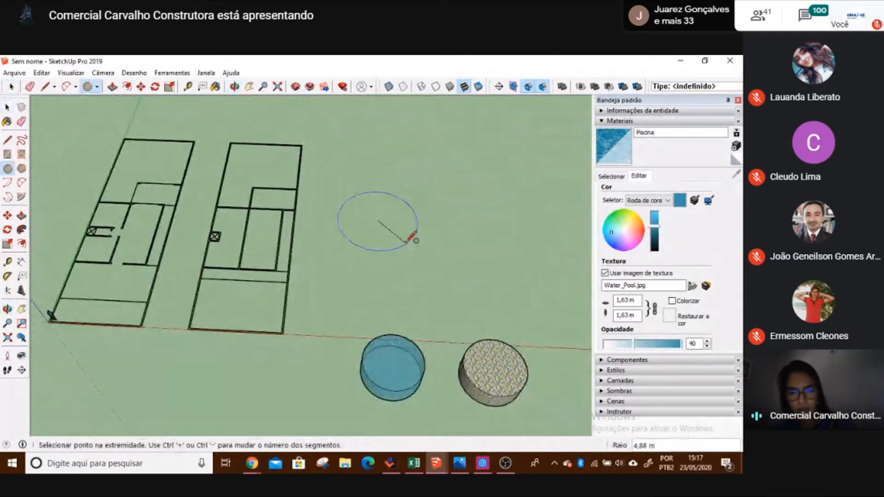
pyautogui.click(399, 242)
pyautogui.press('space')
pyautogui.click(388, 235)
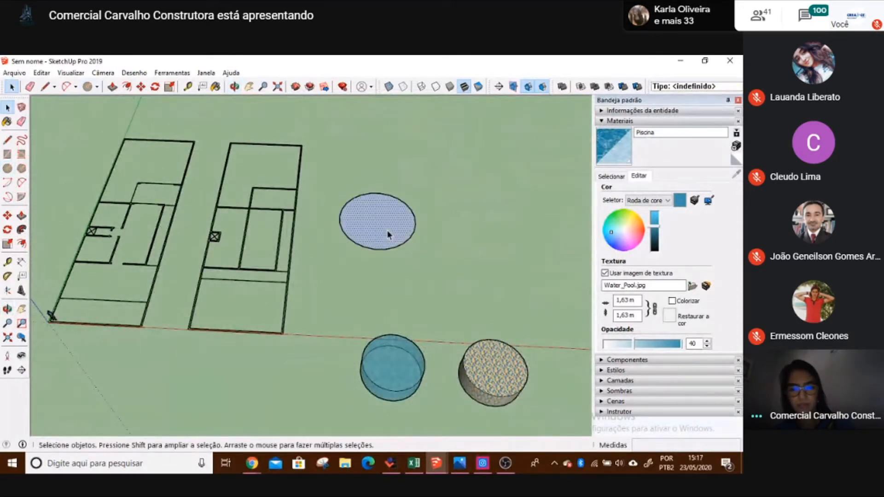
# - Reverse the circle's face and extrude it 2.21 m to match the height of the water-textured cylinder
pyautogui.rightClick(388, 231)
pyautogui.click(427, 337)
pyautogui.press('p')
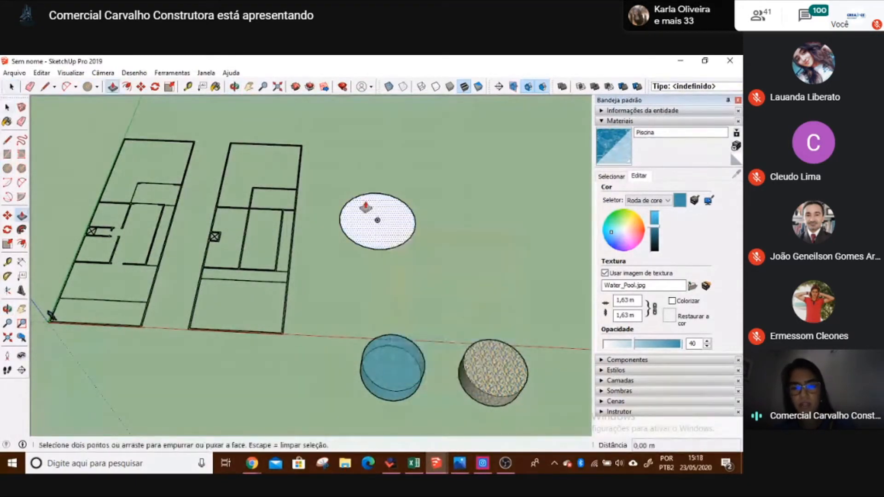
pyautogui.click(379, 216)
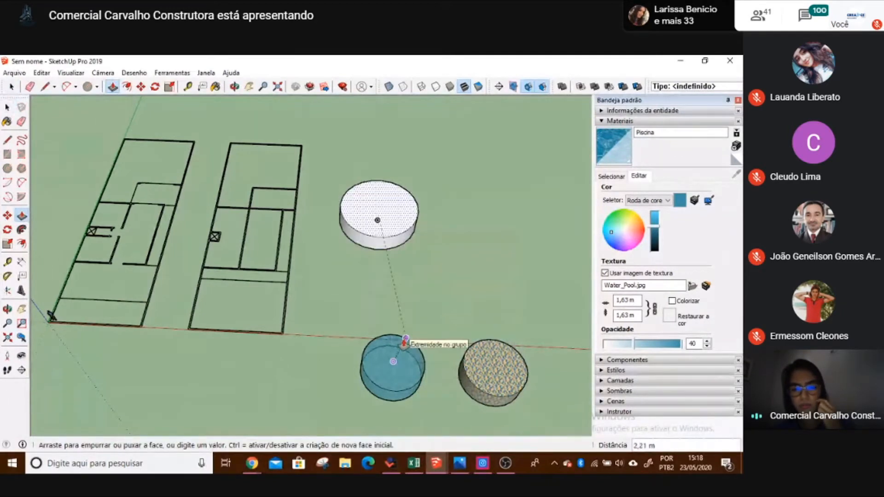
pyautogui.click(405, 339)
pyautogui.moveTo(450, 236); pyautogui.dragTo(152, 144, button='middle')
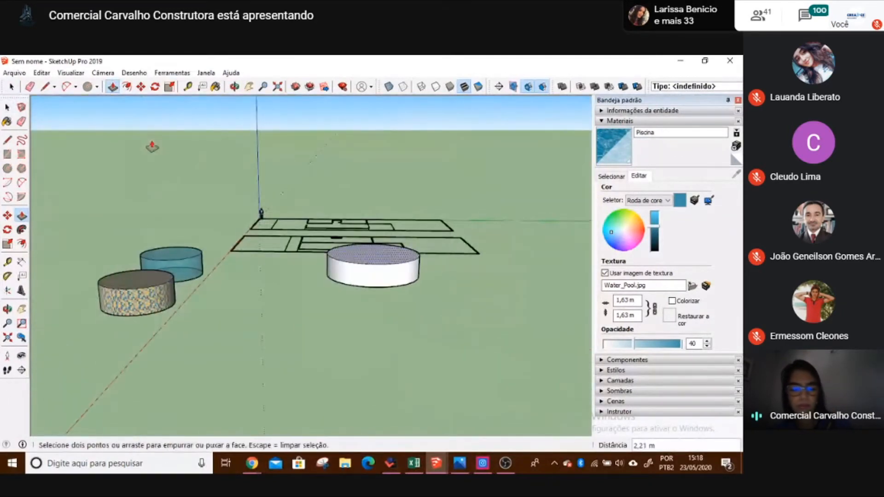
pyautogui.click(372, 281)
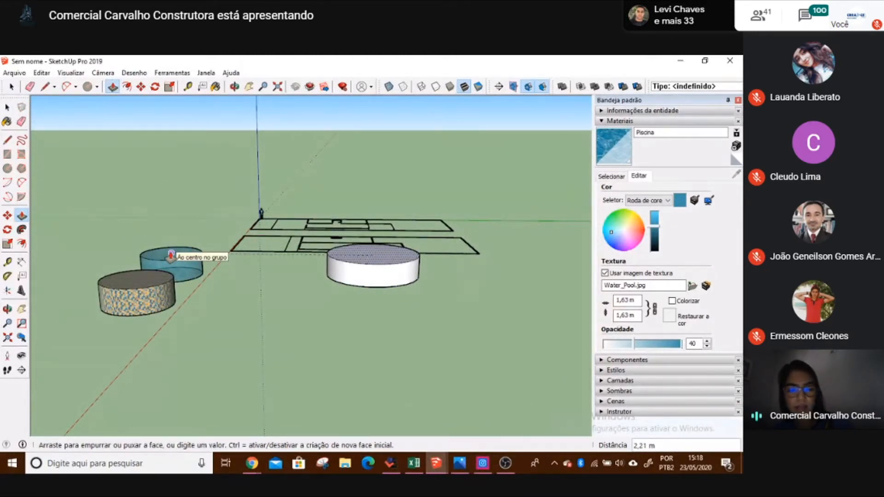
pyautogui.click(171, 255)
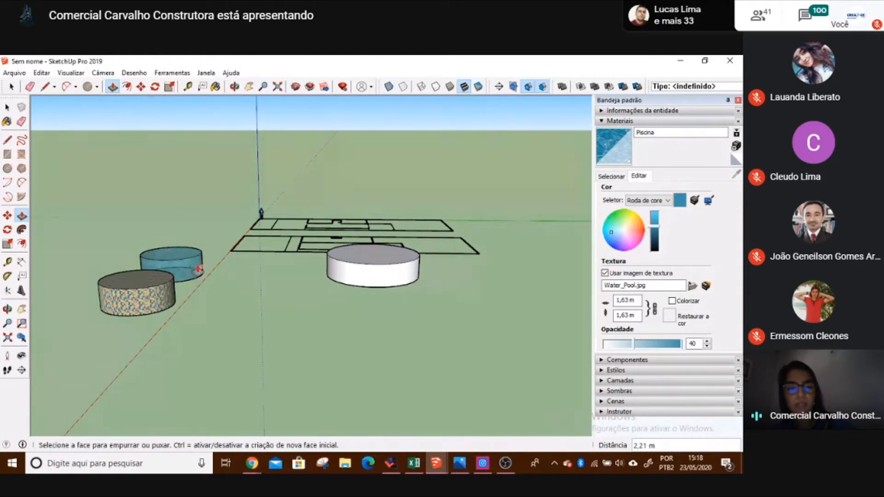
# - Make the whole new white cylinder a component, keeping the definition name Componente#1
pyautogui.press('space')
pyautogui.moveTo(393, 282)
pyautogui.mouseDown(button='middle')
pyautogui.moveTo(377, 318)
pyautogui.moveTo(493, 355)
pyautogui.moveTo(409, 276)
pyautogui.mouseUp(button='middle')
pyautogui.doubleClick(384, 266)
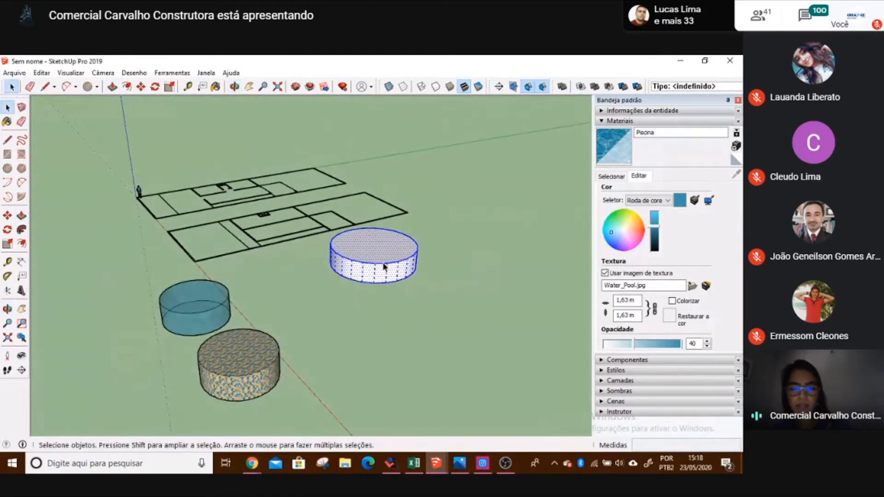
pyautogui.rightClick(382, 262)
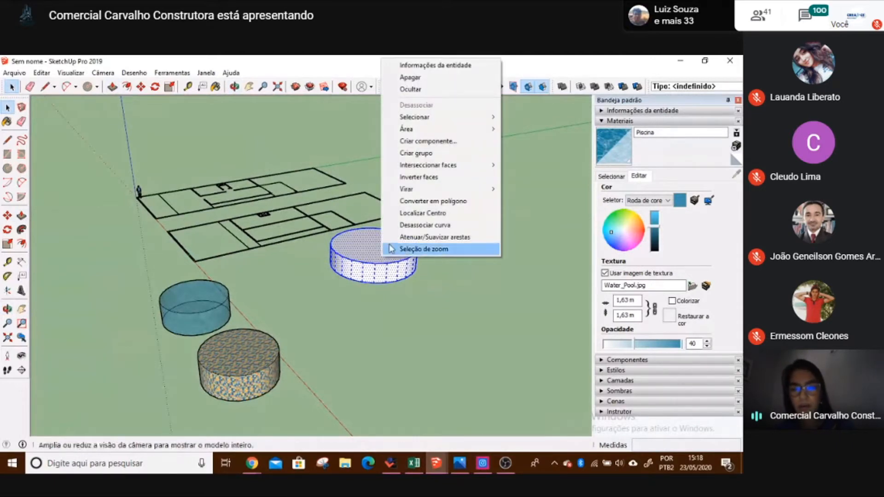
pyautogui.click(425, 141)
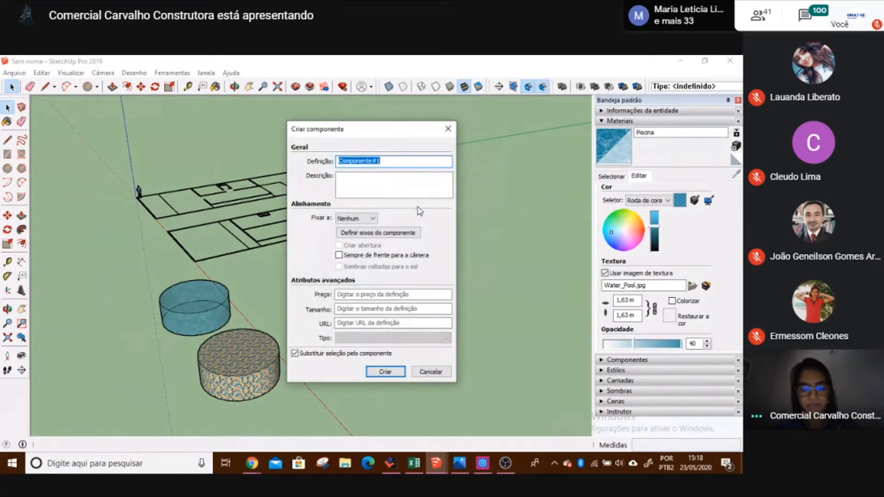
pyautogui.click(402, 184)
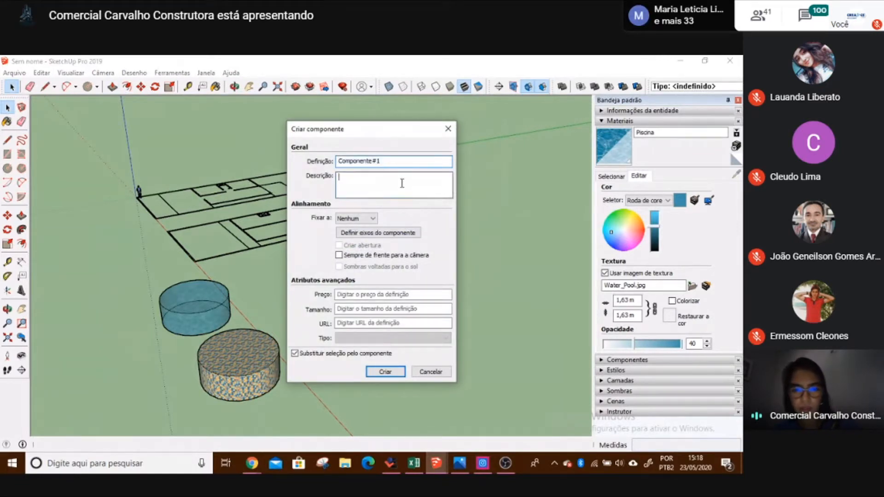
pyautogui.click(380, 371)
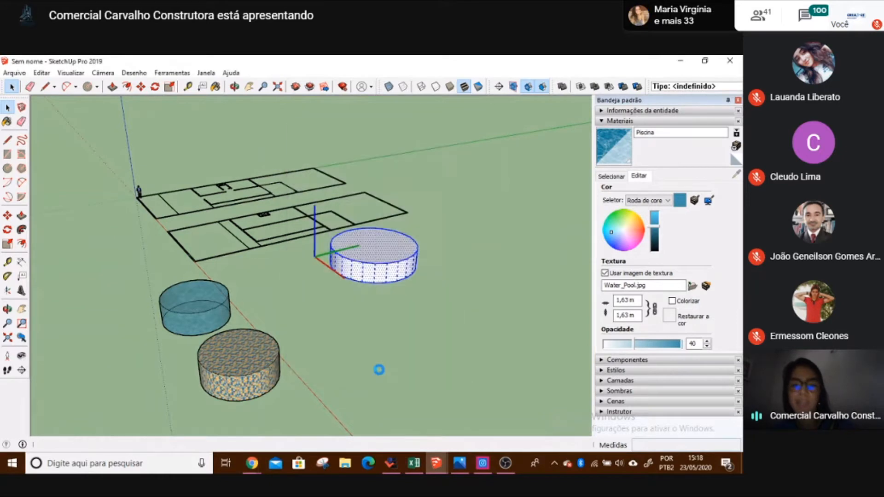
# - Copy the white cylinder component along the red axis, placing the duplicate just beyond the original
pyautogui.moveTo(375, 273); pyautogui.dragTo(294, 233, button='middle')
pyautogui.press('m')
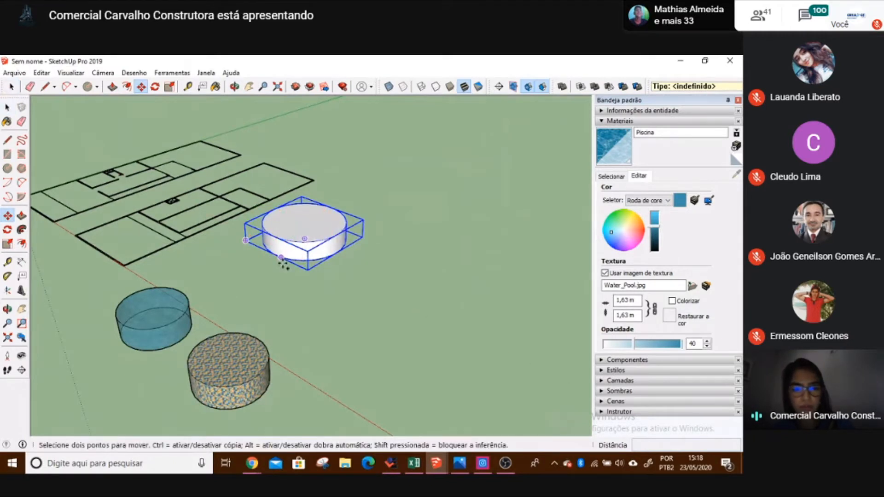
pyautogui.press('ctrl')
pyautogui.click(330, 280)
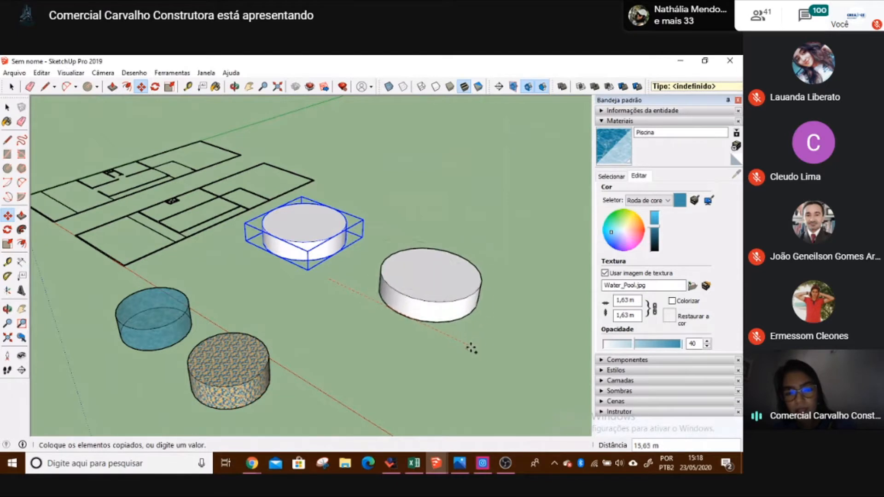
pyautogui.scroll(-1, 460, 331)
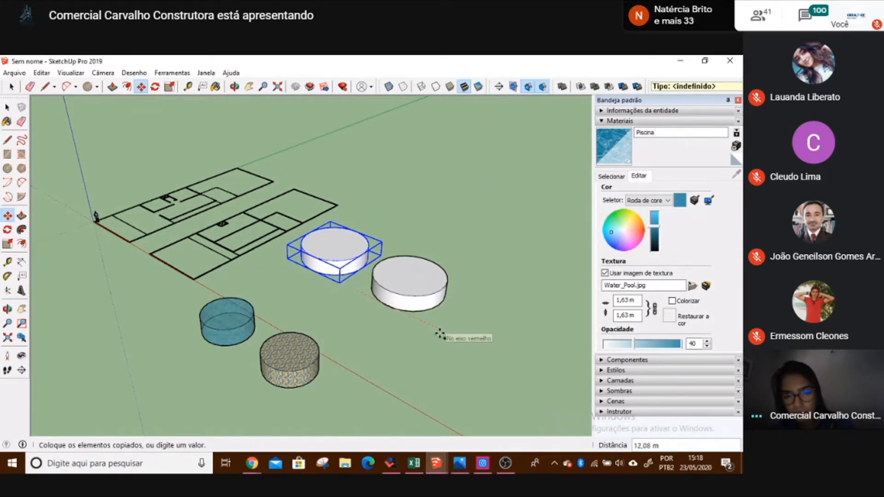
pyautogui.click(419, 326)
pyautogui.press('space')
# - Examine the two white component cylinders alongside the floor plans and the textured cylinders
pyautogui.moveTo(297, 250); pyautogui.dragTo(250, 271, button='middle')
pyautogui.scroll(-3, 250, 271)
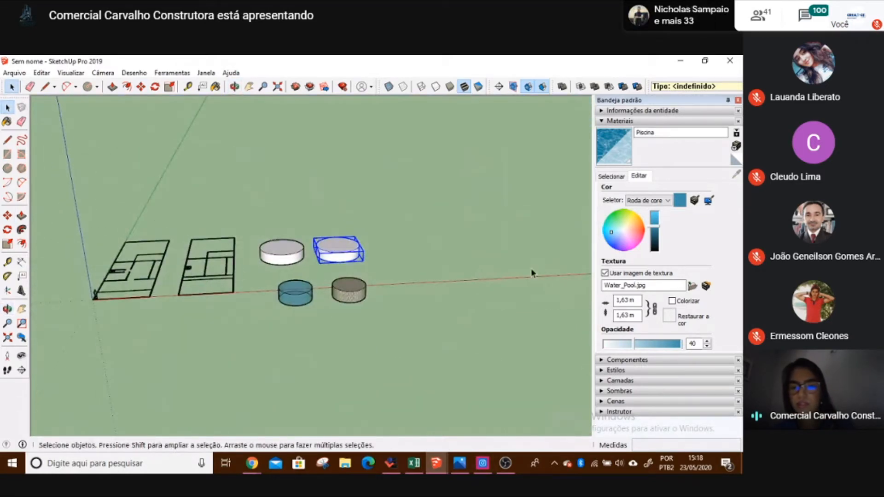
pyautogui.moveTo(450, 262); pyautogui.dragTo(342, 306, button='middle')
pyautogui.scroll(3, 353, 182)
pyautogui.scroll(2, 298, 271)
pyautogui.keyDown('shift'); pyautogui.moveTo(187, 246); pyautogui.dragTo(263, 249, button='middle'); pyautogui.keyUp('shift')
pyautogui.scroll(3, 261, 248)
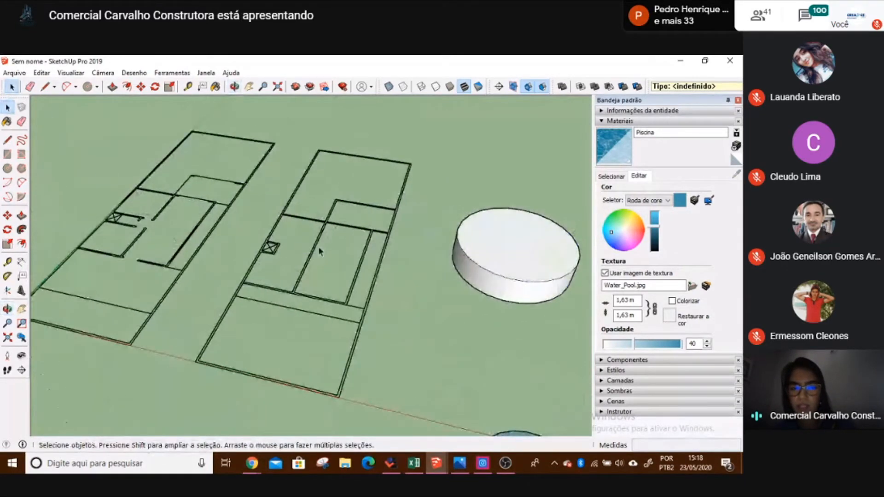
pyautogui.keyDown('shift'); pyautogui.moveTo(551, 285); pyautogui.dragTo(358, 241, button='middle'); pyautogui.keyUp('shift')
pyautogui.scroll(-2, 439, 237)
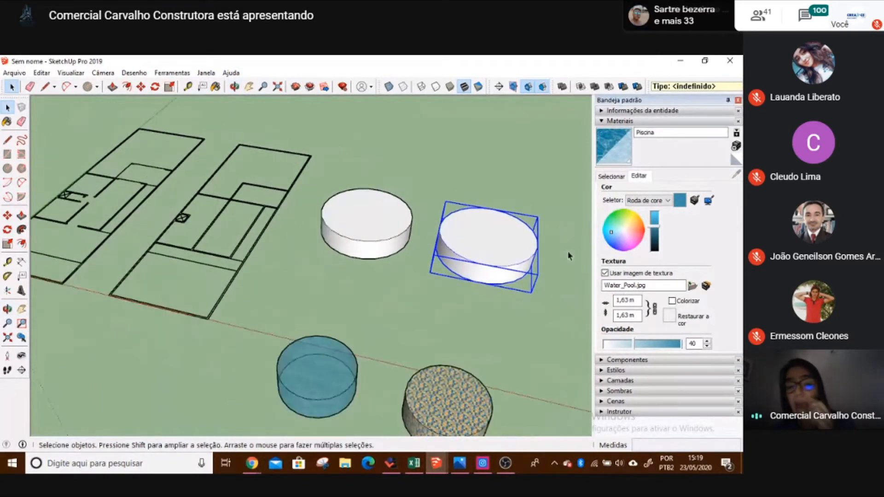
# - Compare the water-textured and tiled groups with the white component cylinders by selecting them in turn
pyautogui.click(612, 177)
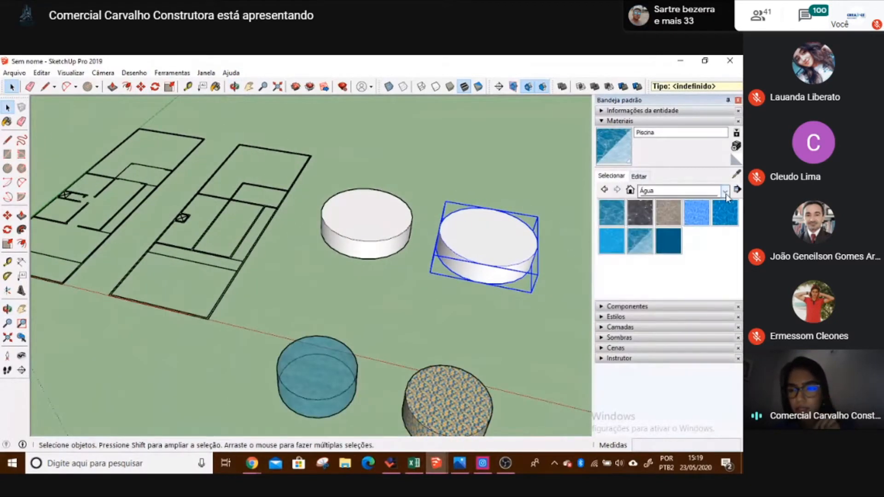
pyautogui.click(725, 191)
pyautogui.click(487, 318)
pyautogui.moveTo(414, 319); pyautogui.dragTo(297, 317, button='middle')
pyautogui.click(329, 325)
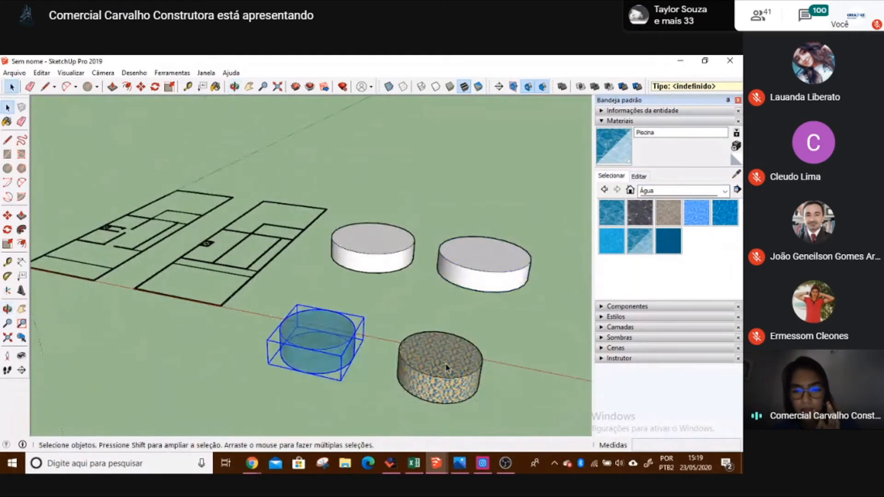
pyautogui.click(435, 369)
pyautogui.click(407, 258)
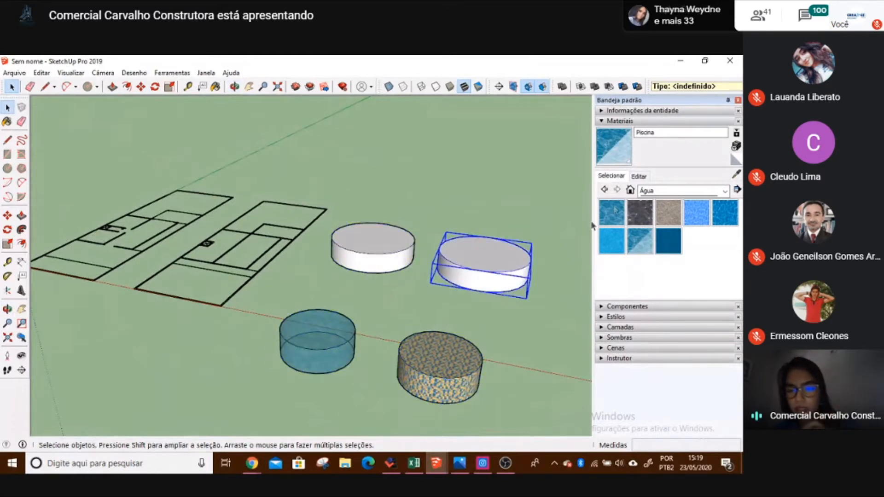
# - Choose the Piso de Madeira material from the Madeiras collection
pyautogui.click(639, 177)
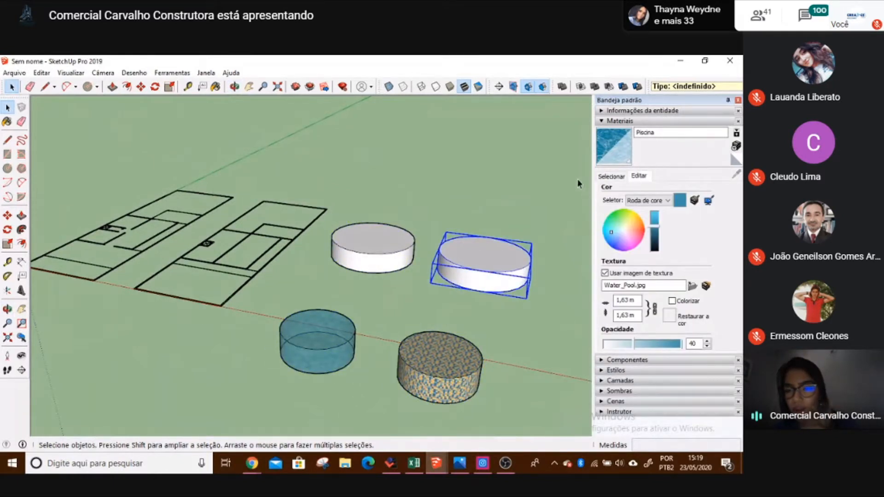
pyautogui.click(611, 176)
pyautogui.click(725, 191)
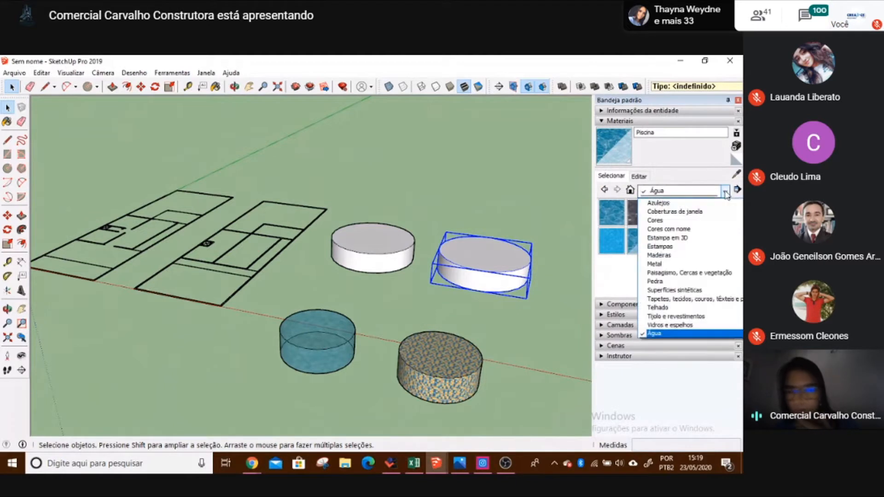
pyautogui.click(683, 256)
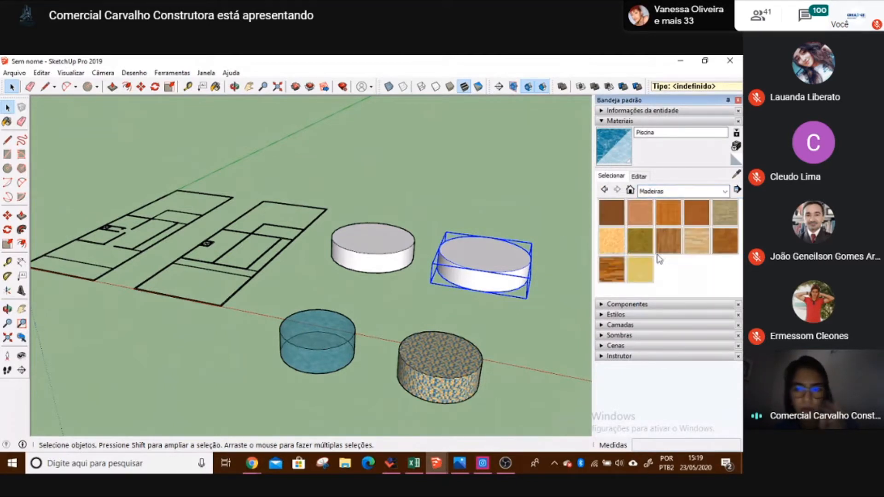
pyautogui.click(677, 244)
# - Open the first white cylinder component for editing, paint its top face with Piso de Madeira, and exit the component
pyautogui.moveTo(371, 203)
pyautogui.mouseDown(button='middle')
pyautogui.moveTo(418, 253)
pyautogui.moveTo(416, 231)
pyautogui.mouseUp(button='middle')
pyautogui.press('space')
pyautogui.click(382, 225)
pyautogui.doubleClick(382, 222)
pyautogui.scroll(3, 379, 227)
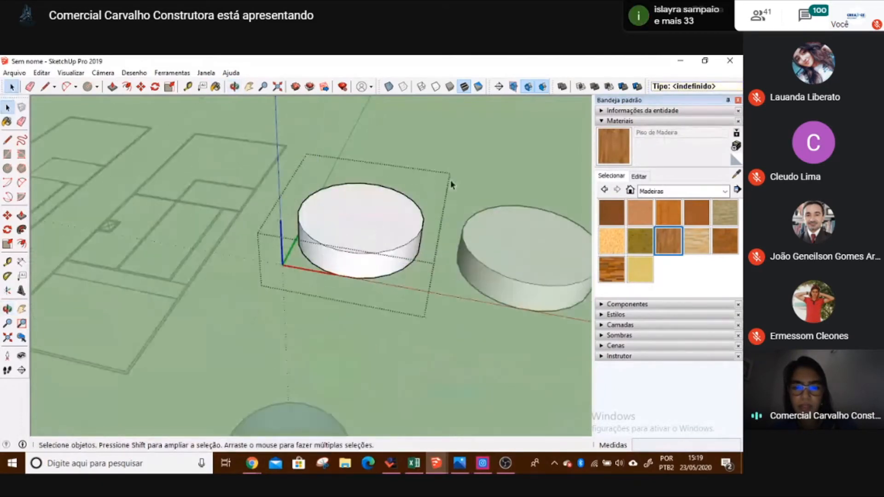
pyautogui.click(480, 176)
pyautogui.doubleClick(391, 231)
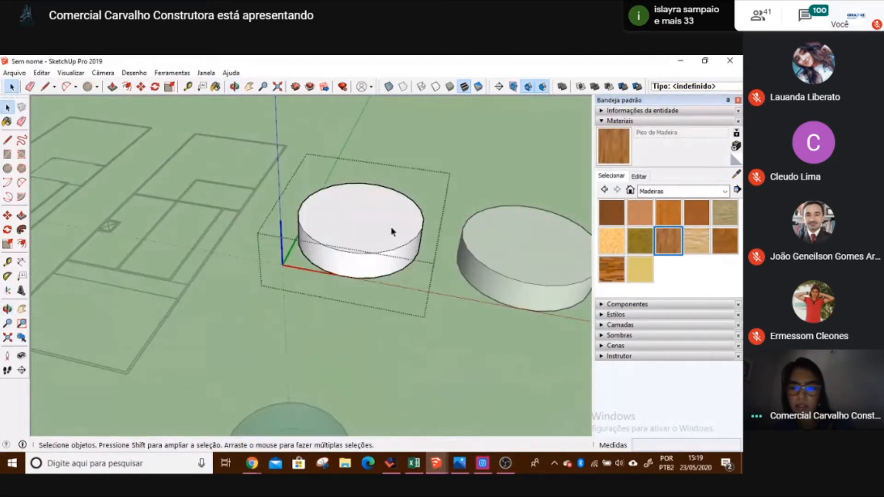
pyautogui.click(378, 218)
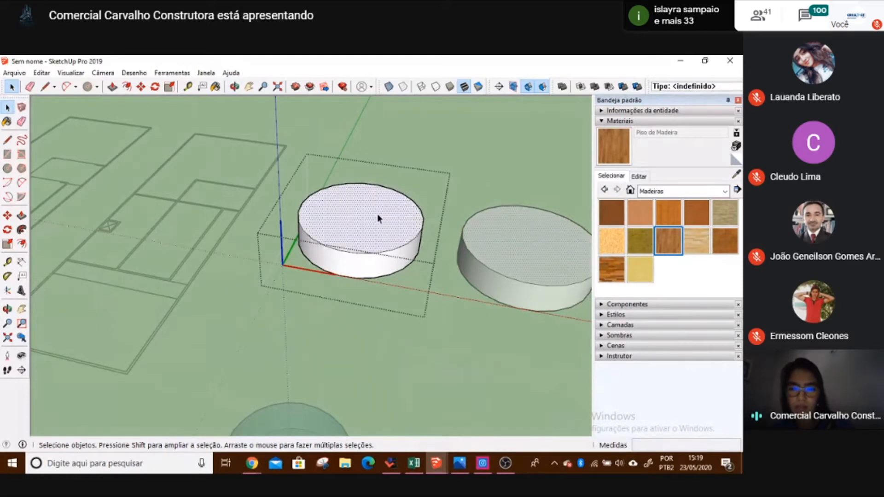
pyautogui.click(613, 148)
pyautogui.click(392, 210)
pyautogui.press('space')
pyautogui.click(483, 164)
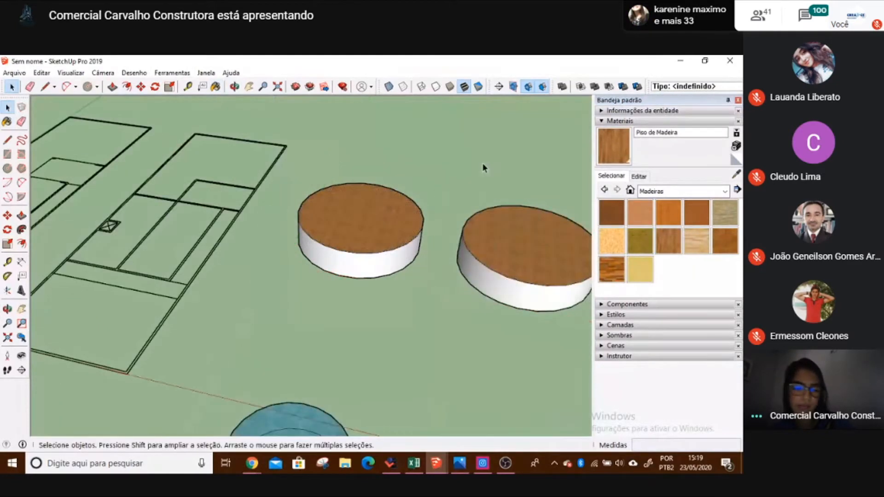
# - Inspect the wood texture on the top faces of both cylinder components
pyautogui.click(367, 223)
pyautogui.scroll(1, 367, 223)
pyautogui.scroll(4, 368, 223)
pyautogui.keyDown('shift'); pyautogui.moveTo(370, 224); pyautogui.dragTo(249, 198, button='middle'); pyautogui.keyUp('shift')
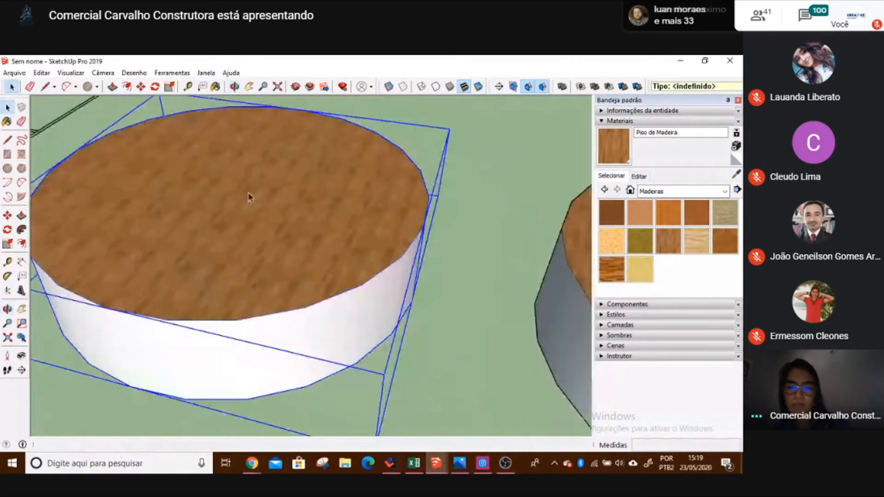
pyautogui.scroll(-4, 323, 201)
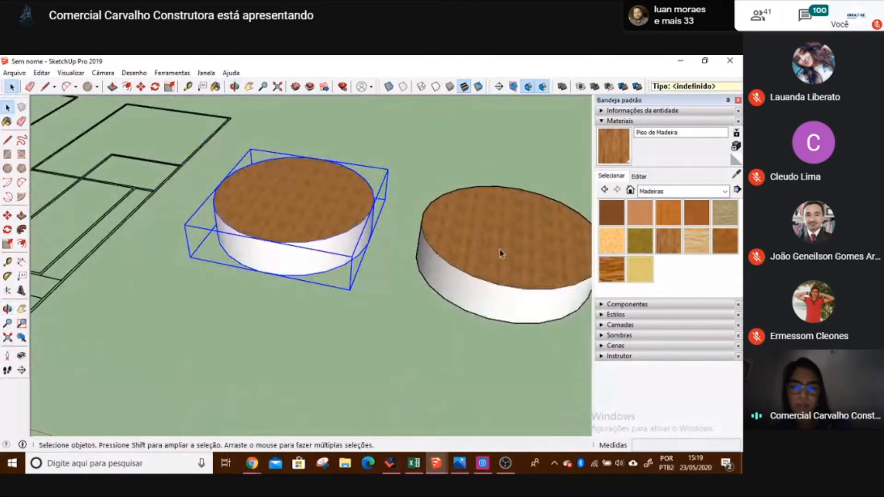
# - Paint the first component's side surface with Cera 01 from the Estampa em 3D collection and exit component editing
pyautogui.scroll(4, 306, 254)
pyautogui.doubleClick(283, 261)
pyautogui.click(283, 260)
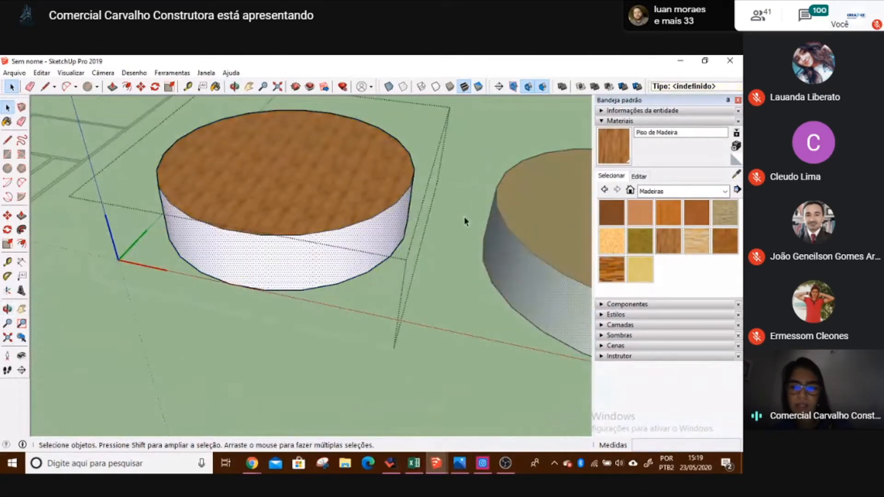
pyautogui.click(724, 191)
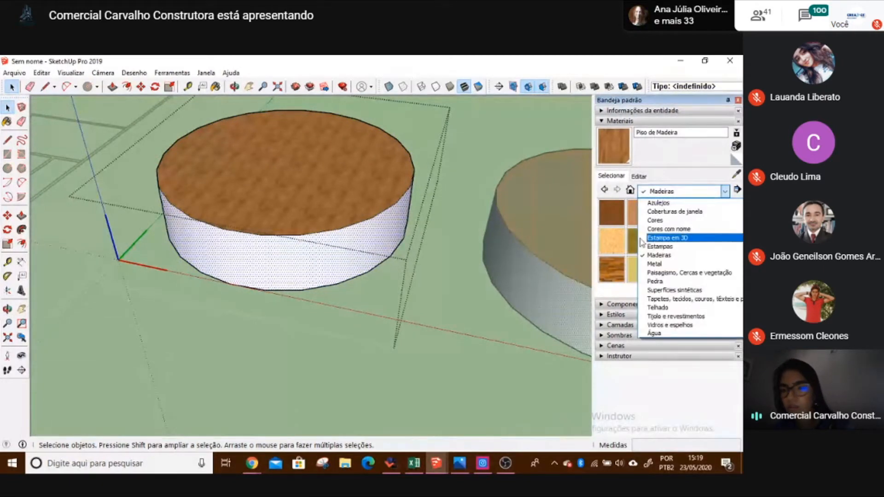
pyautogui.click(653, 238)
pyautogui.click(647, 223)
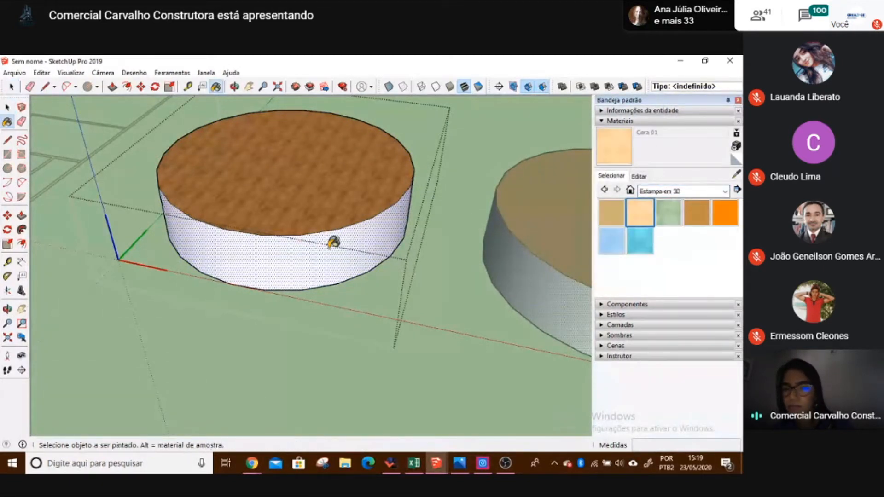
pyautogui.click(318, 244)
pyautogui.press('space')
pyautogui.scroll(-2, 505, 152)
pyautogui.click(505, 151)
pyautogui.moveTo(530, 254); pyautogui.dragTo(394, 247, button='middle')
pyautogui.scroll(-2, 401, 243)
pyautogui.scroll(-5, 408, 238)
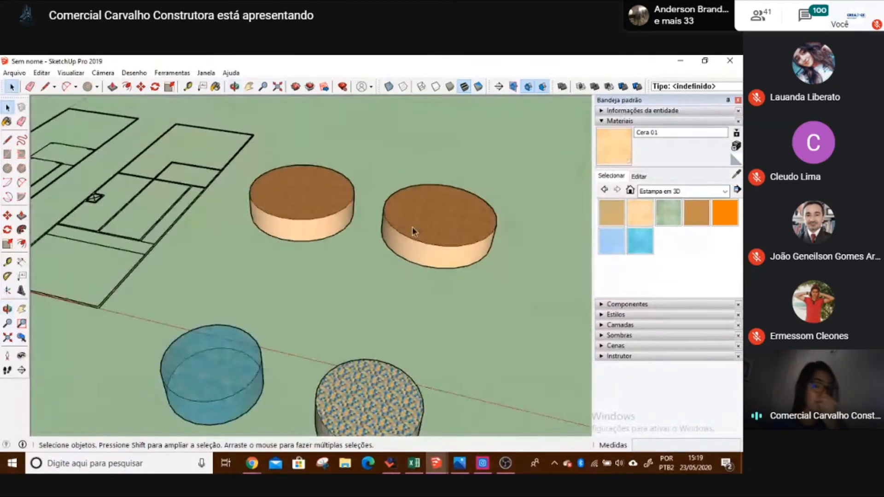
# - Select each of the two wood-topped cylinder components in turn and compare their top and side materials
pyautogui.moveTo(386, 191)
pyautogui.mouseDown(button='middle')
pyautogui.moveTo(410, 195)
pyautogui.moveTo(340, 202)
pyautogui.mouseUp(button='middle')
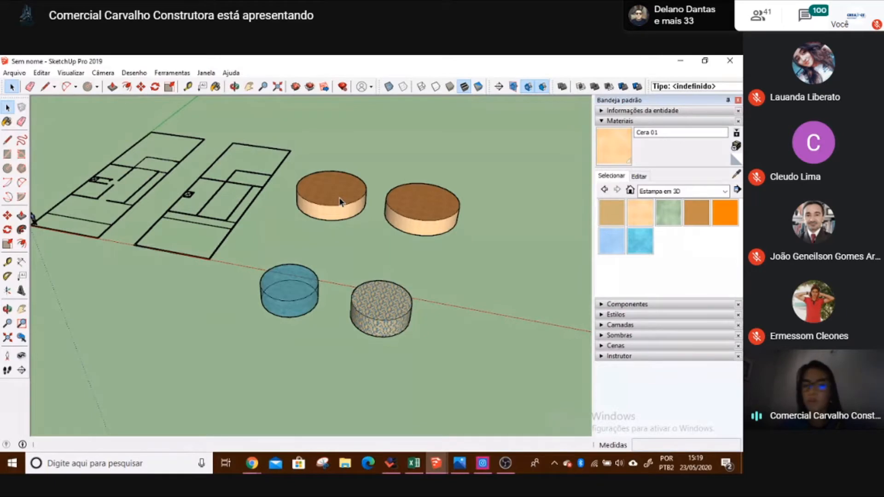
pyautogui.click(340, 199)
pyautogui.click(409, 224)
pyautogui.scroll(-2, 409, 226)
pyautogui.keyDown('shift'); pyautogui.moveTo(423, 225); pyautogui.dragTo(368, 343, button='middle'); pyautogui.keyUp('shift')
pyautogui.scroll(4, 306, 340)
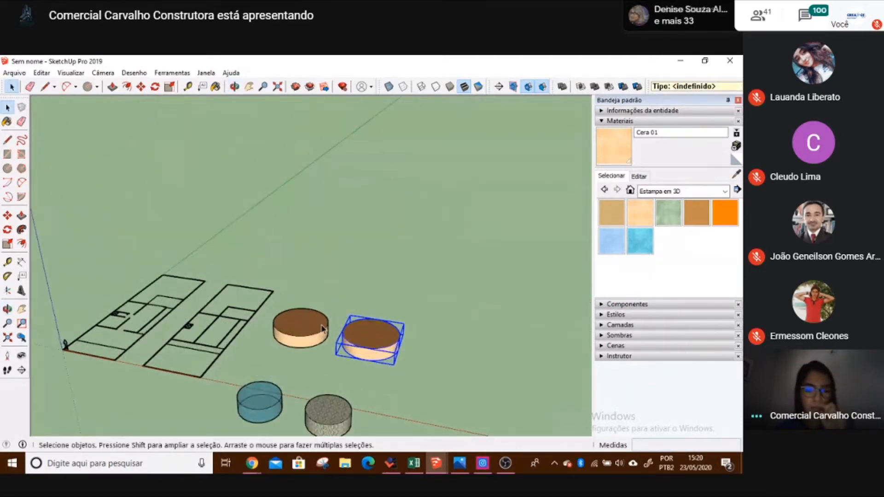
pyautogui.keyDown('shift'); pyautogui.moveTo(306, 340); pyautogui.dragTo(368, 300, button='middle'); pyautogui.keyUp('shift')
pyautogui.scroll(2, 367, 300)
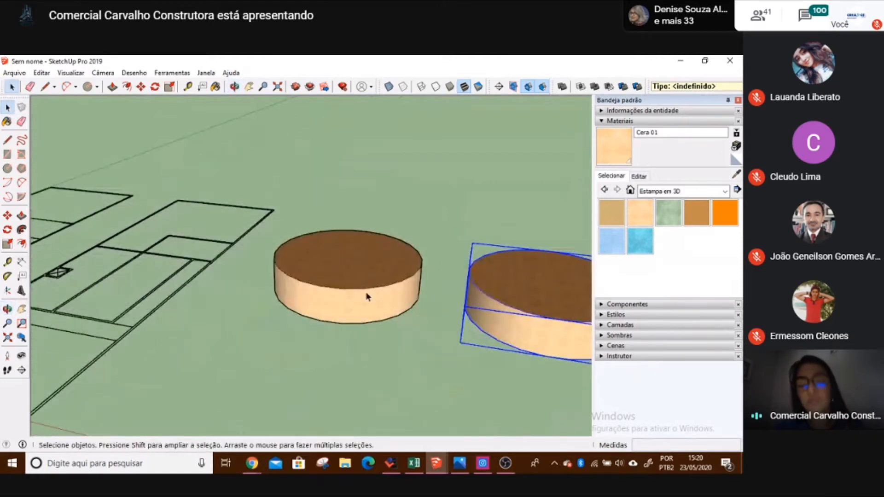
pyautogui.click(370, 294)
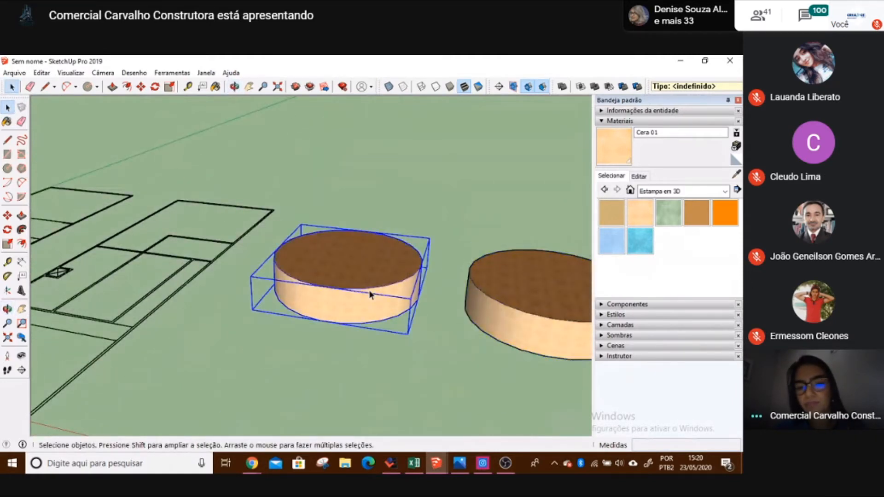
pyautogui.scroll(-1, 371, 295)
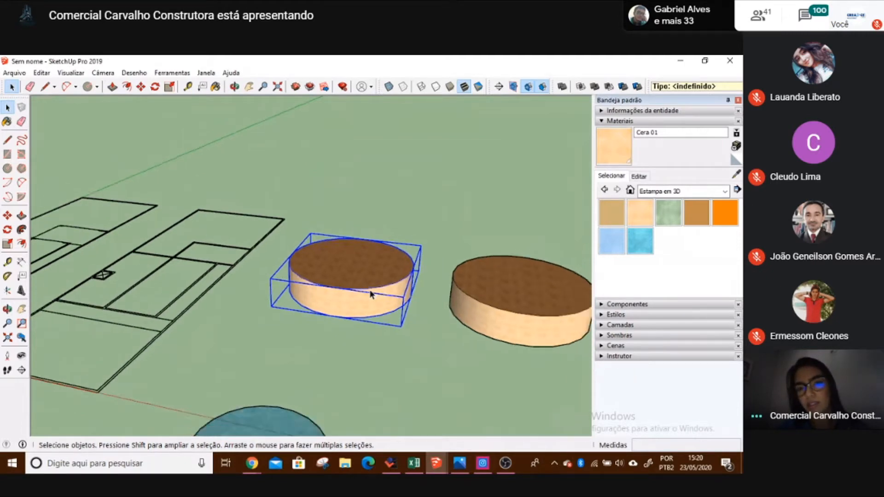
pyautogui.scroll(-3, 370, 294)
pyautogui.scroll(3, 373, 290)
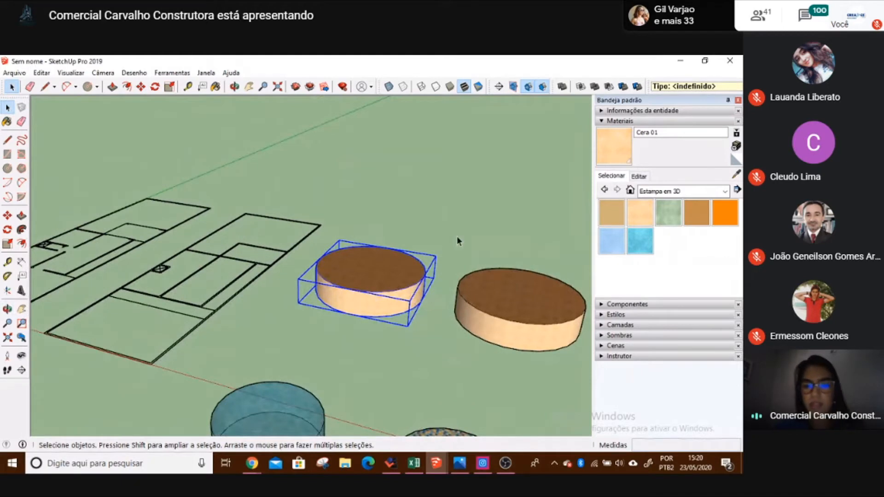
pyautogui.click(434, 227)
pyautogui.click(383, 284)
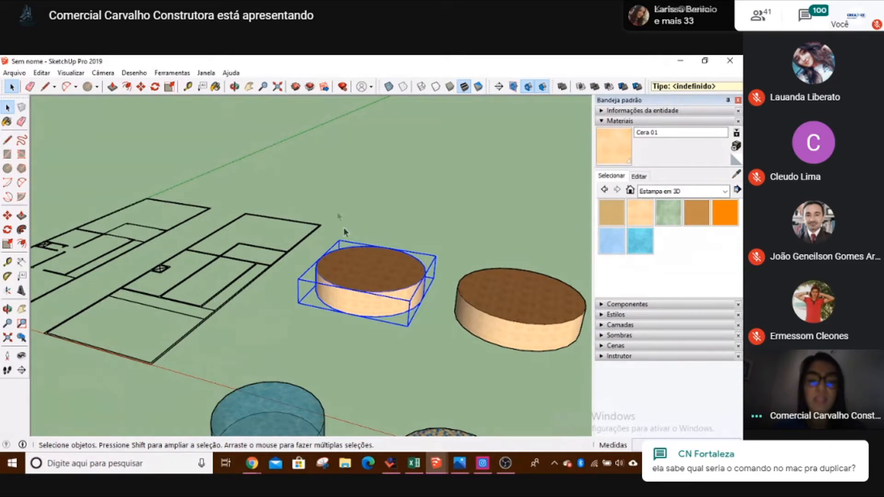
# - Delete all four painted cylinders beside the floor plans
pyautogui.moveTo(222, 270)
pyautogui.keyDown('shift'); pyautogui.mouseDown(button='middle')
pyautogui.moveTo(271, 275)
pyautogui.moveTo(286, 290)
pyautogui.mouseUp(button='middle'); pyautogui.keyUp('shift')
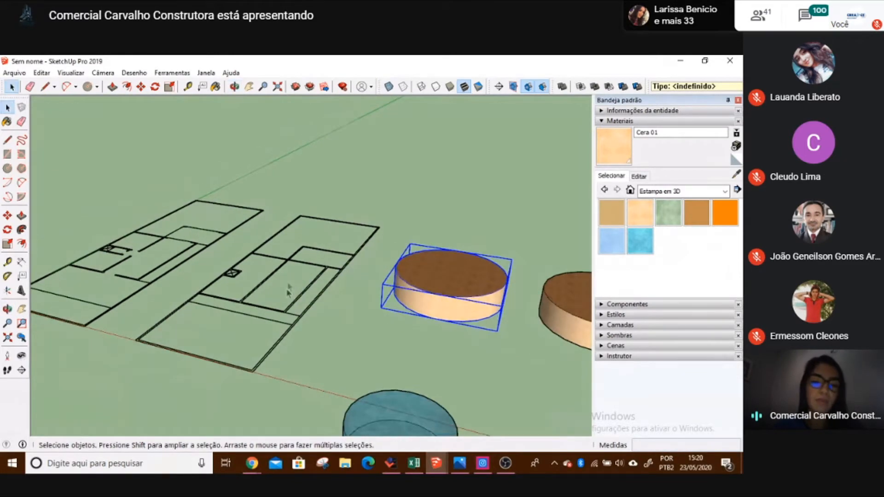
pyautogui.moveTo(405, 258); pyautogui.dragTo(260, 232, button='middle')
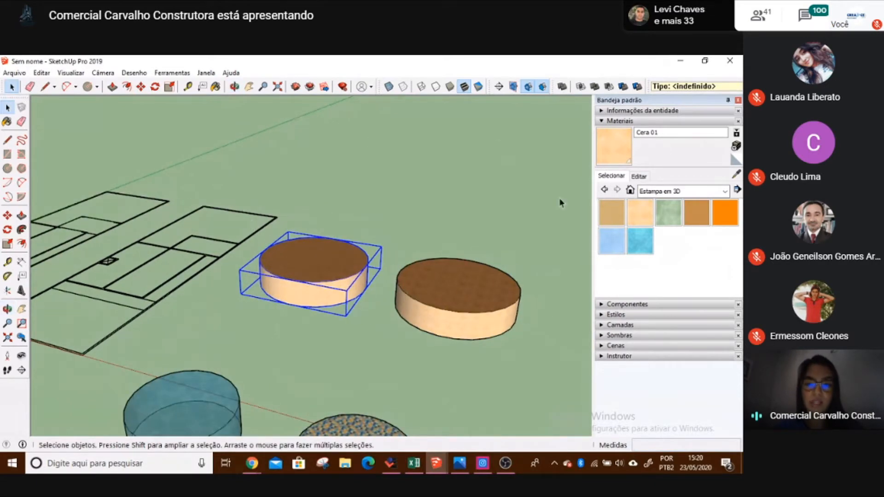
pyautogui.scroll(3, 299, 265)
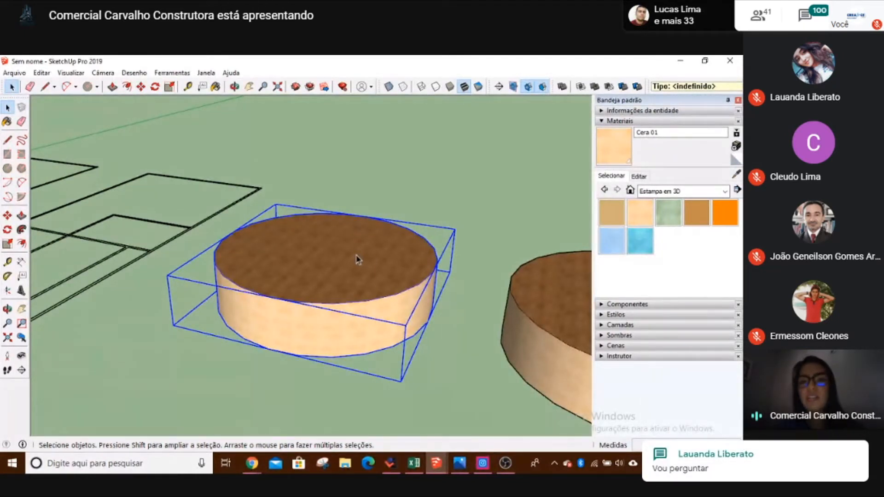
pyautogui.scroll(-2, 294, 258)
pyautogui.scroll(-2, 387, 271)
pyautogui.keyDown('shift'); pyautogui.moveTo(338, 285); pyautogui.dragTo(428, 283, button='middle'); pyautogui.keyUp('shift')
pyautogui.scroll(4, 346, 263)
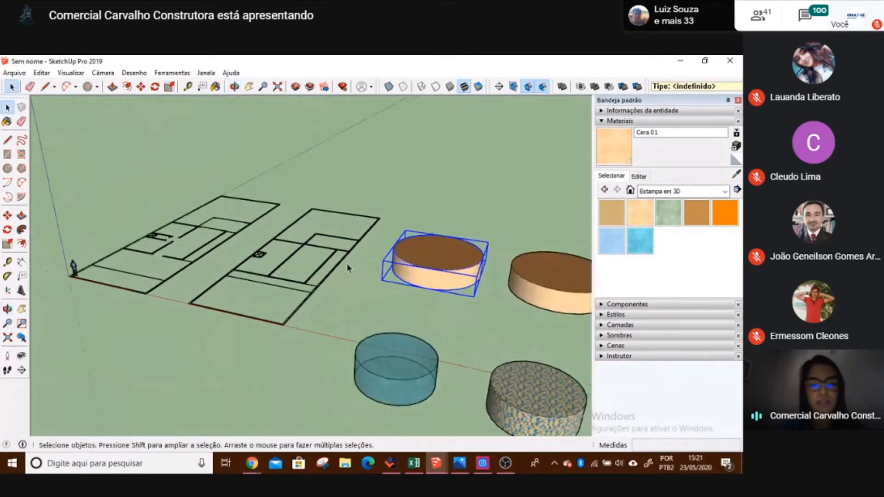
pyautogui.scroll(-5, 394, 305)
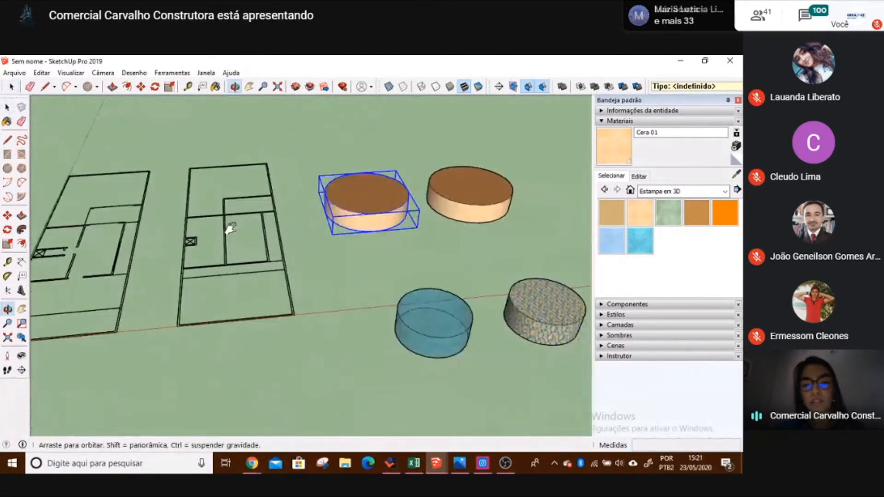
pyautogui.moveTo(263, 141); pyautogui.dragTo(489, 290)
pyautogui.press('Delete')
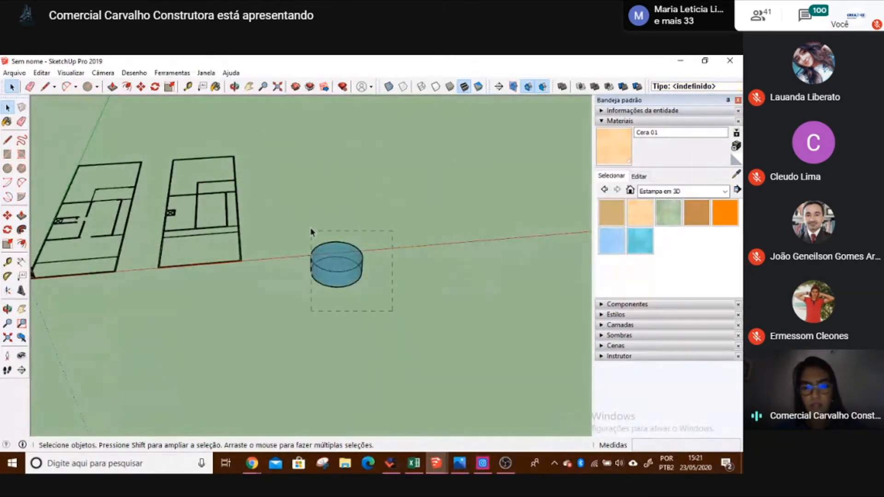
pyautogui.press('Delete')
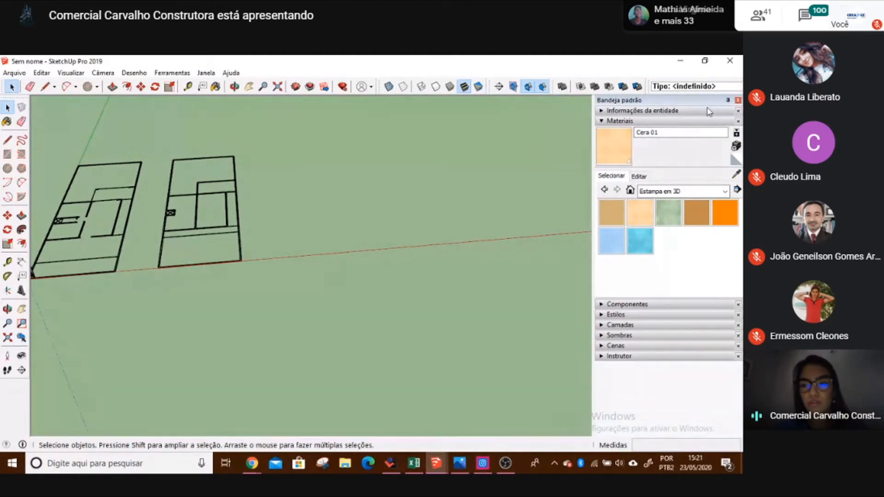
# - Switch the material library to the Estampas collection
pyautogui.click(646, 191)
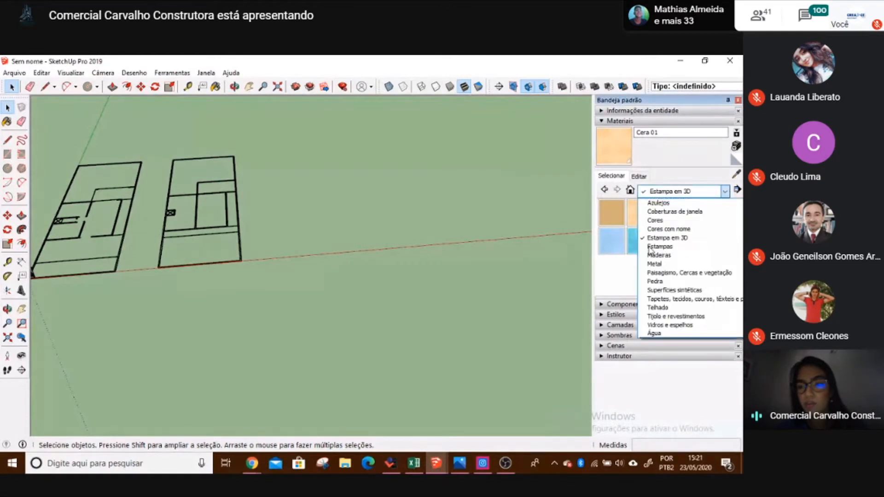
pyautogui.click(395, 271)
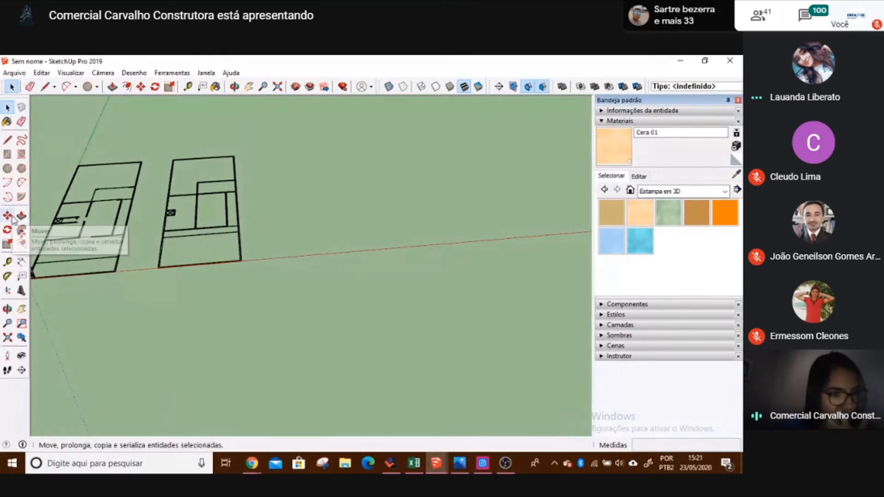
pyautogui.scroll(-1, 302, 201)
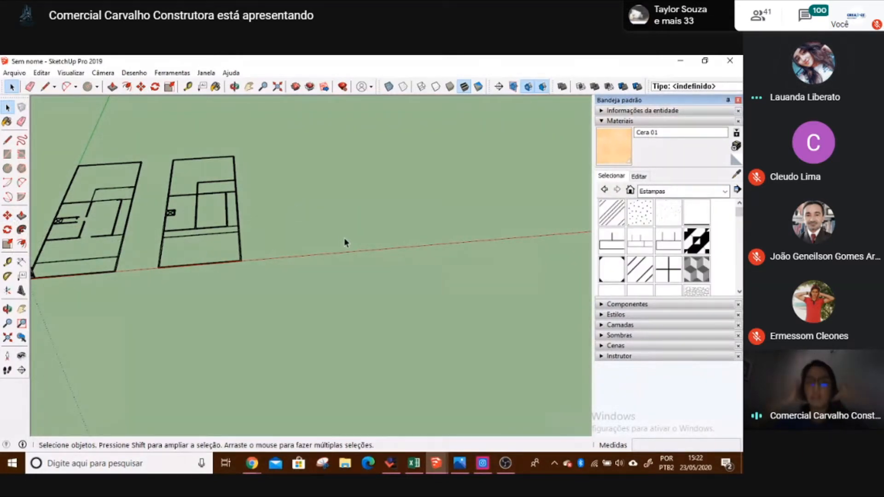
pyautogui.click(7, 216)
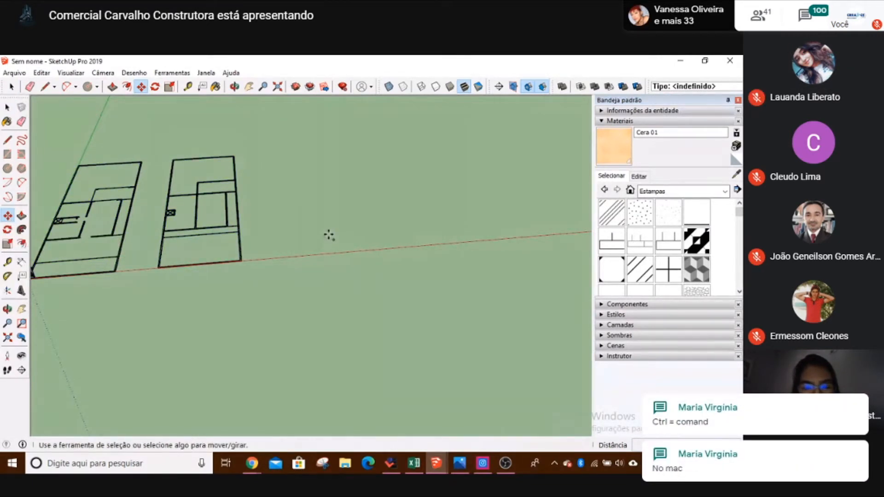
pyautogui.scroll(5, 328, 236)
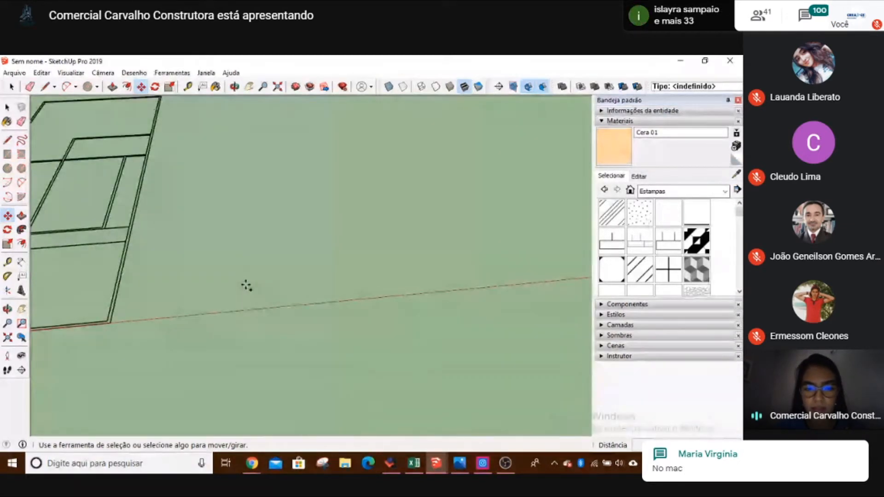
pyautogui.press('space')
# - Switch to Chrome and open the Google home page in a new tab
pyautogui.click(251, 463)
pyautogui.click(203, 421)
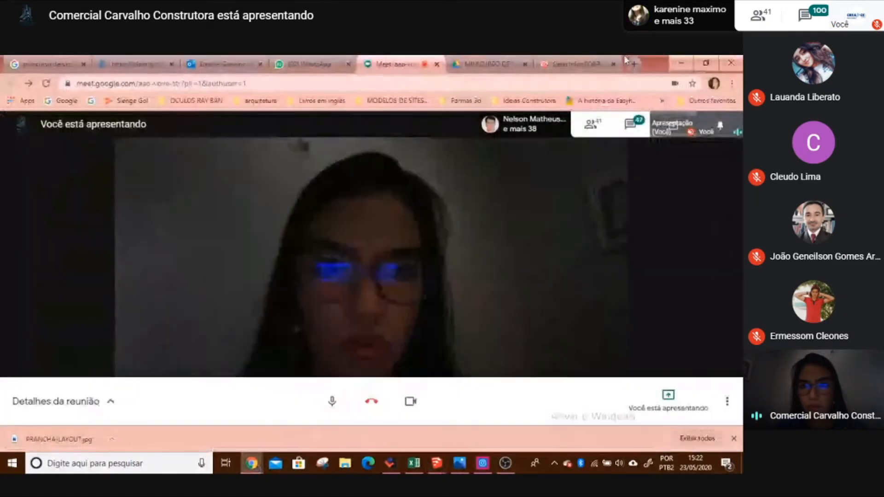
pyautogui.hotkey('ctrl', 't')
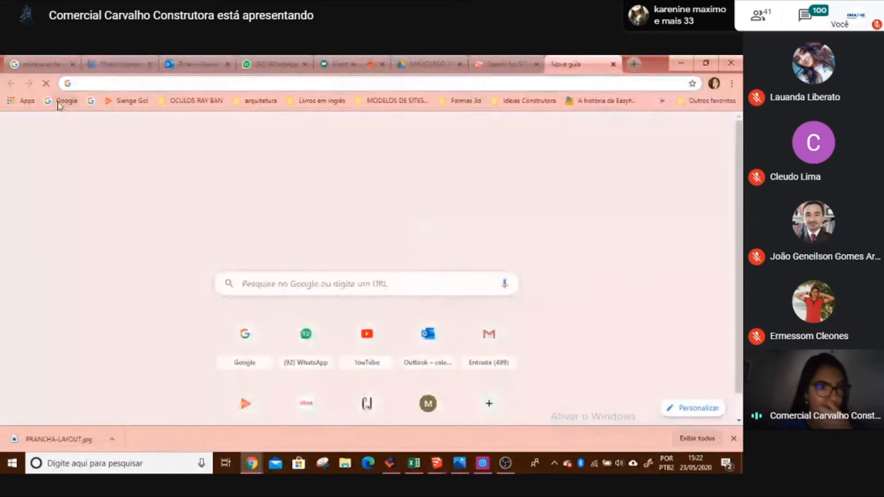
pyautogui.click(65, 101)
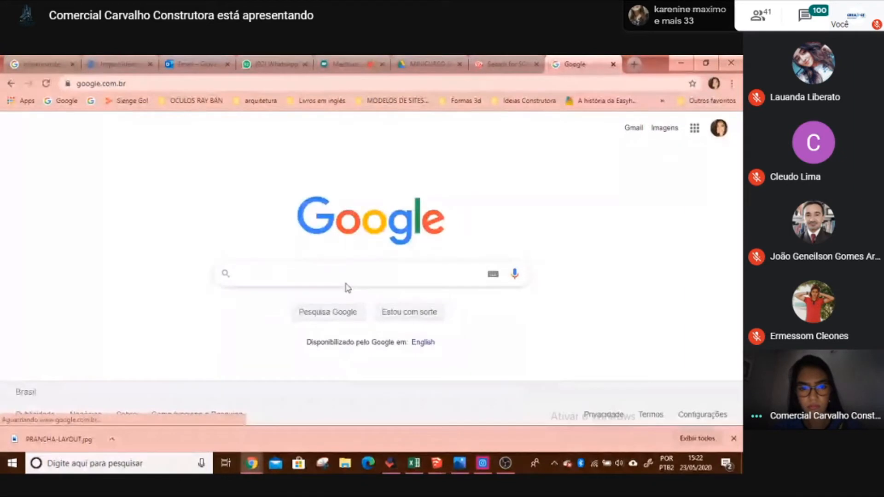
# - Search Google for "comando copiar sketchup mac"
pyautogui.click(340, 277)
pyautogui.write('COM')
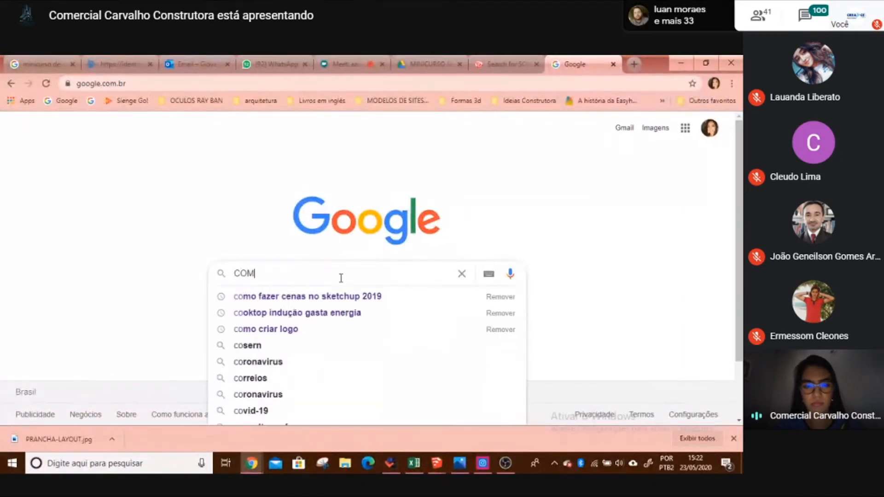
pyautogui.write('ANDO COPIAR SU')
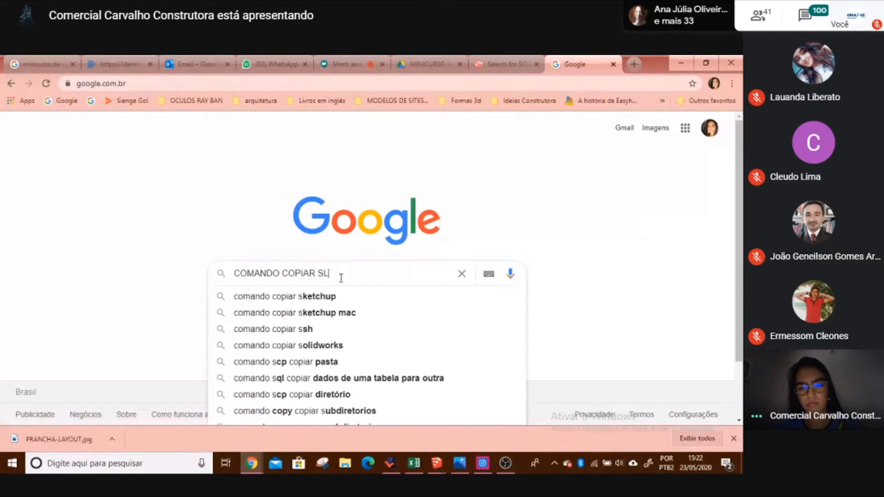
pyautogui.press('BackSpace')
pyautogui.write('KET')
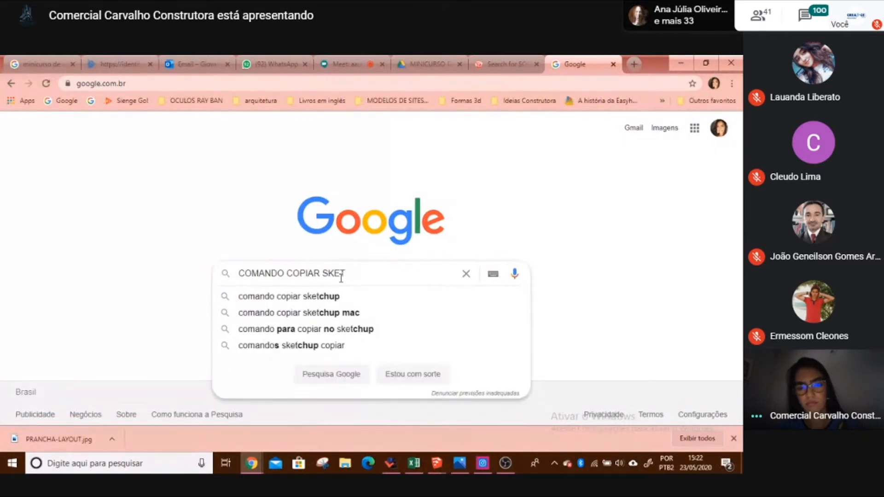
pyautogui.click(362, 314)
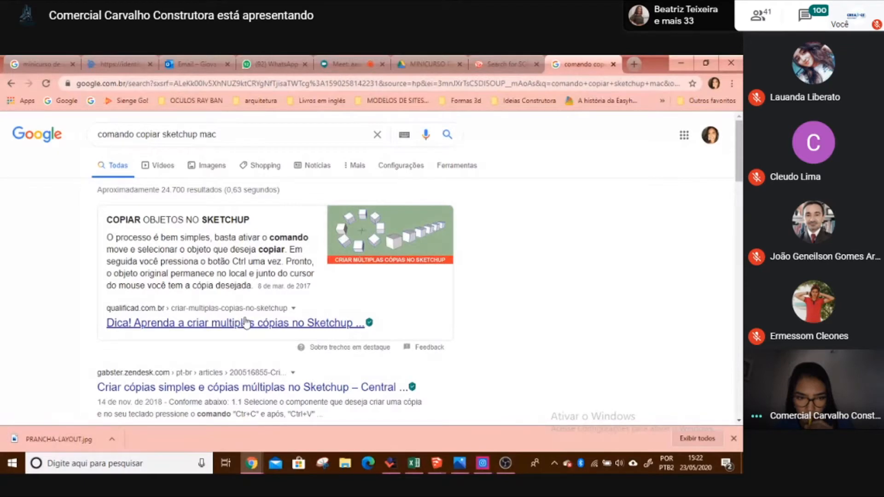
# - Look through the search results for the Mac copy command and open the forum topic "Comandos do SketchUp no MAC" in a new tab
pyautogui.scroll(-9, 284, 331)
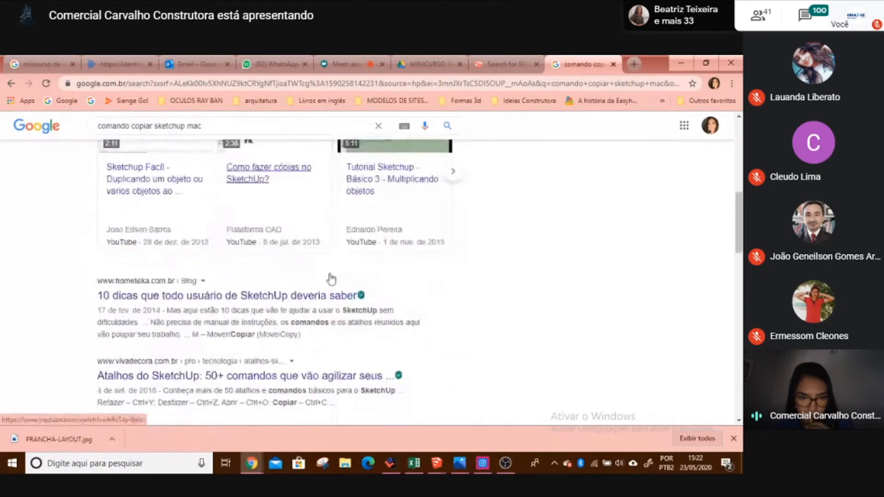
pyautogui.scroll(-3, 275, 284)
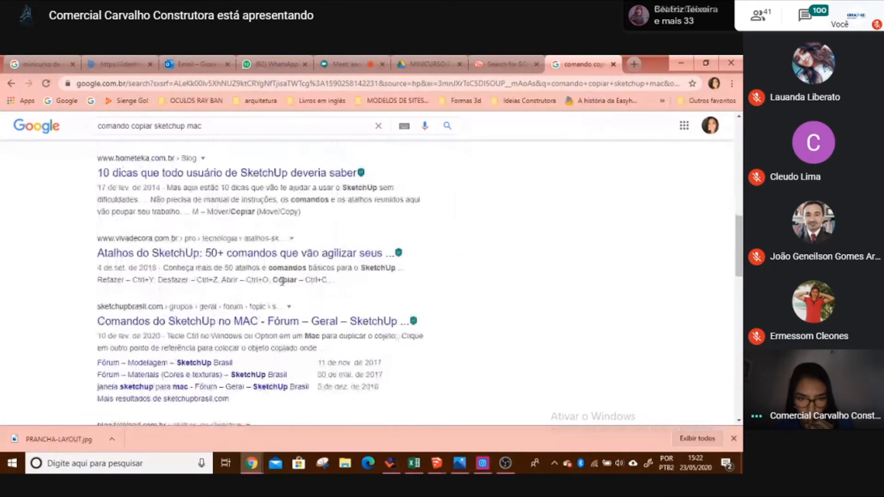
pyautogui.scroll(-4, 341, 288)
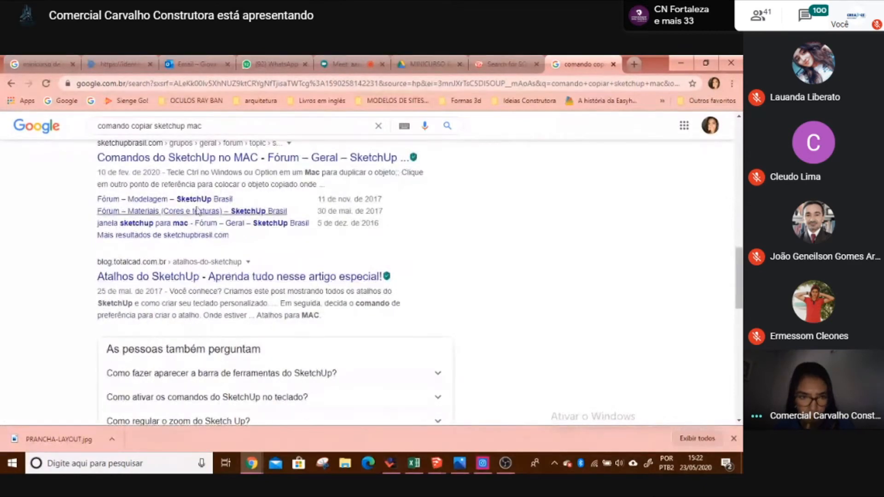
pyautogui.scroll(1, 194, 221)
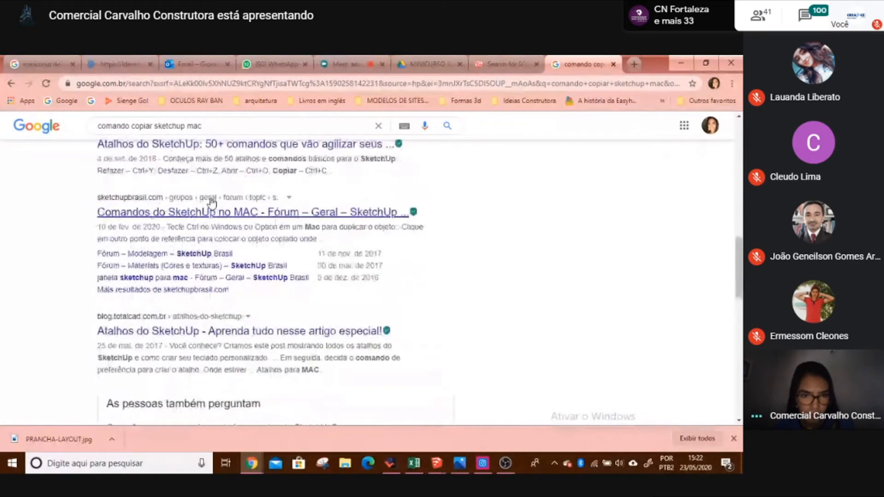
pyautogui.middleClick(258, 220)
pyautogui.click(569, 59)
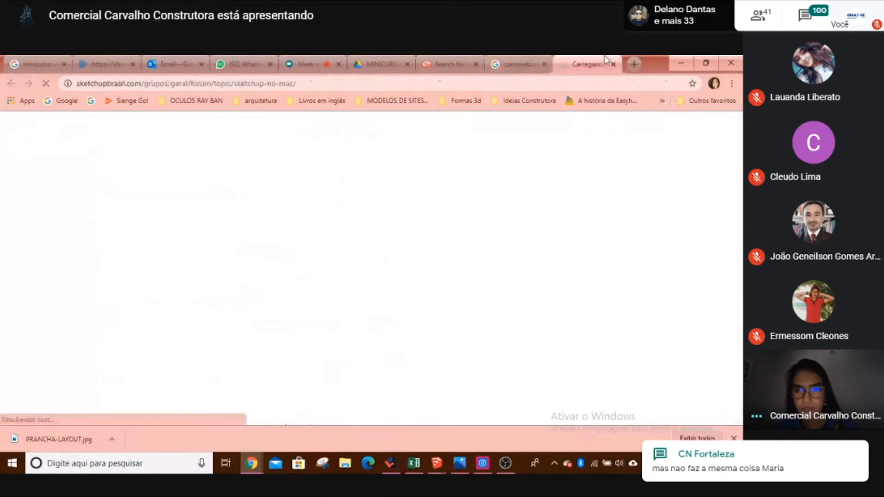
pyautogui.click(506, 62)
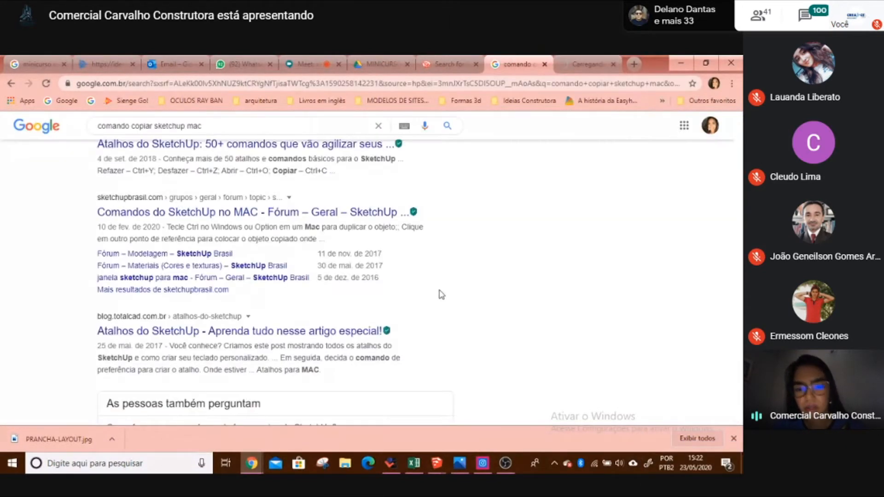
pyautogui.click(586, 64)
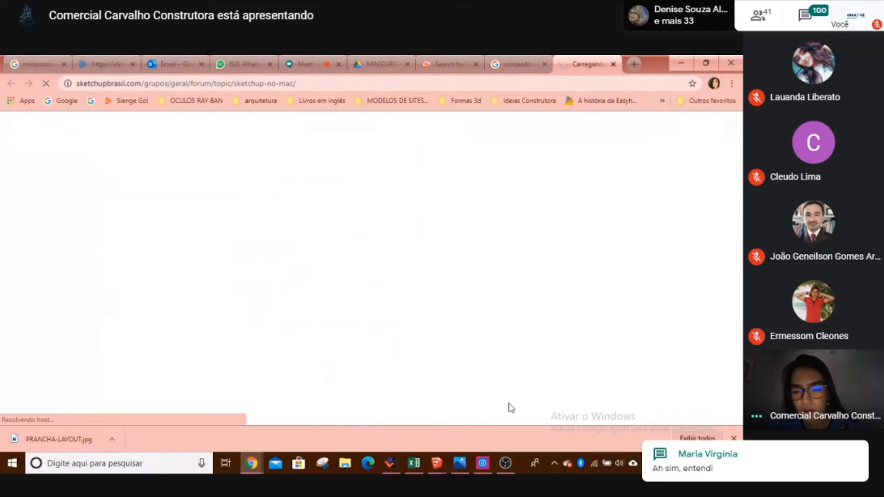
# - Switch to the SketchUp window containing the two floor plans and bring both plans into view
pyautogui.moveTo(436, 462)
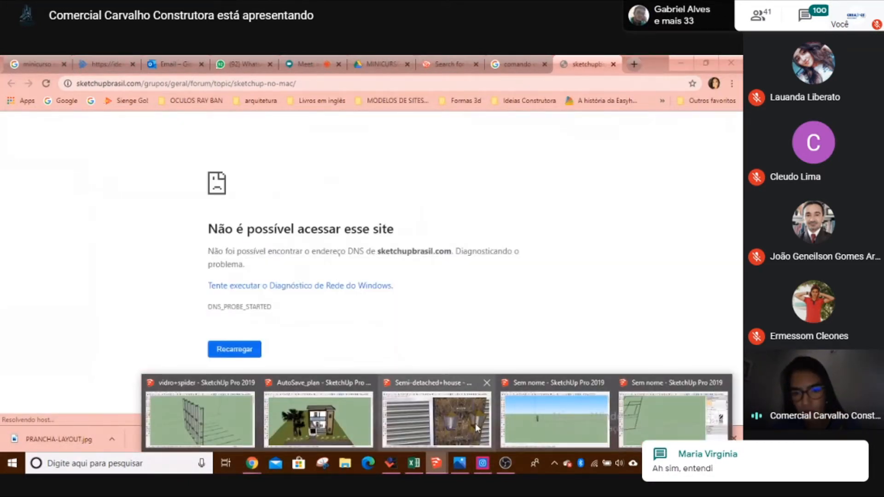
pyautogui.moveTo(589, 430)
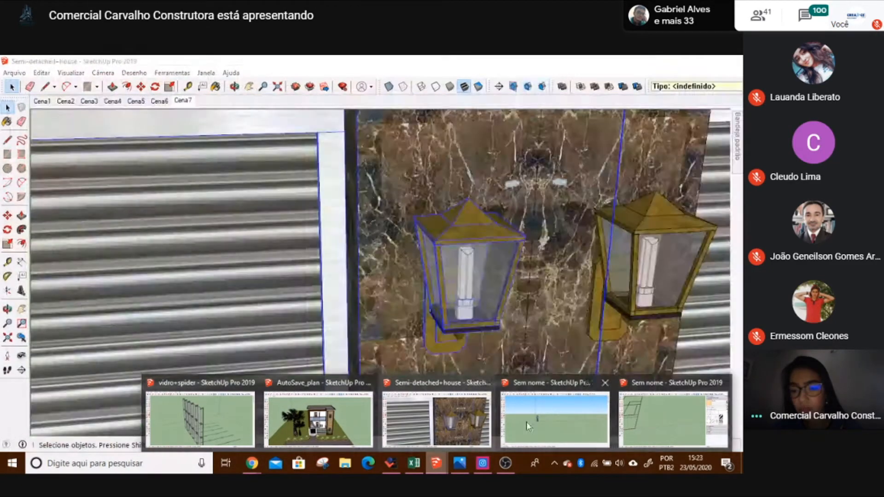
pyautogui.click(633, 425)
pyautogui.scroll(-3, 413, 248)
pyautogui.moveTo(197, 242)
pyautogui.keyDown('shift'); pyautogui.mouseDown(button='middle')
pyautogui.moveTo(551, 251)
pyautogui.moveTo(427, 264)
pyautogui.mouseUp(button='middle'); pyautogui.keyUp('shift')
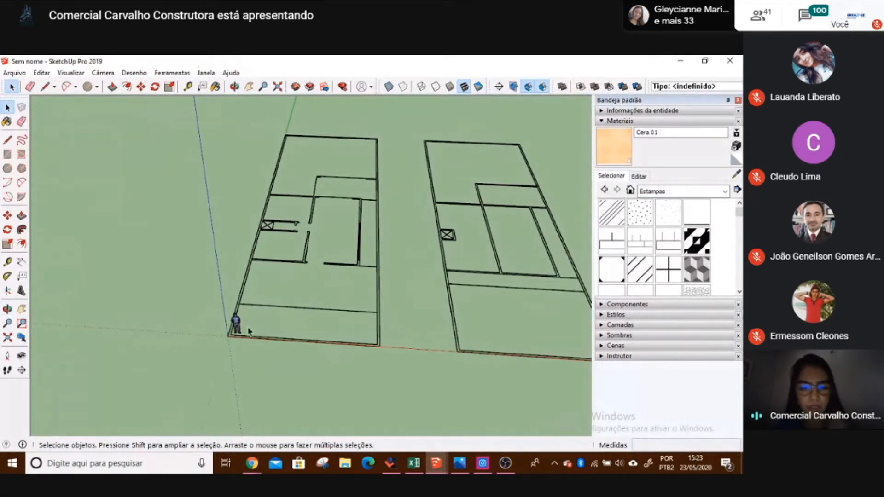
# - Switch back to Chrome and close the sketchupbrasil.com forum tab
pyautogui.click(254, 463)
pyautogui.click(192, 411)
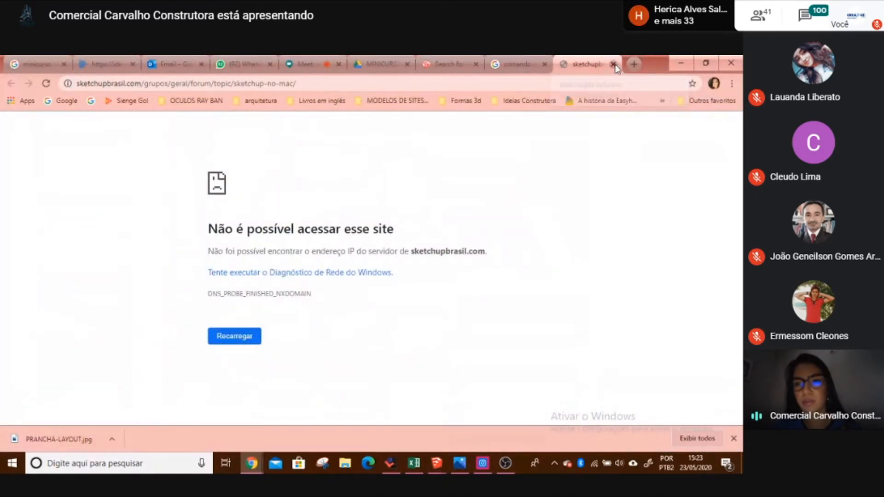
pyautogui.click(613, 65)
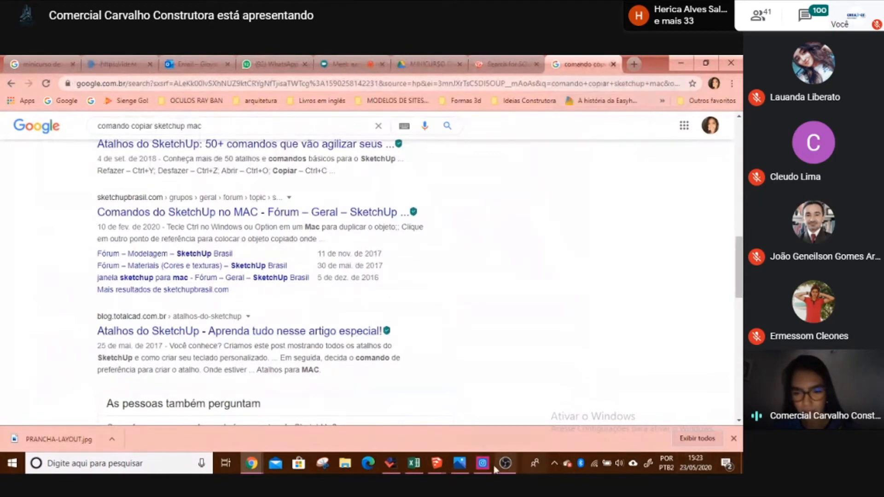
# - Return to the floor plan model in SketchUp and show both plans from a lower angle
pyautogui.click(445, 465)
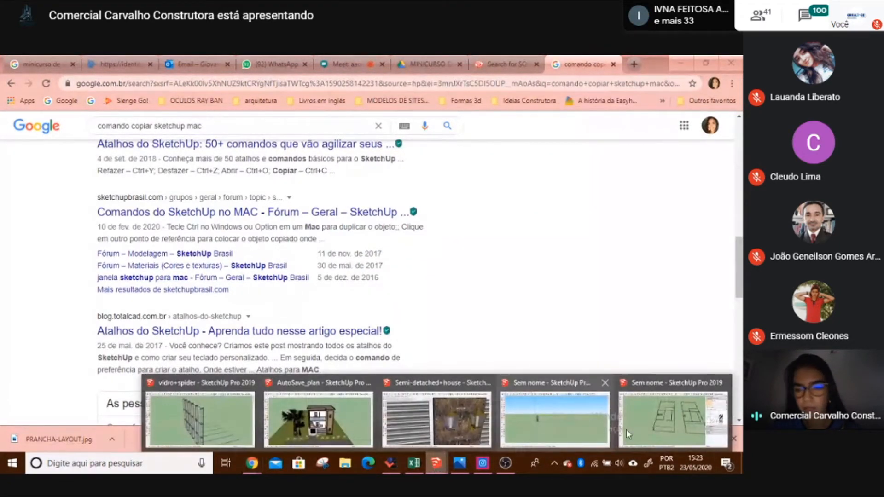
pyautogui.click(652, 418)
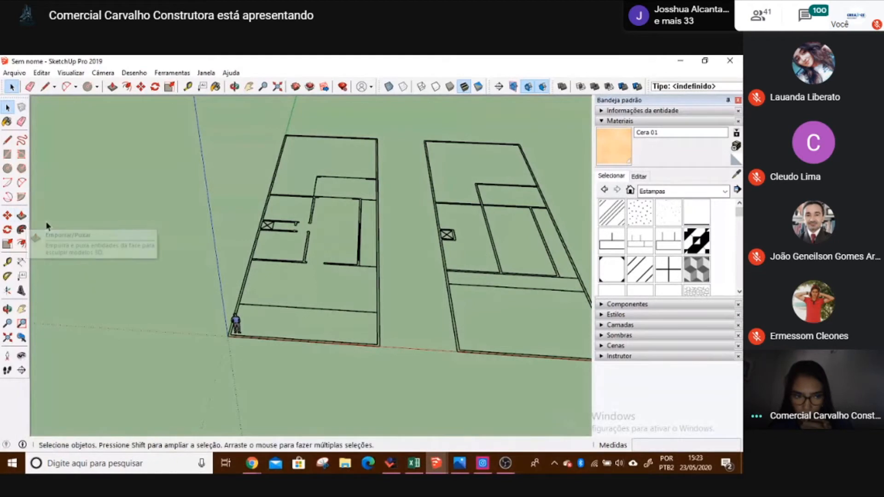
pyautogui.moveTo(535, 200); pyautogui.dragTo(331, 188, button='middle')
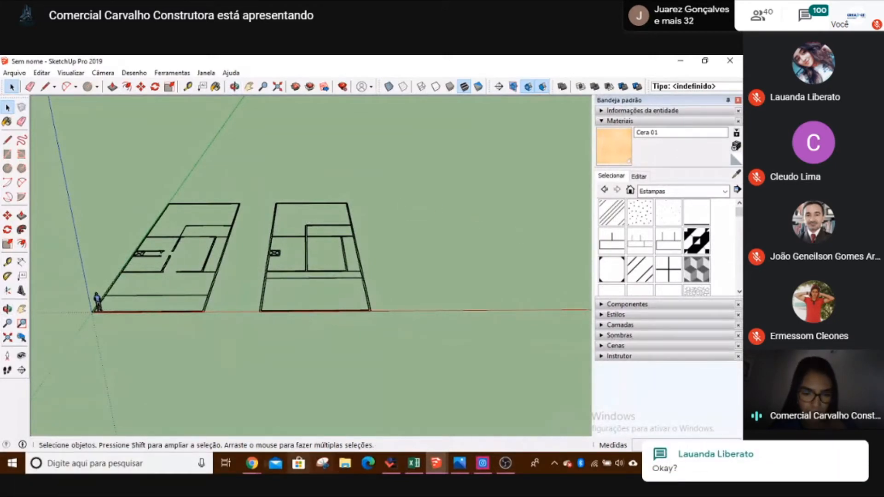
# - Switch to Chrome and look through the Google results for the Mac copy command in SketchUp
pyautogui.click(251, 463)
pyautogui.moveTo(233, 437)
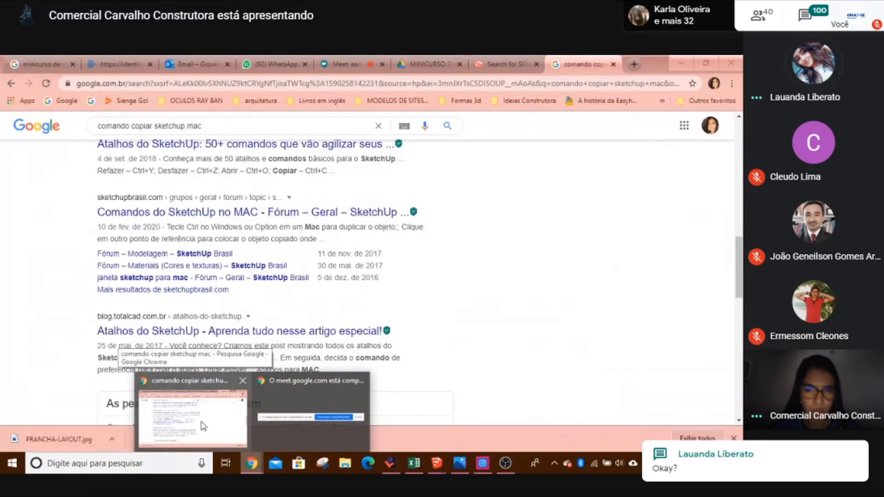
pyautogui.click(203, 426)
pyautogui.scroll(-1, 423, 279)
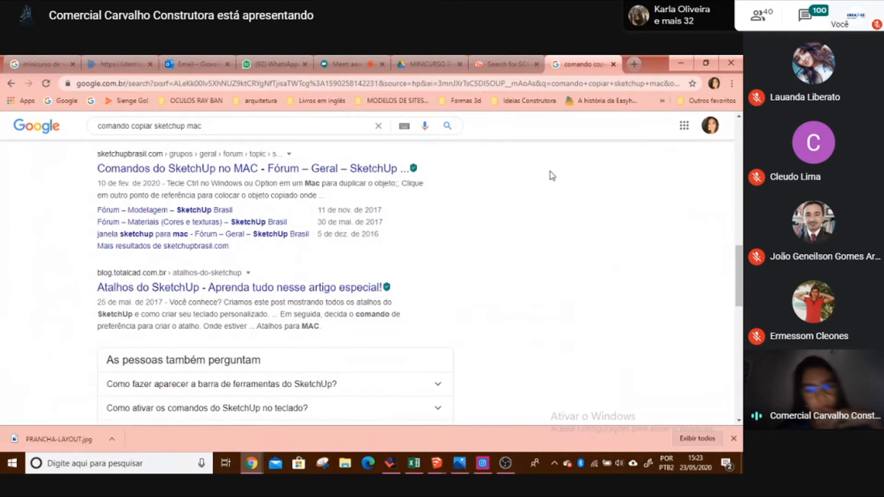
pyautogui.scroll(-7, 552, 176)
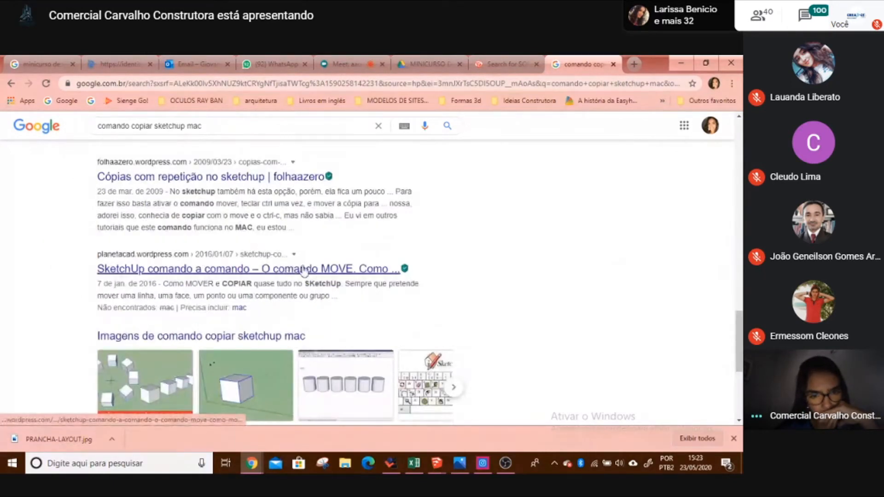
pyautogui.scroll(-3, 346, 274)
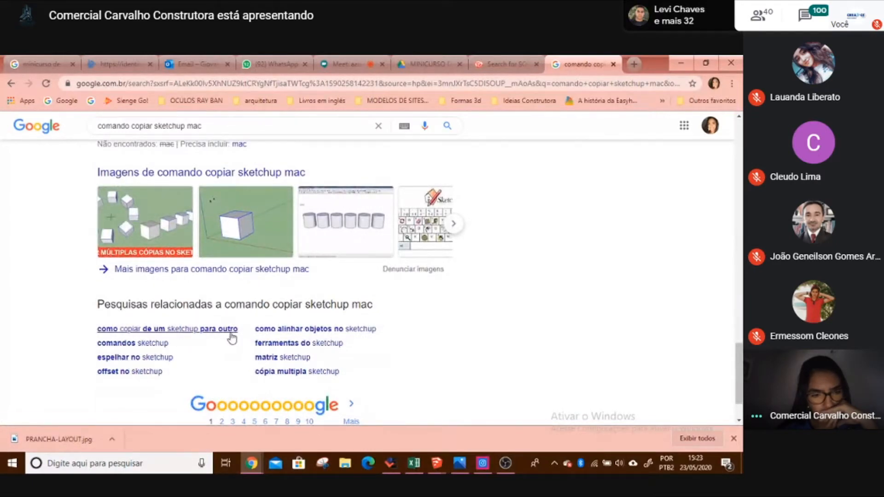
pyautogui.scroll(5, 290, 325)
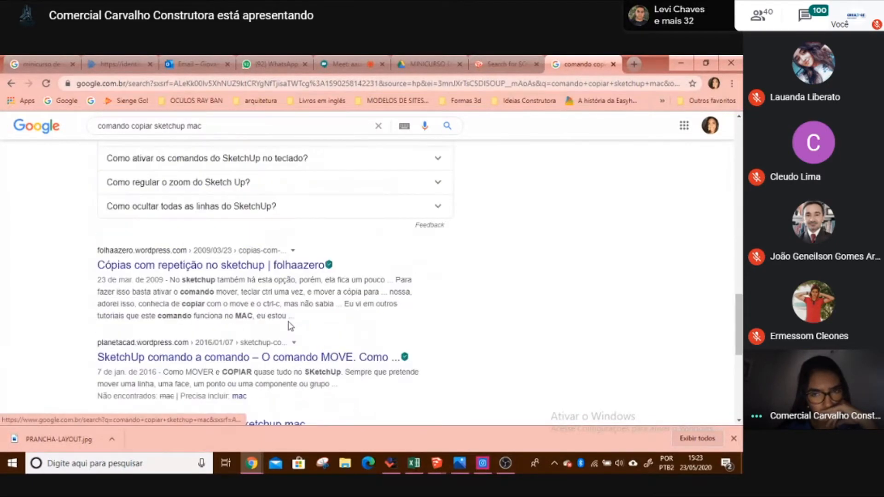
pyautogui.scroll(10, 573, 138)
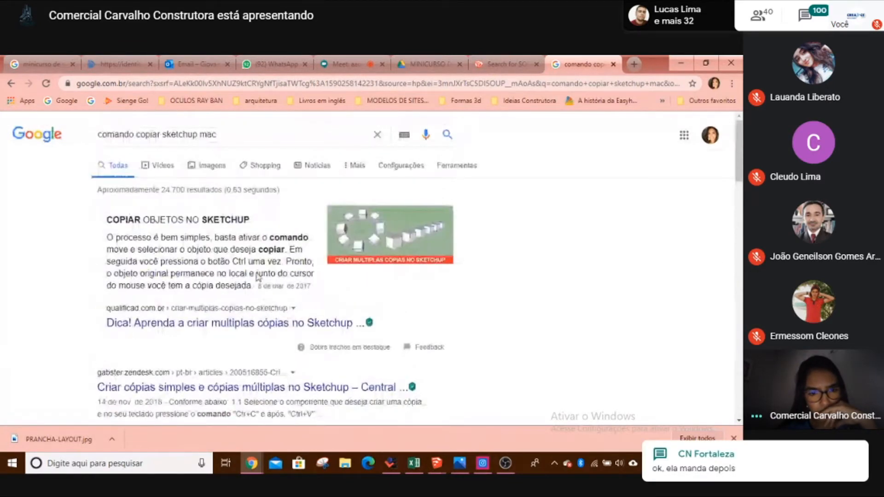
# - Close the Google search tab and minimize Chrome to return to the floor plan model
pyautogui.click(613, 66)
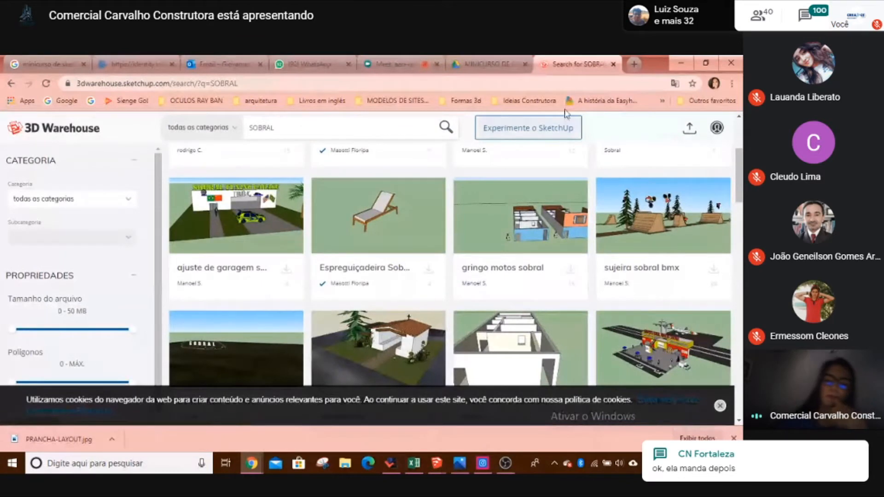
pyautogui.click(672, 58)
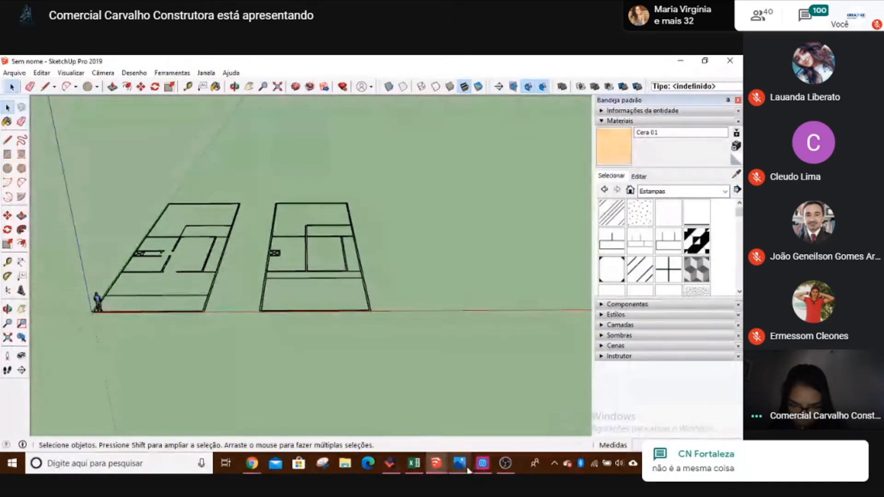
# - Switch to OBS and close the program
pyautogui.moveTo(505, 470)
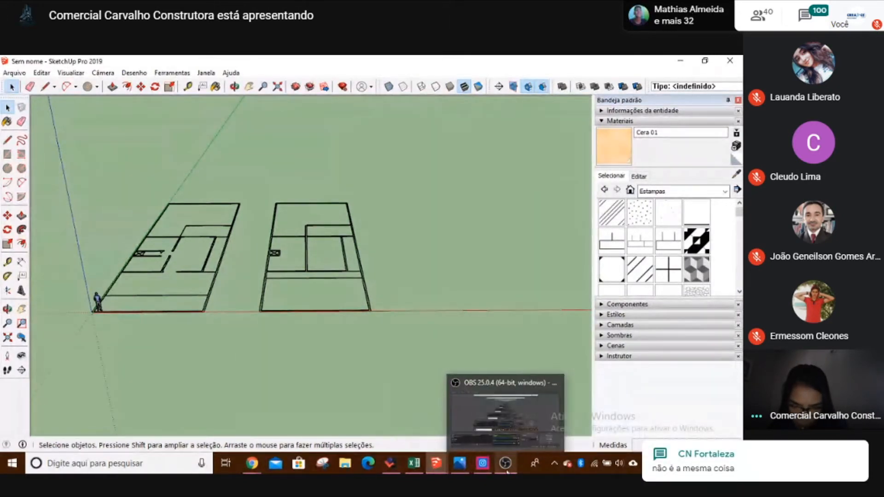
pyautogui.click(506, 427)
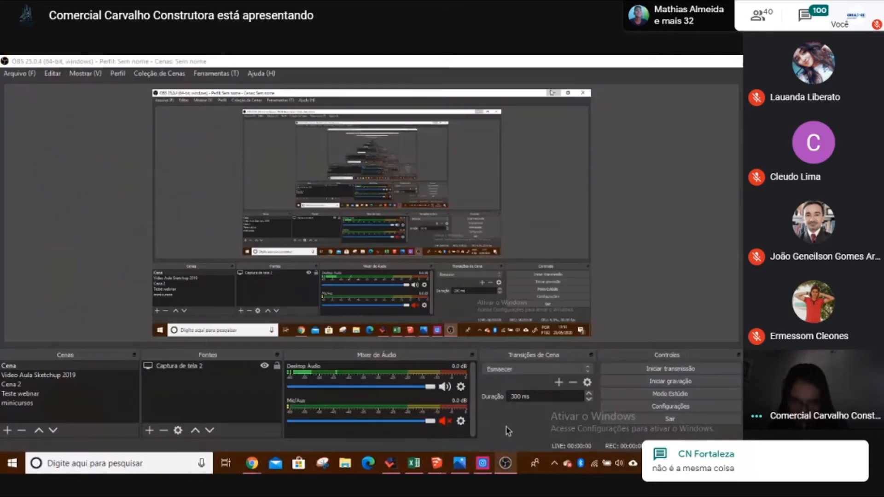
pyautogui.click(729, 60)
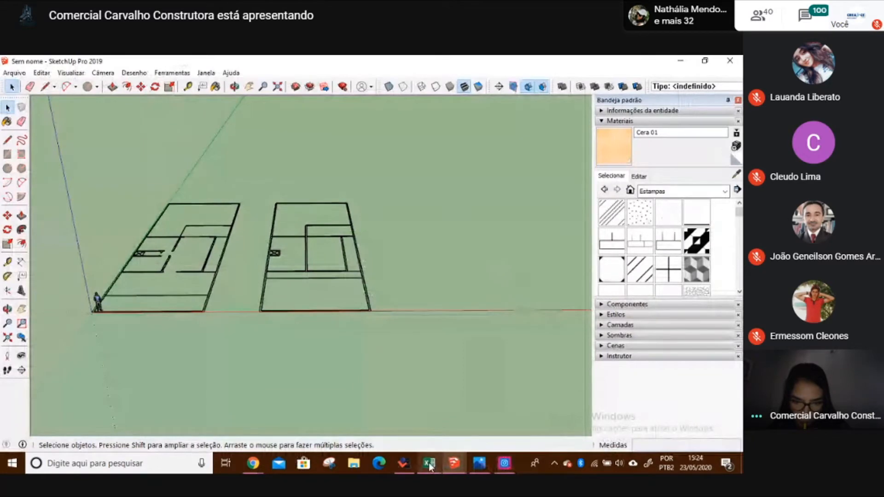
pyautogui.moveTo(429, 463)
pyautogui.click(407, 422)
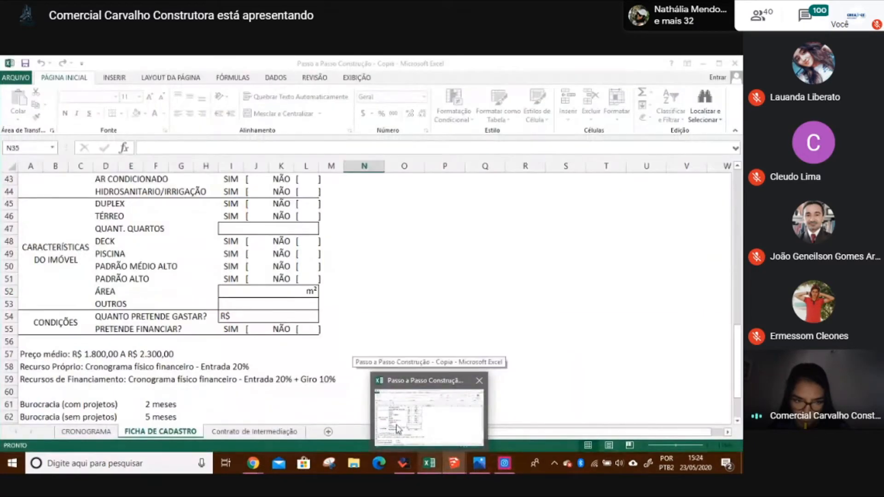
pyautogui.hotkey('alt', 'Tab')
# - Bring up the Google Meet screen-sharing notice and hide it
pyautogui.moveTo(252, 463)
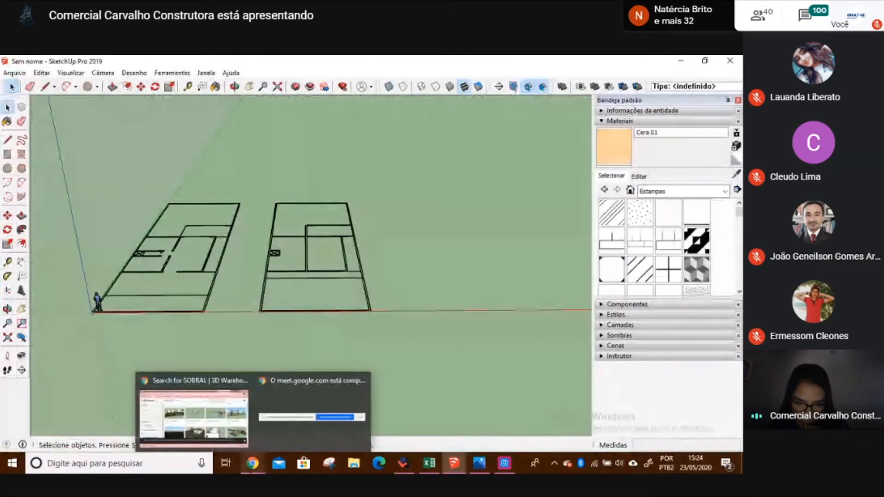
pyautogui.click(313, 428)
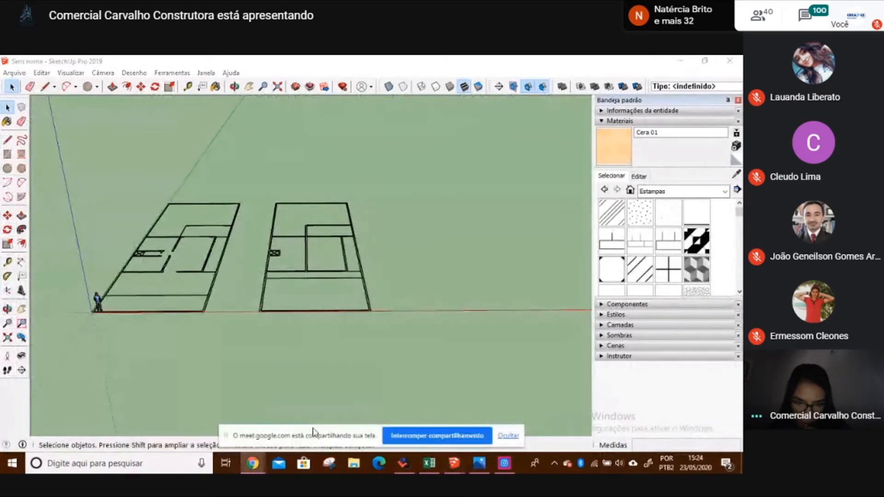
pyautogui.click(510, 436)
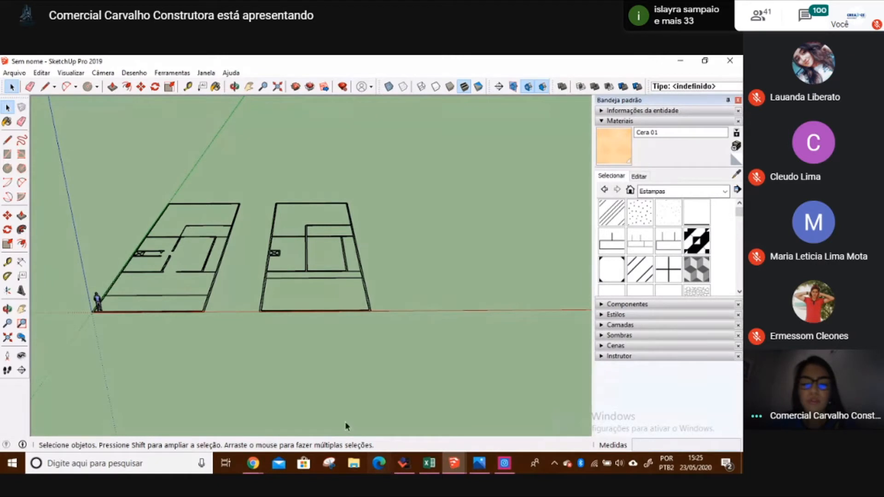
pyautogui.click(252, 470)
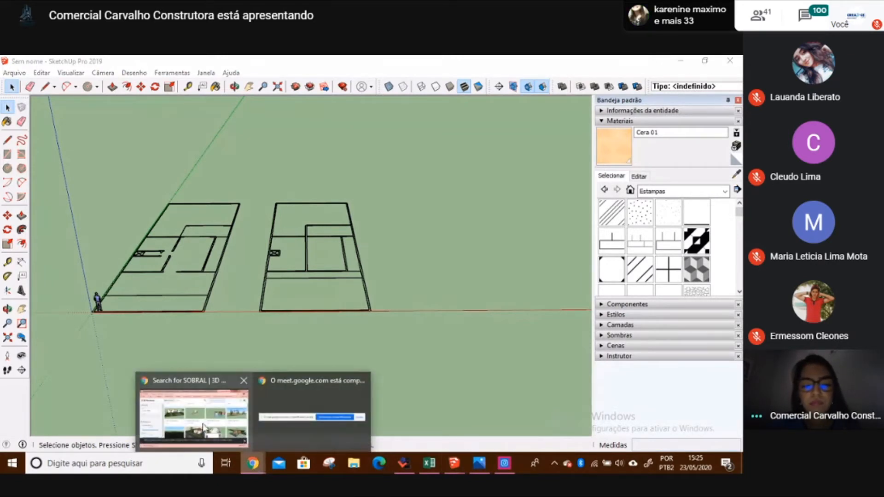
pyautogui.click(481, 260)
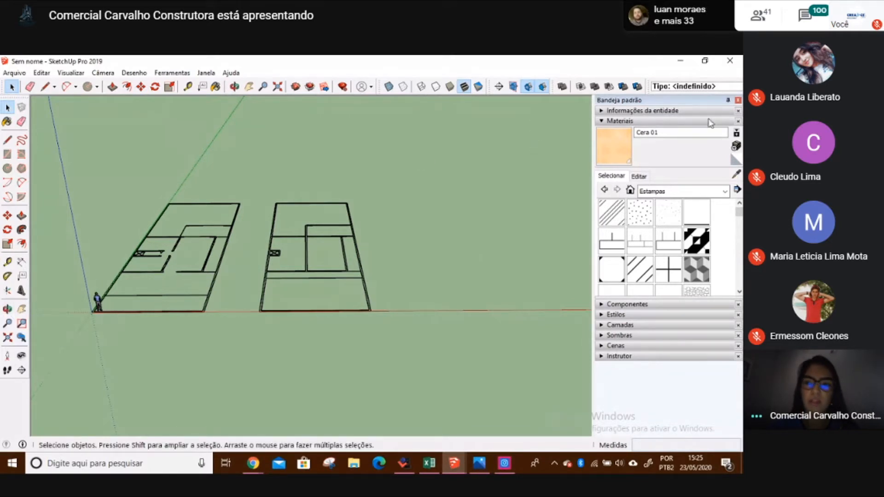
# - Collapse the default tray and open the group holding both floor plans for editing
pyautogui.click(728, 101)
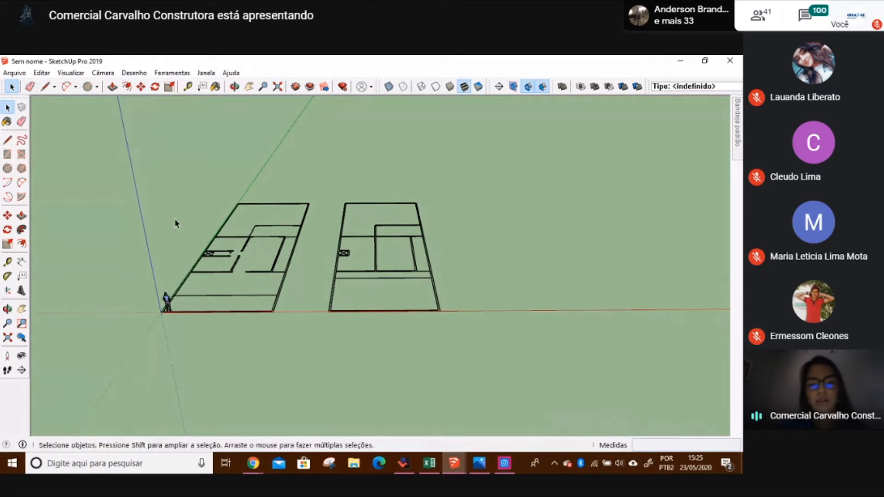
pyautogui.tripleClick(286, 273)
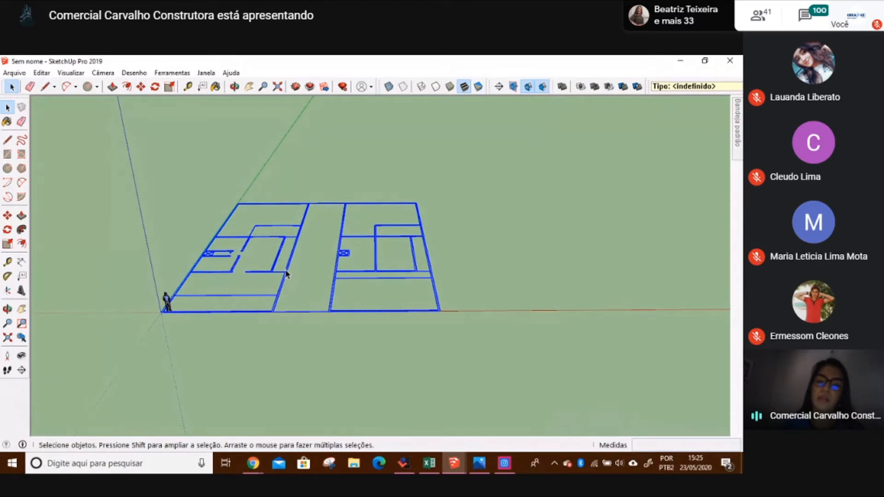
pyautogui.doubleClick(286, 270)
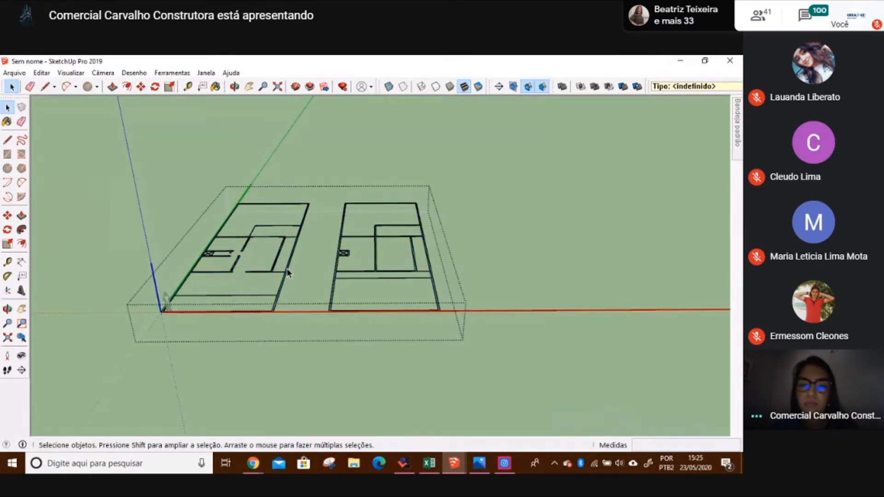
pyautogui.moveTo(311, 213); pyautogui.dragTo(335, 268, button='middle')
pyautogui.moveTo(302, 199)
pyautogui.mouseDown(button='middle')
pyautogui.moveTo(275, 192)
pyautogui.moveTo(375, 207)
pyautogui.moveTo(298, 249)
pyautogui.moveTo(300, 229)
pyautogui.mouseUp(button='middle')
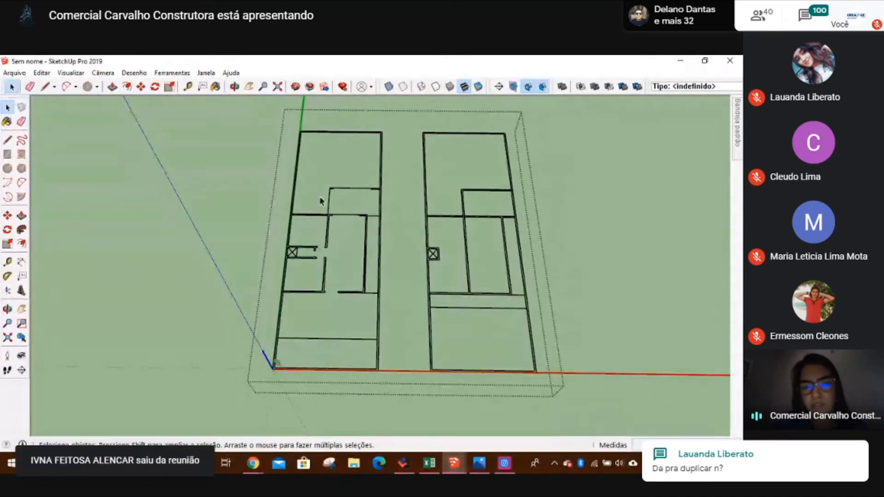
pyautogui.moveTo(296, 144)
pyautogui.mouseDown(button='middle')
pyautogui.moveTo(320, 265)
pyautogui.moveTo(284, 166)
pyautogui.mouseUp(button='middle')
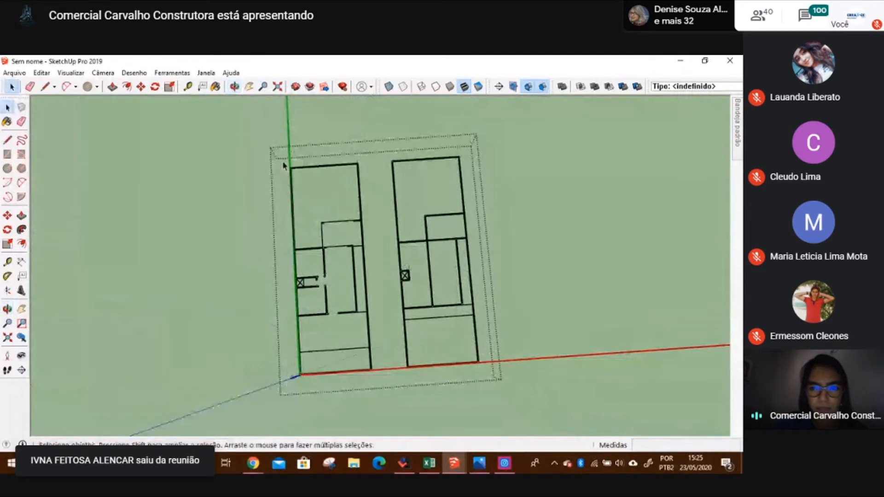
# - Group all the lines of the floor plan nearest the origin inside the open group
pyautogui.moveTo(281, 159); pyautogui.dragTo(379, 387)
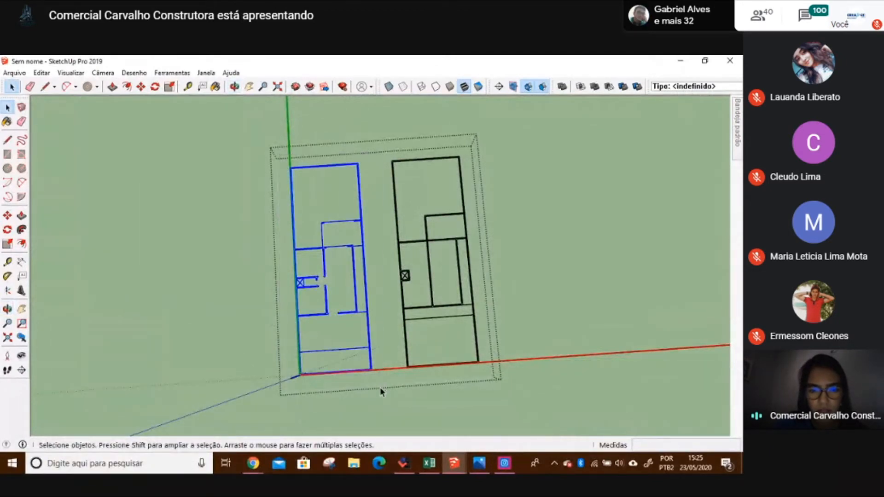
pyautogui.rightClick(324, 265)
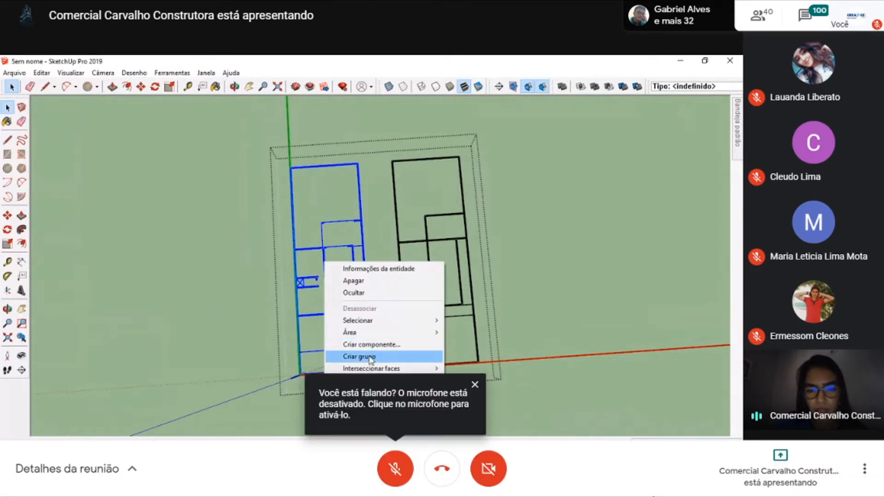
pyautogui.click(370, 356)
# - Group all the lines of the second floor plan, the one farther from the origin, and clear the selection
pyautogui.moveTo(382, 142); pyautogui.dragTo(538, 387)
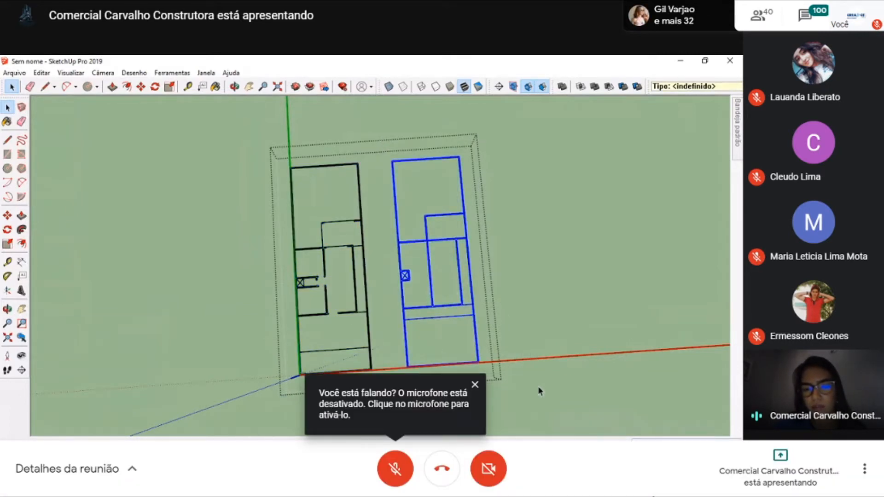
pyautogui.rightClick(428, 240)
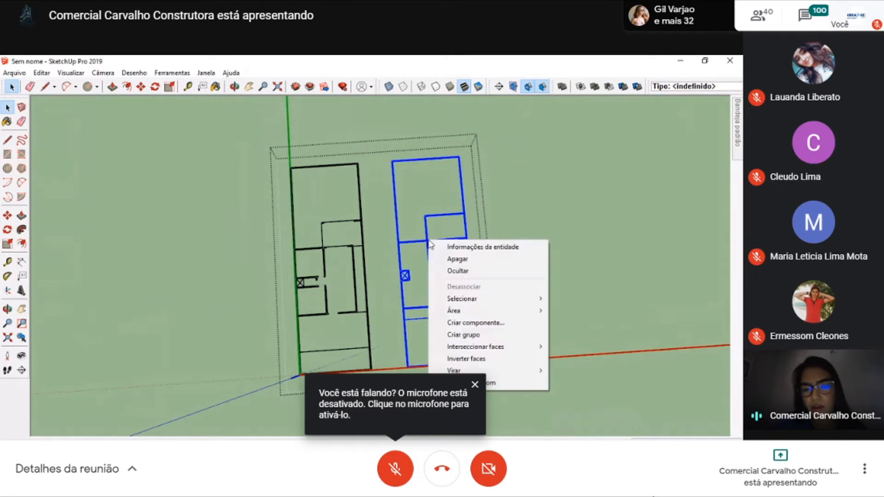
pyautogui.click(468, 335)
pyautogui.click(366, 245)
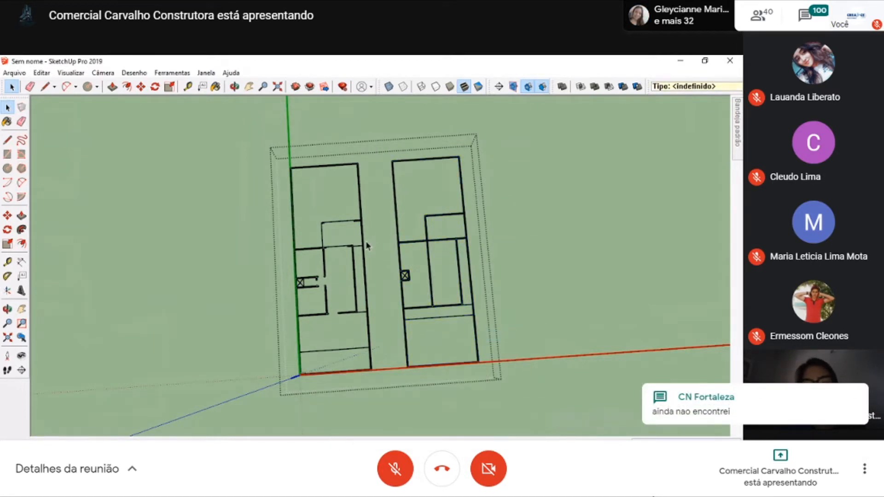
# - Open the group of the floor plan nearest the origin for editing and bring its whole outline into view
pyautogui.scroll(3, 360, 253)
pyautogui.doubleClick(361, 248)
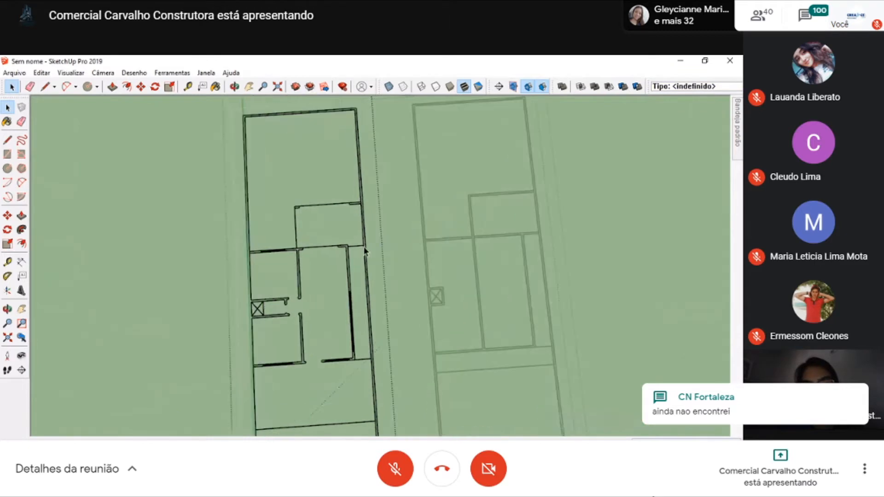
pyautogui.scroll(1, 361, 248)
pyautogui.moveTo(361, 248); pyautogui.dragTo(479, 246, button='middle')
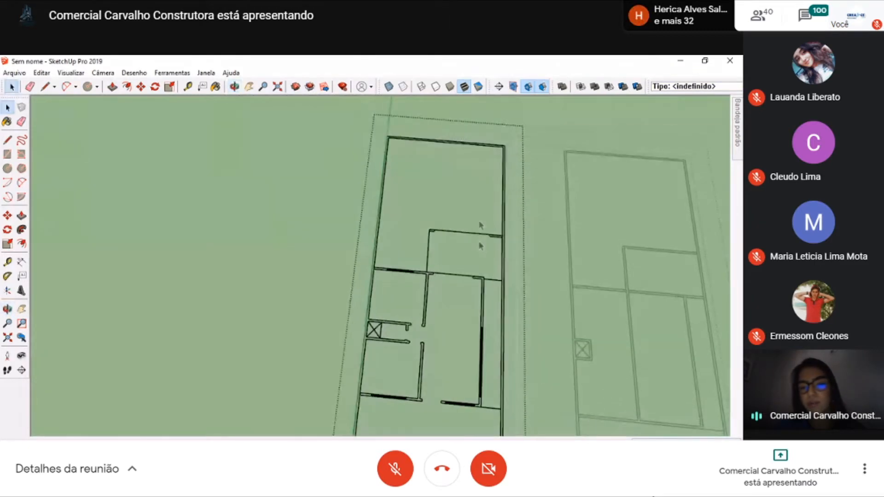
pyautogui.moveTo(485, 202); pyautogui.dragTo(625, 225, button='middle')
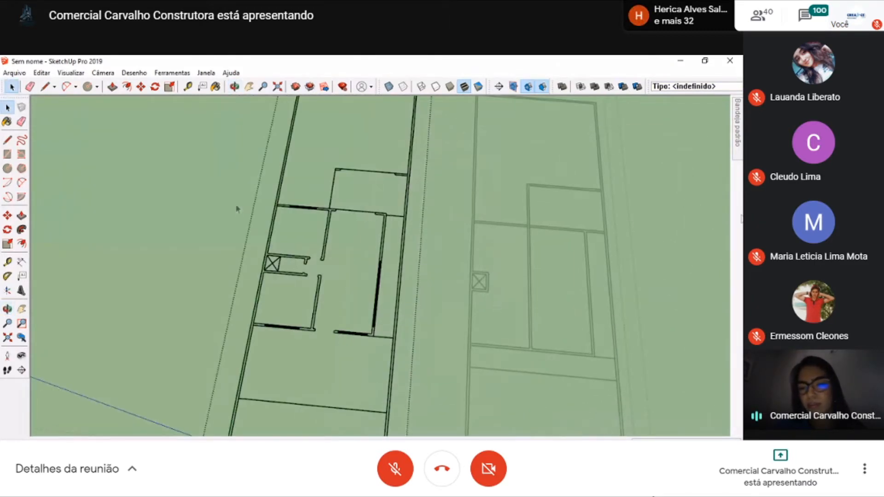
pyautogui.scroll(-2, 371, 233)
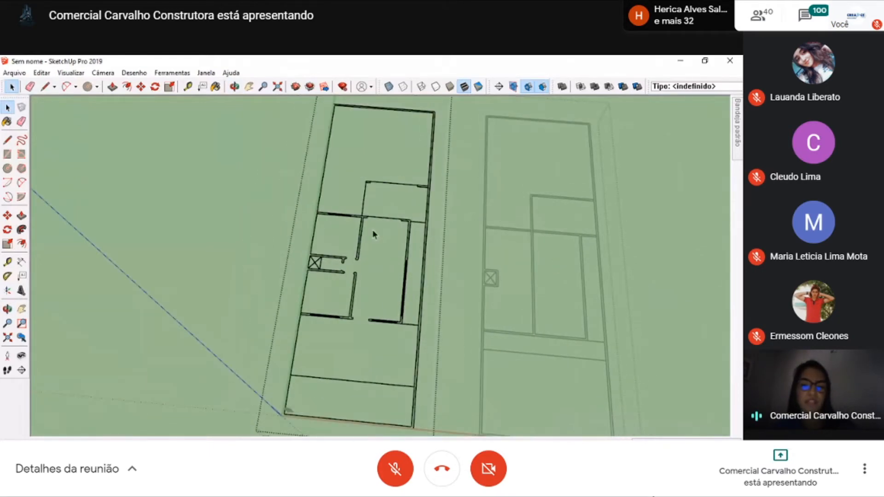
pyautogui.scroll(3, 380, 217)
pyautogui.scroll(-2, 378, 210)
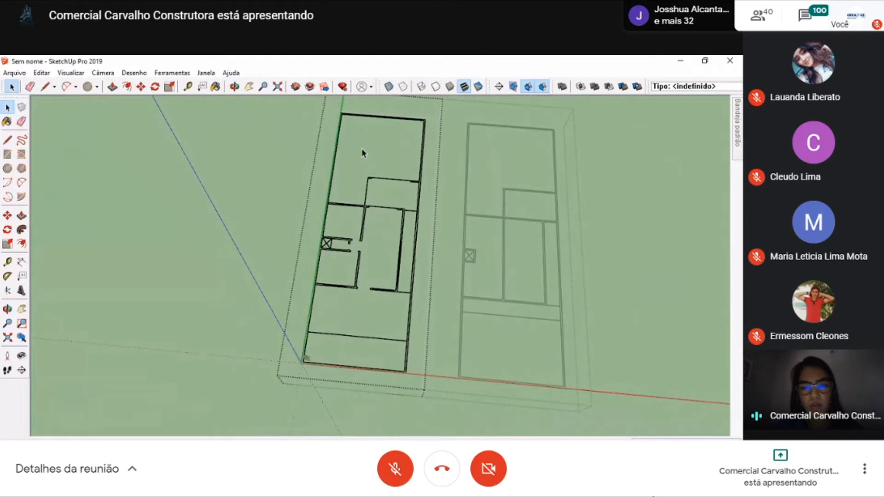
# - Draw a 10.00 m by 30.00 m rectangle between opposite outer corners of the lot to fill the open floor plan with a face
pyautogui.press('r')
pyautogui.scroll(4, 336, 115)
pyautogui.click(337, 114)
pyautogui.scroll(-5, 350, 147)
pyautogui.scroll(5, 398, 356)
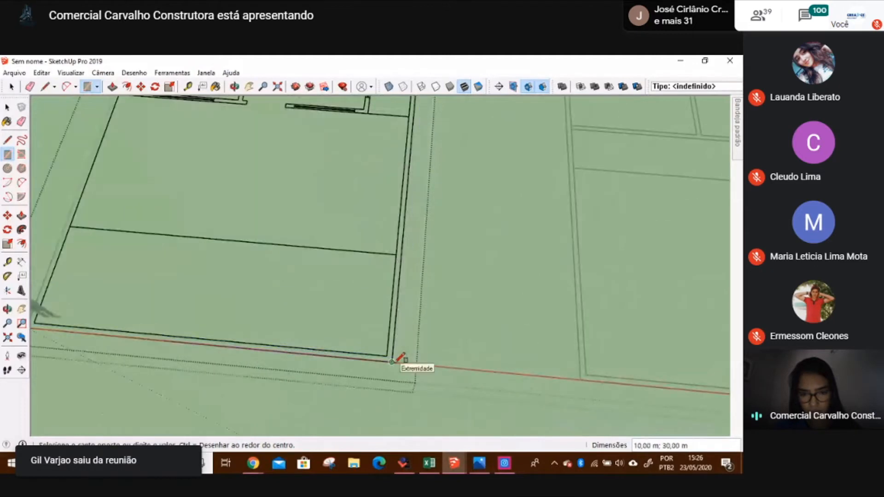
pyautogui.click(392, 362)
pyautogui.scroll(-5, 408, 299)
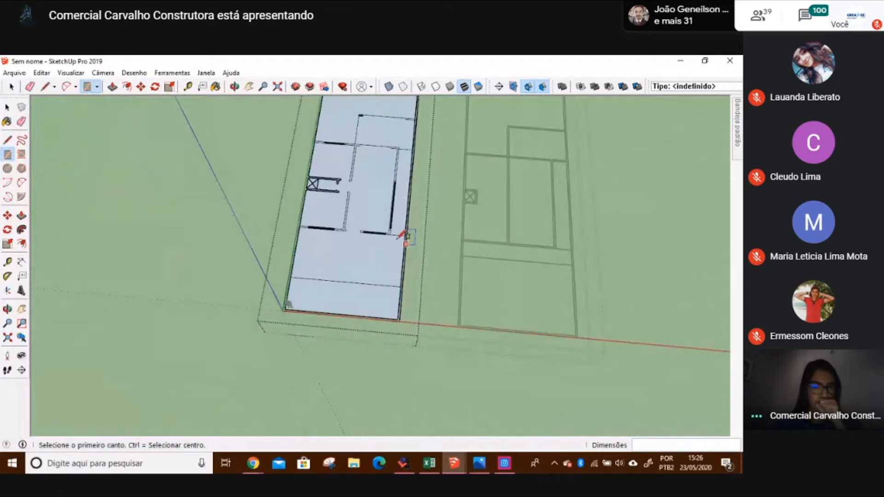
# - Examine the long side window, the nearby wall lines and the selected face to check where the walls divide the surface
pyautogui.scroll(3, 367, 172)
pyautogui.scroll(-2, 375, 179)
pyautogui.scroll(8, 378, 188)
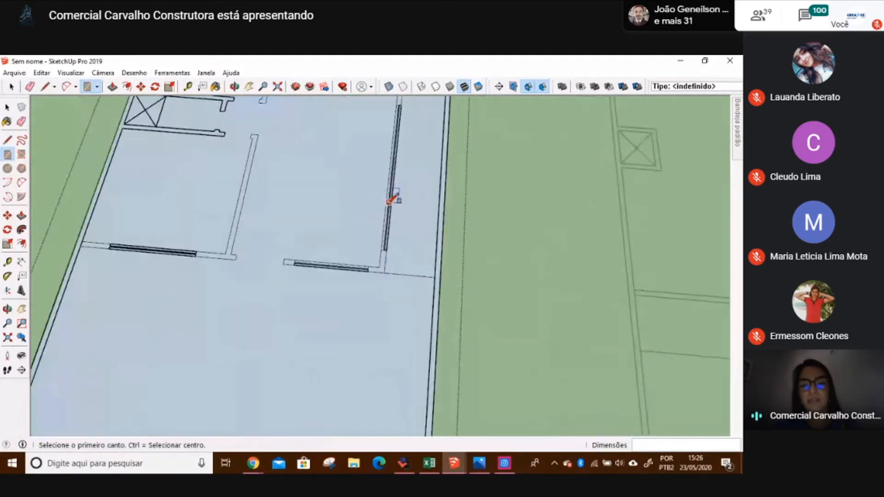
pyautogui.scroll(2, 374, 284)
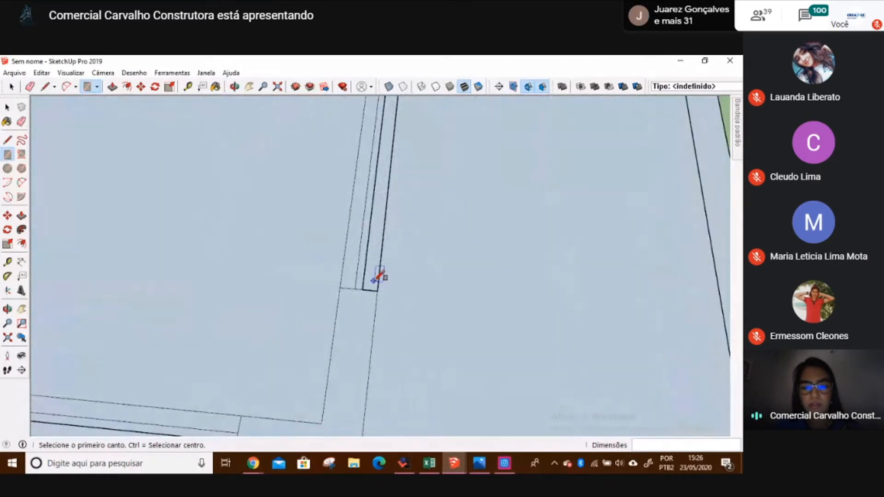
pyautogui.scroll(-10, 478, 229)
pyautogui.press('space')
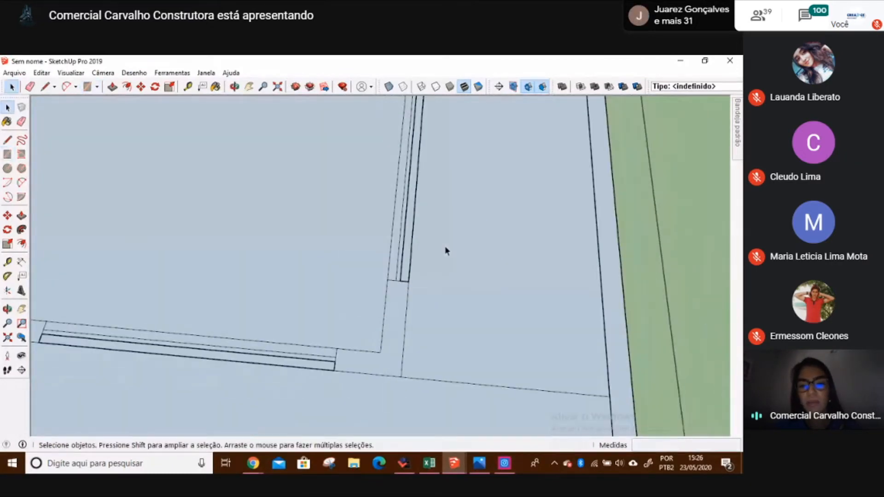
pyautogui.scroll(5, 444, 257)
pyautogui.scroll(-3, 440, 294)
pyautogui.moveTo(436, 322)
pyautogui.mouseDown(button='middle')
pyautogui.moveTo(418, 329)
pyautogui.moveTo(440, 284)
pyautogui.mouseUp(button='middle')
pyautogui.scroll(4, 403, 336)
pyautogui.scroll(4, 404, 332)
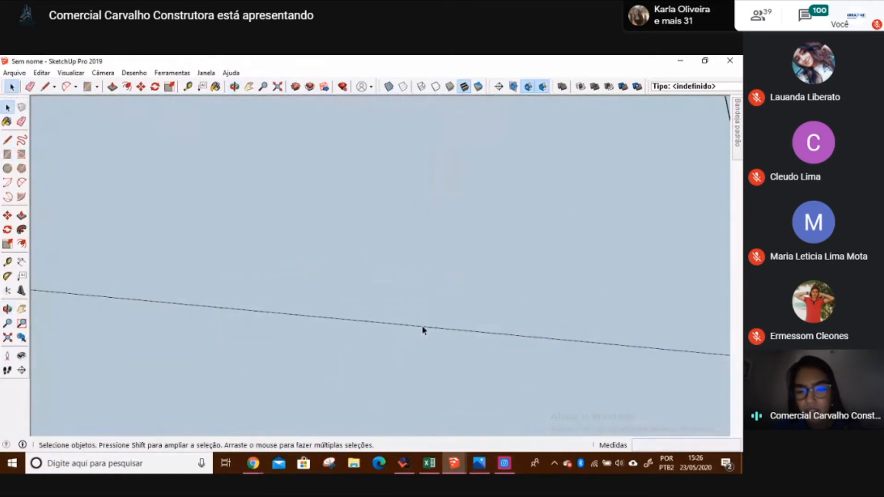
pyautogui.scroll(-3, 426, 315)
pyautogui.scroll(-5, 429, 310)
pyautogui.click(415, 333)
pyautogui.moveTo(420, 316)
pyautogui.mouseDown(button='middle')
pyautogui.moveTo(432, 373)
pyautogui.moveTo(458, 203)
pyautogui.moveTo(401, 391)
pyautogui.moveTo(431, 292)
pyautogui.mouseUp(button='middle')
pyautogui.scroll(3, 465, 203)
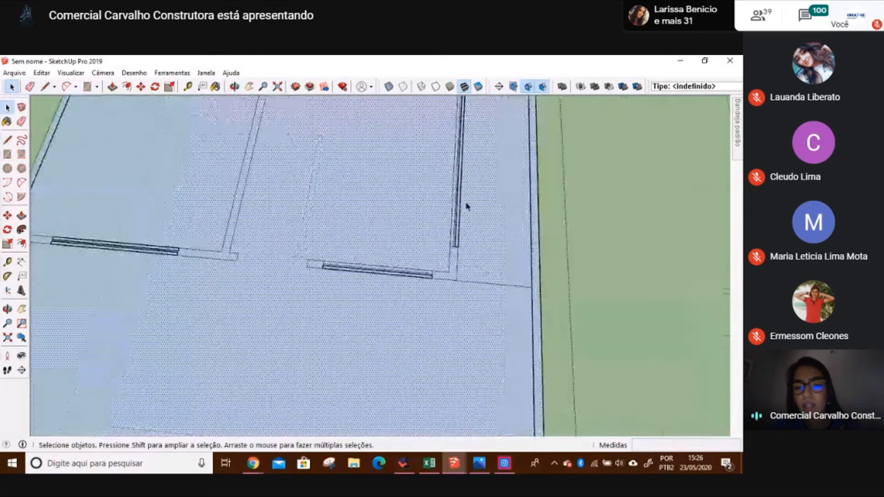
pyautogui.scroll(3, 458, 275)
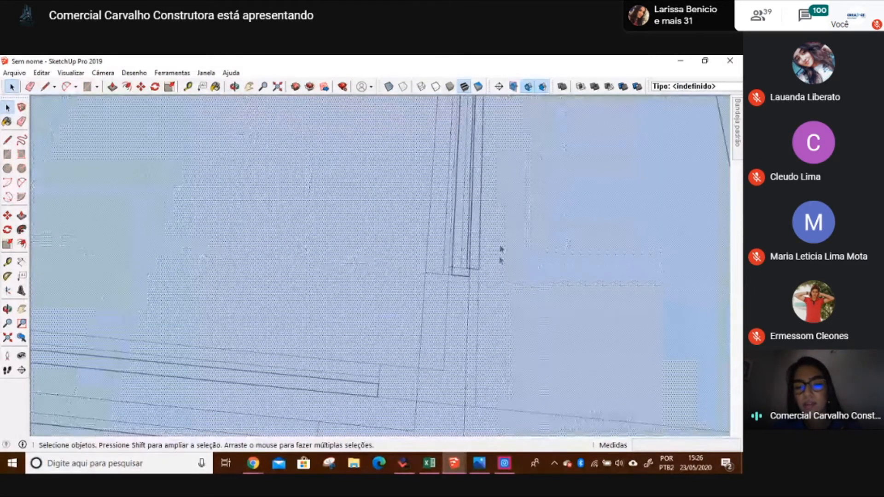
pyautogui.scroll(-4, 506, 246)
pyautogui.moveTo(515, 242)
pyautogui.mouseDown(button='middle')
pyautogui.moveTo(468, 306)
pyautogui.moveTo(435, 375)
pyautogui.mouseUp(button='middle')
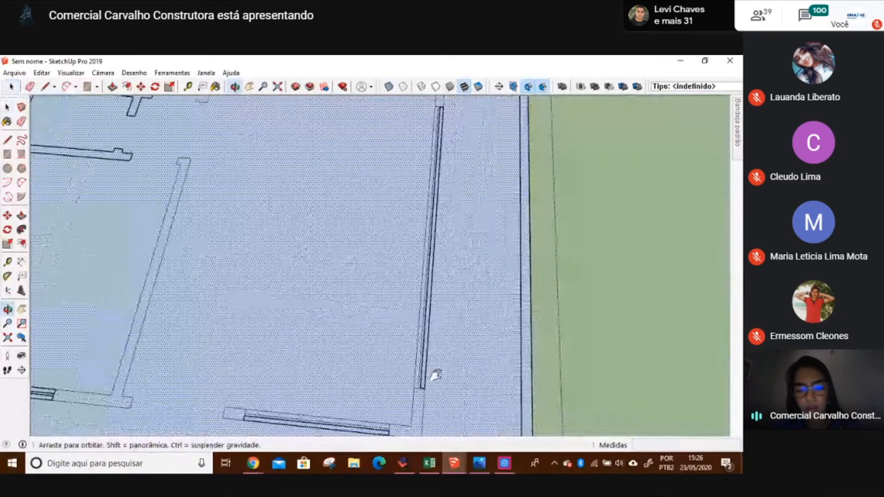
# - Draw a 5.00 m by 0.06 m rectangle over the outer strip of the long side window
pyautogui.press('r')
pyautogui.scroll(2, 421, 189)
pyautogui.scroll(-4, 476, 180)
pyautogui.scroll(6, 524, 140)
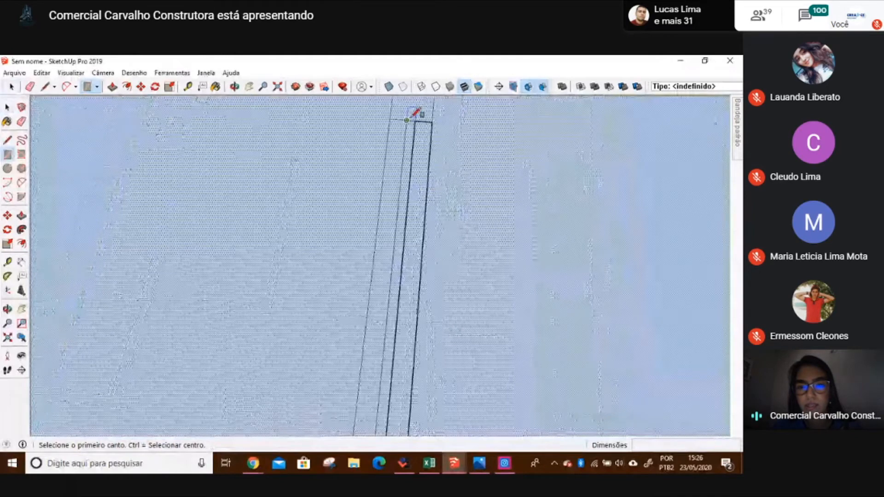
pyautogui.click(416, 120)
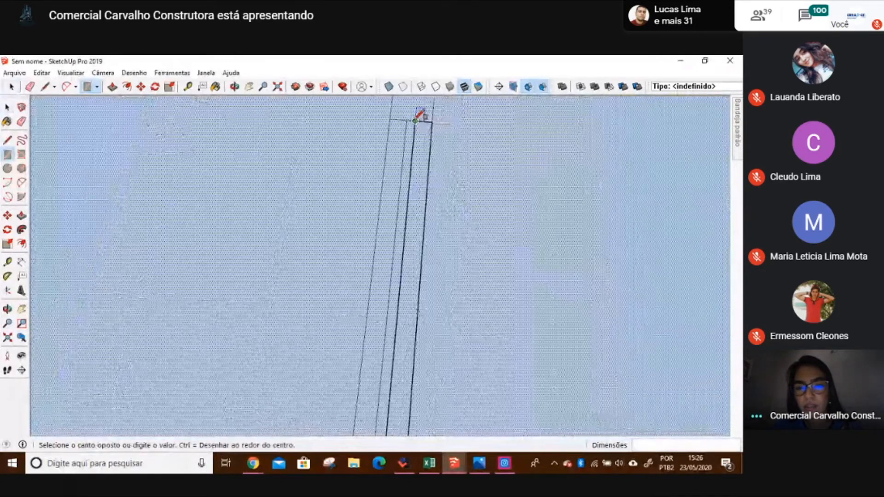
pyautogui.scroll(-6, 432, 142)
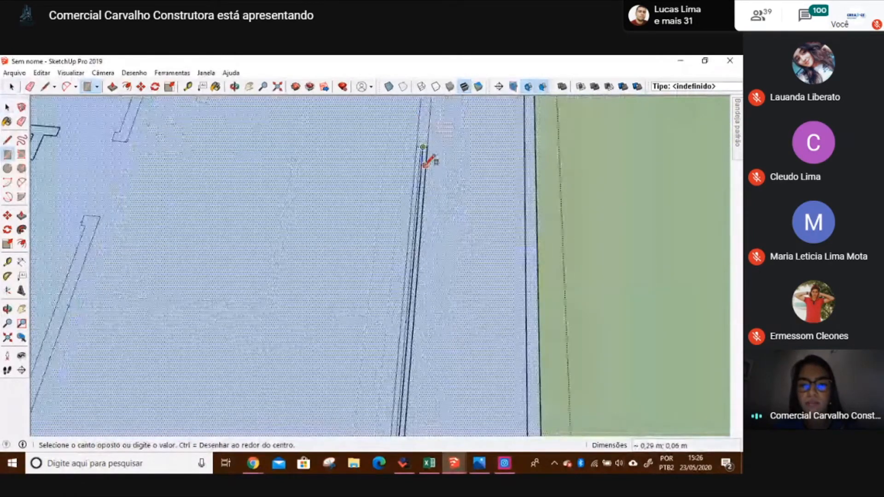
pyautogui.scroll(4, 399, 350)
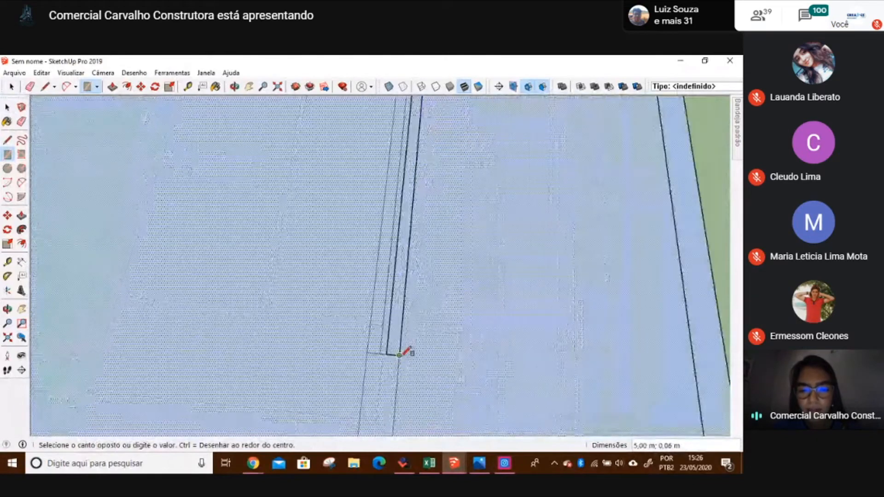
pyautogui.click(402, 353)
# - Draw a small rectangle at the end of the window strip, check the resulting faces, and undo the window rectangles
pyautogui.click(398, 355)
pyautogui.click(388, 334)
pyautogui.press('space')
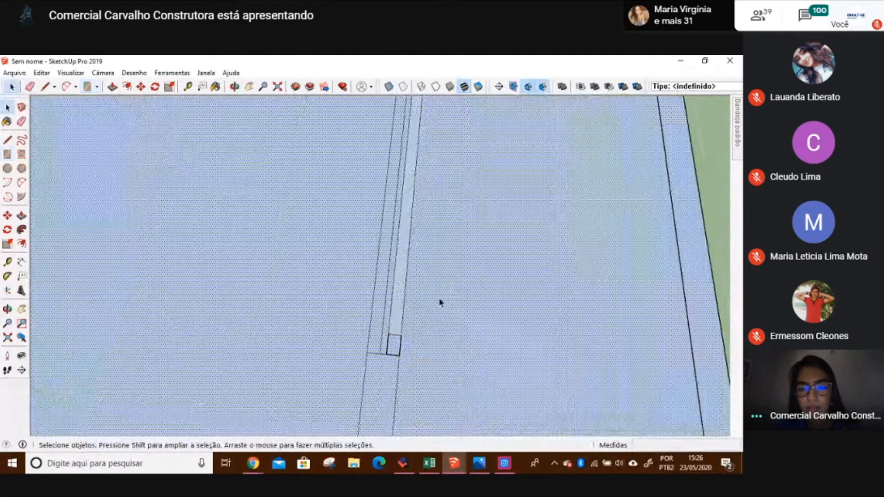
pyautogui.press('Escape')
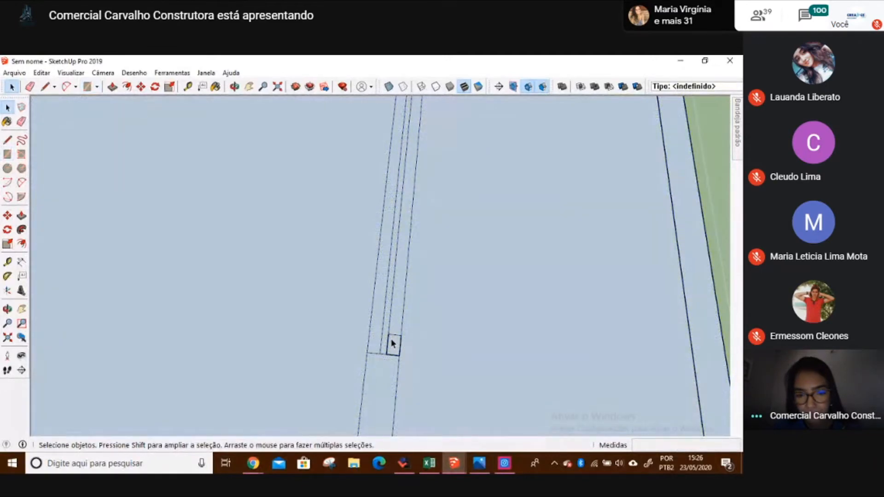
pyautogui.click(347, 321)
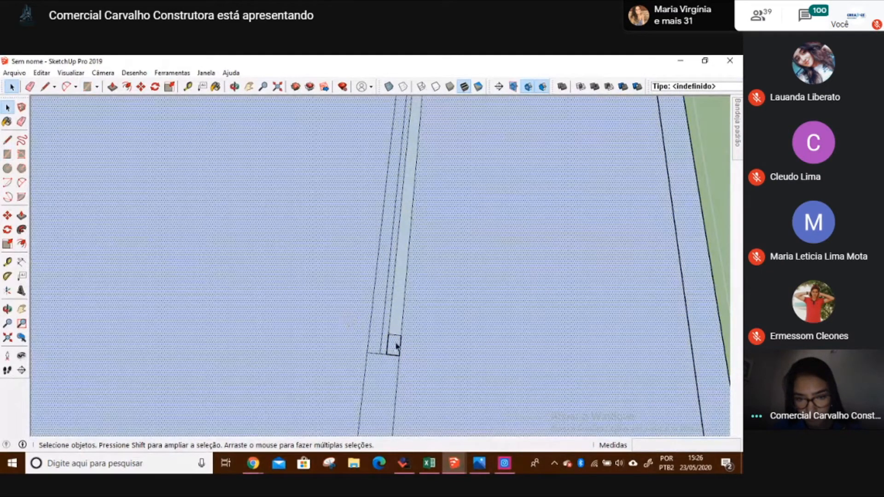
pyautogui.scroll(4, 391, 341)
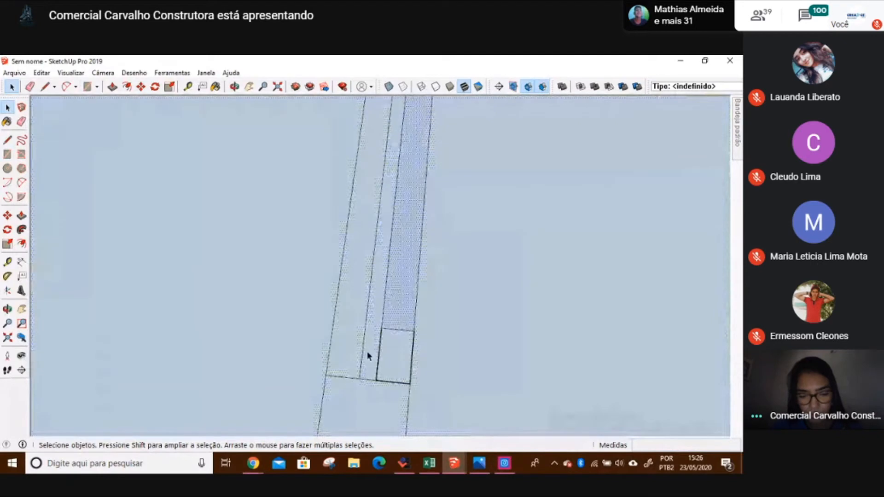
pyautogui.press('r')
pyautogui.click(382, 327)
pyautogui.press('Escape')
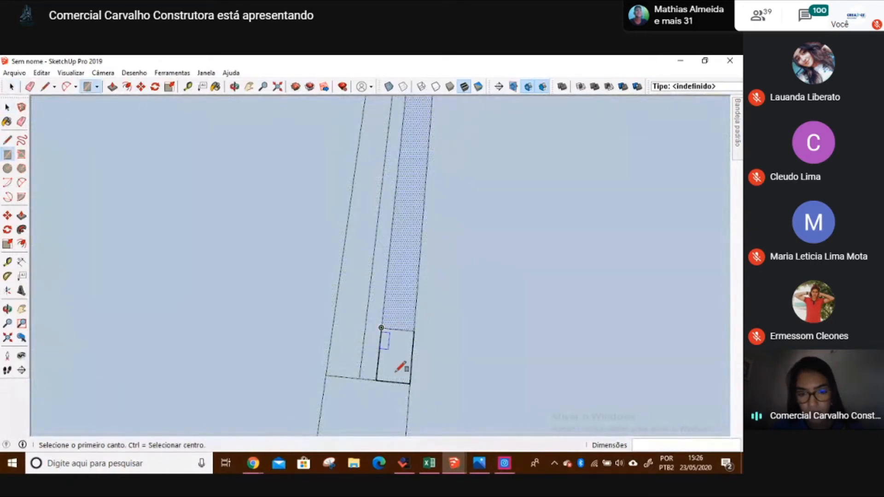
pyautogui.scroll(-1, 413, 370)
pyautogui.press('space')
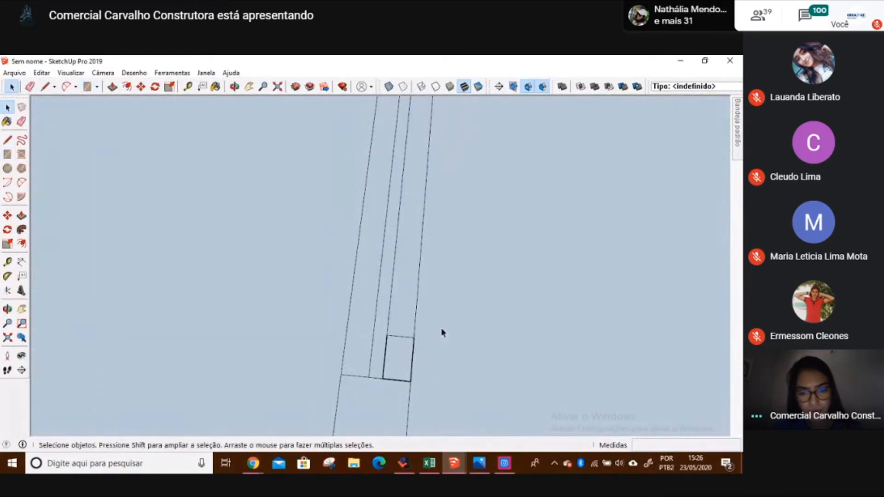
pyautogui.hotkey('ctrl', 'z')
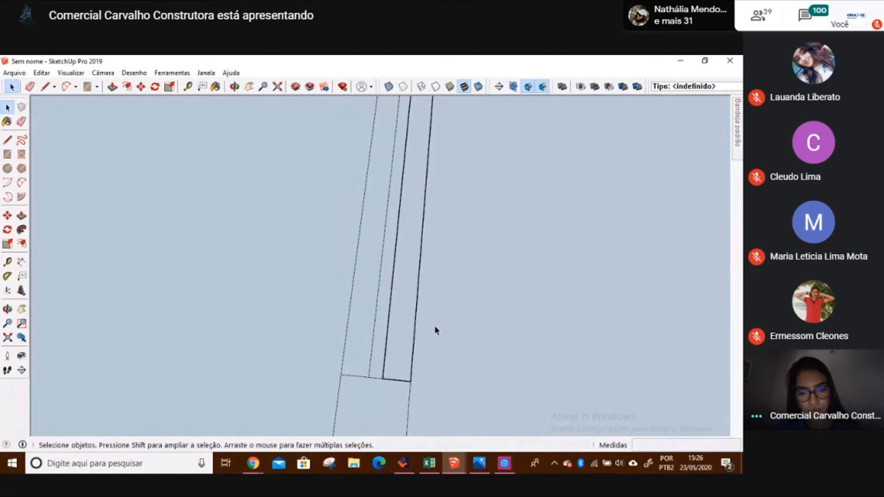
# - Draw a 5.00 m by 0.15 m rectangle across the full wall thickness of the long side window
pyautogui.doubleClick(434, 326)
pyautogui.click(408, 333)
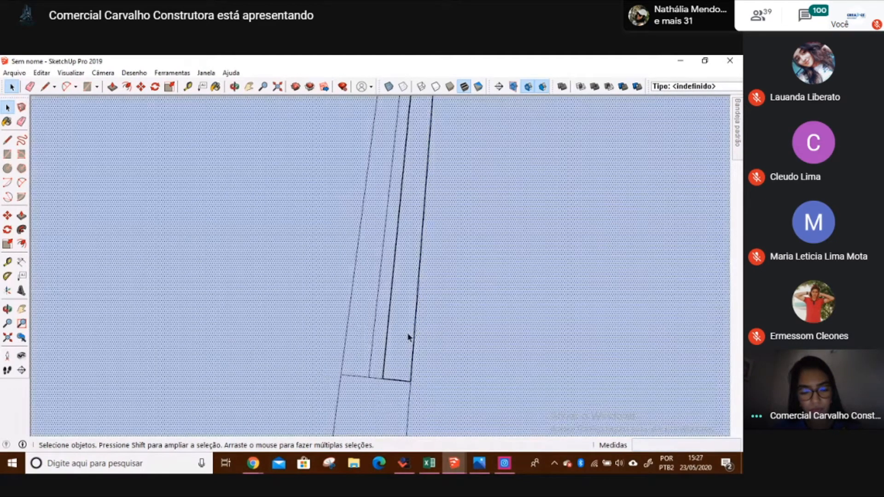
pyautogui.scroll(-1, 400, 338)
pyautogui.press('r')
pyautogui.click(358, 359)
pyautogui.scroll(5, 383, 260)
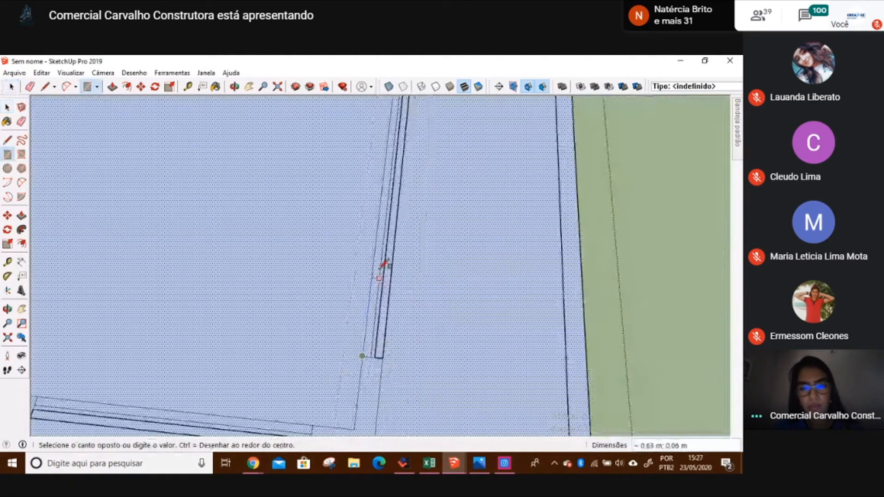
pyautogui.scroll(5, 401, 159)
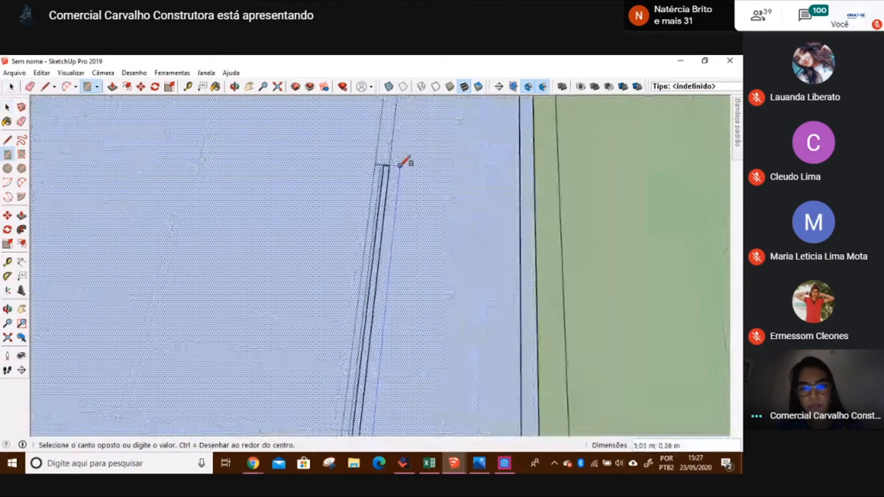
pyautogui.click(380, 164)
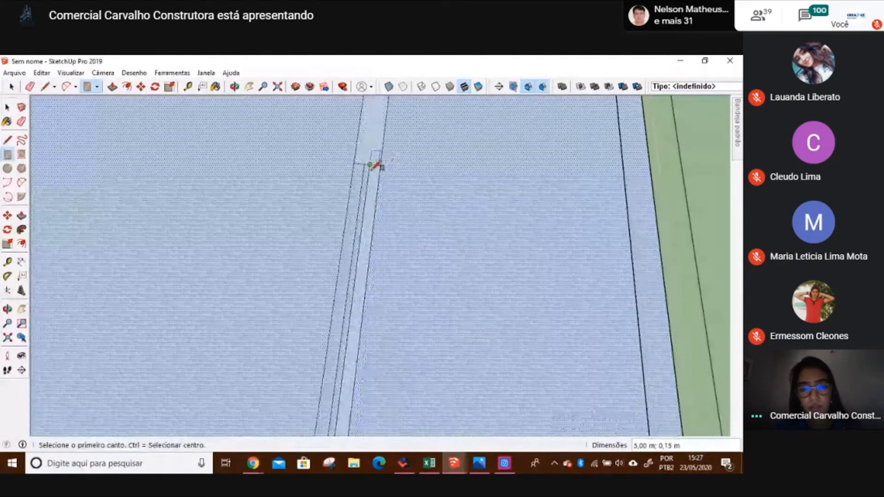
# - Try to delete part of the long side window and erase its inner lines, and undo the change
pyautogui.press('space')
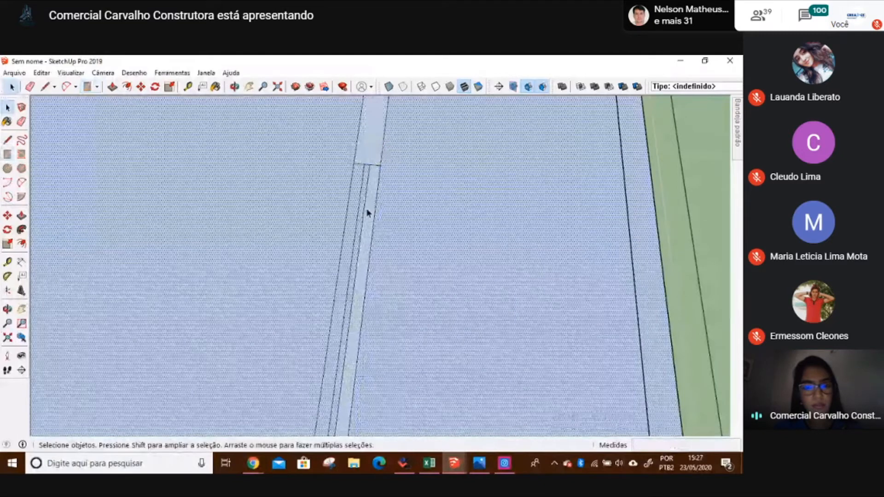
pyautogui.click(366, 209)
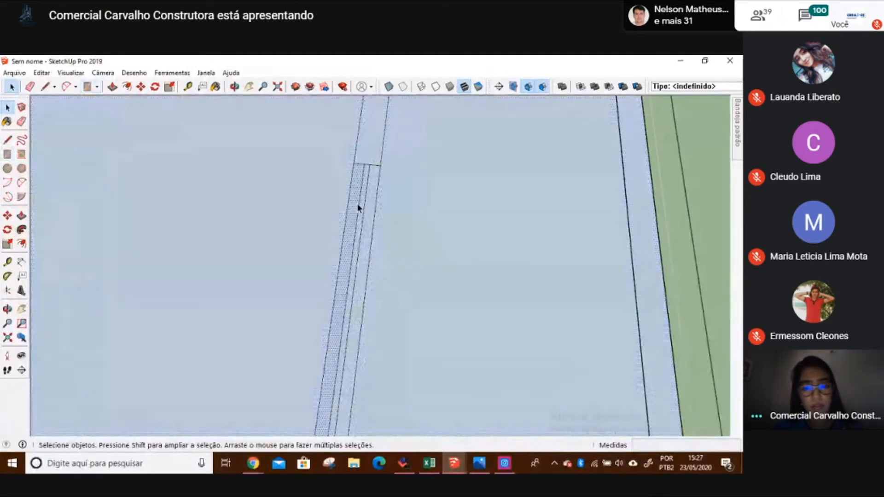
pyautogui.press('Delete')
pyautogui.press('e')
pyautogui.click(361, 208)
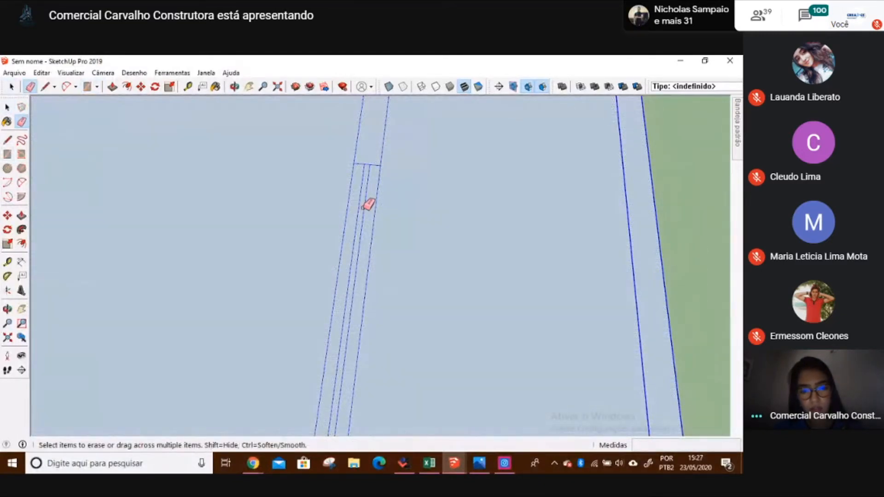
pyautogui.press('space')
pyautogui.hotkey('ctrl', 'z')
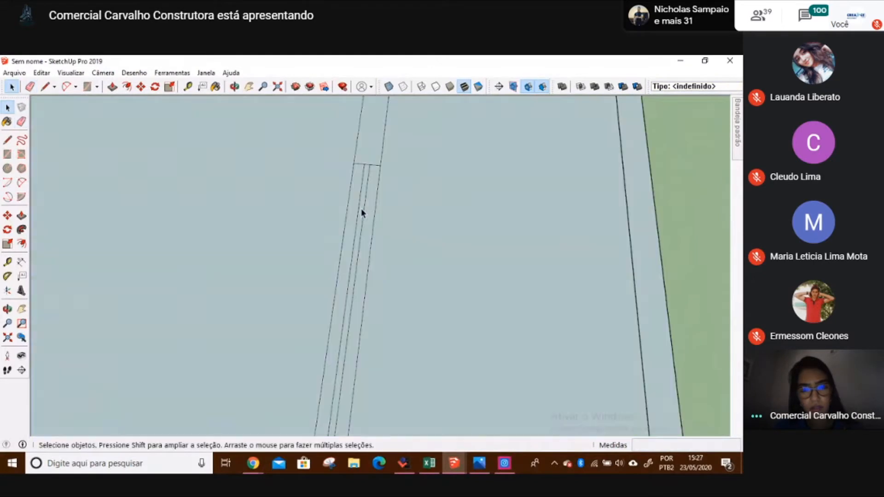
# - Delete the two inner lengthwise lines of the long side window, leaving only its outer wall edges
pyautogui.click(361, 210)
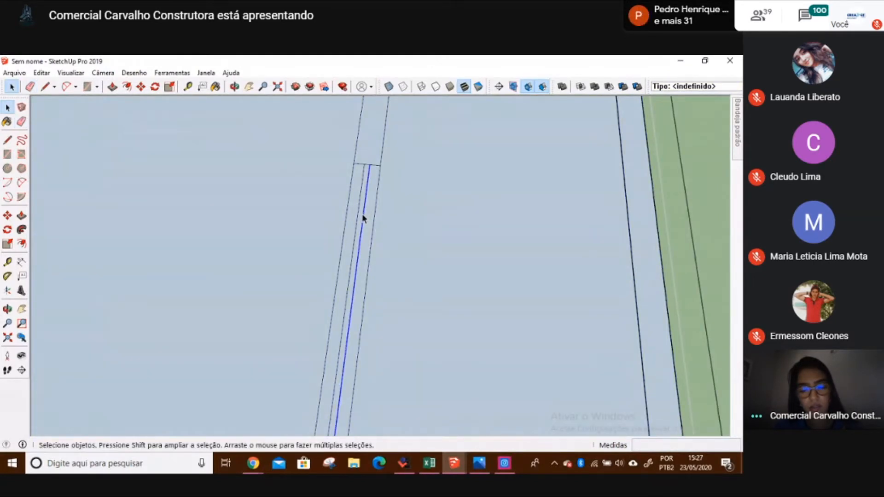
pyautogui.press('Delete')
pyautogui.click(357, 214)
pyautogui.press('Delete')
pyautogui.scroll(-6, 410, 225)
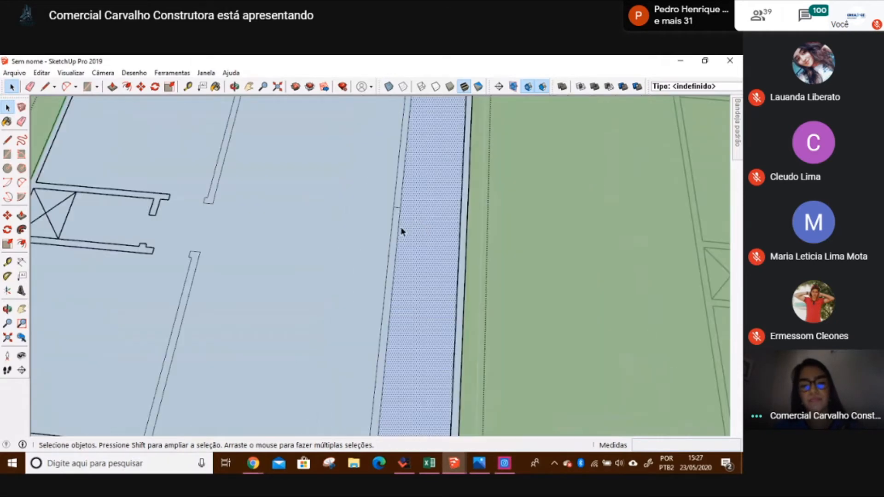
# - Draw a line across the front doorway opening, joining the facing ends of the two front walls to close the room outline
pyautogui.scroll(5, 352, 235)
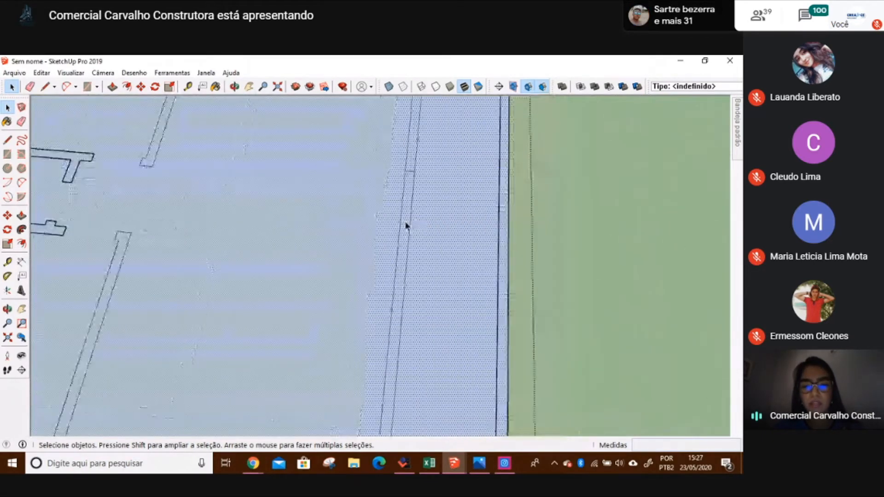
pyautogui.scroll(-5, 382, 204)
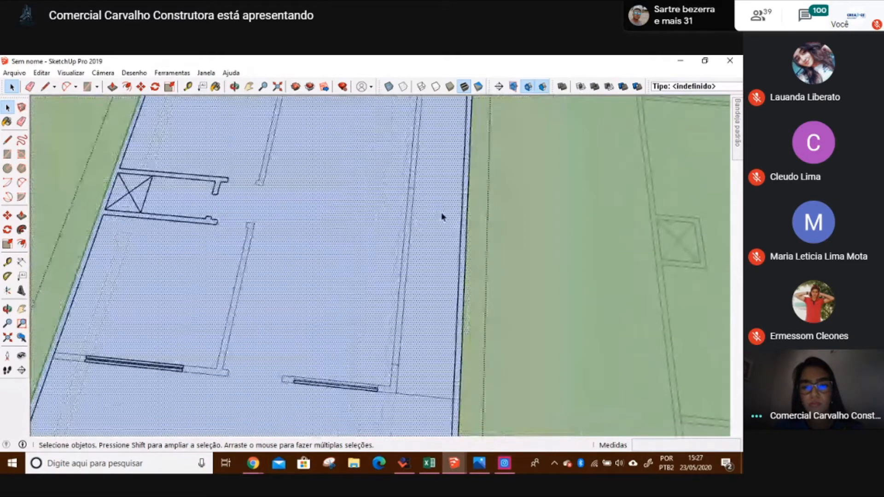
pyautogui.scroll(4, 348, 311)
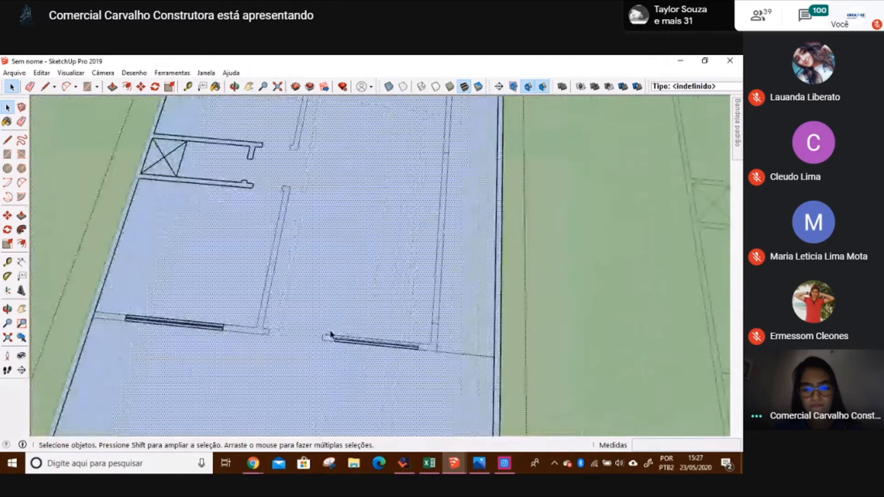
pyautogui.press('l')
pyautogui.scroll(2, 316, 342)
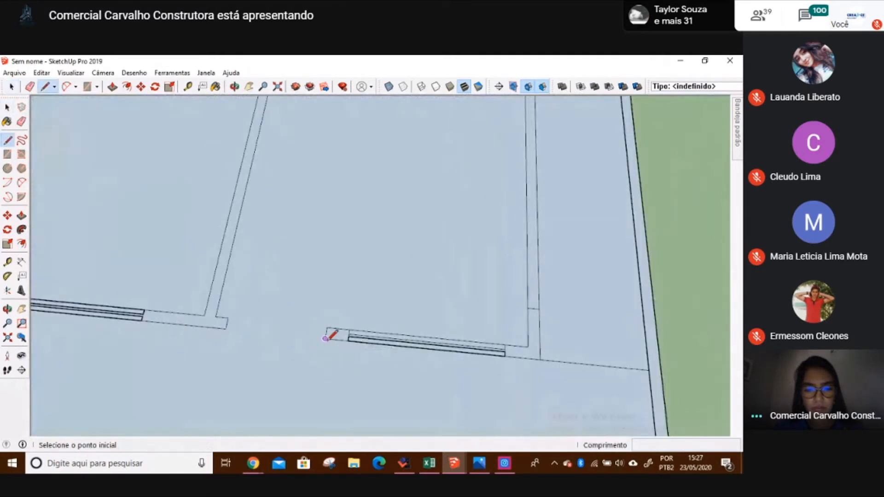
pyautogui.press('space')
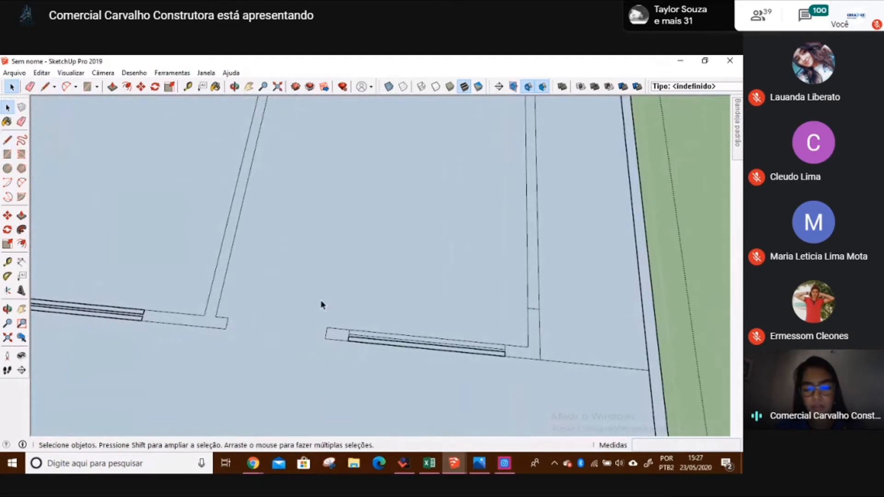
pyautogui.click(321, 305)
pyautogui.press('l')
pyautogui.click(325, 338)
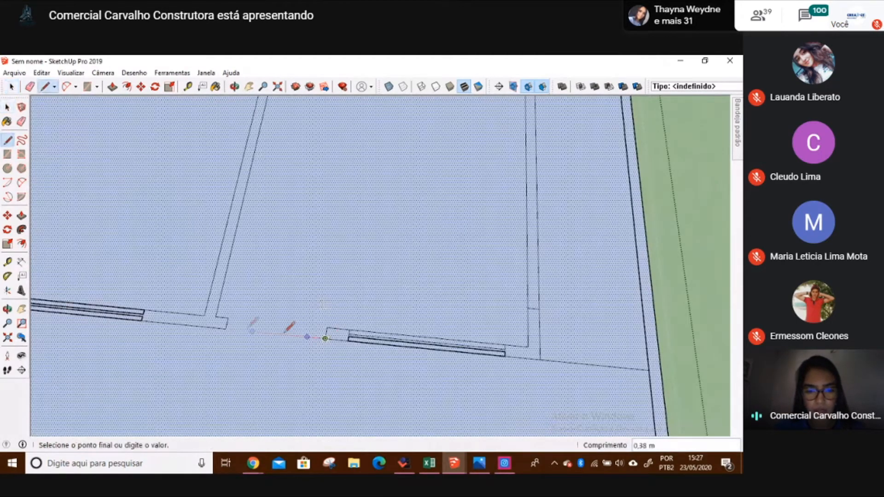
pyautogui.click(225, 329)
pyautogui.scroll(-5, 240, 312)
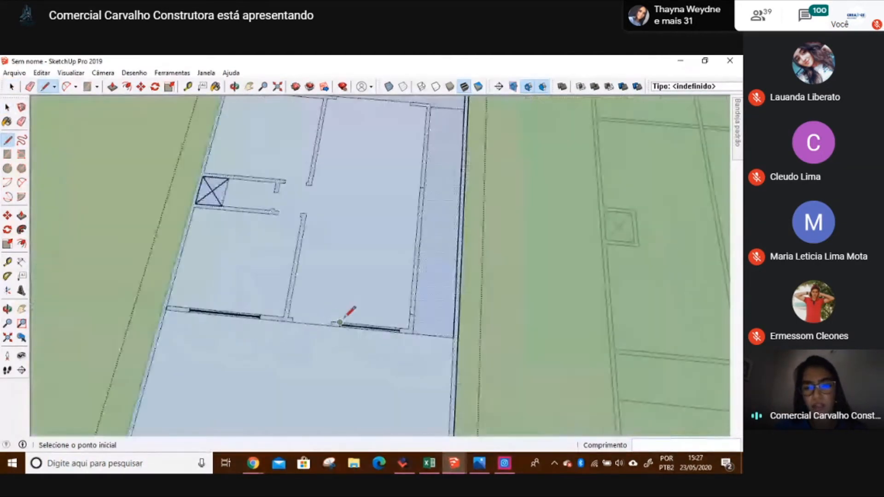
pyautogui.scroll(-3, 394, 215)
pyautogui.press('space')
# - Draw a 0.40 m by 0.15 m rectangle over the short wall stub at the outer corner of the rear area
pyautogui.moveTo(380, 115)
pyautogui.keyDown('shift'); pyautogui.mouseDown(button='middle')
pyautogui.moveTo(366, 175)
pyautogui.moveTo(344, 193)
pyautogui.mouseUp(button='middle'); pyautogui.keyUp('shift')
pyautogui.moveTo(324, 152)
pyautogui.mouseDown(button='middle')
pyautogui.moveTo(312, 138)
pyautogui.moveTo(306, 213)
pyautogui.moveTo(315, 173)
pyautogui.mouseUp(button='middle')
pyautogui.moveTo(401, 328)
pyautogui.mouseDown(button='middle')
pyautogui.moveTo(401, 223)
pyautogui.moveTo(402, 262)
pyautogui.mouseUp(button='middle')
pyautogui.scroll(2, 308, 278)
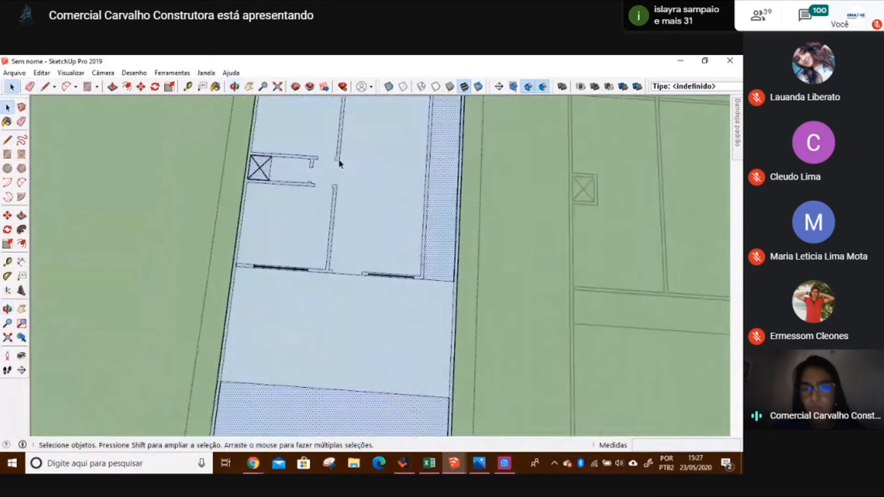
pyautogui.scroll(-3, 340, 164)
pyautogui.moveTo(345, 183); pyautogui.dragTo(340, 148, button='middle')
pyautogui.scroll(6, 340, 148)
pyautogui.press('r')
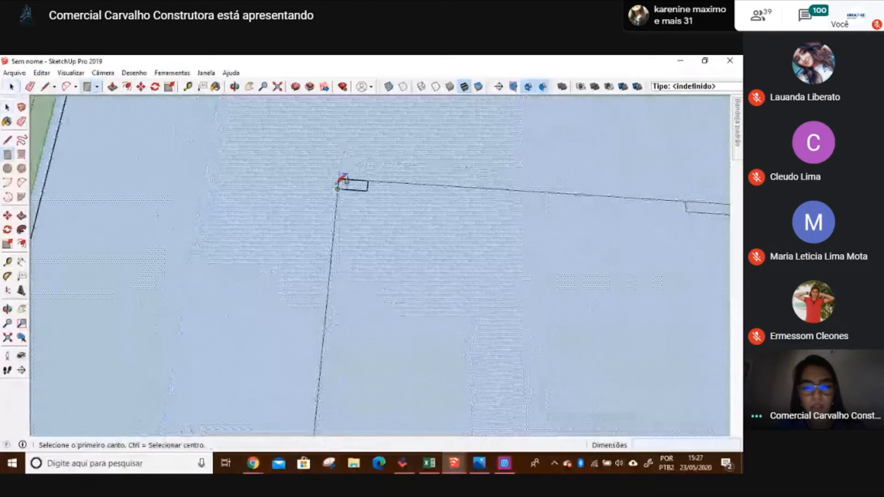
pyautogui.click(340, 179)
pyautogui.click(391, 199)
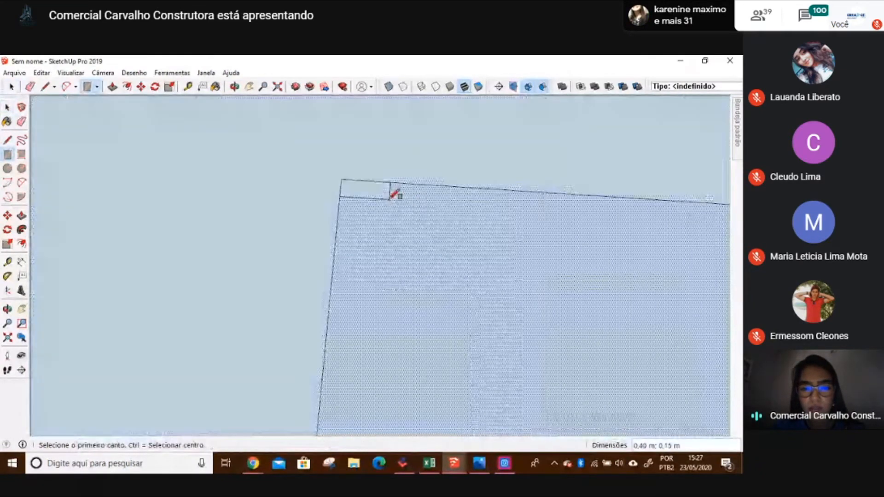
# - Draw a 1.35 m line across the end of the narrow side strip, from the room's wall corner to the boundary wall
pyautogui.scroll(-4, 395, 198)
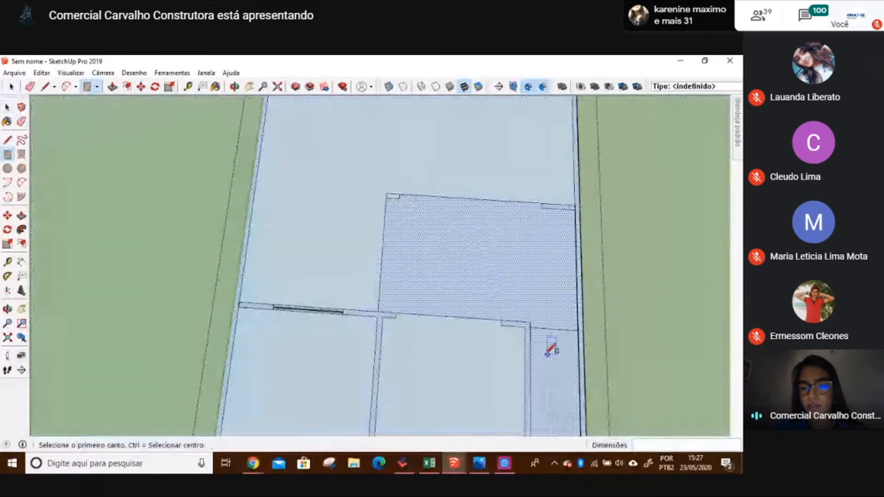
pyautogui.scroll(3, 548, 339)
pyautogui.press('l')
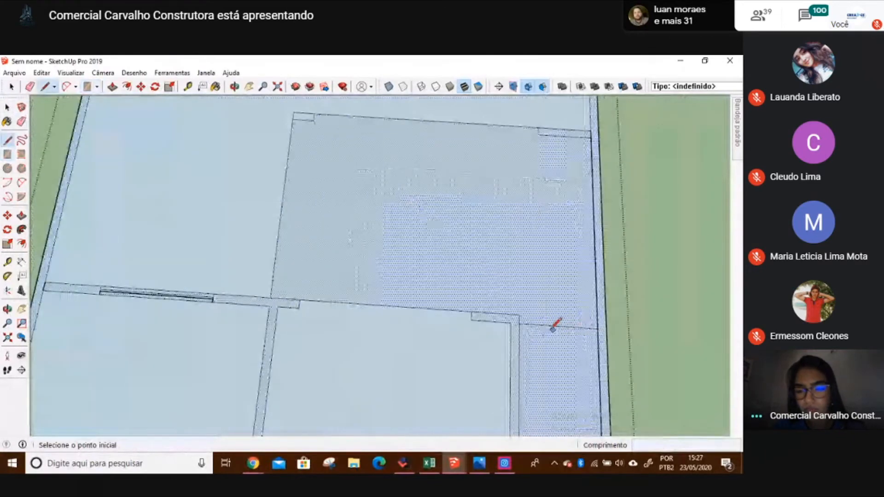
pyautogui.scroll(2, 493, 277)
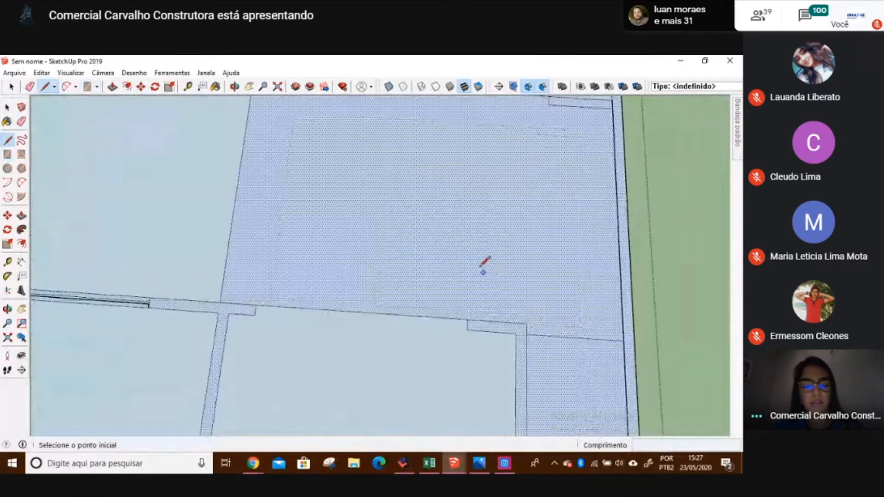
pyautogui.press('r')
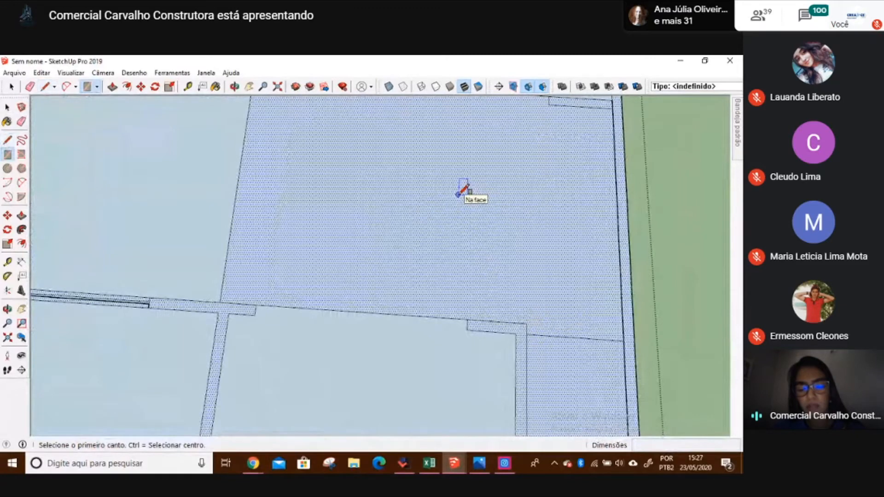
pyautogui.press('c')
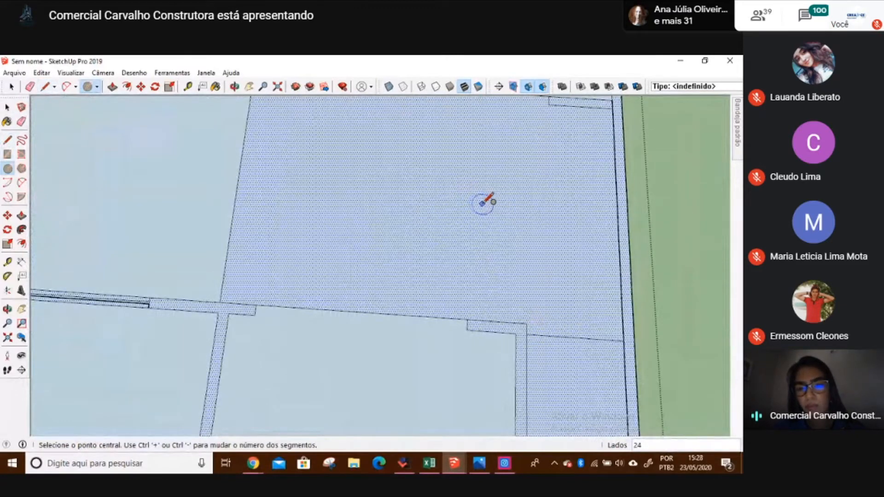
pyautogui.press('l')
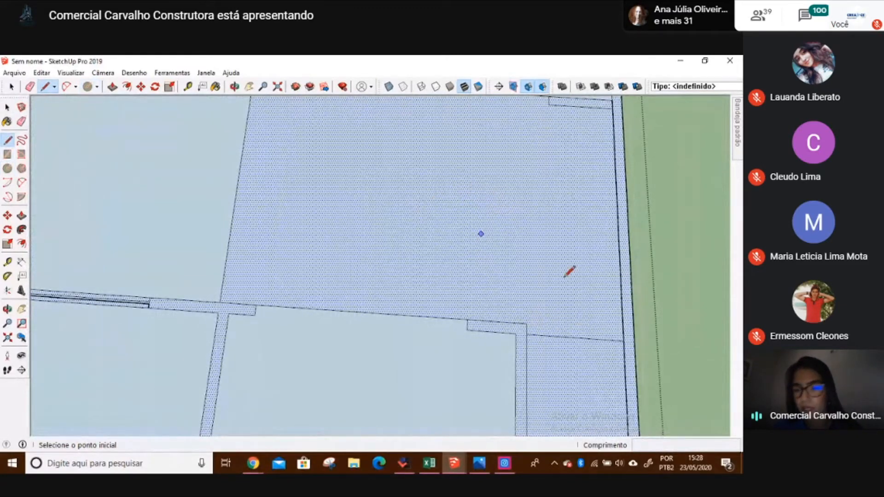
pyautogui.click(527, 334)
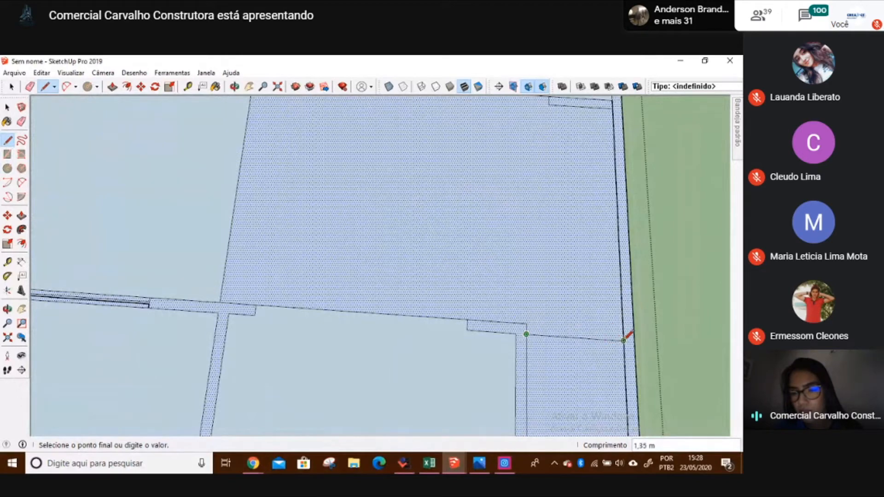
pyautogui.scroll(-4, 617, 307)
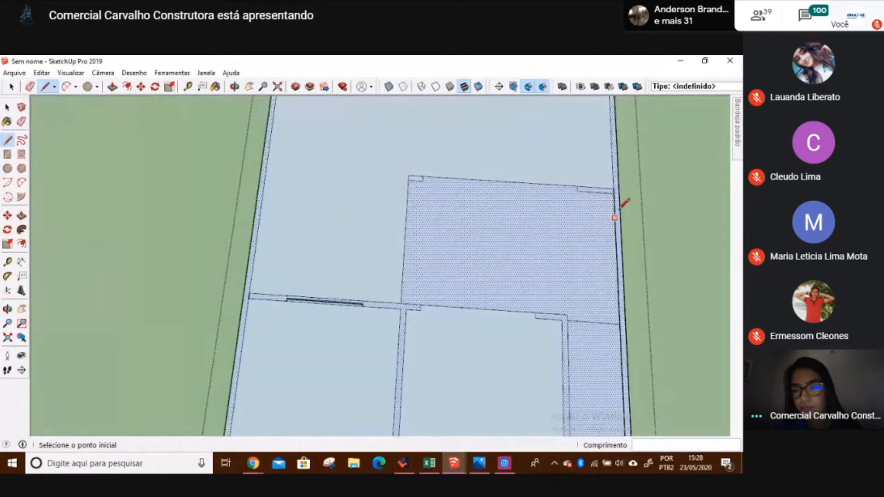
# - Draw a rectangle over the short wall stub that meets the boundary wall at the rear area's far edge
pyautogui.press('r')
pyautogui.scroll(3, 584, 189)
pyautogui.click(629, 185)
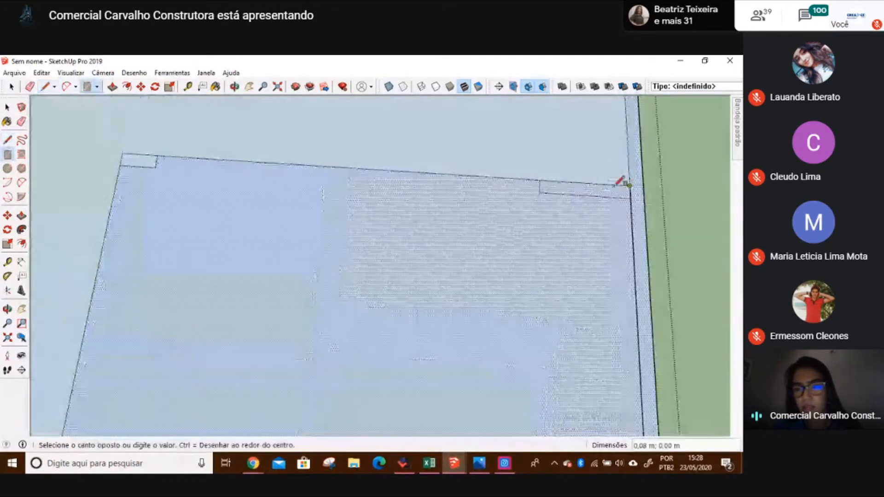
pyautogui.click(540, 192)
pyautogui.scroll(-6, 495, 198)
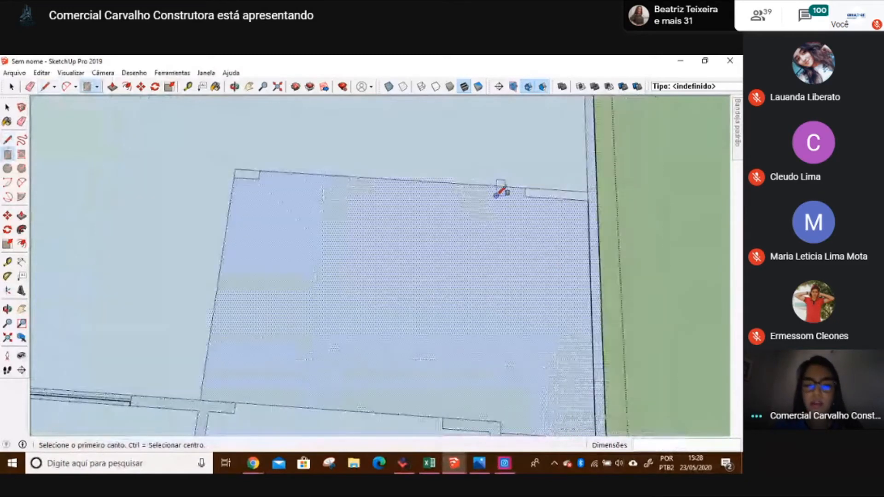
# - Draw a rectangle about 0.52 m by 0.15 m over the wall stub where the rear wall meets the interior partition
pyautogui.scroll(3, 391, 294)
pyautogui.scroll(2, 383, 281)
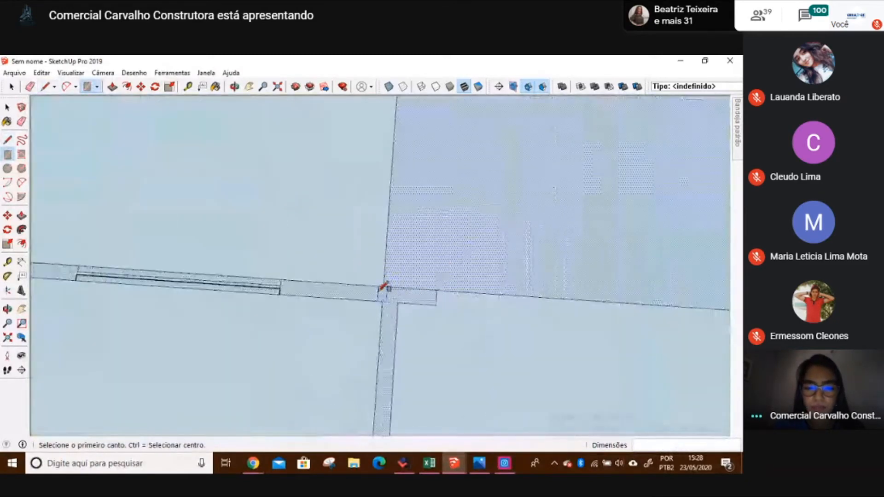
pyautogui.click(382, 301)
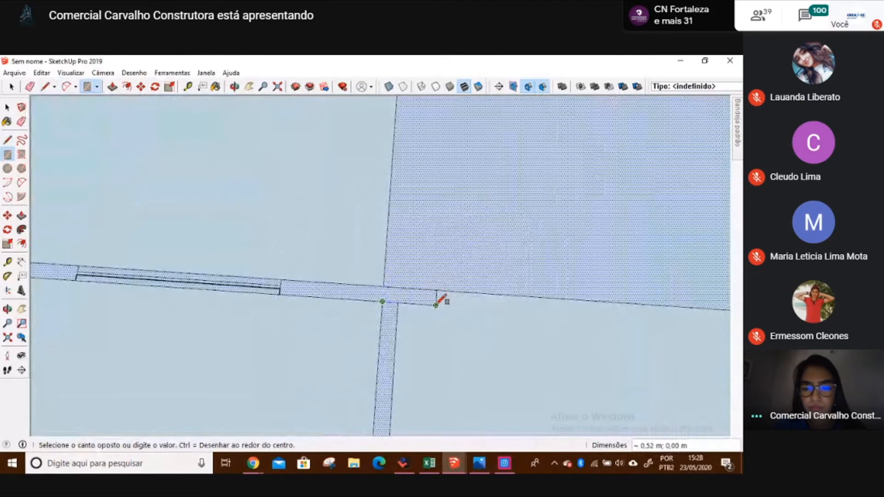
pyautogui.click(436, 304)
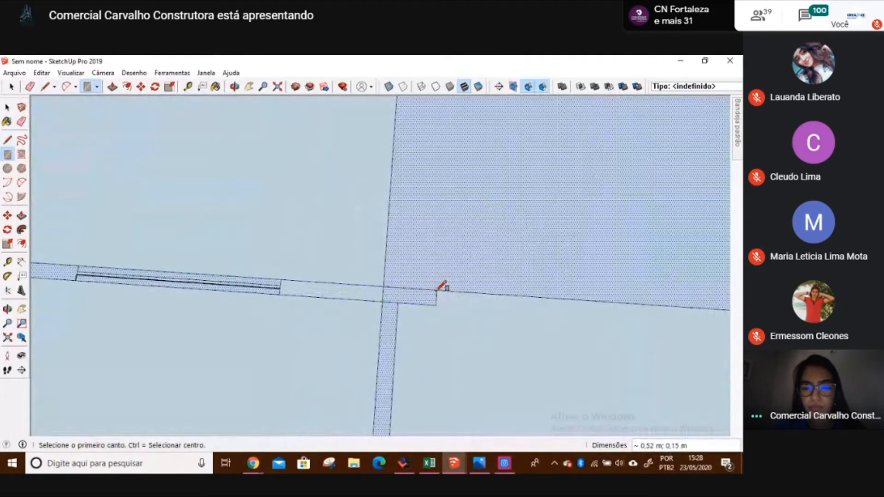
# - Draw a rectangle along the full length of the interior partition, from the rear wall junction to its free end
pyautogui.press('space')
pyautogui.keyDown('shift'); pyautogui.moveTo(395, 310); pyautogui.dragTo(398, 203, button='middle'); pyautogui.keyUp('shift')
pyautogui.press('r')
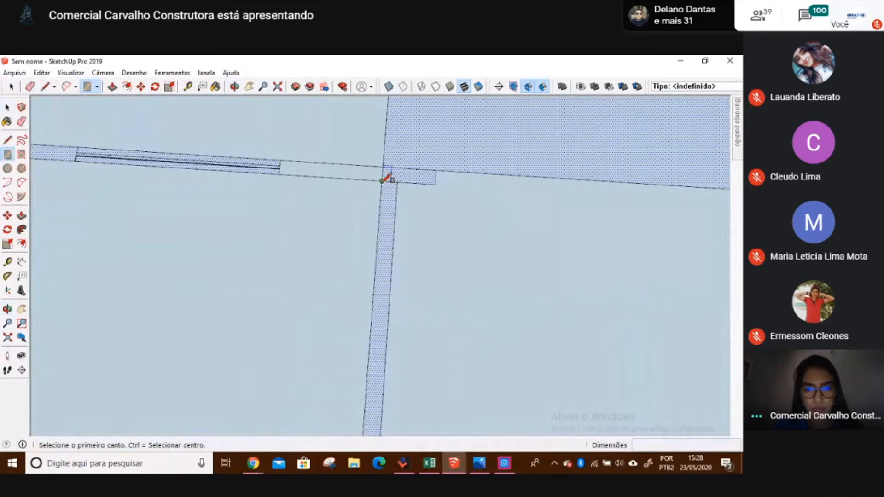
pyautogui.click(382, 181)
pyautogui.scroll(-3, 389, 184)
pyautogui.scroll(3, 386, 322)
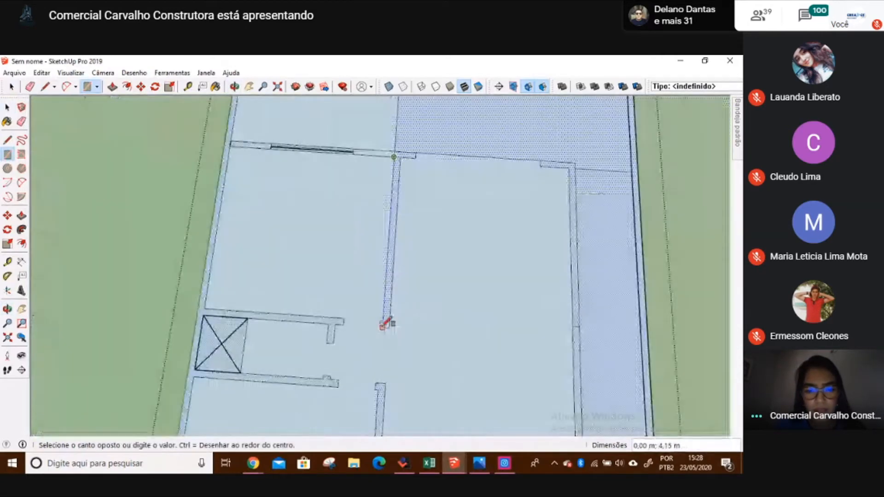
pyautogui.click(394, 329)
pyautogui.scroll(-2, 405, 317)
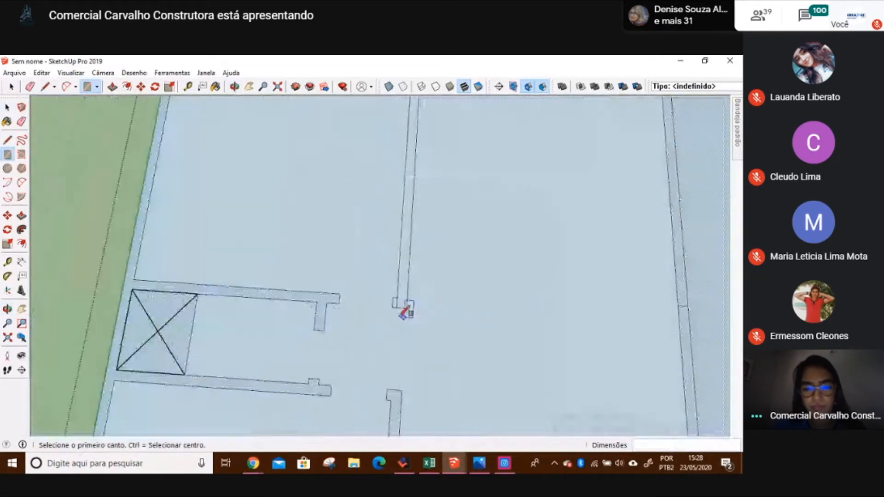
# - Erase the short dividing line at the partition's free end and select the wall face to check it
pyautogui.scroll(2, 348, 305)
pyautogui.scroll(3, 422, 299)
pyautogui.press('e')
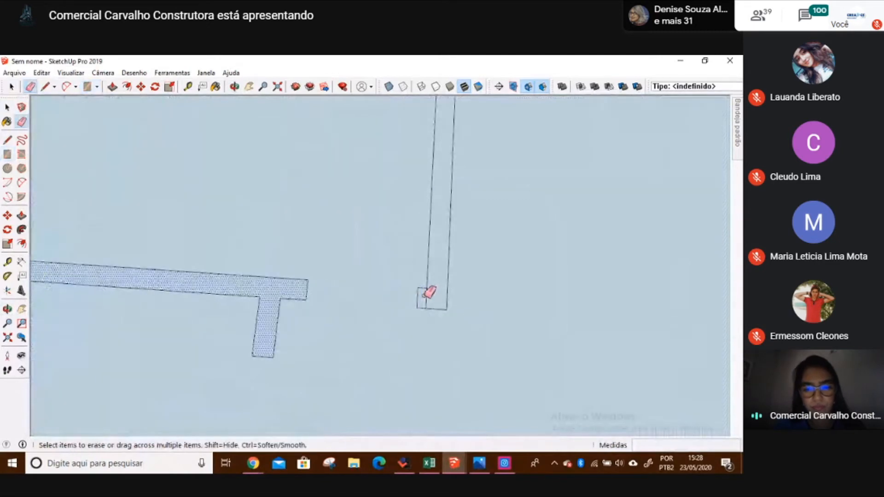
pyautogui.press('space')
pyautogui.click(432, 297)
pyautogui.scroll(-3, 438, 289)
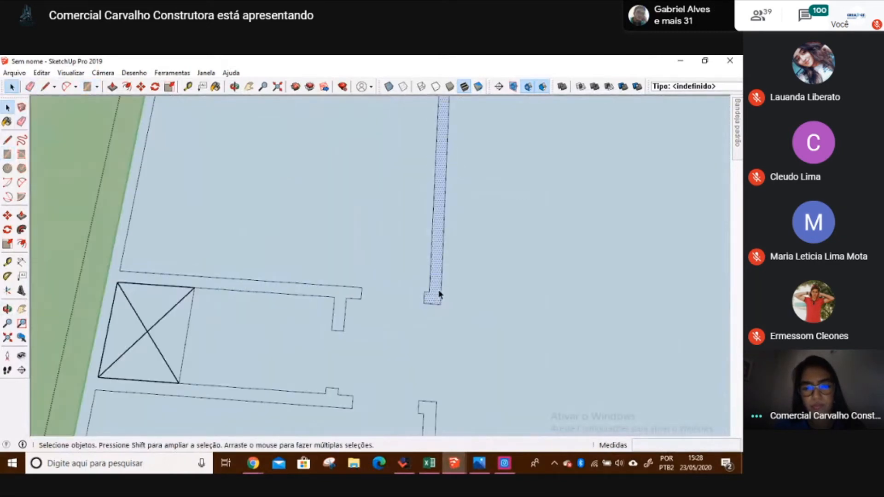
# - Erase the dividing lines where the partition meets the rear wall and select the joined wall face to check it
pyautogui.scroll(3, 444, 209)
pyautogui.scroll(2, 446, 145)
pyautogui.press('e')
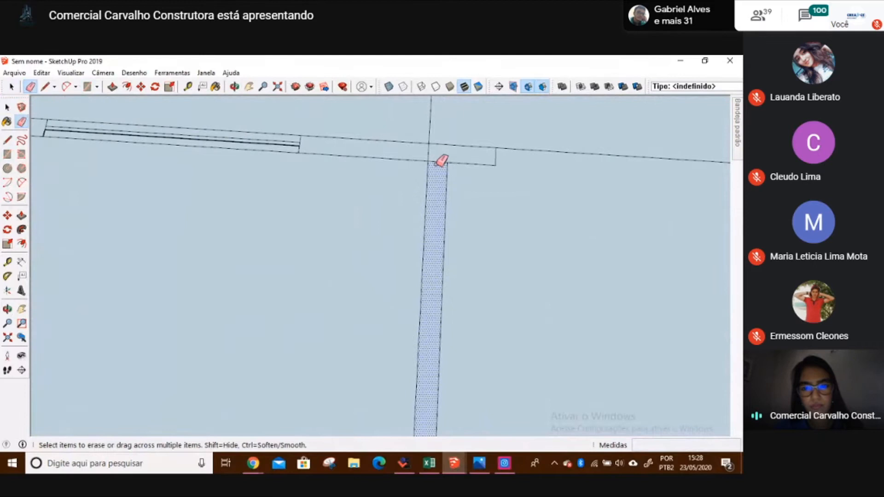
pyautogui.click(438, 162)
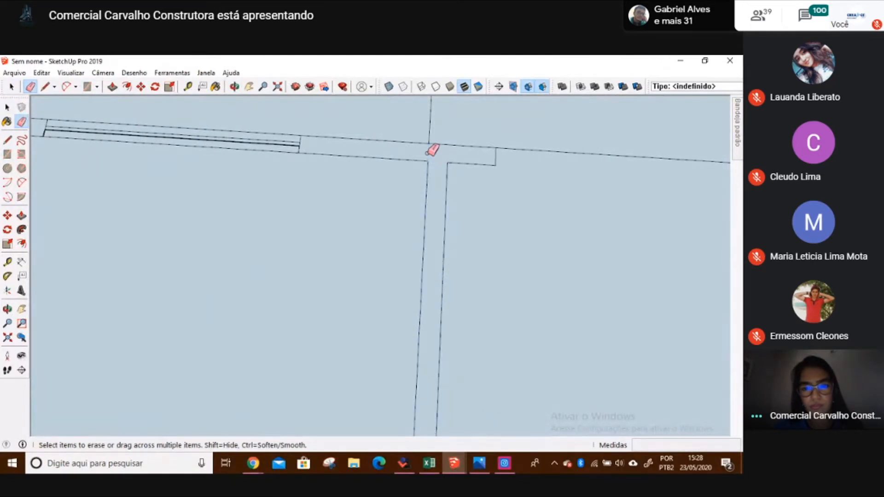
pyautogui.press('space')
pyautogui.click(435, 170)
pyautogui.scroll(-3, 435, 169)
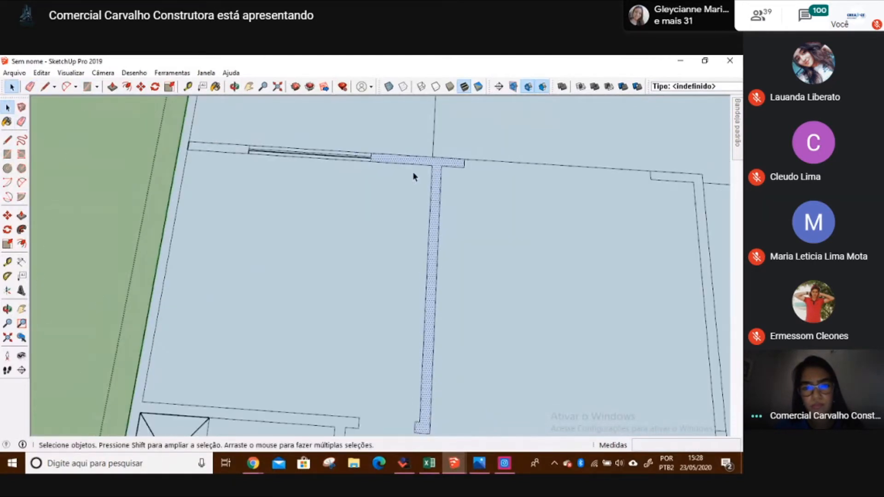
# - Erase the inner lengthwise lines of the rear wall window, leaving only its outer wall edges and end lines
pyautogui.scroll(3, 344, 150)
pyautogui.moveTo(344, 150)
pyautogui.mouseDown(button='middle')
pyautogui.moveTo(338, 146)
pyautogui.moveTo(372, 209)
pyautogui.mouseUp(button='middle')
pyautogui.press('e')
pyautogui.scroll(2, 380, 209)
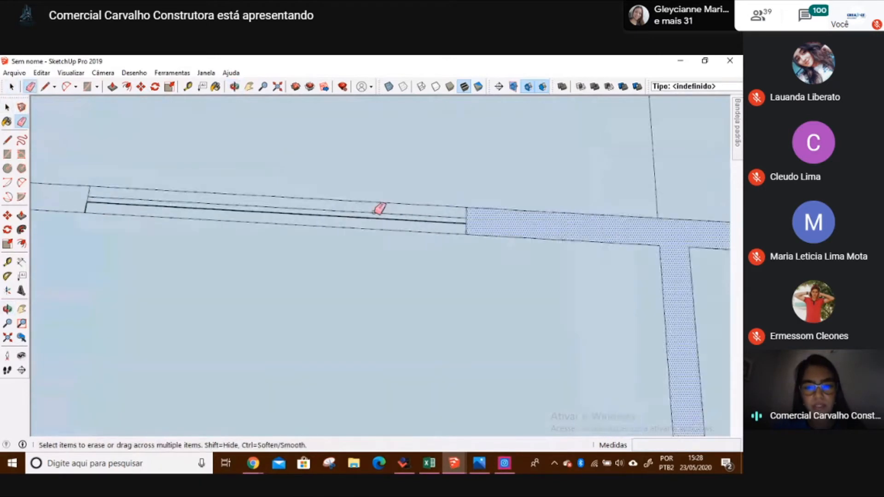
pyautogui.scroll(2, 375, 212)
pyautogui.moveTo(374, 216); pyautogui.dragTo(374, 221)
pyautogui.press('space')
pyautogui.scroll(-3, 340, 248)
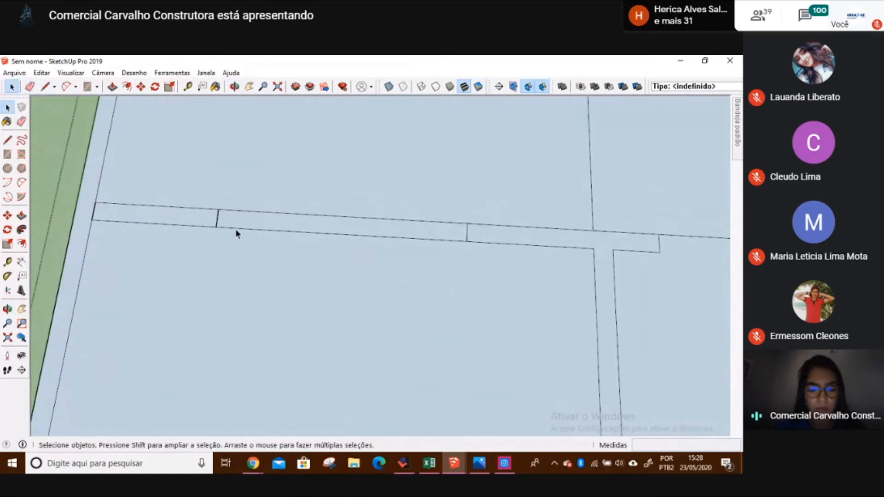
# - Draw a rectangle over the rear wall window opening, between its end lines and across the full wall thickness
pyautogui.press('r')
pyautogui.click(217, 206)
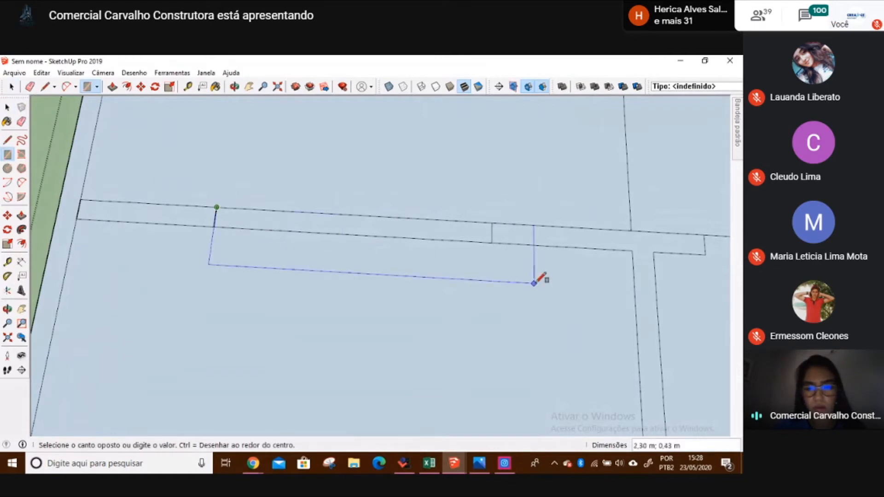
pyautogui.click(491, 242)
pyautogui.press('space')
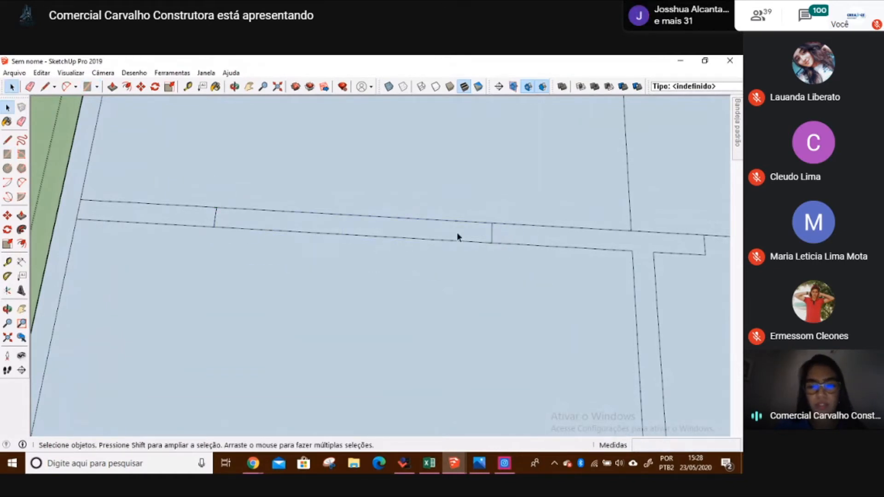
# - Select the T-shaped partition wall face and the rear wall window face to check that each is a separate face
pyautogui.scroll(-3, 542, 235)
pyautogui.click(590, 237)
pyautogui.moveTo(525, 284)
pyautogui.mouseDown(button='middle')
pyautogui.moveTo(473, 208)
pyautogui.moveTo(435, 226)
pyautogui.mouseUp(button='middle')
pyautogui.scroll(4, 485, 172)
pyautogui.scroll(-2, 433, 182)
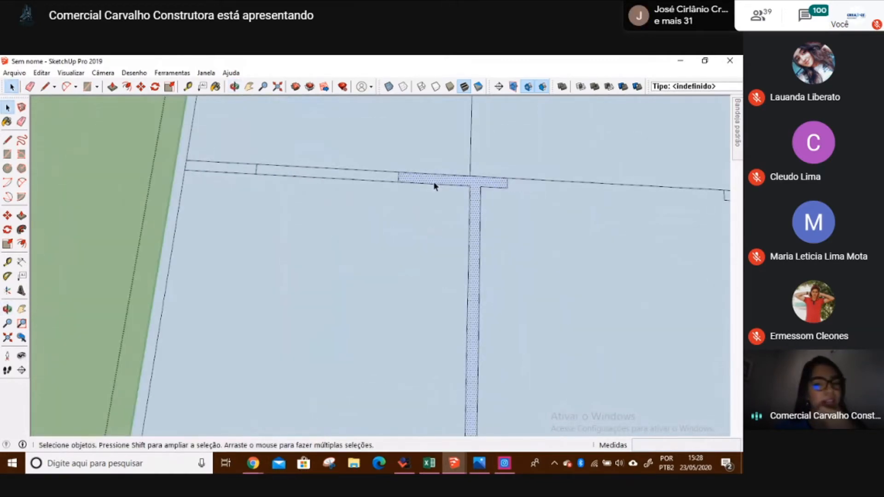
pyautogui.scroll(-2, 484, 210)
pyautogui.keyDown('shift'); pyautogui.moveTo(486, 338); pyautogui.dragTo(470, 222, button='middle'); pyautogui.keyUp('shift')
pyautogui.scroll(-4, 486, 228)
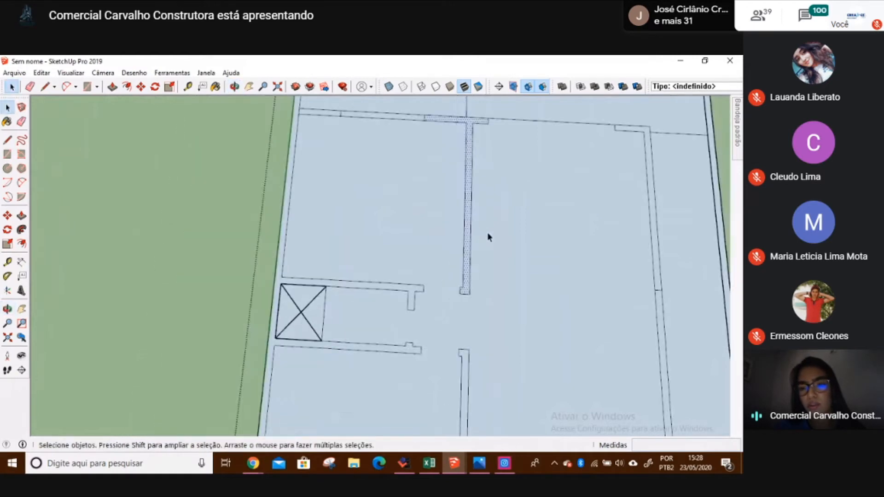
pyautogui.scroll(-5, 488, 236)
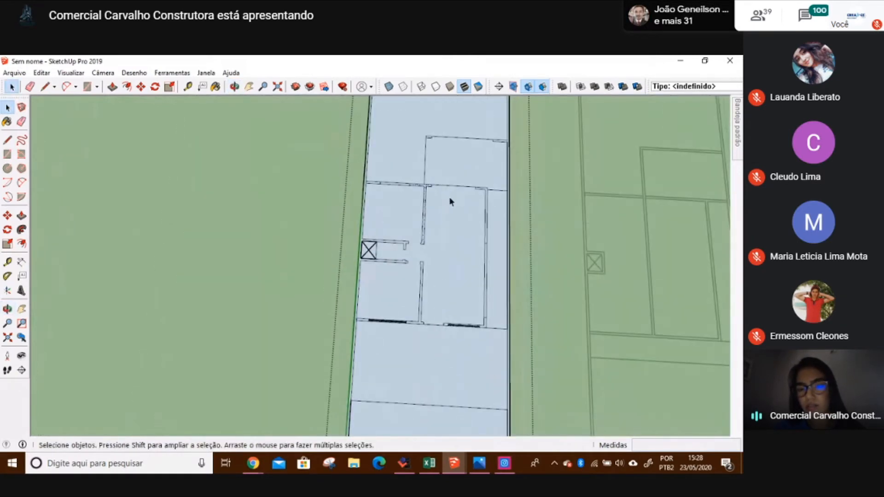
pyautogui.scroll(7, 427, 209)
pyautogui.keyDown('shift'); pyautogui.moveTo(365, 148); pyautogui.dragTo(410, 272, button='middle'); pyautogui.keyUp('shift')
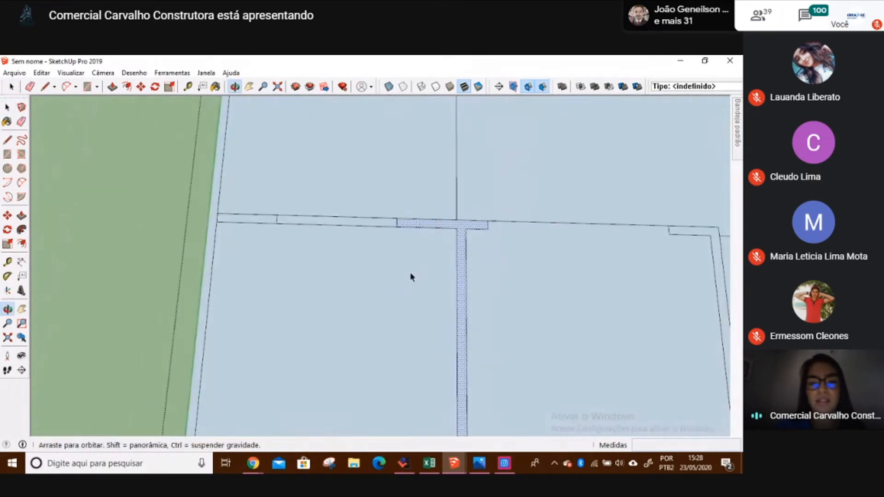
pyautogui.scroll(3, 371, 215)
pyautogui.click(371, 215)
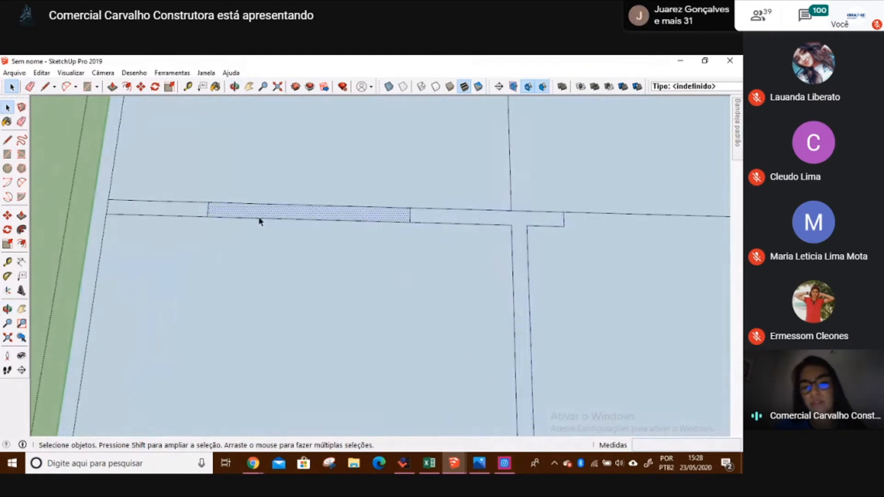
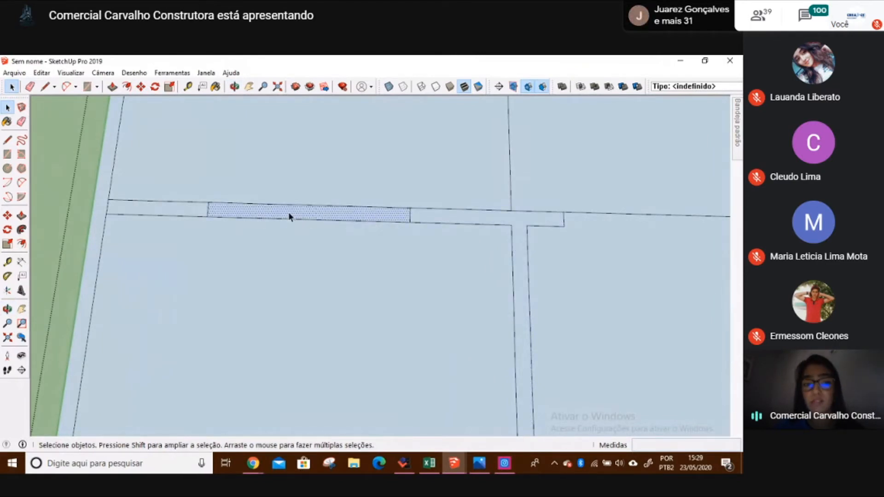
# - Draw a rectangle over the rear wall segment between the window opening and the side wall
pyautogui.scroll(1, 150, 217)
pyautogui.press('r')
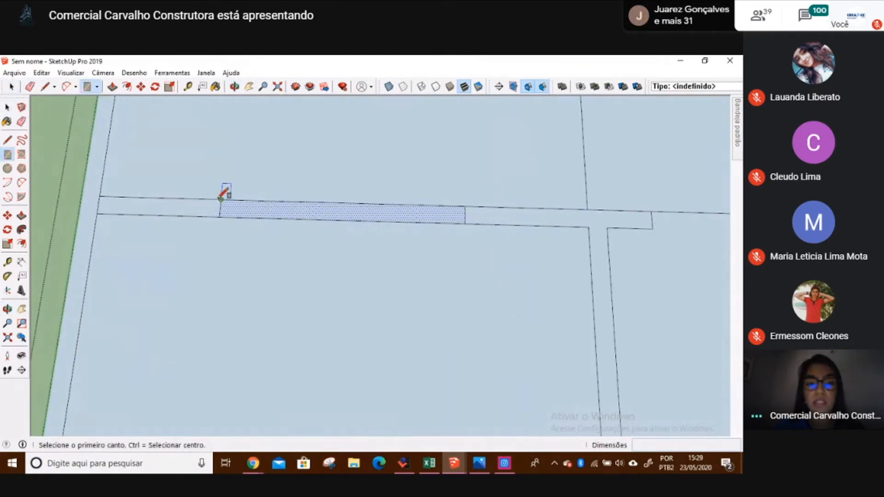
pyautogui.click(221, 200)
pyautogui.click(99, 211)
pyautogui.press('space')
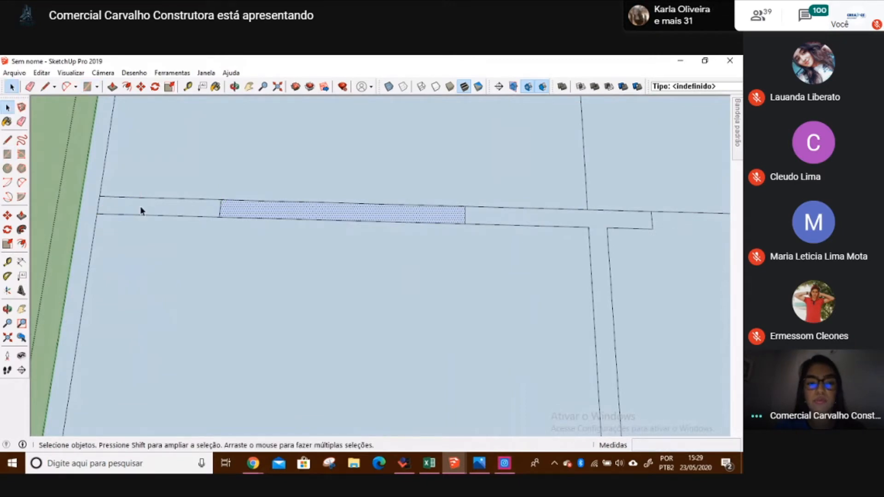
# - Draw a line across the door opening of the small room beside the crossed square to close off its face
pyautogui.scroll(-3, 140, 206)
pyautogui.moveTo(157, 321); pyautogui.dragTo(198, 109, button='middle')
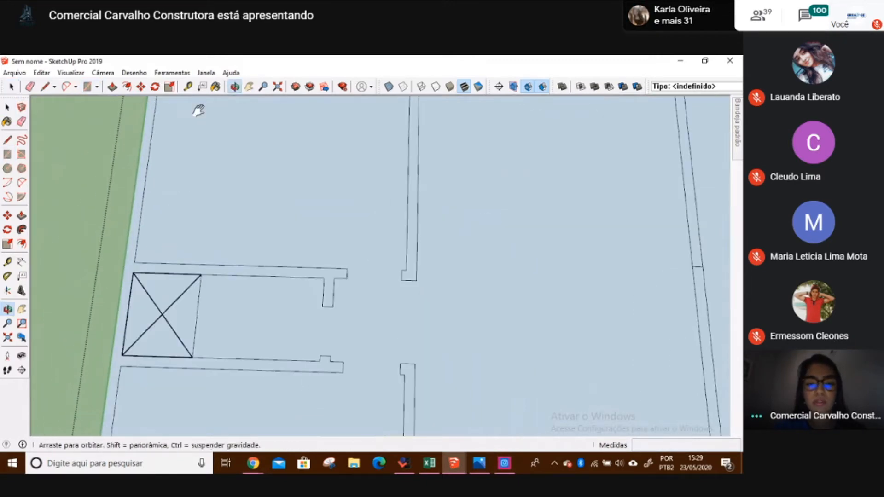
pyautogui.click(259, 188)
pyautogui.scroll(-4, 345, 252)
pyautogui.moveTo(438, 283); pyautogui.dragTo(398, 280, button='middle')
pyautogui.scroll(3, 398, 280)
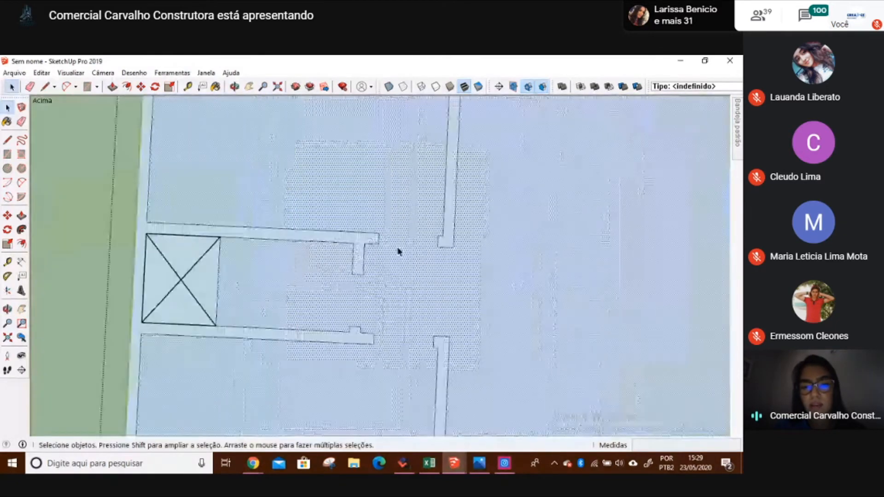
pyautogui.press('l')
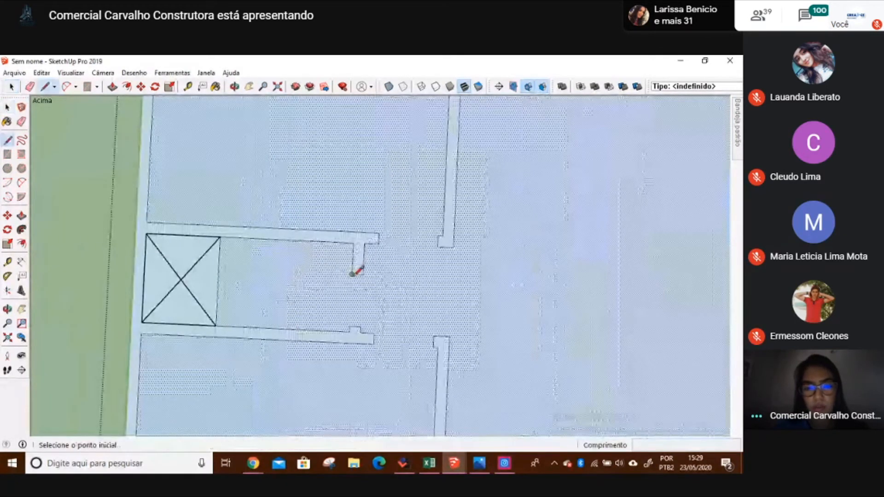
pyautogui.click(352, 274)
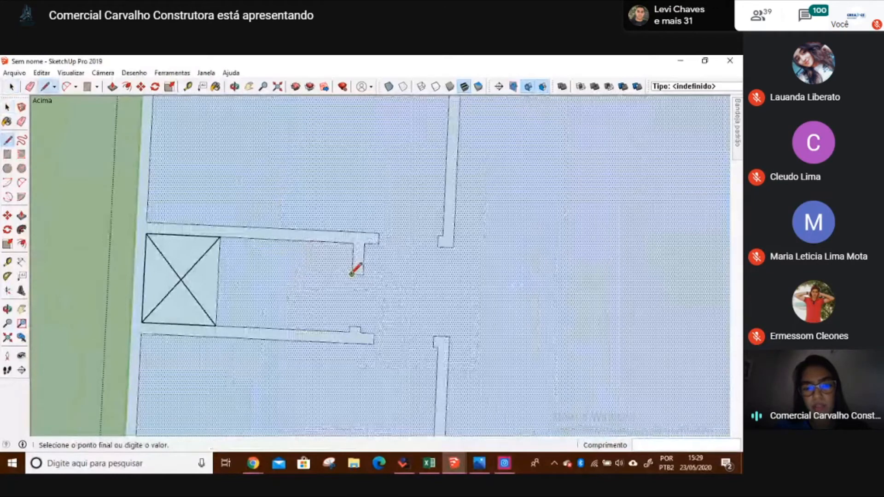
pyautogui.click(350, 326)
pyautogui.press('space')
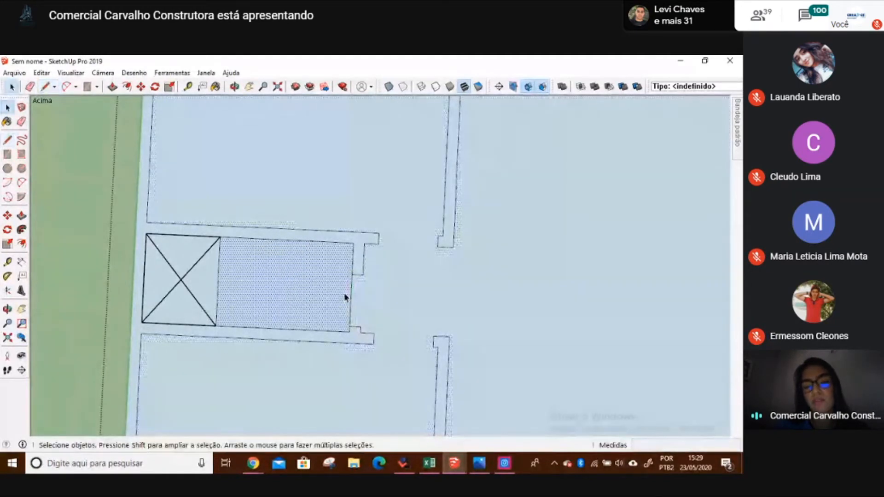
# - Erase the line between the crossed square and the small room along with the square's diagonals, and select the adjoining face to check it
pyautogui.scroll(-2, 350, 295)
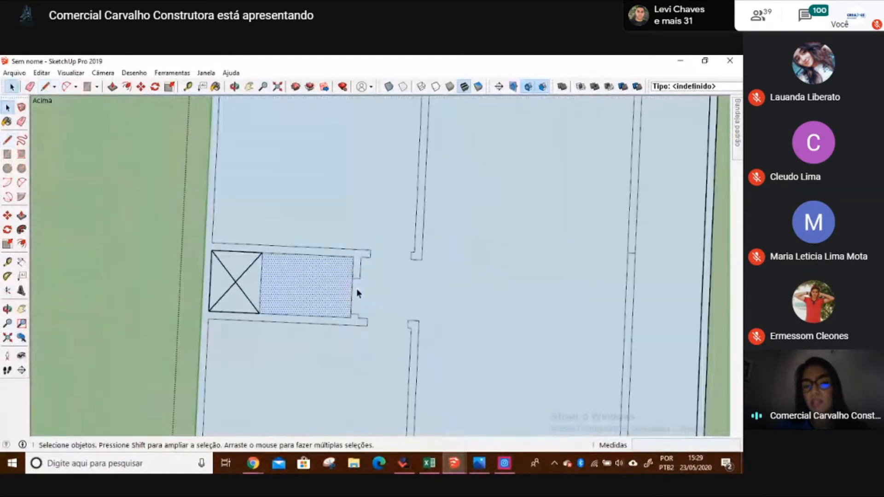
pyautogui.scroll(2, 264, 288)
pyautogui.click(264, 289)
pyautogui.press('e')
pyautogui.click(259, 282)
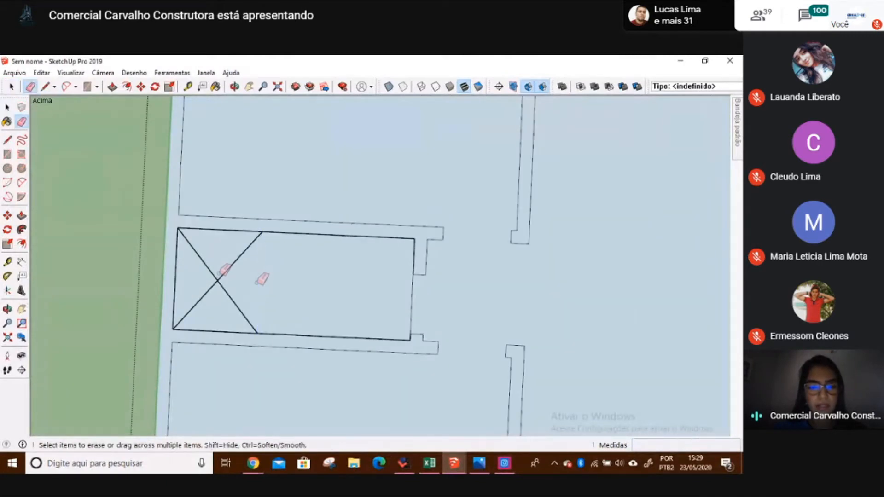
pyautogui.press('space')
pyautogui.click(284, 278)
pyautogui.moveTo(284, 278)
pyautogui.mouseDown(button='middle')
pyautogui.moveTo(304, 286)
pyautogui.moveTo(289, 235)
pyautogui.mouseUp(button='middle')
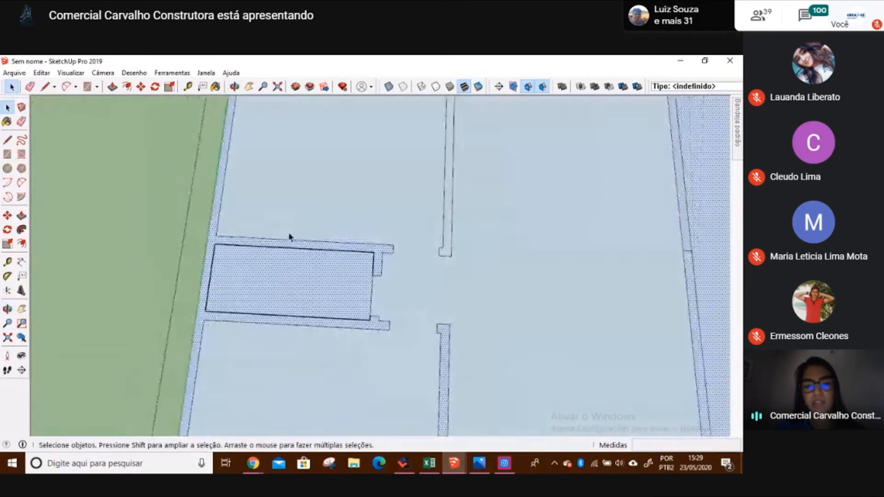
pyautogui.scroll(3, 256, 236)
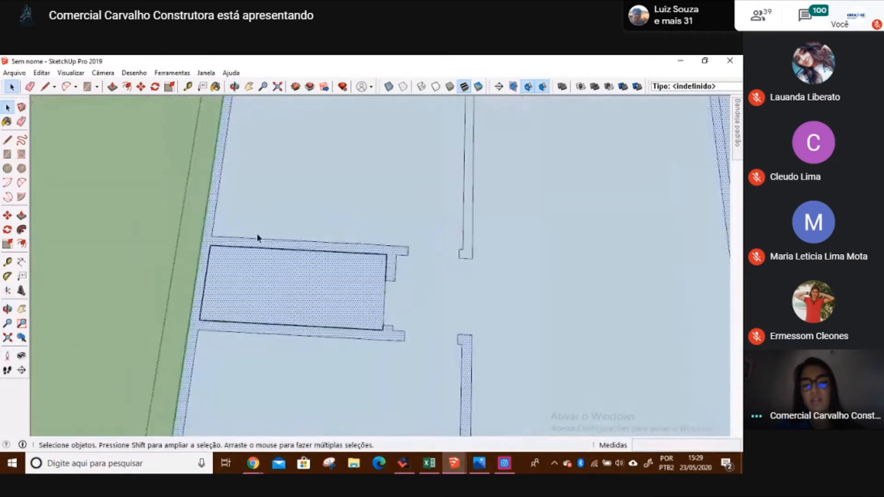
# - Draw a 2.80 m by 1.20 m rectangle over the small room's inner outline to separate it from the walls
pyautogui.press('r')
pyautogui.click(201, 246)
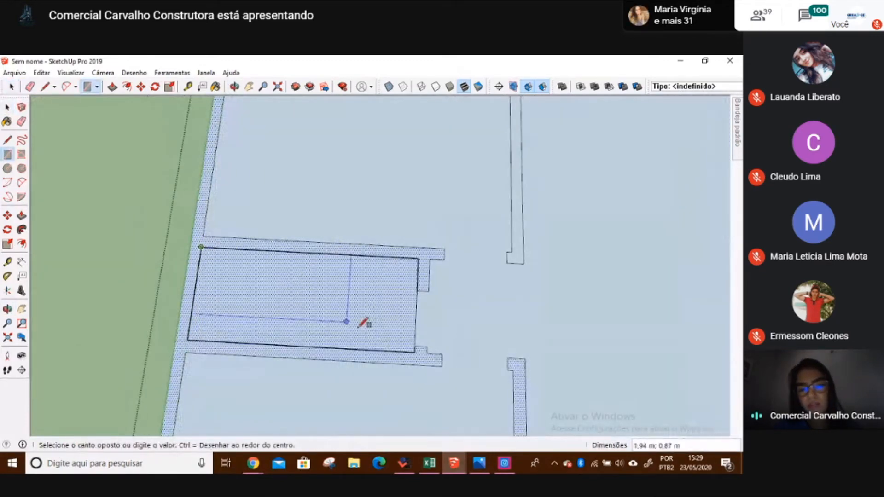
pyautogui.click(415, 351)
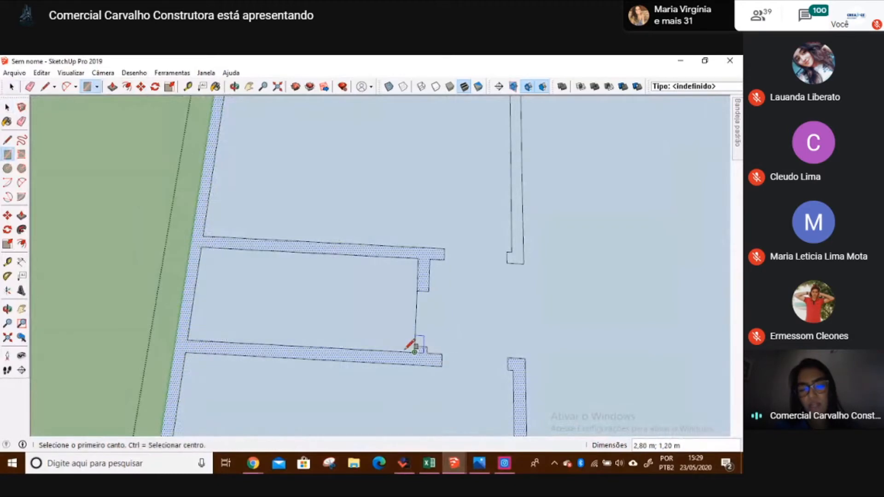
pyautogui.press('space')
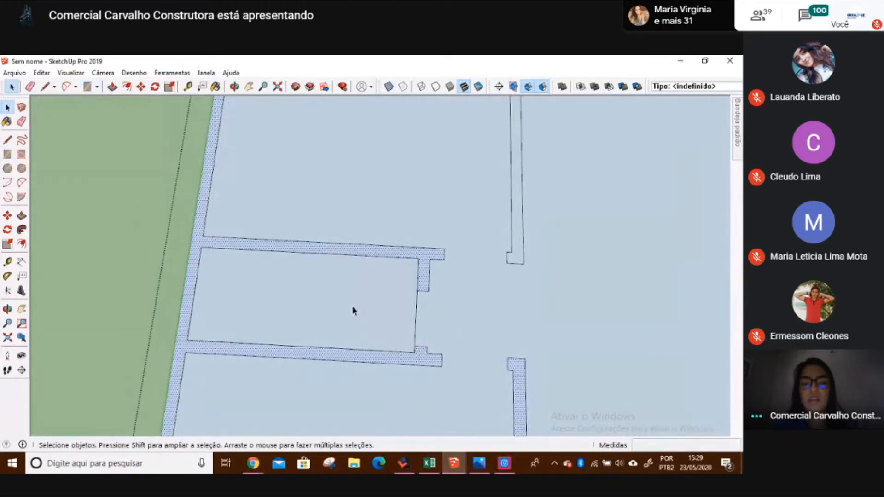
pyautogui.click(374, 297)
# - Extend the rear wall's outer edge across the side wall with a line and close the junction with a rectangle
pyautogui.scroll(-5, 258, 245)
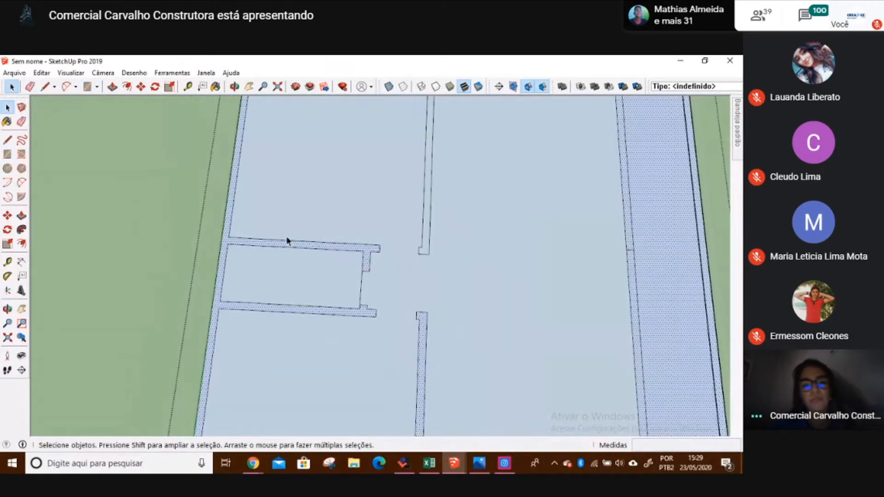
pyautogui.scroll(6, 278, 138)
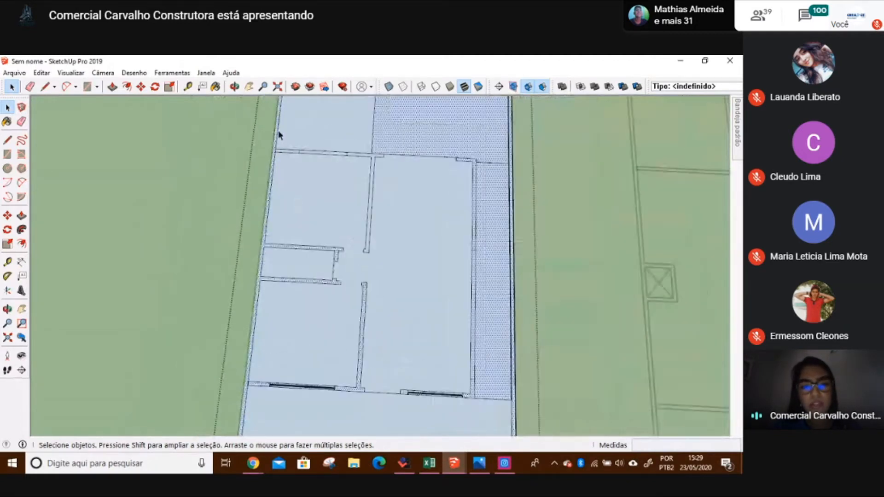
pyautogui.press('l')
pyautogui.click(272, 175)
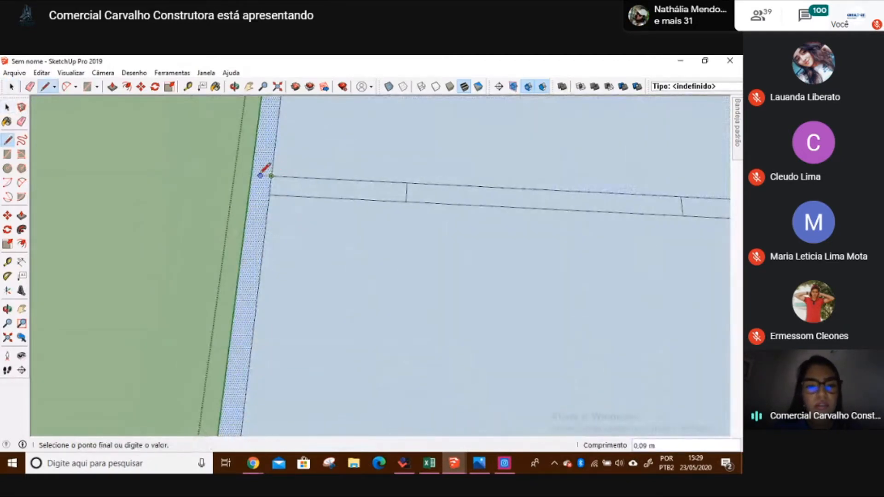
pyautogui.press('space')
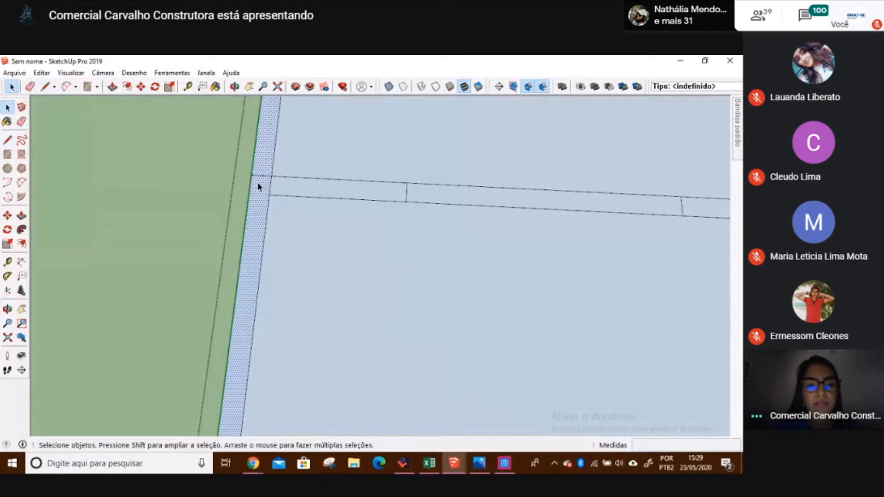
pyautogui.press('r')
pyautogui.click(271, 176)
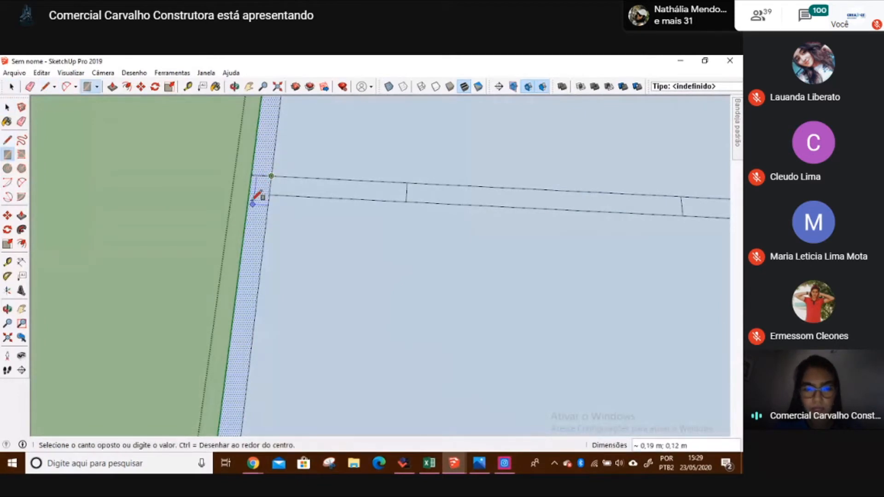
pyautogui.click(251, 194)
pyautogui.press('space')
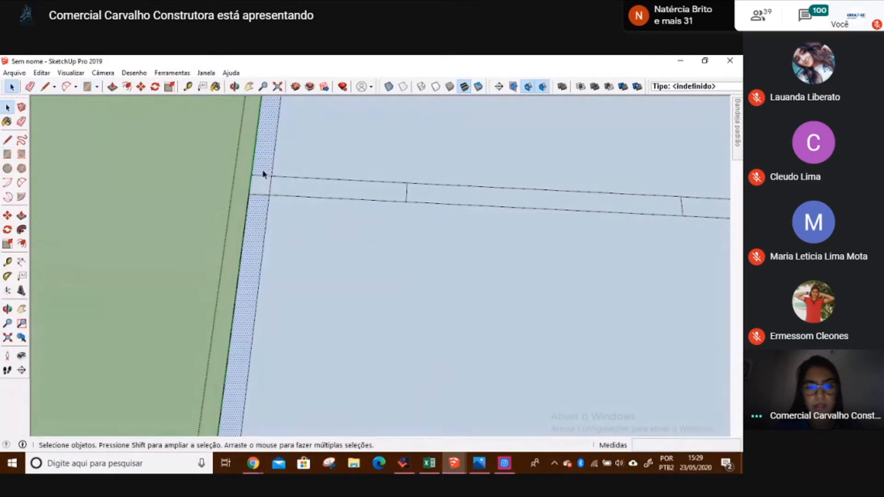
# - Erase the lower and inner dividing lines at the wall junction and select the joined wall face to check it
pyautogui.press('e')
pyautogui.click(256, 194)
pyautogui.press('space')
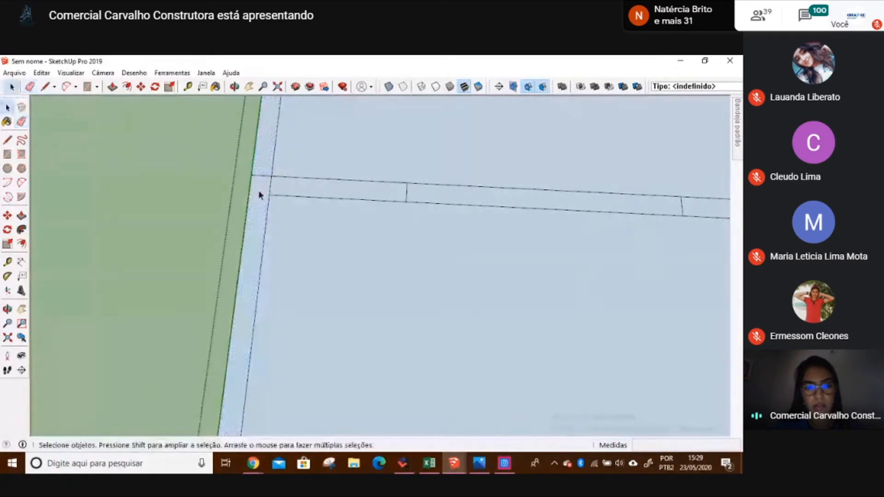
pyautogui.scroll(5, 261, 182)
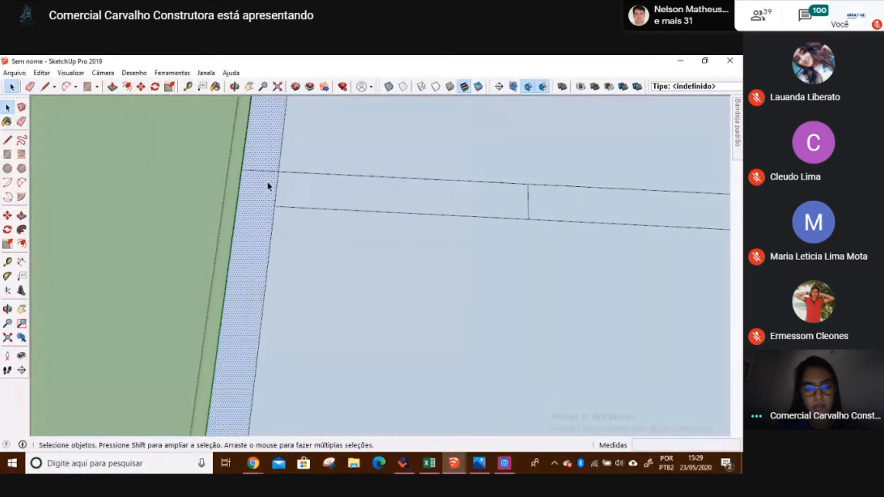
pyautogui.press('e')
pyautogui.click(278, 192)
pyautogui.press('space')
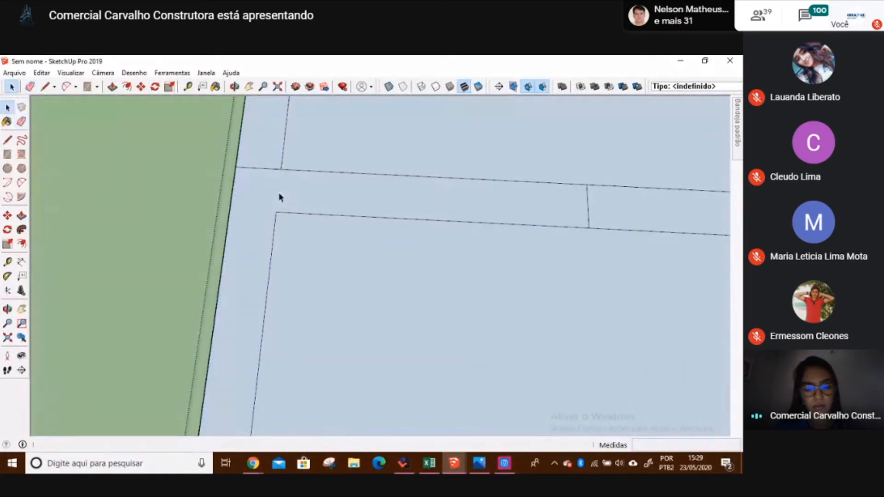
pyautogui.click(265, 199)
# - Draw a 0.15 m by 0.15 m rectangle over the junction of the rear wall and the side wall
pyautogui.press('r')
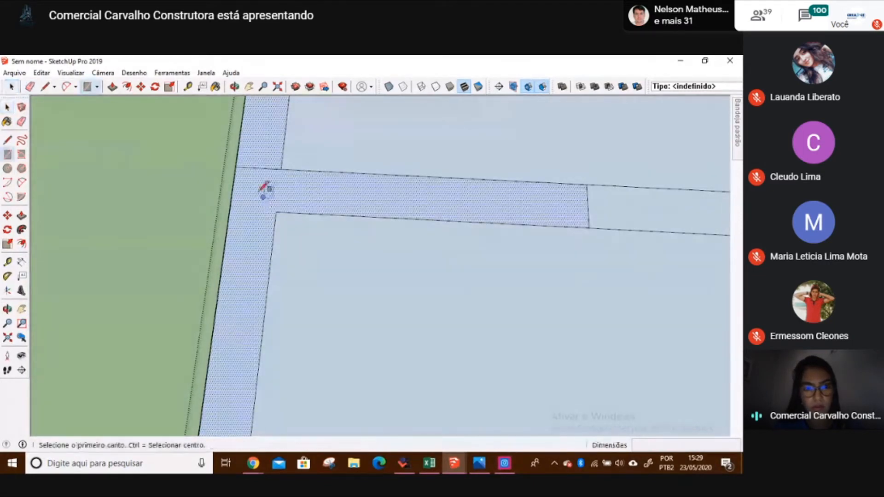
pyautogui.click(235, 167)
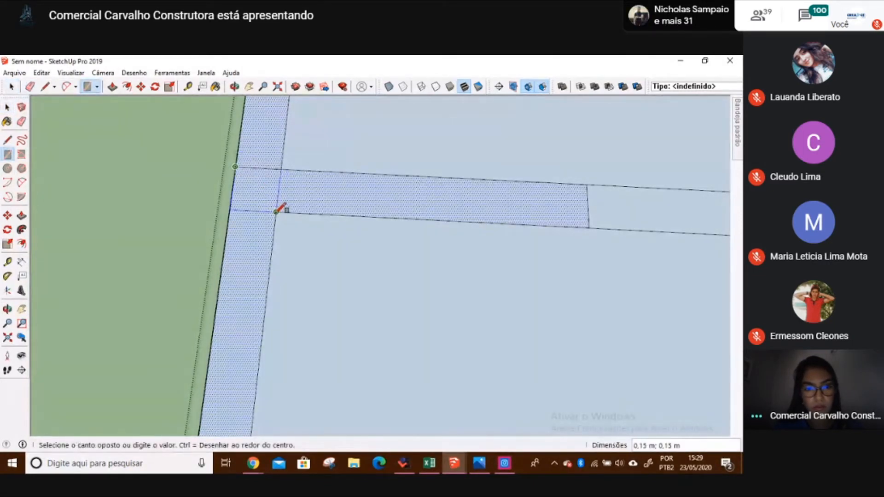
pyautogui.click(276, 212)
pyautogui.press('space')
pyautogui.press('e')
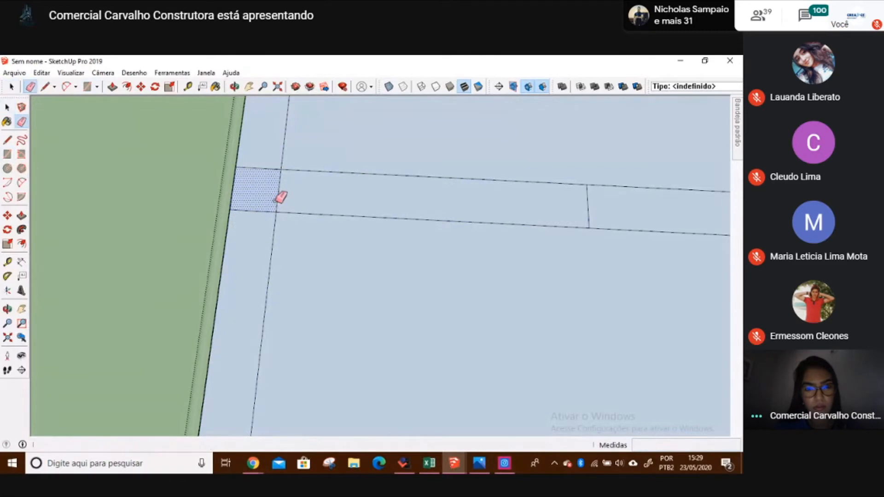
pyautogui.scroll(-3, 339, 197)
pyautogui.press('space')
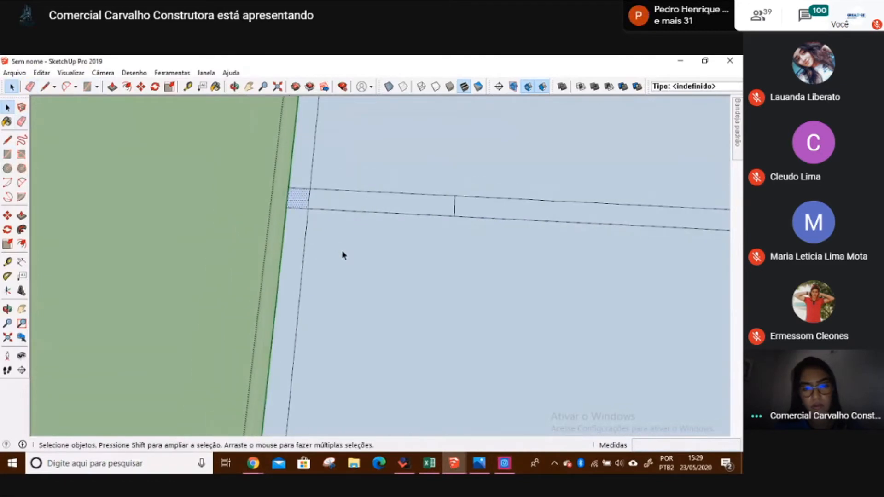
# - Check the faces around the wall junction and delete the side wall face next to the corner square
pyautogui.scroll(-1, 343, 256)
pyautogui.click(343, 256)
pyautogui.click(316, 232)
pyautogui.scroll(-5, 349, 207)
pyautogui.moveTo(374, 189)
pyautogui.mouseDown(button='middle')
pyautogui.moveTo(389, 189)
pyautogui.moveTo(328, 237)
pyautogui.moveTo(393, 194)
pyautogui.mouseUp(button='middle')
pyautogui.scroll(6, 331, 237)
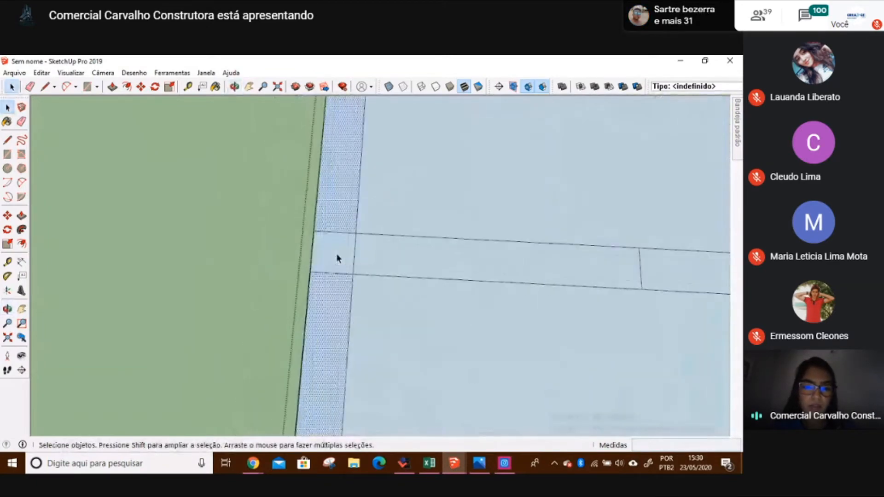
pyautogui.click(332, 261)
pyautogui.click(335, 316)
pyautogui.scroll(-3, 340, 294)
pyautogui.press('Delete')
pyautogui.scroll(2, 339, 322)
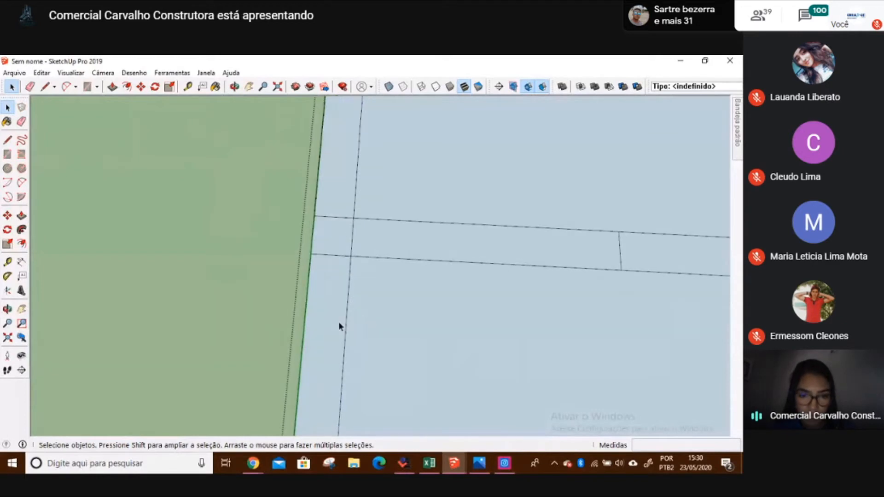
# - Check the side wall face on both sides of the rear wall junction by selecting it
pyautogui.click(328, 299)
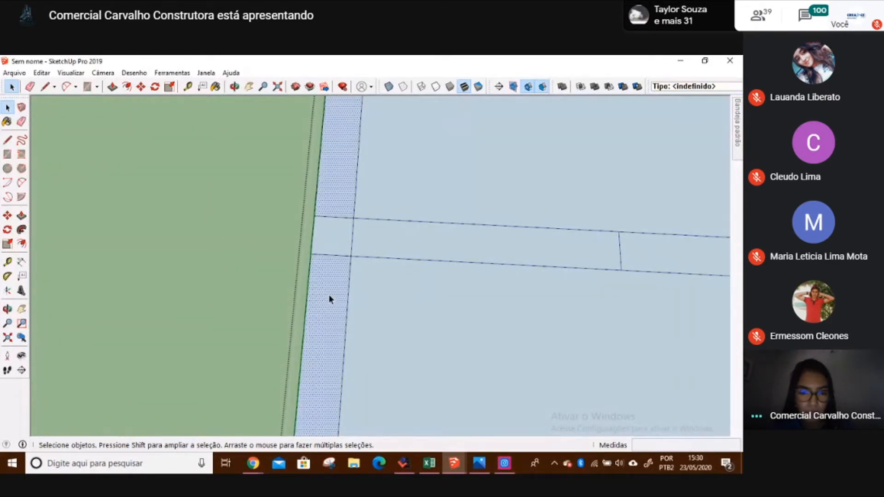
pyautogui.click(389, 328)
pyautogui.click(328, 304)
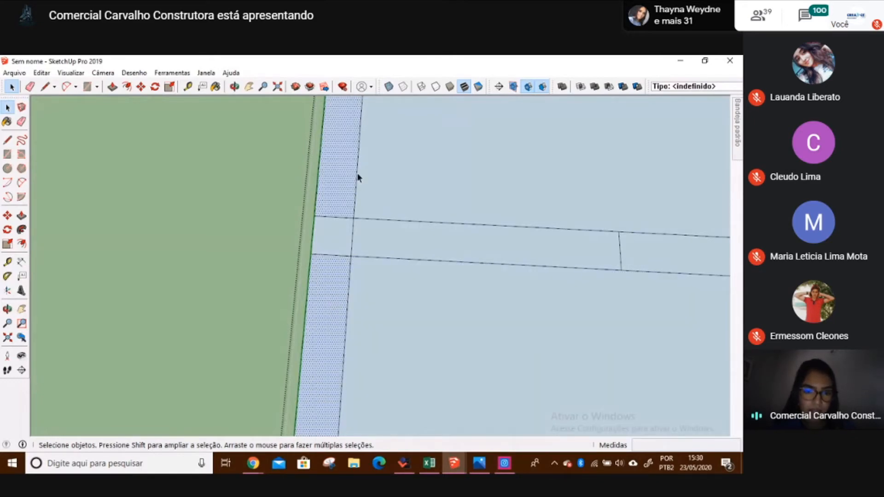
# - Extend the front wall's outer edge across the side wall with a line
pyautogui.scroll(-5, 381, 191)
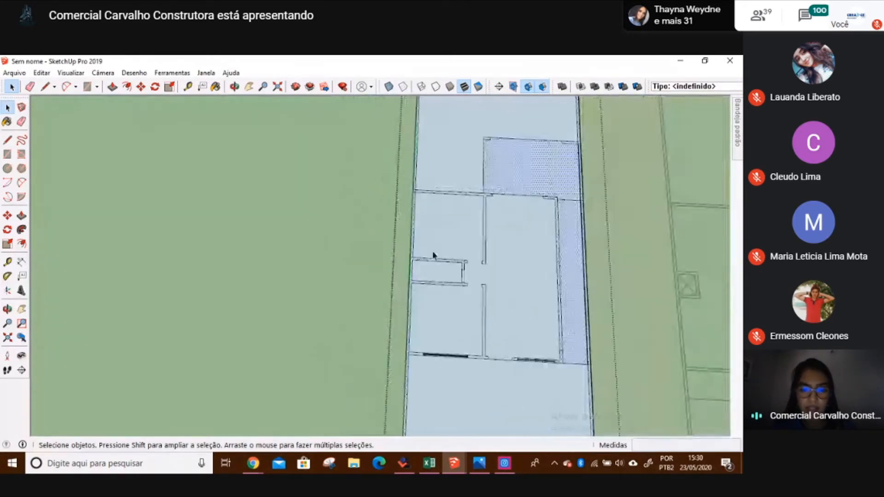
pyautogui.moveTo(452, 323)
pyautogui.mouseDown(button='middle')
pyautogui.moveTo(414, 180)
pyautogui.moveTo(386, 167)
pyautogui.mouseUp(button='middle')
pyautogui.moveTo(460, 207); pyautogui.dragTo(369, 340, button='middle')
pyautogui.scroll(5, 389, 216)
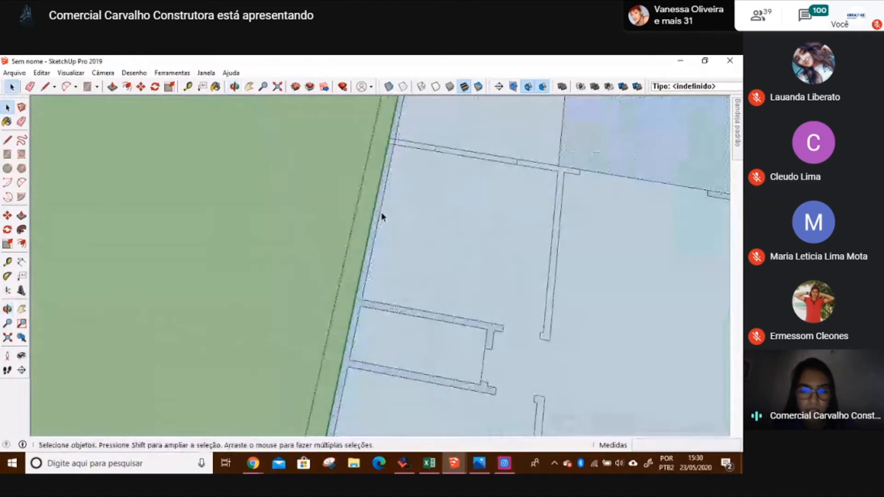
pyautogui.scroll(-1, 381, 215)
pyautogui.scroll(2, 352, 199)
pyautogui.scroll(-2, 395, 223)
pyautogui.moveTo(397, 235)
pyautogui.mouseDown(button='middle')
pyautogui.moveTo(377, 292)
pyautogui.moveTo(387, 221)
pyautogui.mouseUp(button='middle')
pyautogui.scroll(4, 349, 305)
pyautogui.press('l')
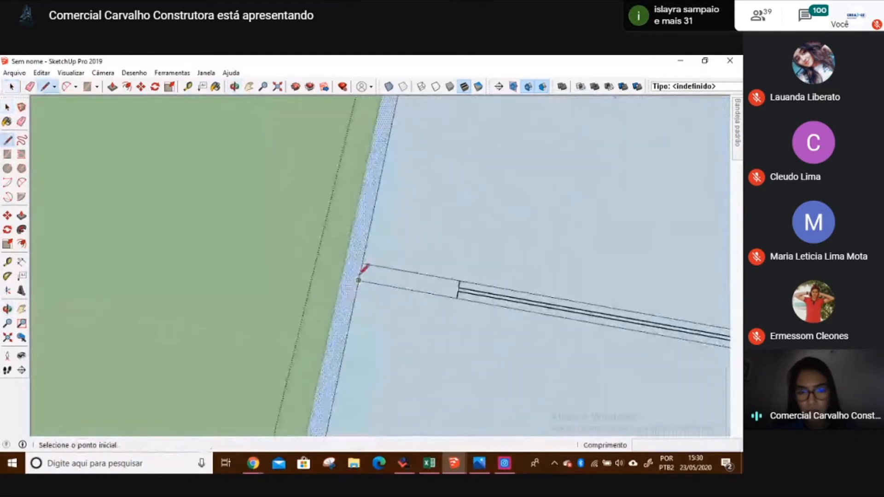
pyautogui.click(359, 279)
pyautogui.press('Escape')
pyautogui.press('space')
# - Erase the dividing line between the front wall and the side wall at their junction
pyautogui.scroll(-3, 357, 246)
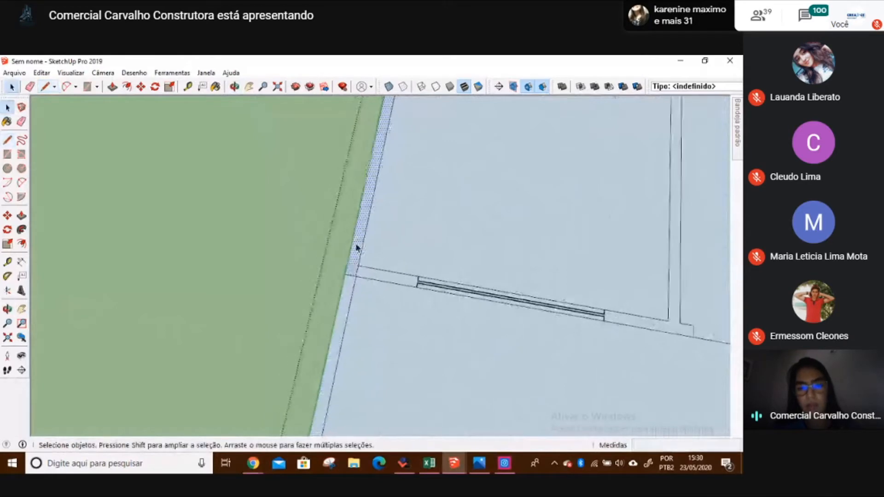
pyautogui.scroll(3, 357, 249)
pyautogui.press('e')
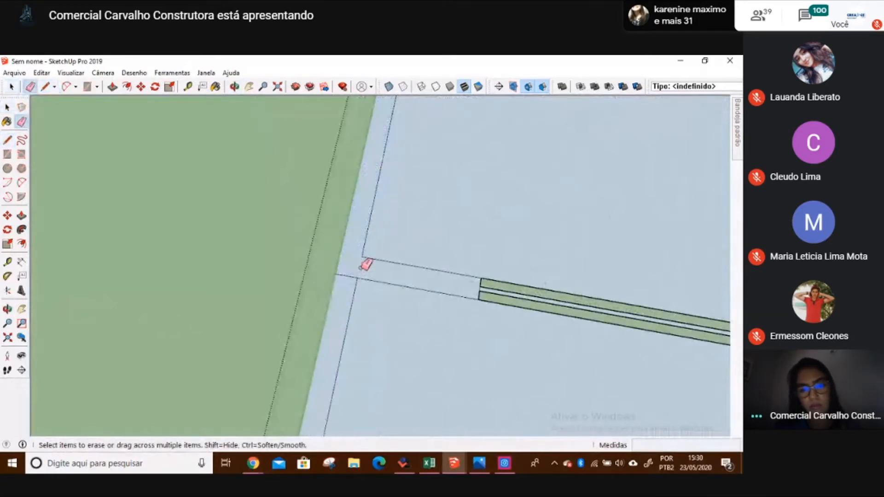
# - Erase the inner frame lines of the front window nearest the junction
pyautogui.scroll(3, 362, 262)
pyautogui.scroll(3, 424, 211)
pyautogui.scroll(3, 460, 282)
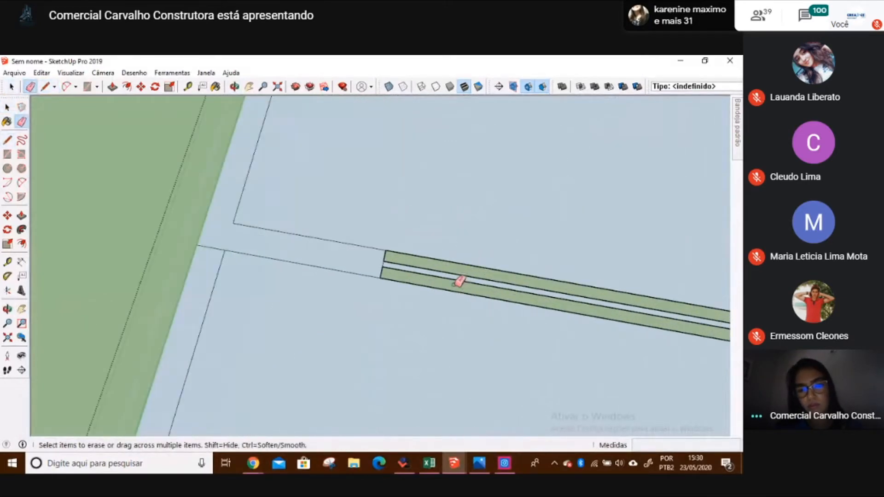
pyautogui.click(458, 271)
pyautogui.press('space')
pyautogui.moveTo(454, 274)
pyautogui.mouseDown(button='middle')
pyautogui.moveTo(472, 261)
pyautogui.moveTo(400, 266)
pyautogui.mouseUp(button='middle')
# - Draw a rectangle over the emptied window opening, corner to corner, and select its new face
pyautogui.press('r')
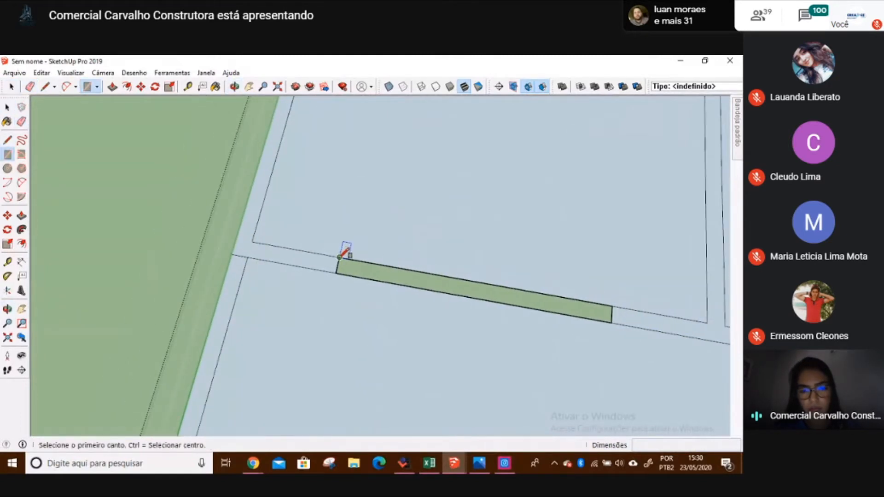
pyautogui.click(340, 256)
pyautogui.click(612, 321)
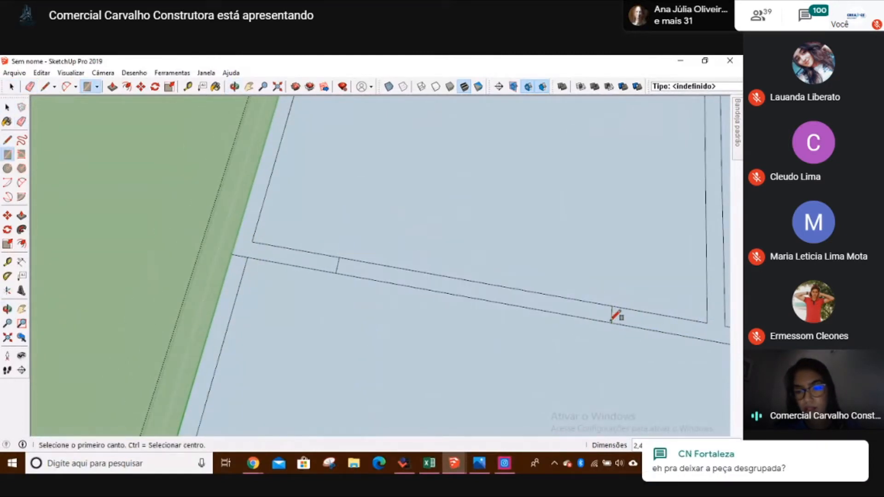
pyautogui.press('space')
pyautogui.click(459, 292)
# - Draw a rectangle over the short wall piece between the second front window and the corridor-side wall
pyautogui.moveTo(353, 278); pyautogui.dragTo(337, 230, button='middle')
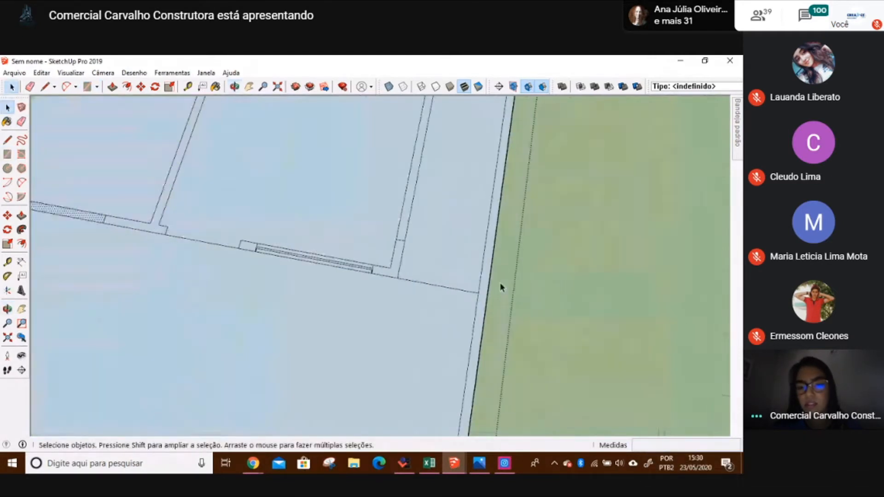
pyautogui.scroll(-2, 405, 254)
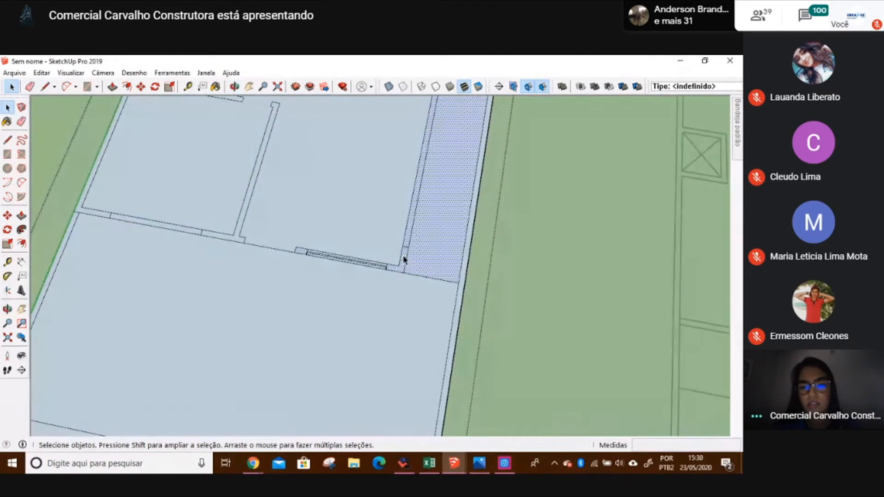
pyautogui.scroll(3, 403, 258)
pyautogui.press('r')
pyautogui.click(394, 277)
pyautogui.press('Escape')
pyautogui.press('space')
pyautogui.scroll(-5, 425, 244)
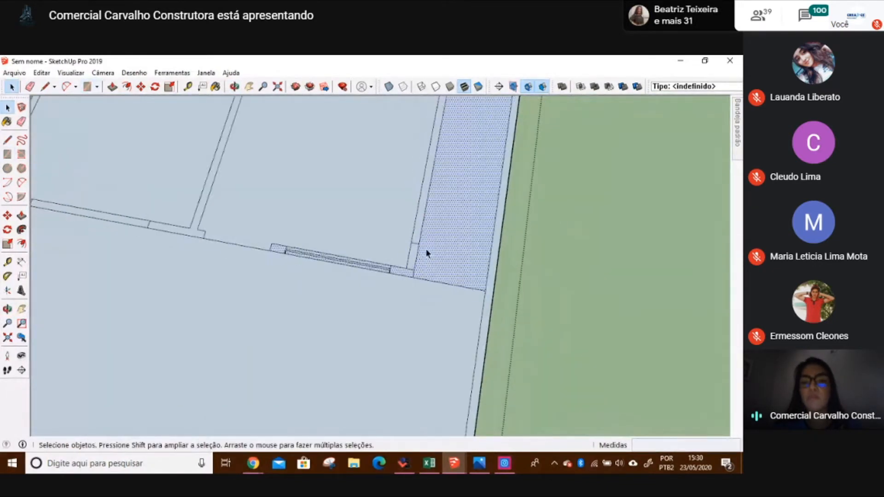
pyautogui.keyDown('shift'); pyautogui.moveTo(380, 148); pyautogui.dragTo(354, 315, button='middle'); pyautogui.keyUp('shift')
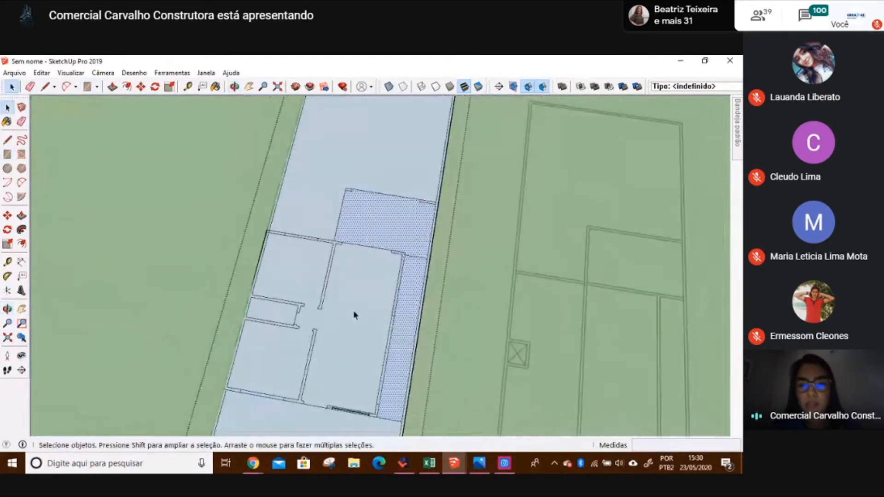
pyautogui.scroll(-4, 379, 220)
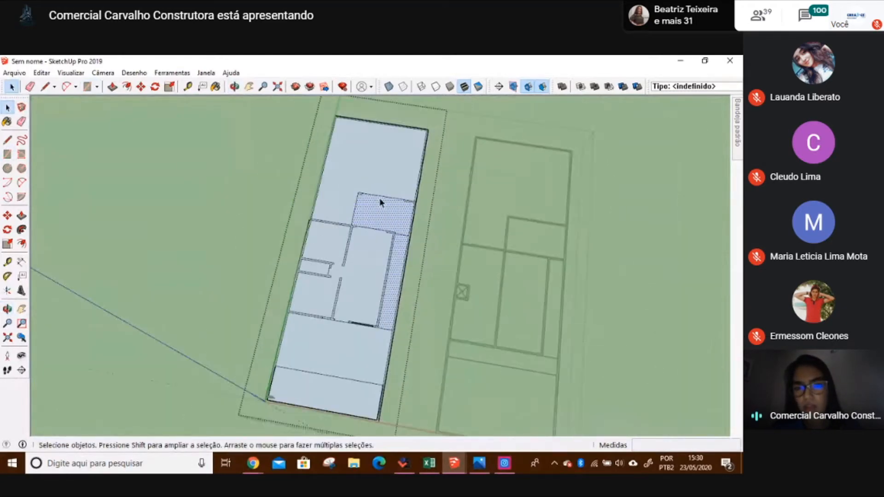
pyautogui.scroll(2, 302, 178)
pyautogui.moveTo(275, 307)
pyautogui.mouseDown(button='middle')
pyautogui.moveTo(371, 253)
pyautogui.moveTo(278, 243)
pyautogui.moveTo(349, 333)
pyautogui.moveTo(306, 329)
pyautogui.moveTo(283, 183)
pyautogui.mouseUp(button='middle')
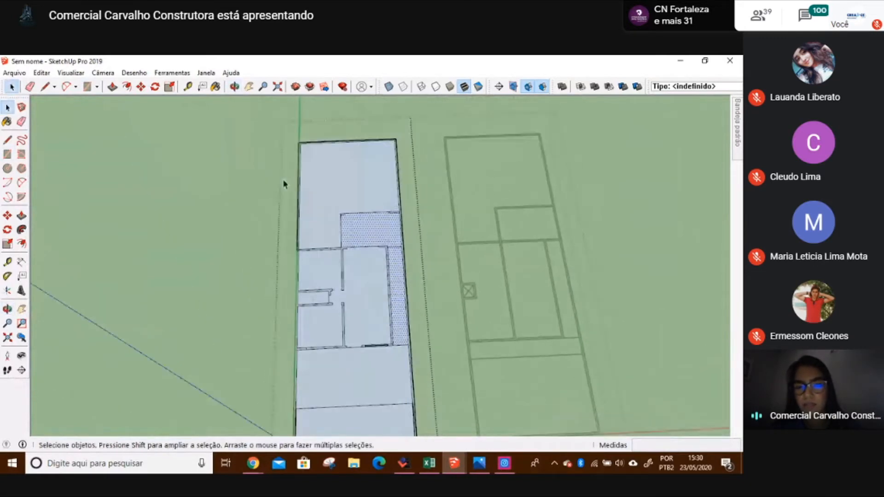
pyautogui.scroll(-5, 308, 172)
pyautogui.scroll(10, 340, 251)
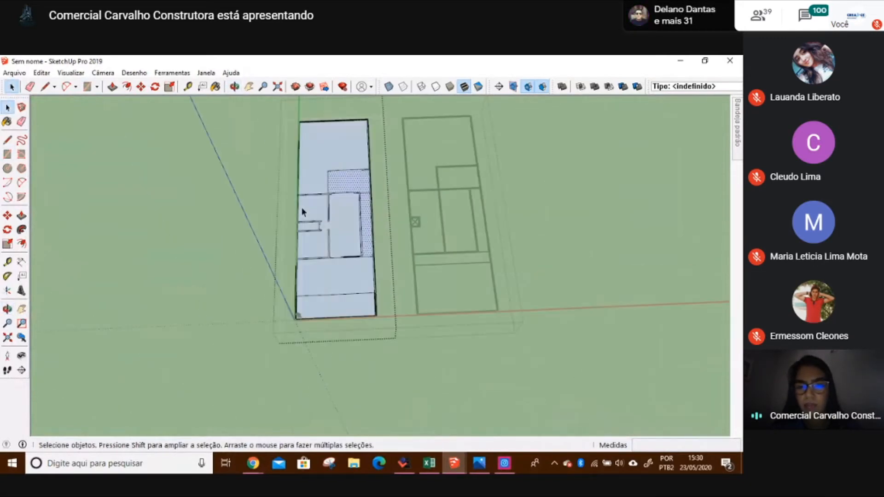
# - Draw a rectangle over the rear corner of the corridor-side wall, erase the dividing line there and select the joined face
pyautogui.scroll(6, 376, 207)
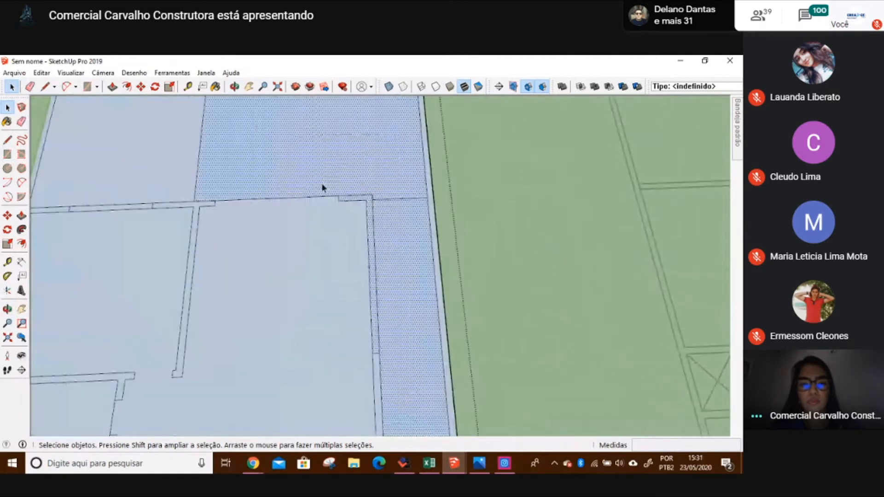
pyautogui.press('r')
pyautogui.click(310, 181)
pyautogui.click(380, 189)
pyautogui.press('space')
pyautogui.scroll(1, 371, 204)
pyautogui.press('e')
pyautogui.click(380, 188)
pyautogui.press('space')
pyautogui.click(381, 189)
# - Check the faces of the corridor-side wall and erase the dividing line at its corner with the front wall
pyautogui.scroll(-4, 380, 189)
pyautogui.scroll(-2, 366, 339)
pyautogui.keyDown('shift'); pyautogui.moveTo(358, 323); pyautogui.dragTo(341, 193, button='middle'); pyautogui.keyUp('shift')
pyautogui.click(368, 296)
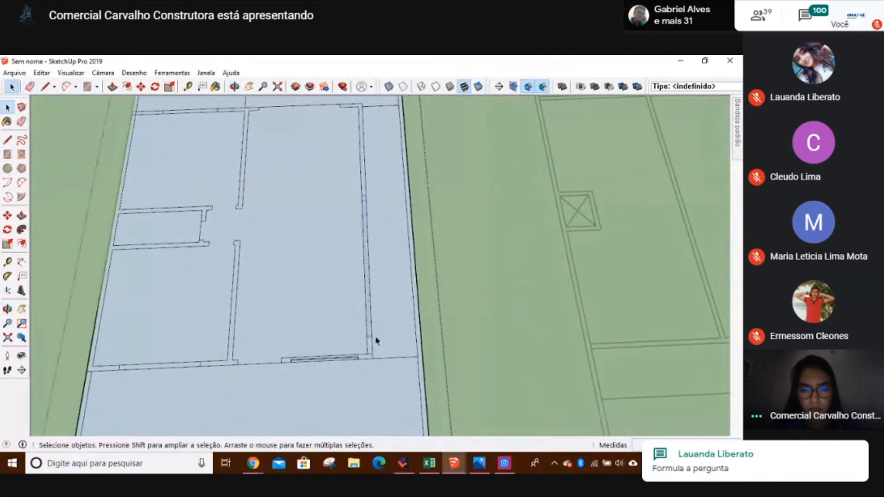
pyautogui.click(371, 353)
pyautogui.scroll(4, 371, 353)
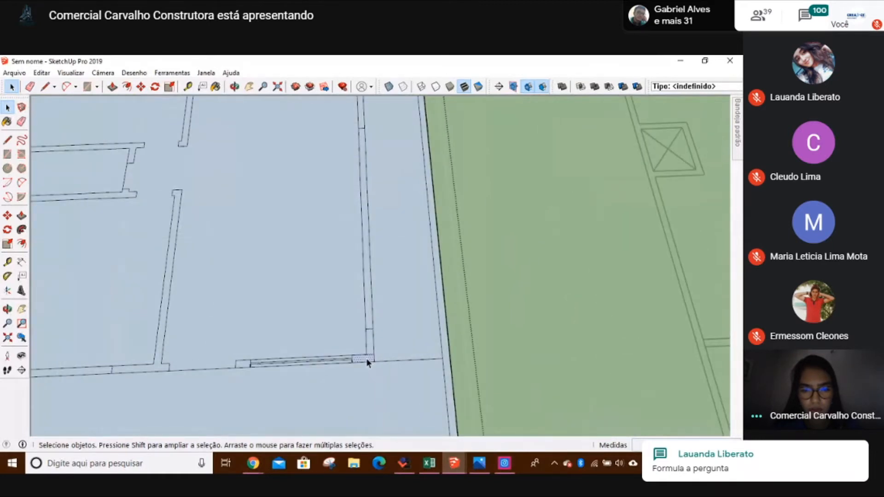
pyautogui.scroll(2, 367, 359)
pyautogui.scroll(1, 371, 355)
pyautogui.press('e')
pyautogui.click(374, 352)
pyautogui.press('space')
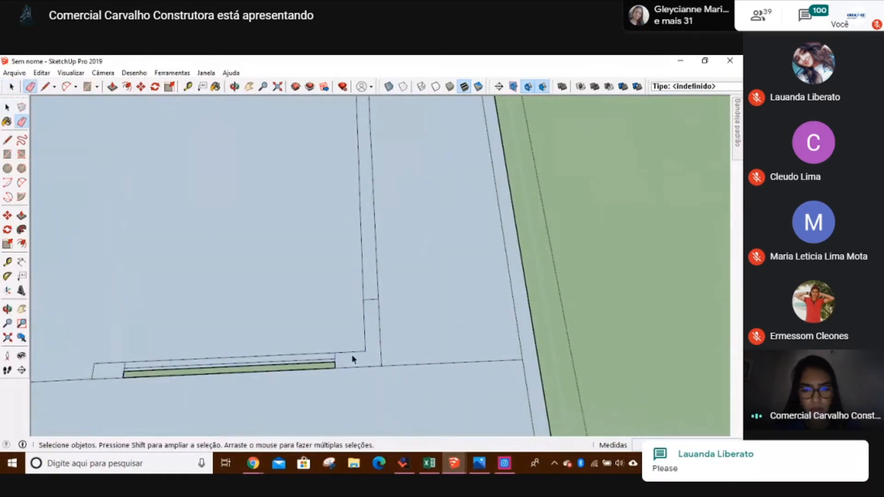
# - Erase the second front window's inner frame lines and draw a 2.00 m by 0.15 m rectangle over its opening
pyautogui.moveTo(200, 351); pyautogui.dragTo(302, 321, button='middle')
pyautogui.press('e')
pyautogui.scroll(1, 286, 326)
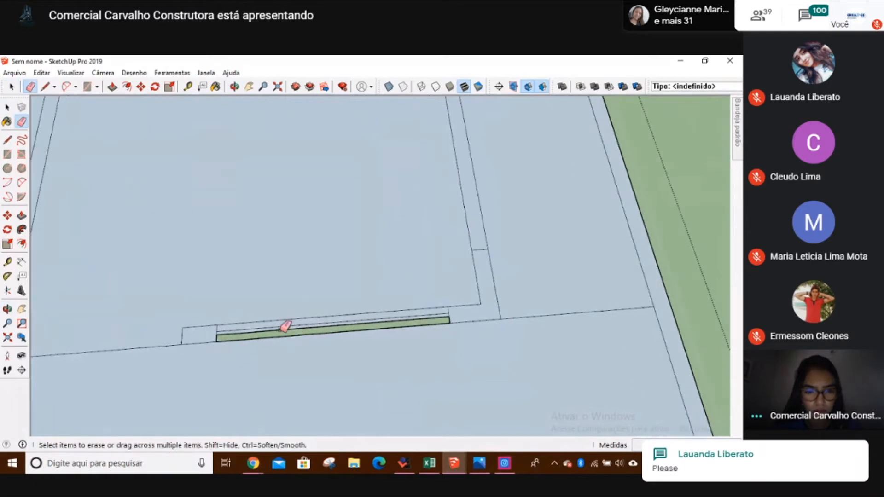
pyautogui.click(279, 328)
pyautogui.press('r')
pyautogui.click(217, 325)
pyautogui.click(450, 322)
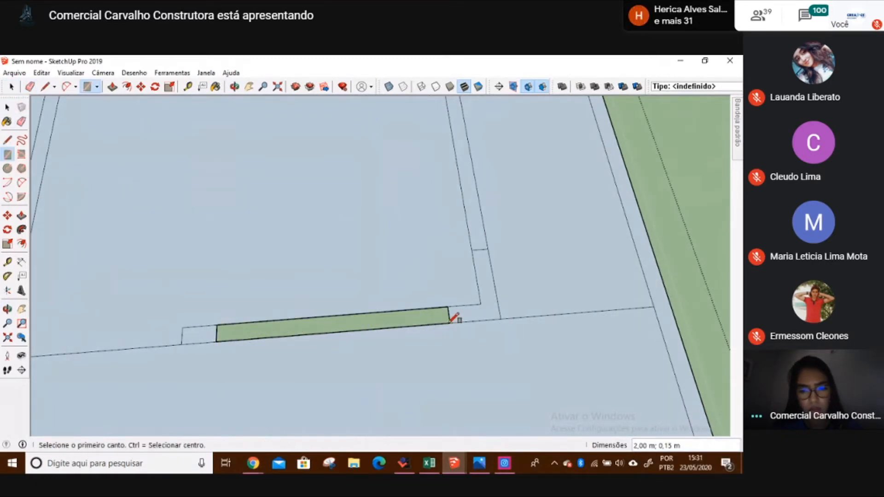
# - Fill the window opening by drawing a rectangle about 0.37 m by 0.15 m at its end, and erase the extra dividing line
pyautogui.click(450, 322)
pyautogui.click(405, 309)
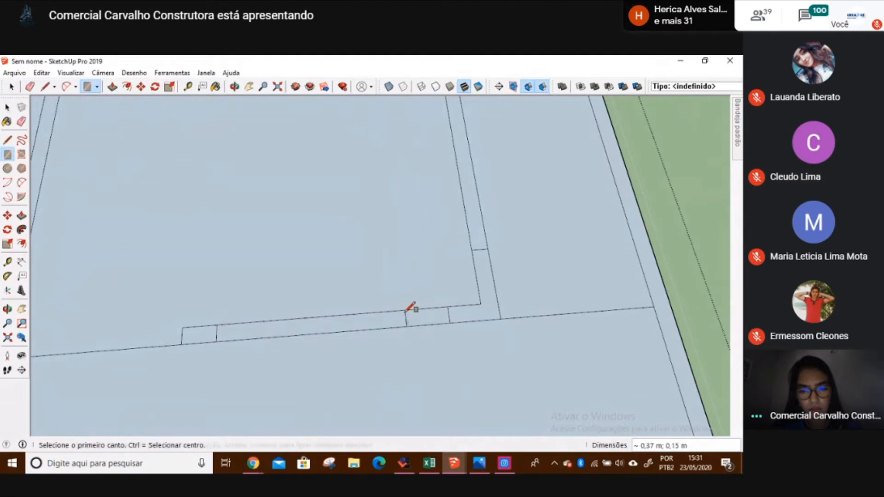
pyautogui.press('space')
pyautogui.press('e')
pyautogui.click(406, 320)
pyautogui.press('space')
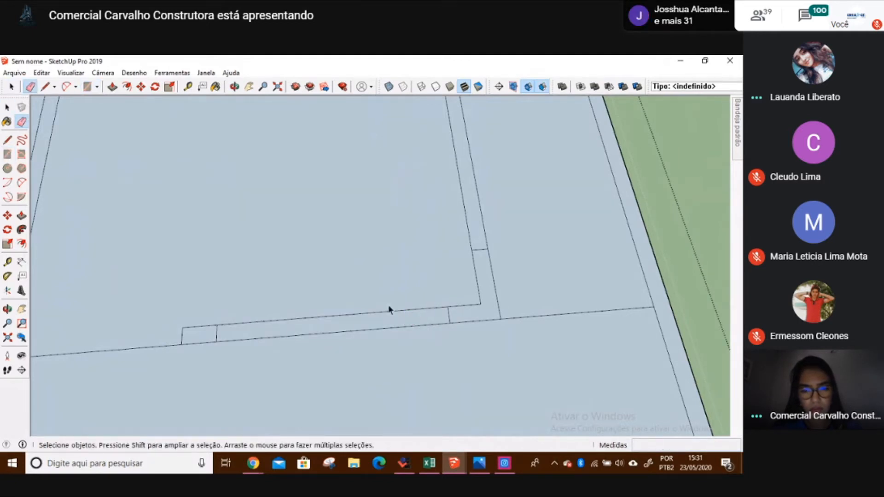
# - Check the window face, the wall stub beside it and the house floor by selecting each face
pyautogui.click(255, 332)
pyautogui.click(195, 338)
pyautogui.scroll(-1, 203, 329)
pyautogui.scroll(-3, 205, 329)
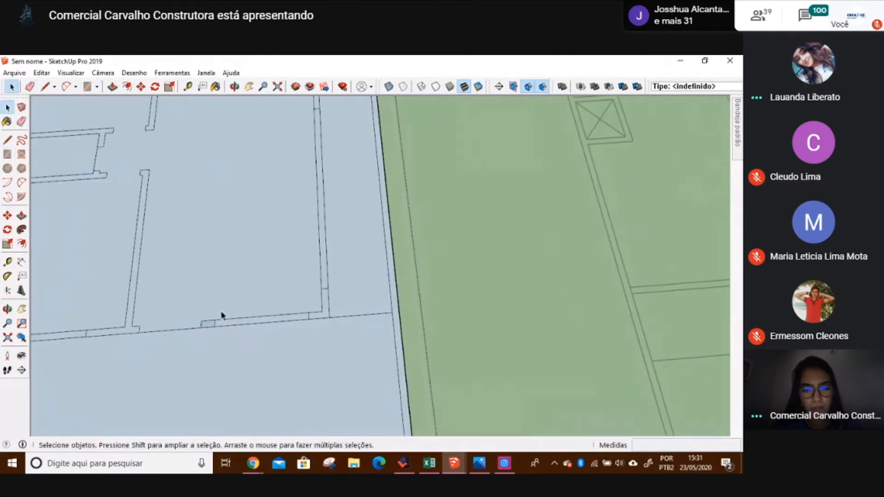
pyautogui.click(303, 283)
pyautogui.click(288, 266)
# - Leave the shaded floor plan's group, view both plans together and select the shaded plan
pyautogui.moveTo(242, 258); pyautogui.dragTo(319, 283, button='middle')
pyautogui.scroll(5, 373, 246)
pyautogui.scroll(-5, 371, 239)
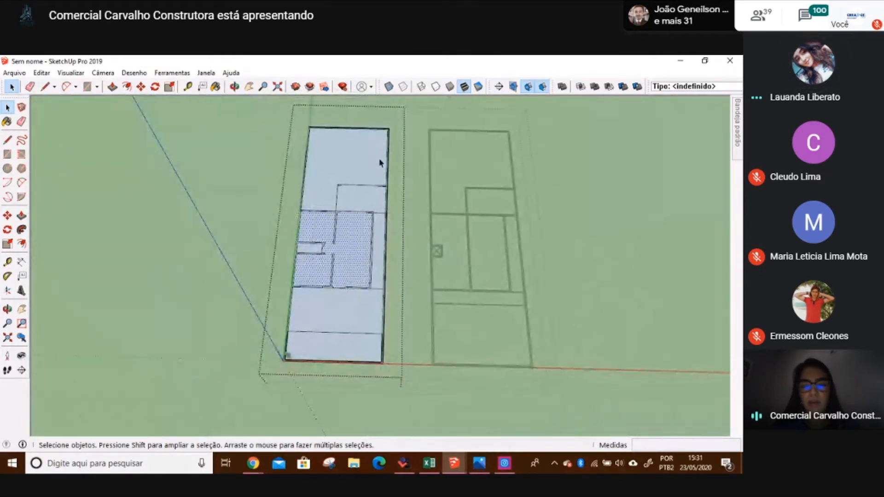
pyautogui.scroll(-3, 380, 162)
pyautogui.moveTo(380, 163)
pyautogui.mouseDown(button='middle')
pyautogui.moveTo(378, 109)
pyautogui.moveTo(388, 154)
pyautogui.mouseUp(button='middle')
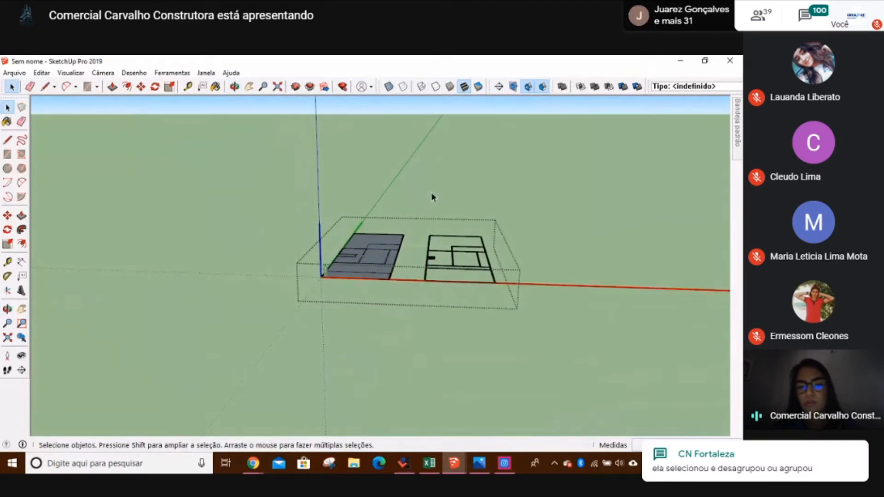
pyautogui.moveTo(414, 251); pyautogui.dragTo(445, 363, button='middle')
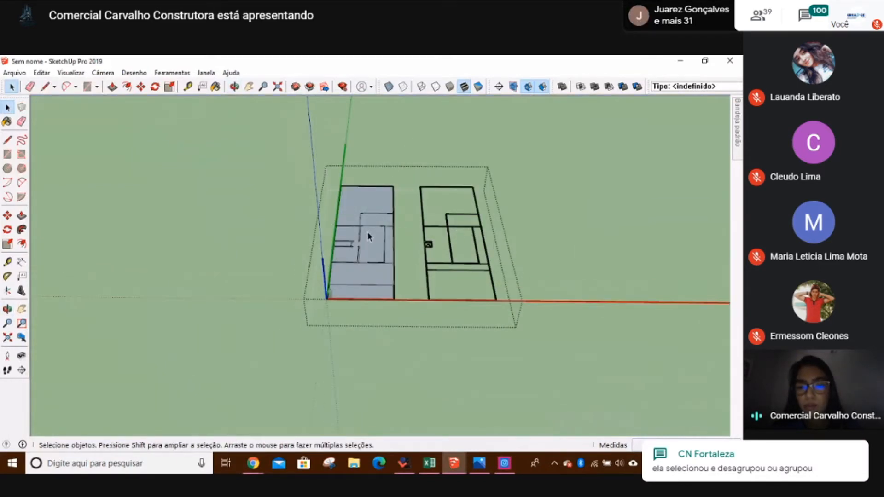
pyautogui.moveTo(483, 197)
pyautogui.mouseDown(button='middle')
pyautogui.moveTo(365, 247)
pyautogui.moveTo(381, 173)
pyautogui.moveTo(691, 184)
pyautogui.mouseUp(button='middle')
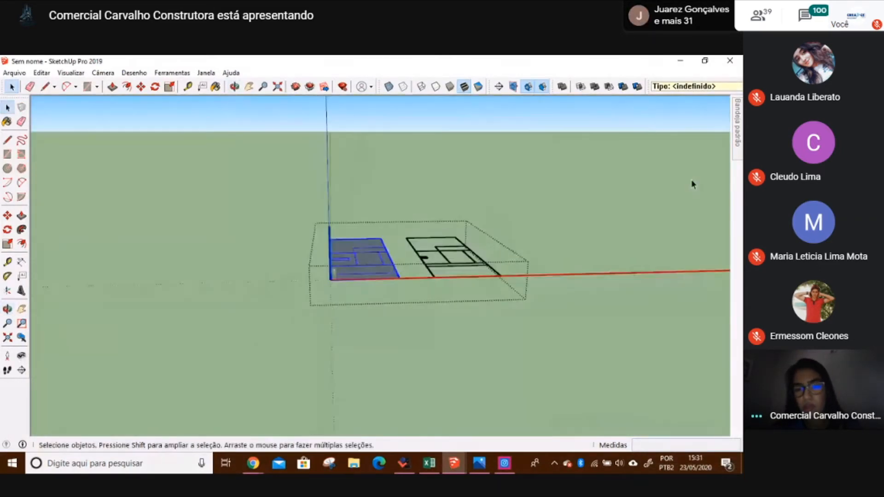
# - Close the outer group, reopen it and enter the shaded floor plan's group inside it for editing
pyautogui.click(559, 208)
pyautogui.moveTo(560, 208); pyautogui.dragTo(487, 278, button='middle')
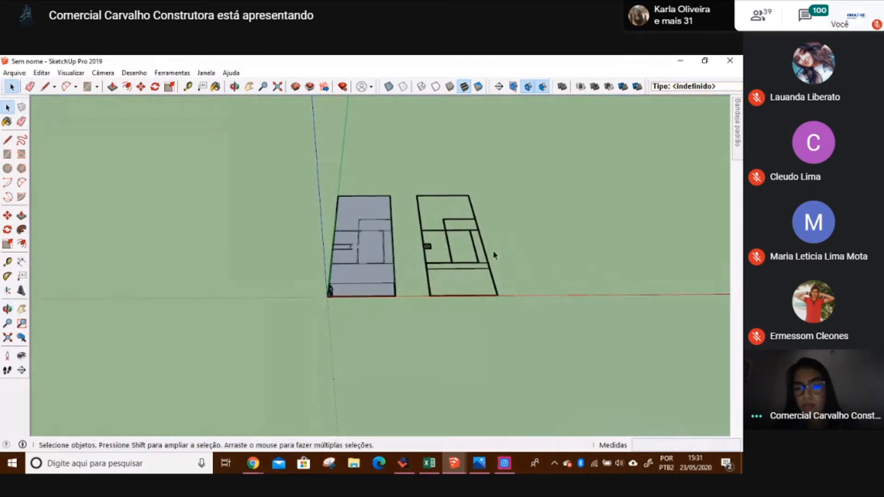
pyautogui.doubleClick(486, 264)
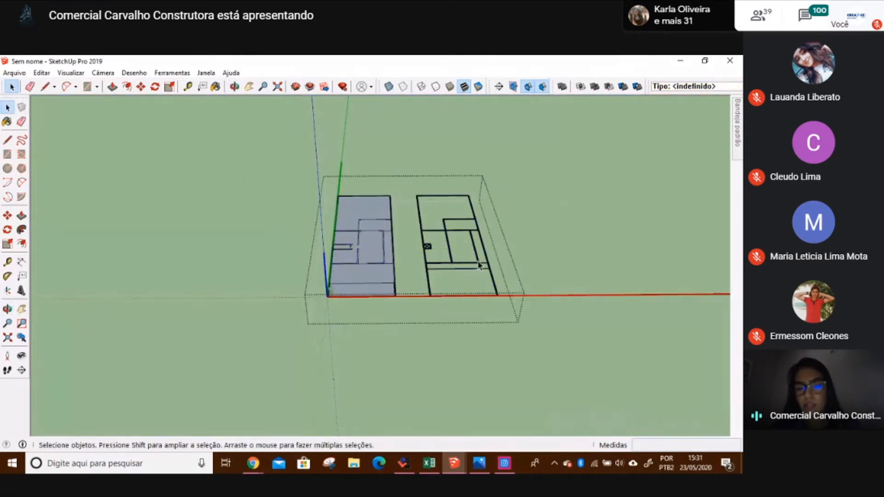
pyautogui.click(395, 291)
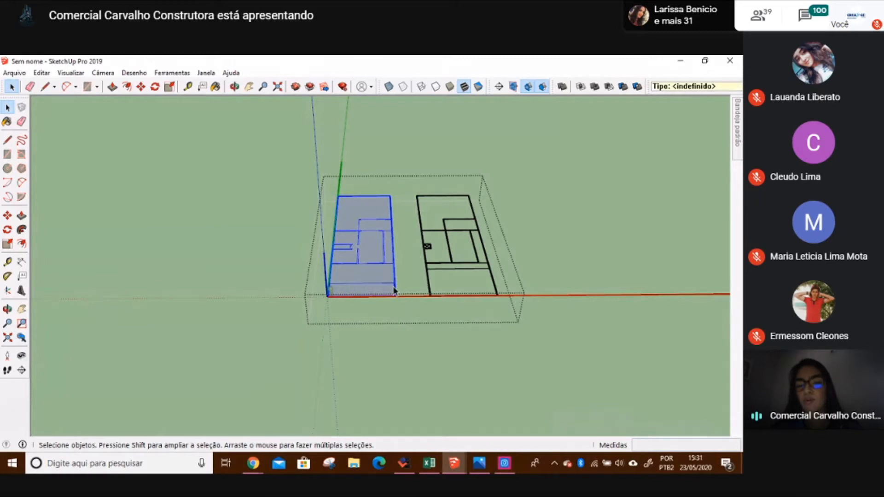
pyautogui.scroll(8, 380, 264)
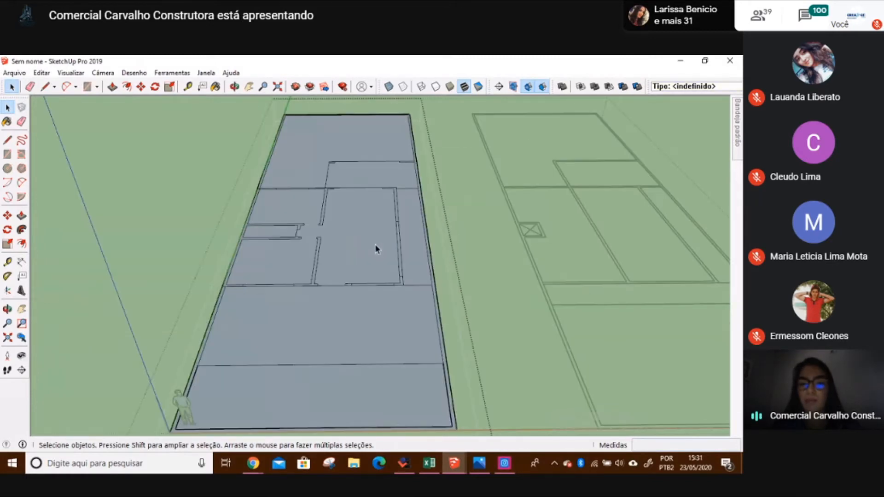
pyautogui.scroll(-5, 381, 258)
pyautogui.scroll(6, 347, 164)
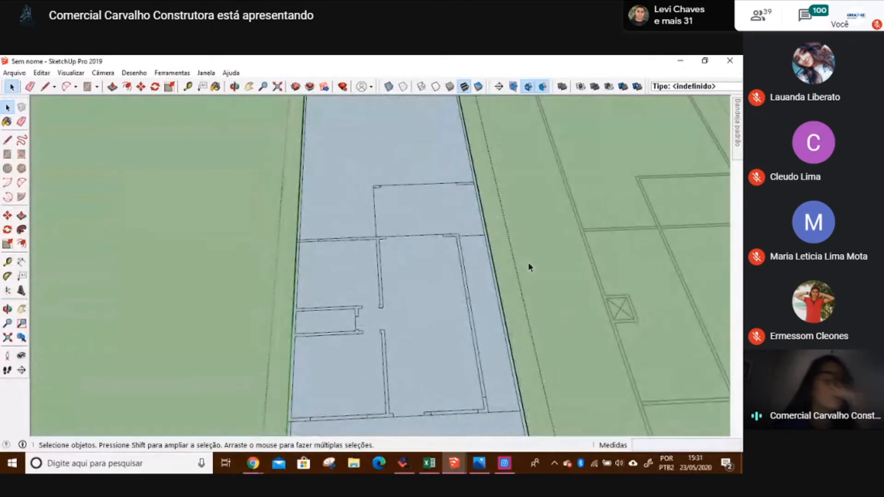
# - Check the small room's wall face and the interior wall between the front rooms by selecting each face
pyautogui.scroll(-3, 512, 252)
pyautogui.moveTo(488, 240); pyautogui.dragTo(416, 391, button='middle')
pyautogui.scroll(-3, 433, 335)
pyautogui.keyDown('shift'); pyautogui.moveTo(420, 311); pyautogui.dragTo(393, 211, button='middle'); pyautogui.keyUp('shift')
pyautogui.scroll(5, 350, 244)
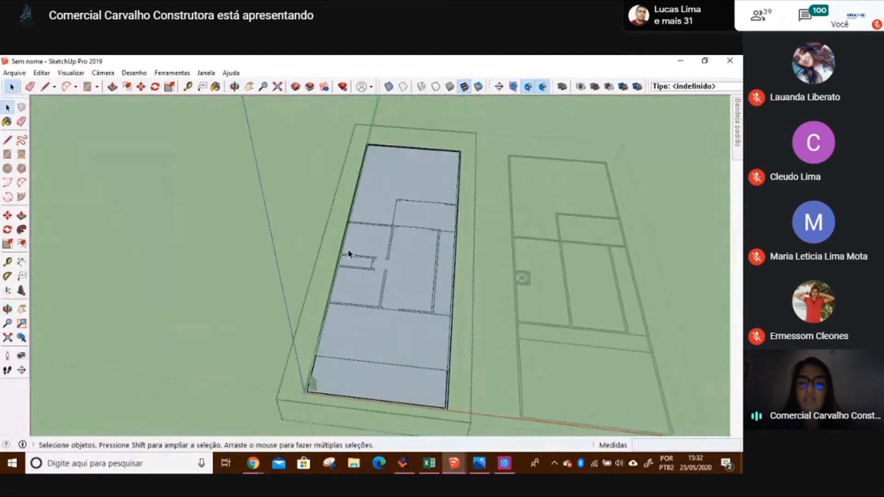
pyautogui.scroll(6, 365, 258)
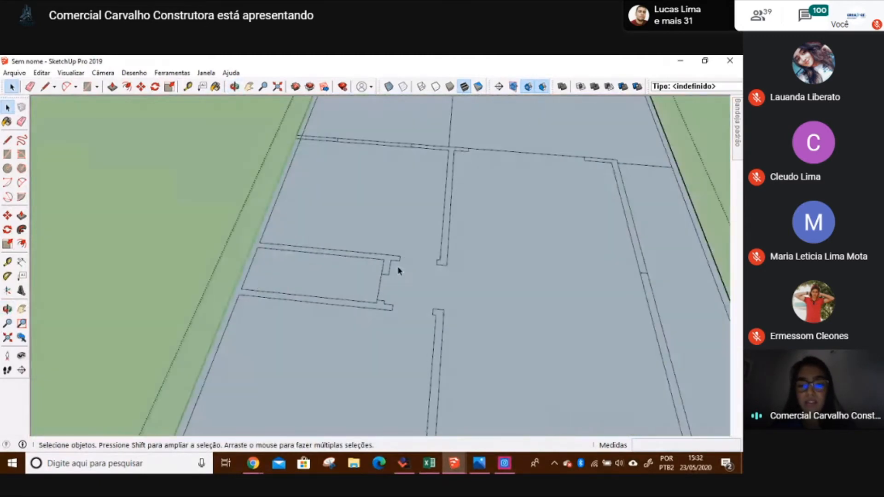
pyautogui.scroll(2, 388, 270)
pyautogui.click(386, 265)
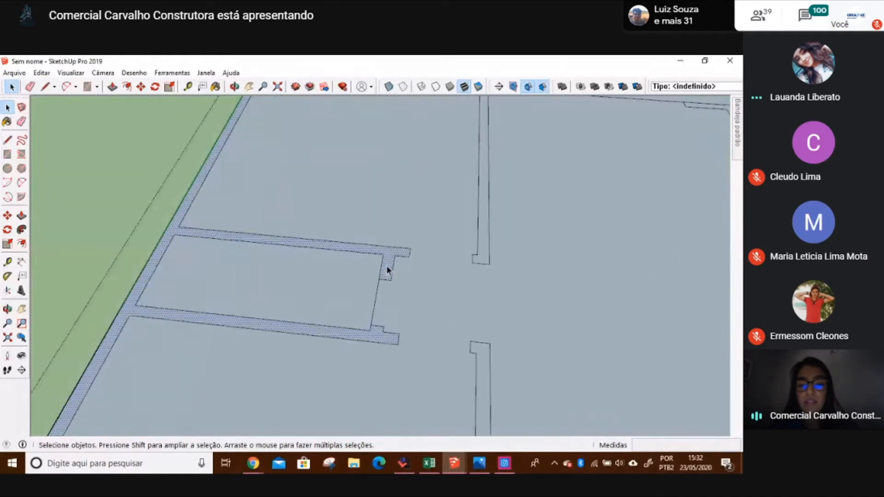
pyautogui.scroll(-5, 404, 275)
pyautogui.moveTo(430, 300); pyautogui.dragTo(397, 217, button='middle')
pyautogui.scroll(2, 382, 301)
pyautogui.click(384, 306)
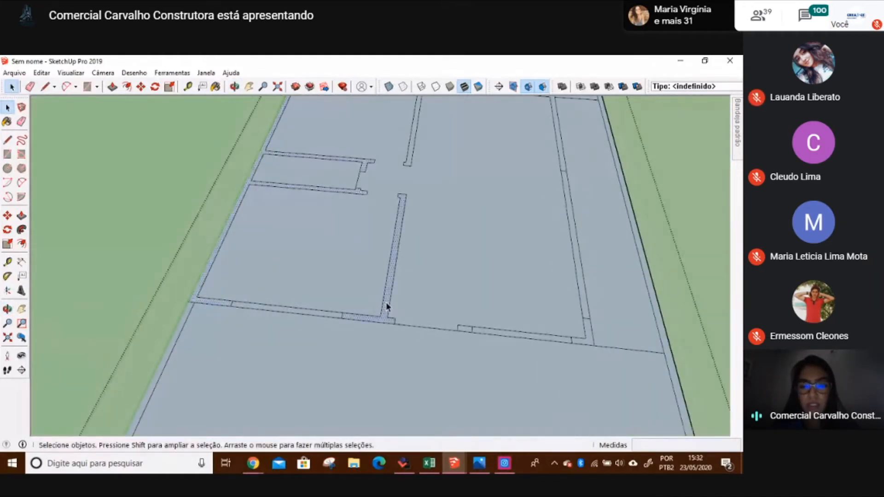
# - Check the faces across the house and the narrow side corridor by selecting them one by one
pyautogui.click(484, 178)
pyautogui.scroll(-2, 484, 178)
pyautogui.click(570, 223)
pyautogui.scroll(-2, 565, 299)
pyautogui.click(553, 343)
pyautogui.scroll(2, 549, 220)
pyautogui.moveTo(549, 219); pyautogui.dragTo(368, 243, button='middle')
pyautogui.click(378, 247)
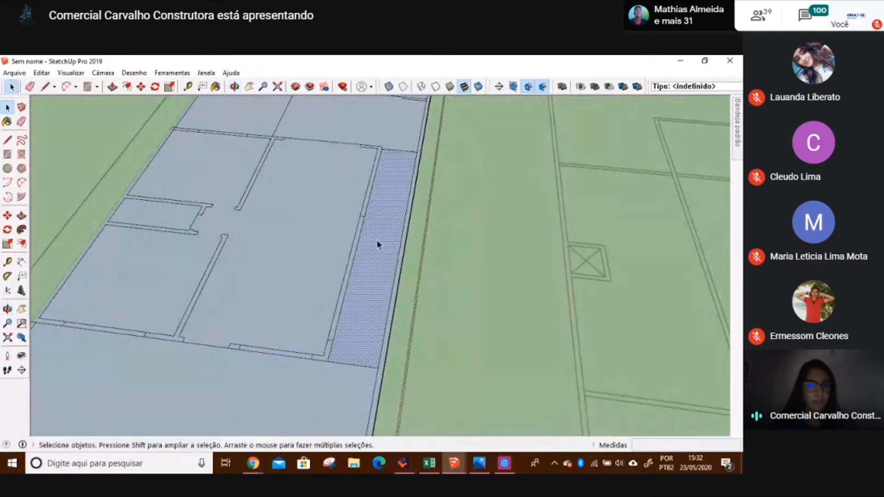
# - Check the house floor, the rear porch floor and the boundary wall by selecting each face
pyautogui.moveTo(142, 285); pyautogui.dragTo(197, 217, button='middle')
pyautogui.click(189, 258)
pyautogui.scroll(-3, 285, 224)
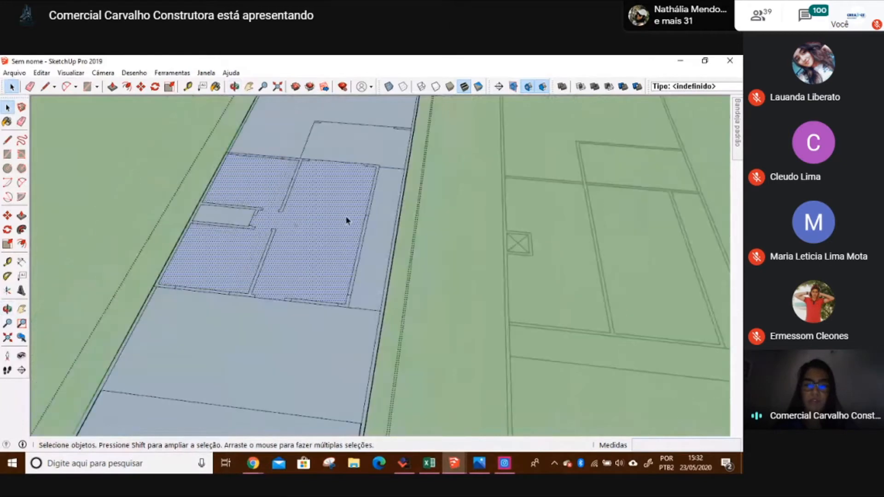
pyautogui.click(341, 154)
pyautogui.scroll(2, 403, 279)
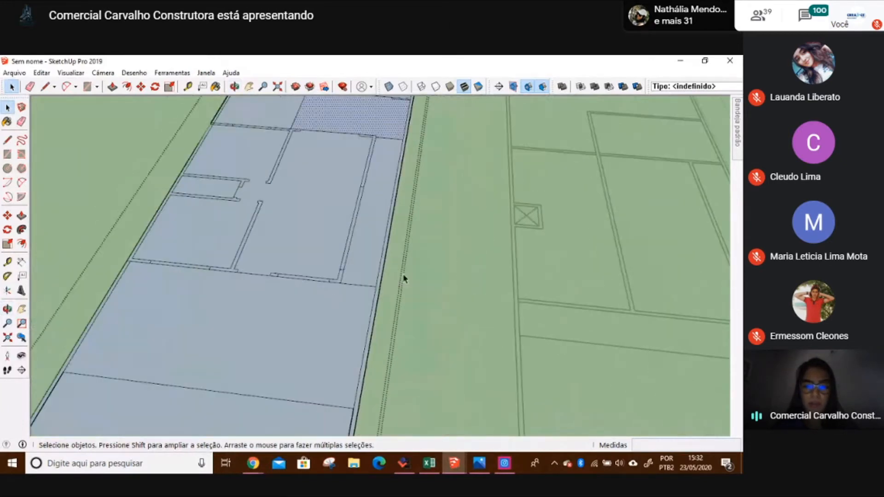
pyautogui.click(378, 289)
pyautogui.scroll(-3, 178, 299)
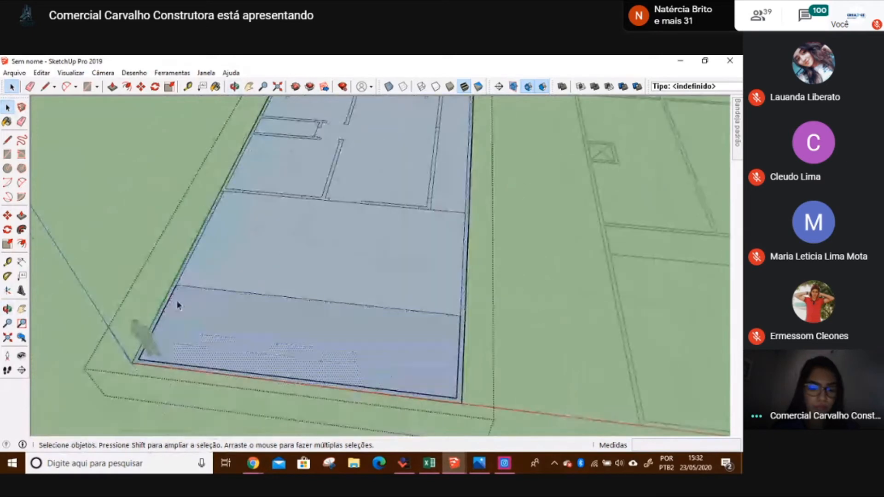
# - Separate the front yard strip from the boundary wall with a rectangle drawn from its corner, and erase the extra dividing line
pyautogui.press('r')
pyautogui.scroll(3, 186, 281)
pyautogui.click(176, 278)
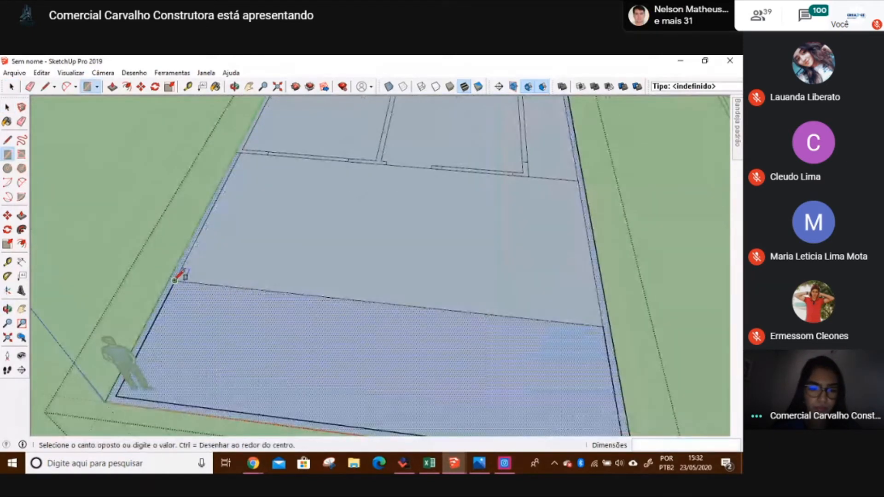
pyautogui.click(271, 416)
pyautogui.press('e')
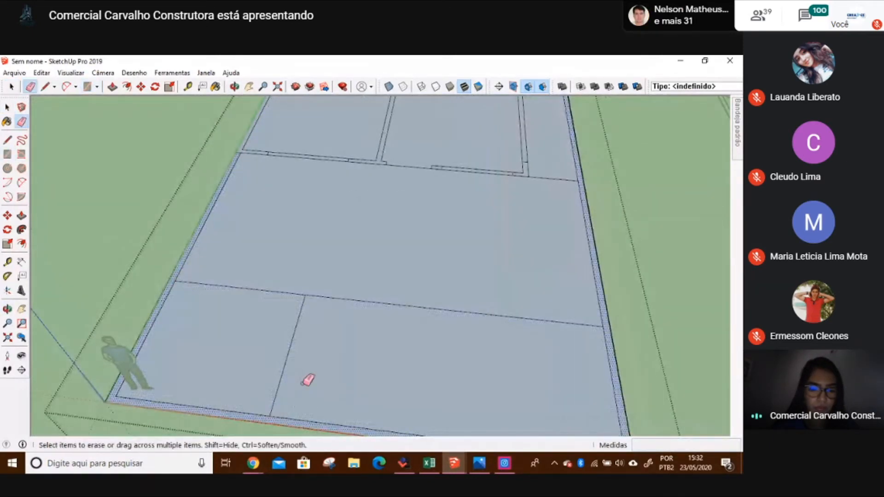
pyautogui.click(282, 376)
pyautogui.press('space')
pyautogui.click(282, 378)
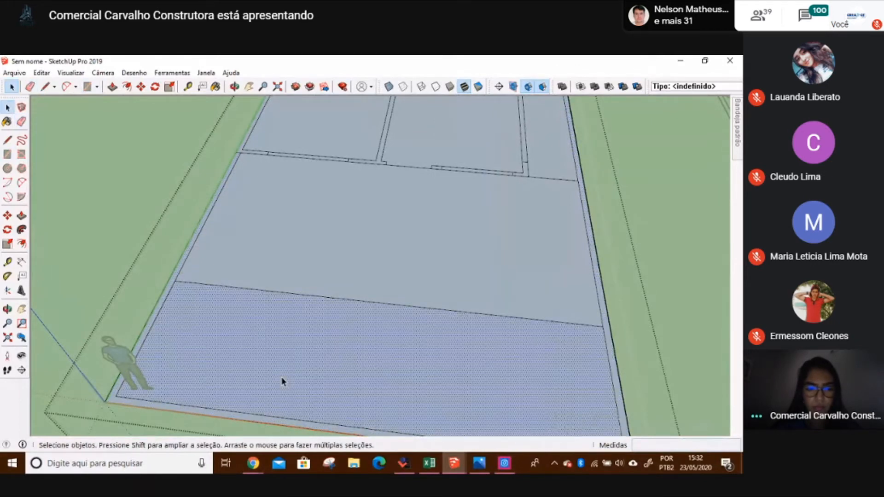
# - Check the rear yard face by selecting it, leave the shaded floor plan's group and select the whole plan
pyautogui.moveTo(281, 376)
pyautogui.mouseDown(button='middle')
pyautogui.moveTo(432, 292)
pyautogui.moveTo(447, 189)
pyautogui.moveTo(395, 366)
pyautogui.mouseUp(button='middle')
pyautogui.click(410, 259)
pyautogui.scroll(3, 416, 251)
pyautogui.scroll(2, 482, 225)
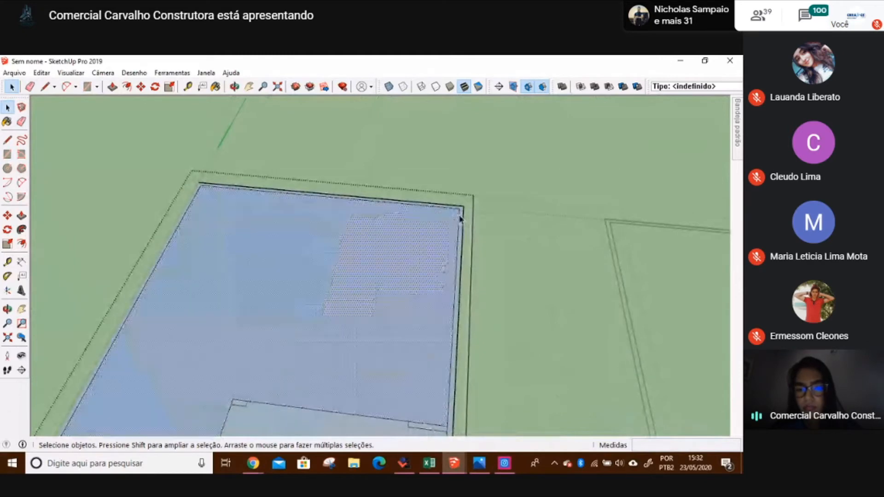
pyautogui.scroll(-2, 506, 221)
pyautogui.scroll(-3, 510, 221)
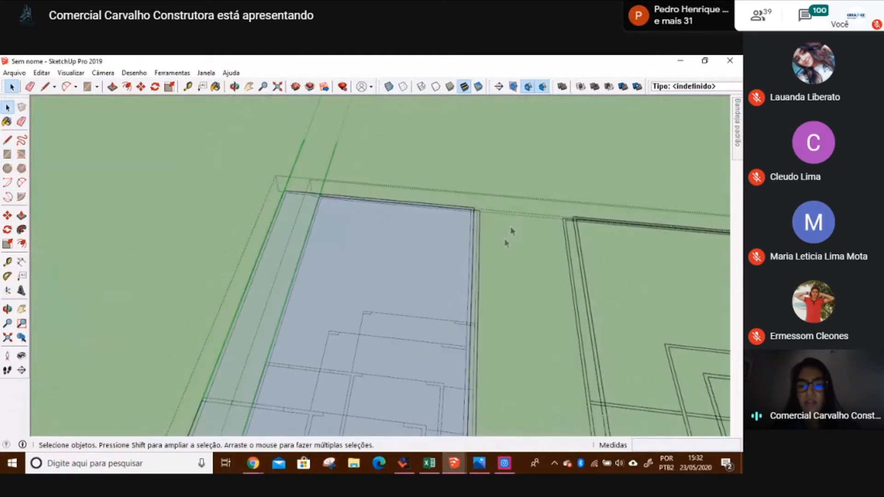
pyautogui.moveTo(498, 272); pyautogui.dragTo(493, 220, button='middle')
pyautogui.tripleClick(471, 237)
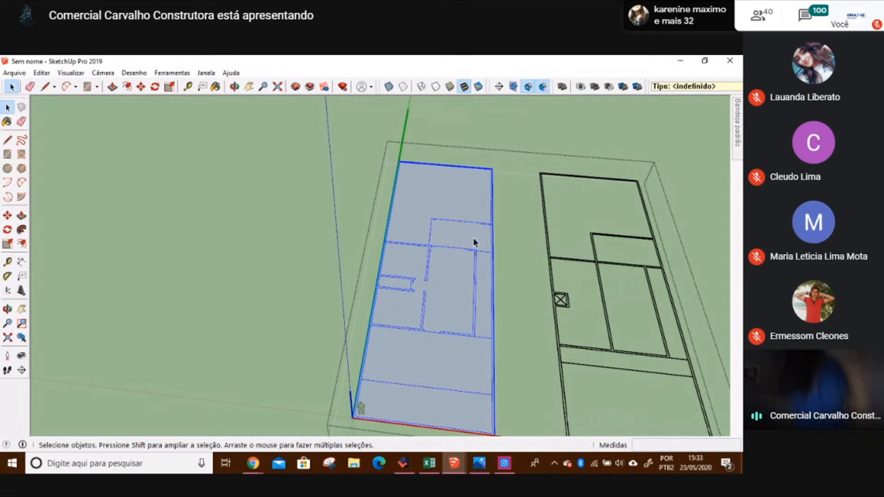
# - Switch to the Google Meet call, mute the microphone and return to SketchUp
pyautogui.click(255, 462)
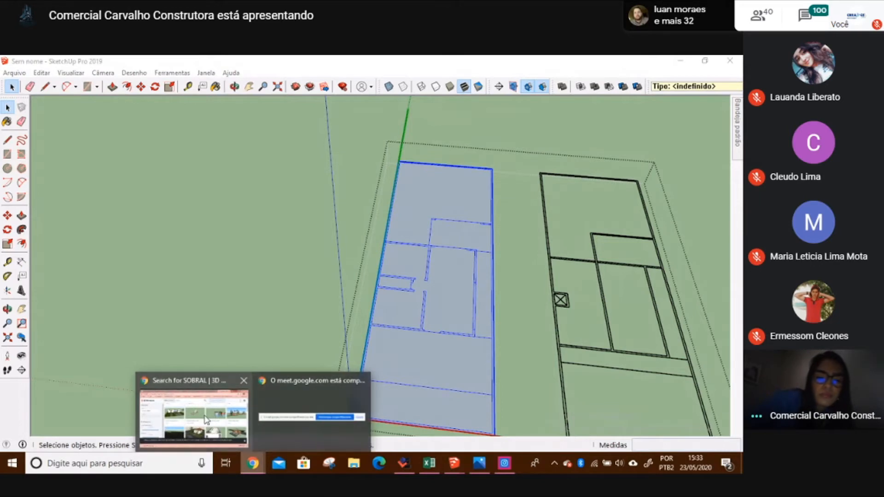
pyautogui.click(206, 420)
pyautogui.click(396, 64)
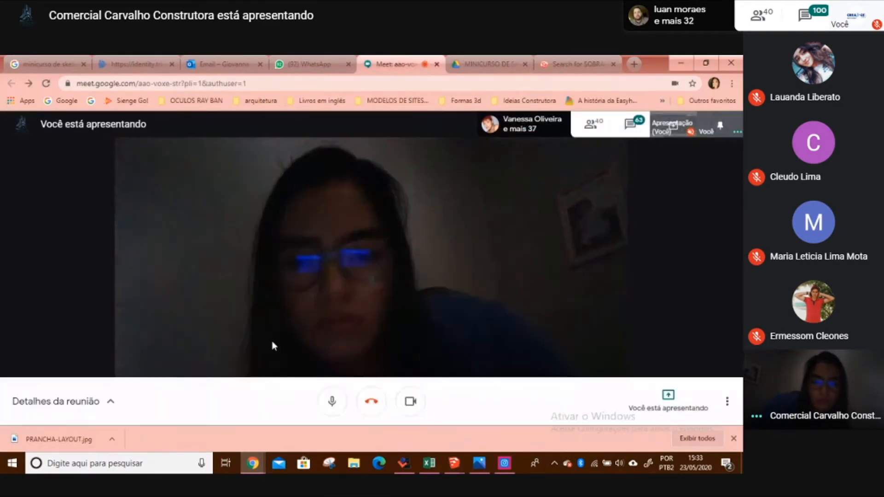
pyautogui.click(332, 412)
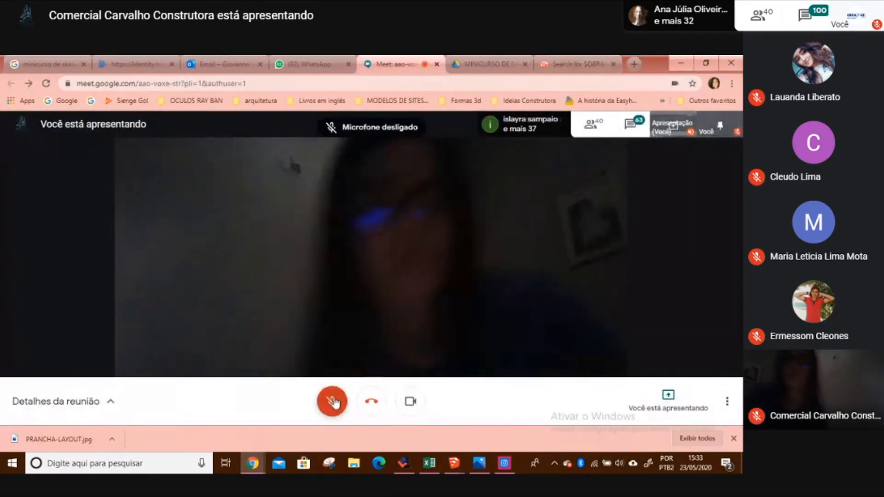
pyautogui.click(679, 61)
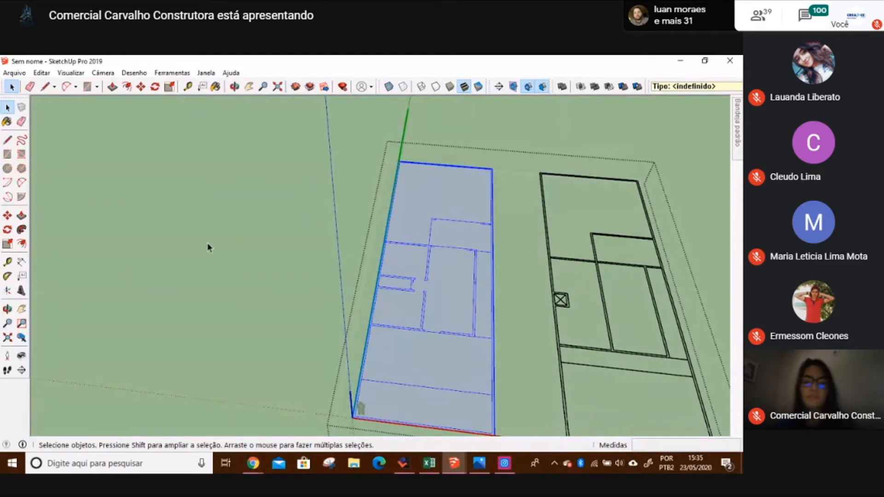
# - View both floor plans from another angle and switch back to the Google Meet call in Chrome
pyautogui.moveTo(417, 289)
pyautogui.mouseDown(button='middle')
pyautogui.moveTo(374, 217)
pyautogui.moveTo(397, 168)
pyautogui.mouseUp(button='middle')
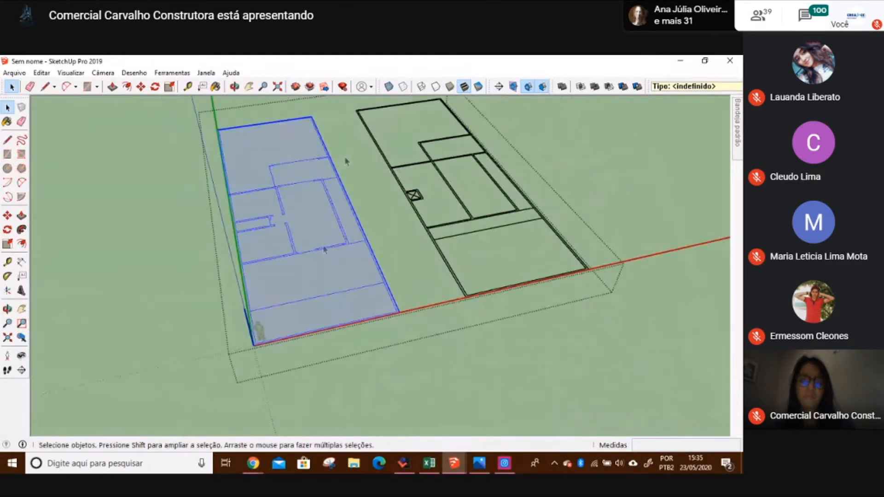
pyautogui.moveTo(252, 463)
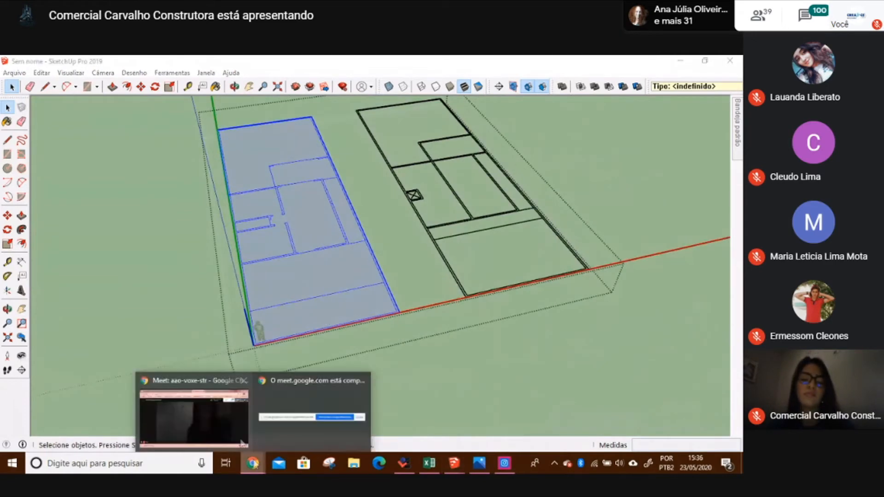
pyautogui.click(216, 421)
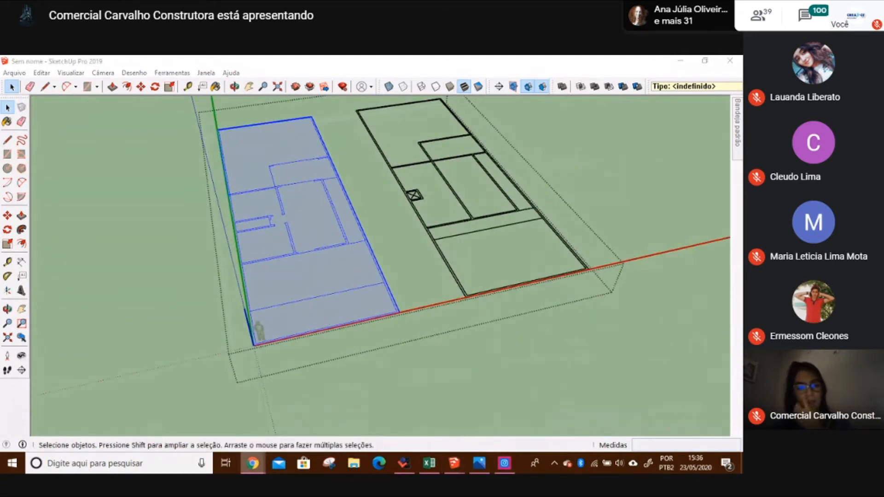
pyautogui.moveTo(252, 463)
pyautogui.click(208, 423)
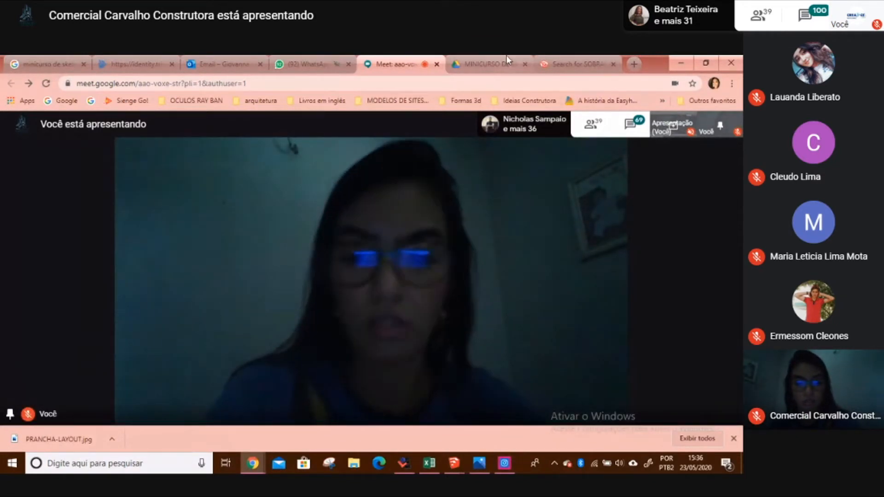
# - Open the meeting chat and read the participants' latest messages about painting and falling behind the explanations
pyautogui.click(629, 123)
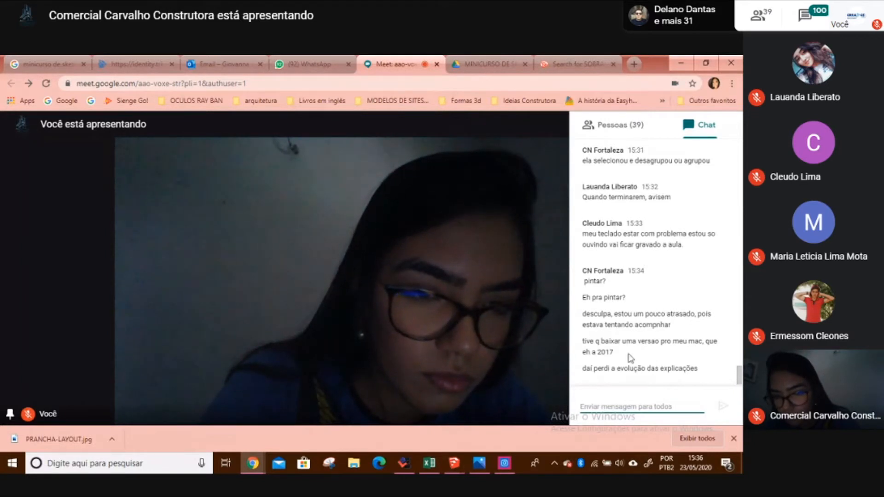
pyautogui.moveTo(660, 343); pyautogui.dragTo(708, 344)
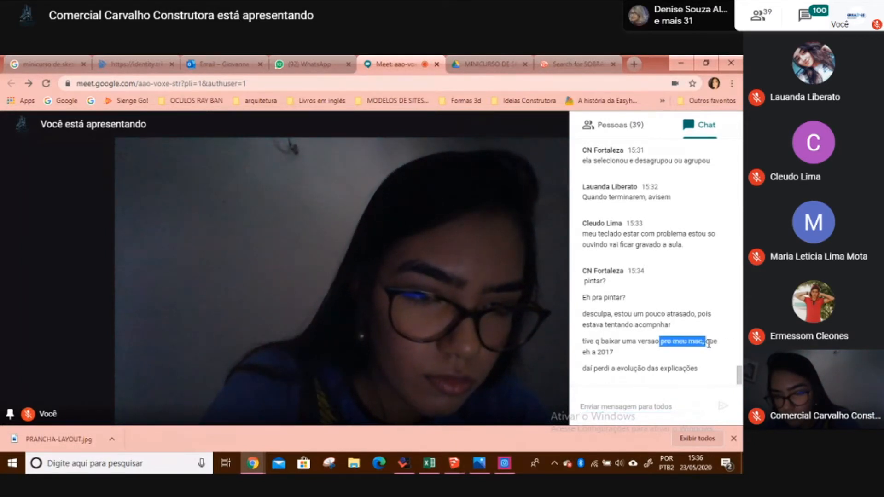
pyautogui.moveTo(630, 368); pyautogui.dragTo(701, 377)
pyautogui.click(667, 359)
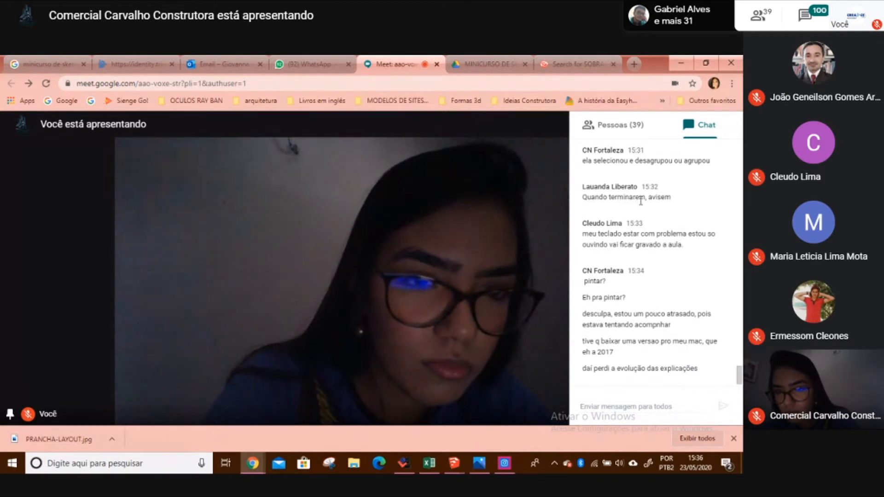
pyautogui.scroll(3, 649, 225)
pyautogui.scroll(-3, 649, 228)
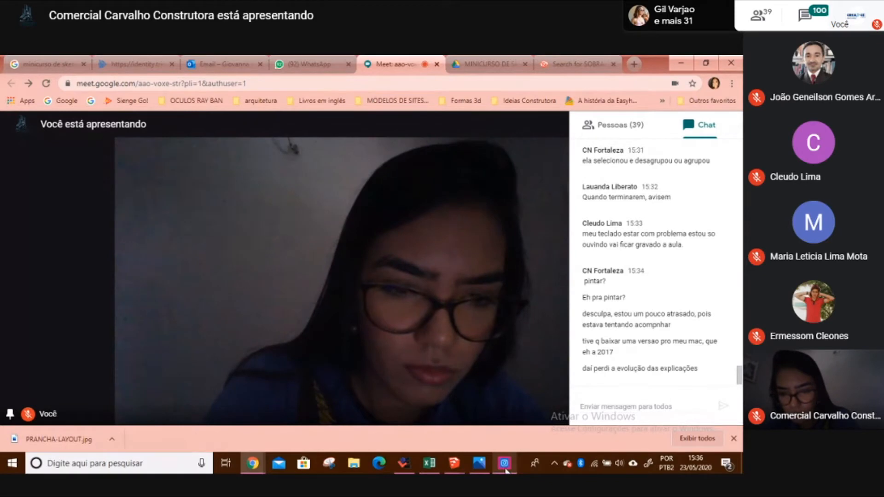
# - Close the meeting chat and turn on the microphone
pyautogui.moveTo(505, 466)
pyautogui.moveTo(454, 462)
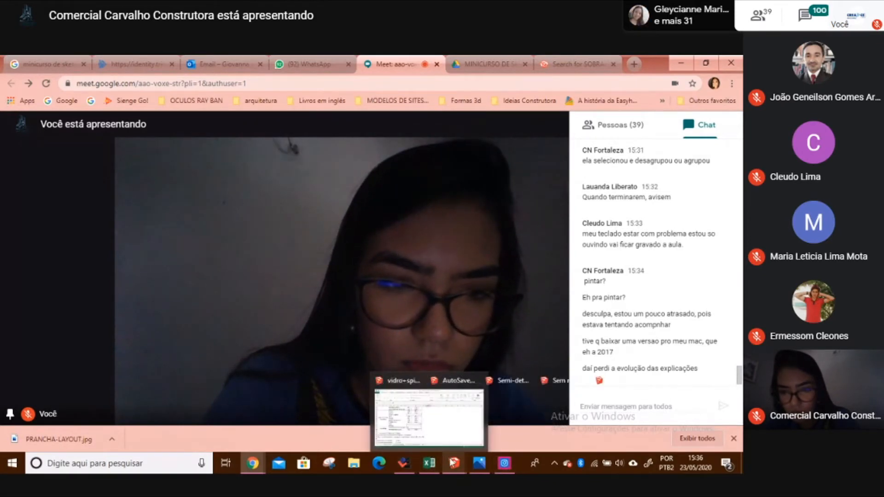
pyautogui.click(345, 302)
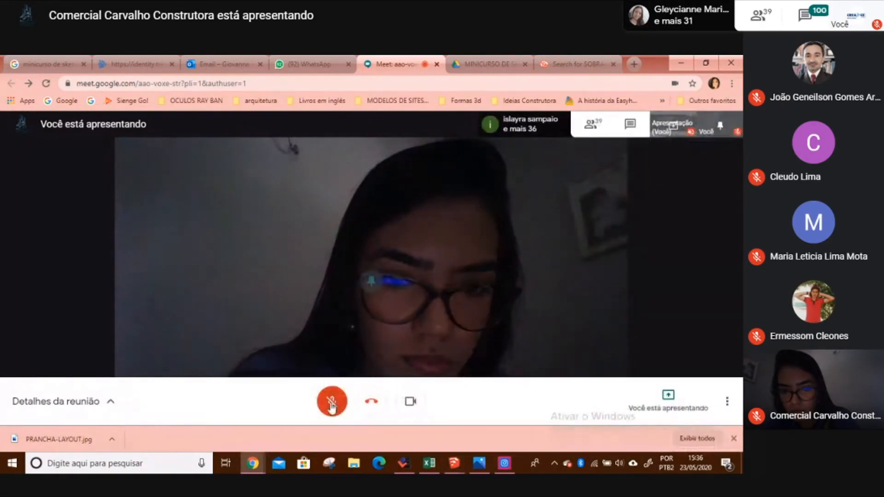
pyautogui.click(325, 410)
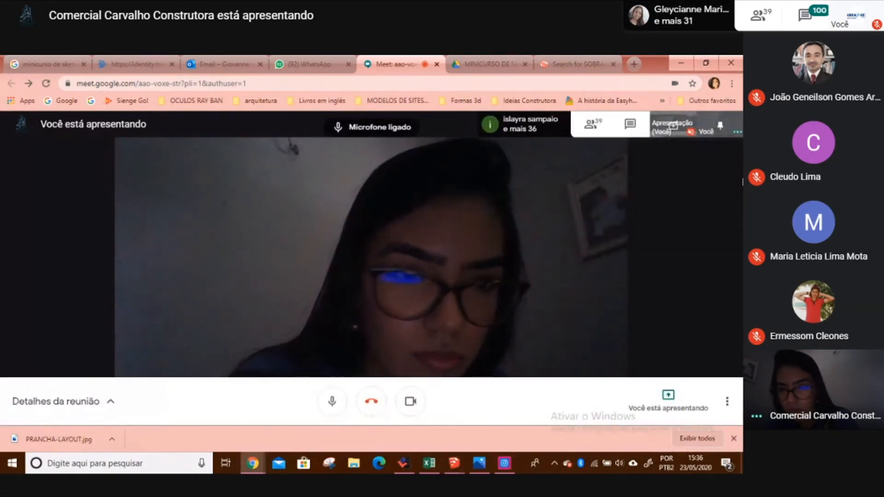
# - Send the chat messages "CONSEGUIU COLOCAR A PLANTA NO PROJETO" and "??" to everyone, and close the chat
pyautogui.click(630, 126)
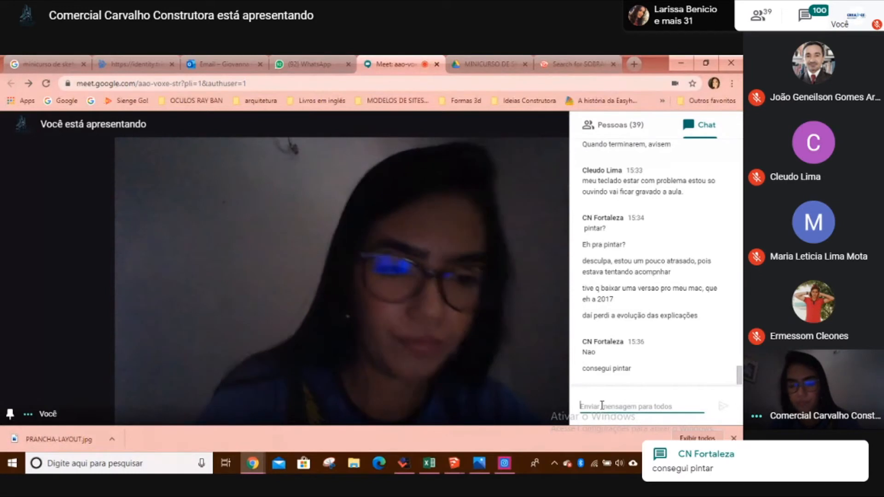
pyautogui.write('CONS')
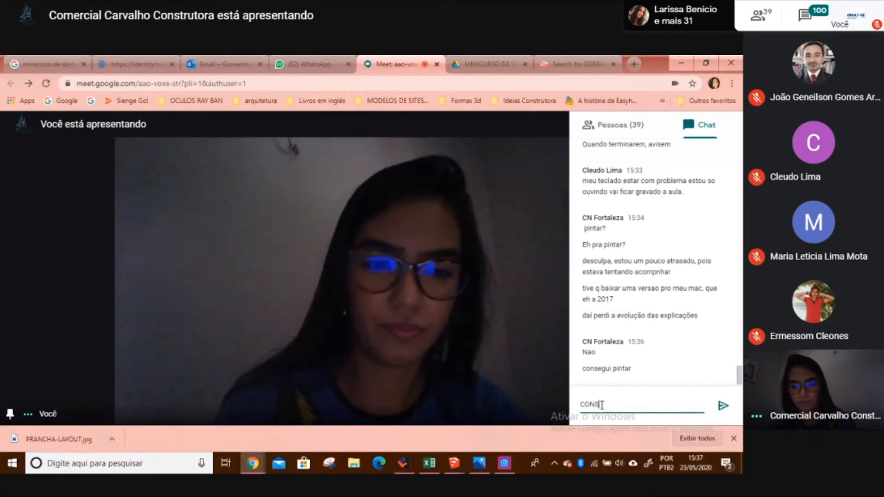
pyautogui.write('EGUIU')
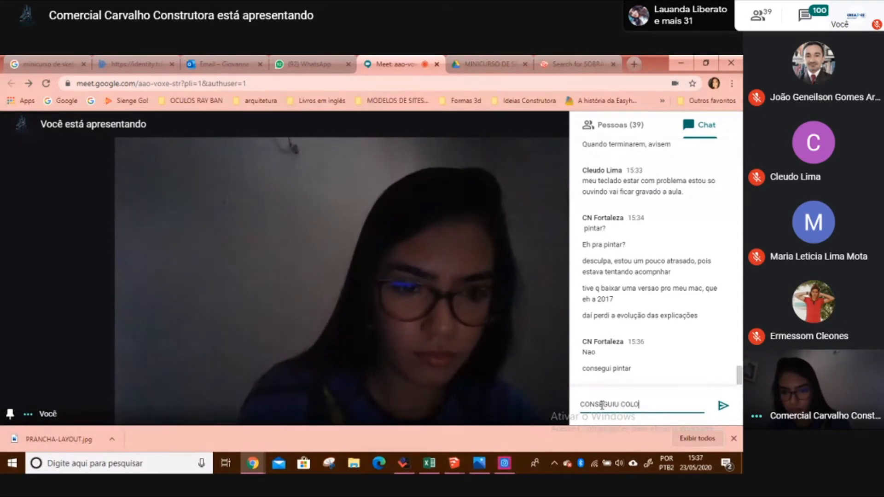
pyautogui.write('COLOCAR A PLANTA NO PROJETO')
pyautogui.press('Return')
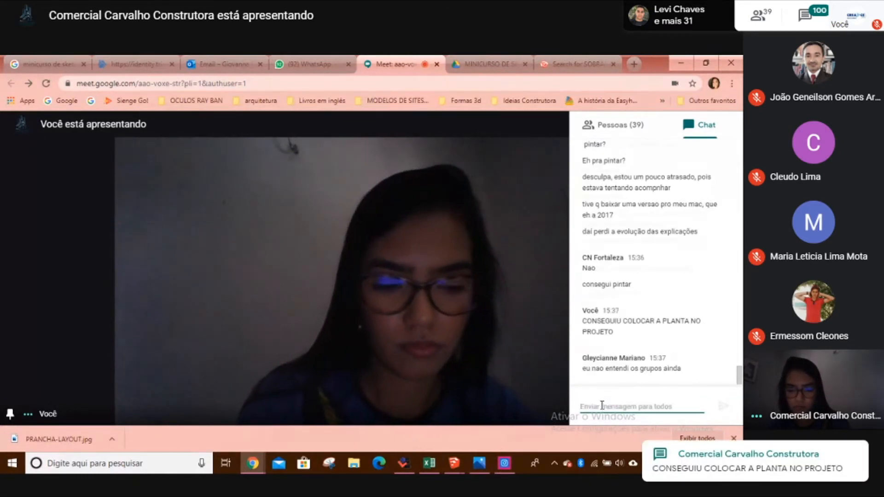
pyautogui.write('??')
pyautogui.press('Return')
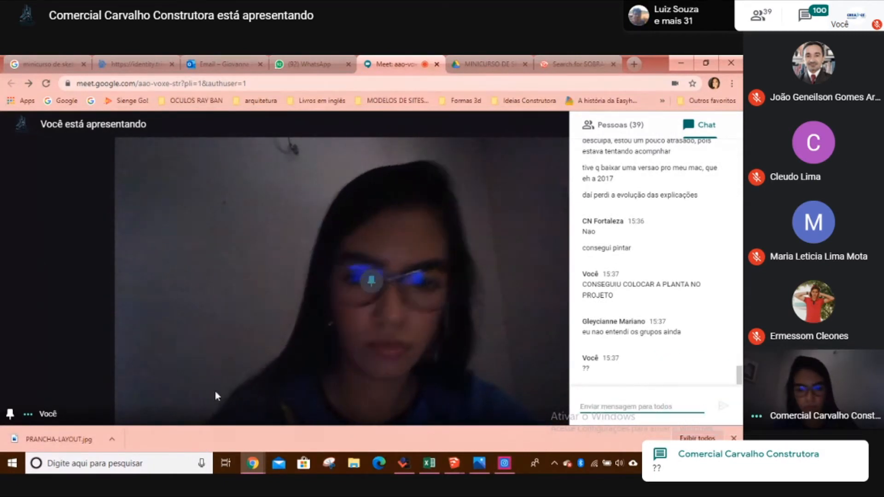
pyautogui.click(272, 364)
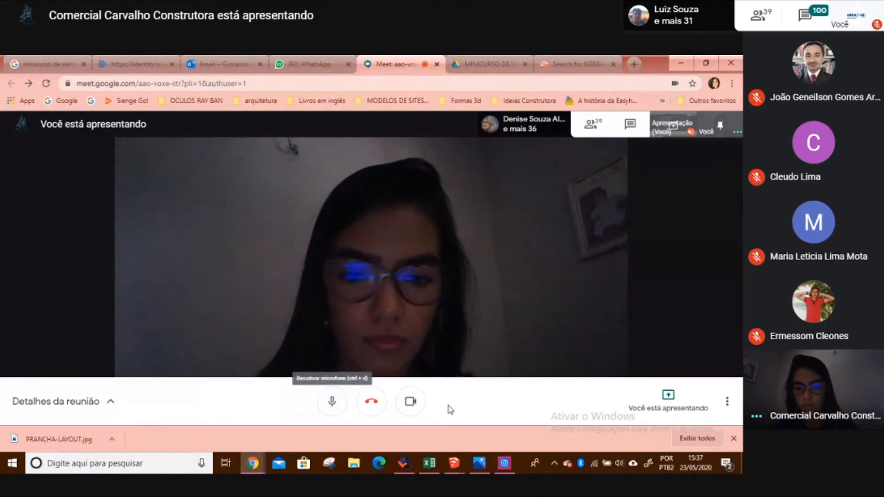
# - Switch to the untitled SketchUp model containing the two floor plans and bring both plans into view
pyautogui.click(453, 463)
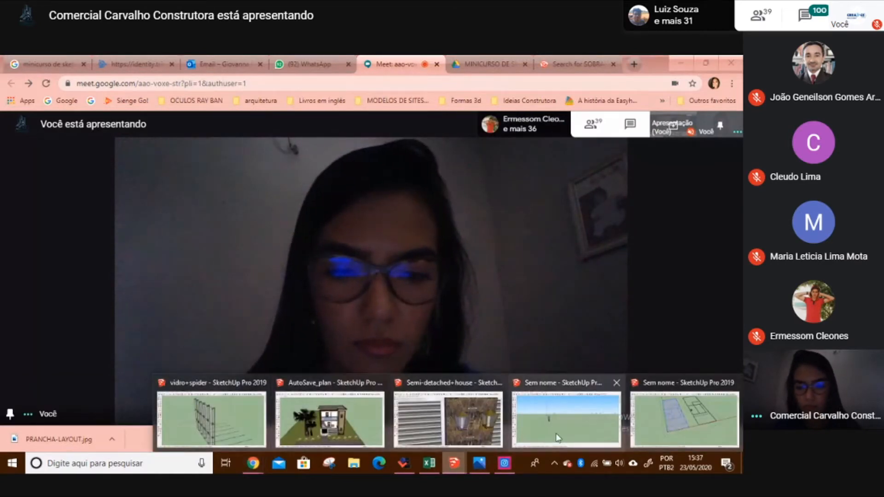
pyautogui.click(666, 412)
pyautogui.scroll(-5, 442, 285)
pyautogui.moveTo(442, 286)
pyautogui.mouseDown(button='middle')
pyautogui.moveTo(426, 212)
pyautogui.moveTo(517, 208)
pyautogui.mouseUp(button='middle')
pyautogui.click(530, 206)
pyautogui.scroll(-2, 538, 207)
pyautogui.scroll(5, 451, 244)
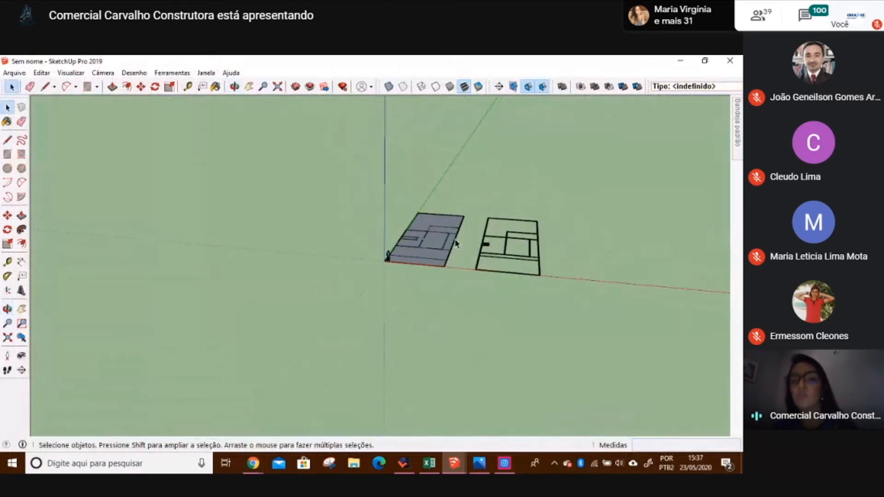
# - Open the outer group holding both floor plans, and open the nested group of the filled floor plan inside it
pyautogui.tripleClick(452, 246)
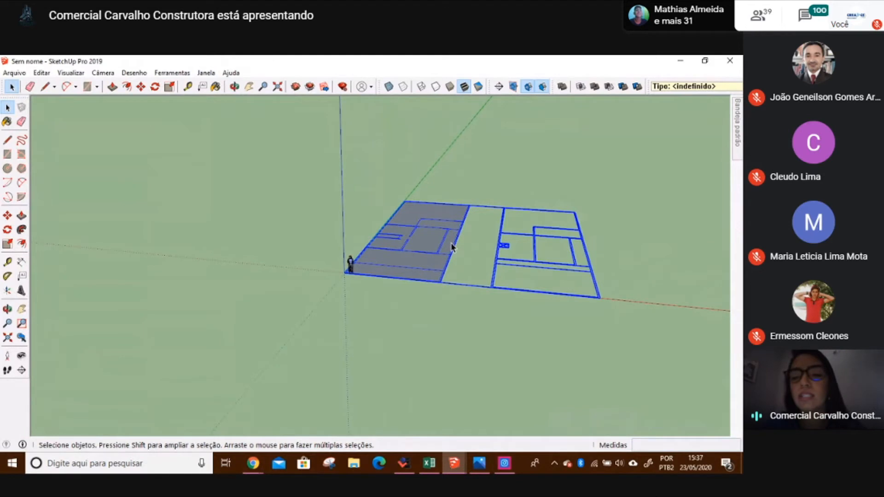
pyautogui.moveTo(441, 247); pyautogui.dragTo(294, 153, button='middle')
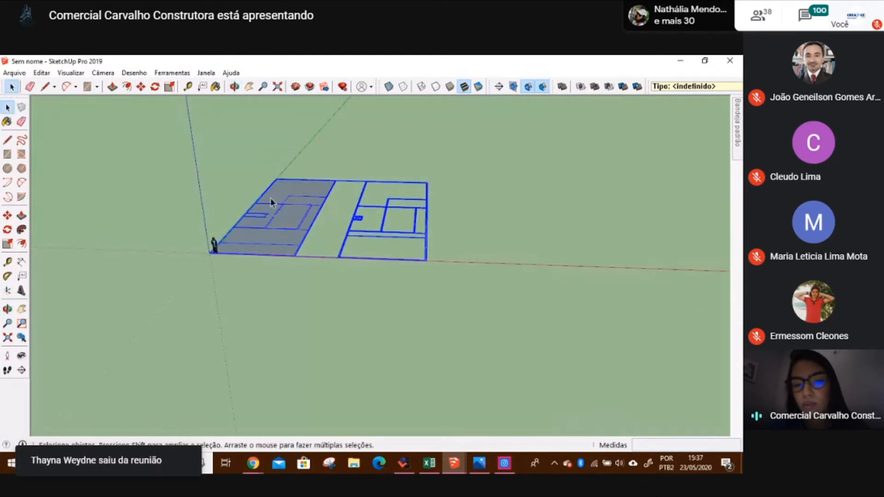
pyautogui.click(305, 203)
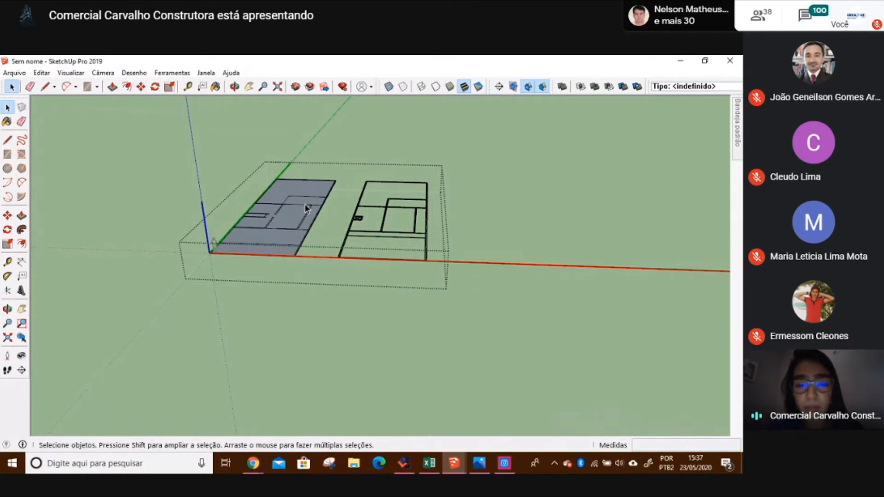
pyautogui.scroll(3, 305, 204)
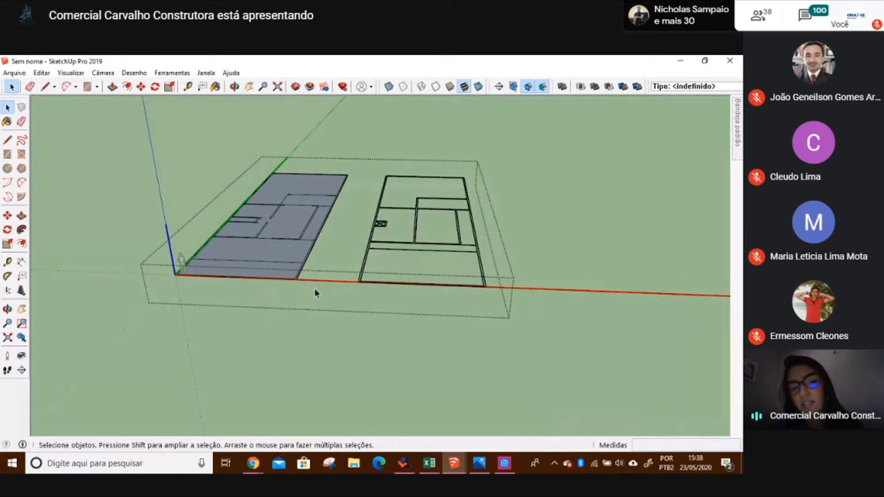
pyautogui.moveTo(306, 191)
pyautogui.mouseDown(button='middle')
pyautogui.moveTo(295, 220)
pyautogui.moveTo(356, 240)
pyautogui.mouseUp(button='middle')
pyautogui.tripleClick(298, 210)
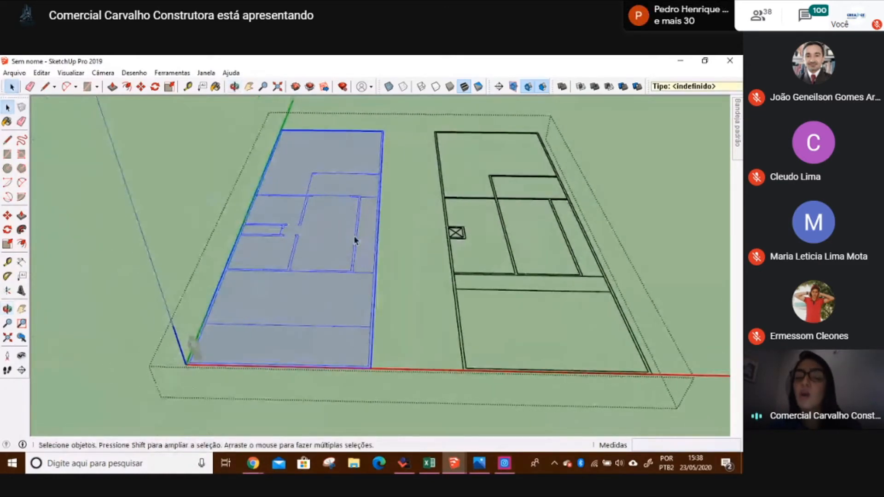
pyautogui.doubleClick(353, 238)
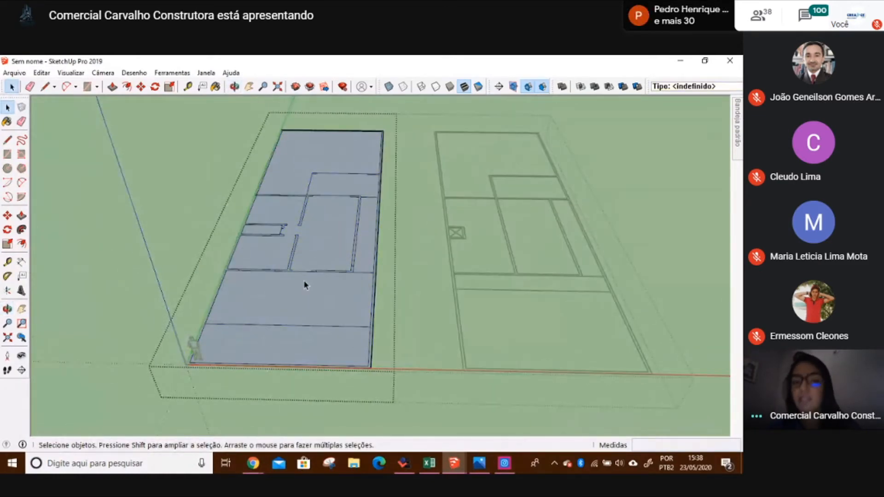
# - Inside the filled plan's group, select the narrow side strip, the house floor face and a wall edge, and return to the outer group
pyautogui.scroll(3, 361, 232)
pyautogui.click(354, 247)
pyautogui.scroll(2, 354, 248)
pyautogui.click(355, 118)
pyautogui.press('Escape')
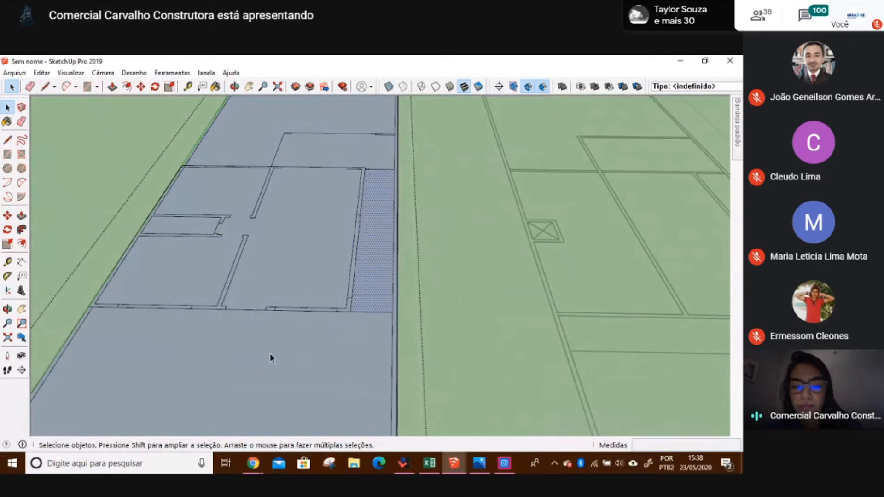
pyautogui.click(231, 267)
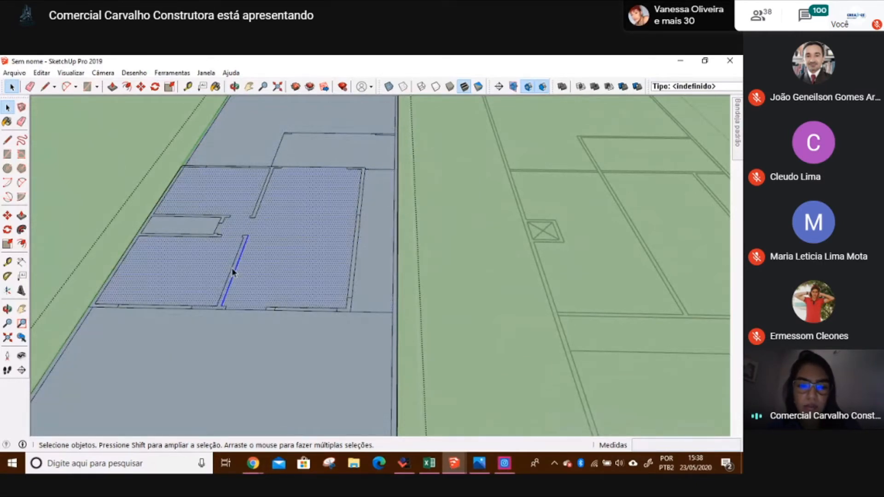
pyautogui.scroll(2, 231, 267)
pyautogui.scroll(-3, 250, 276)
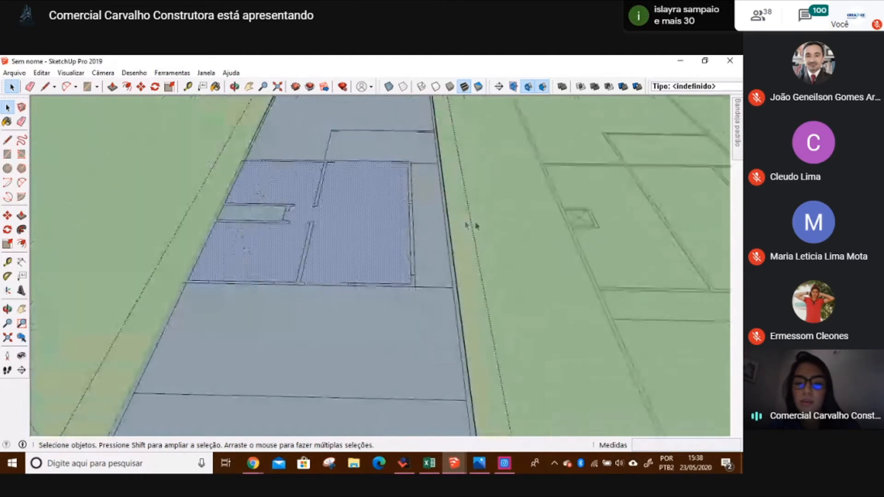
pyautogui.scroll(-5, 507, 215)
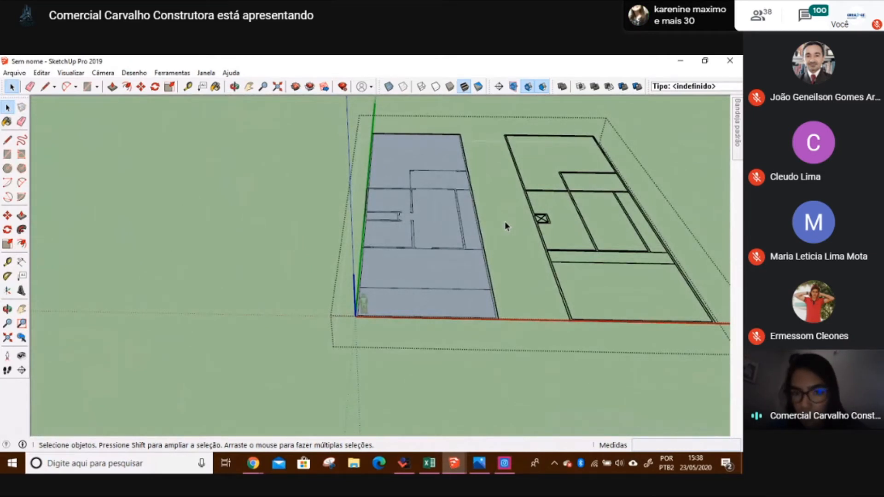
# - Select both nested plan groups together, enter the filled plan's group and the outlined plan's group in turn, and exit all groups
pyautogui.moveTo(353, 101); pyautogui.dragTo(723, 338)
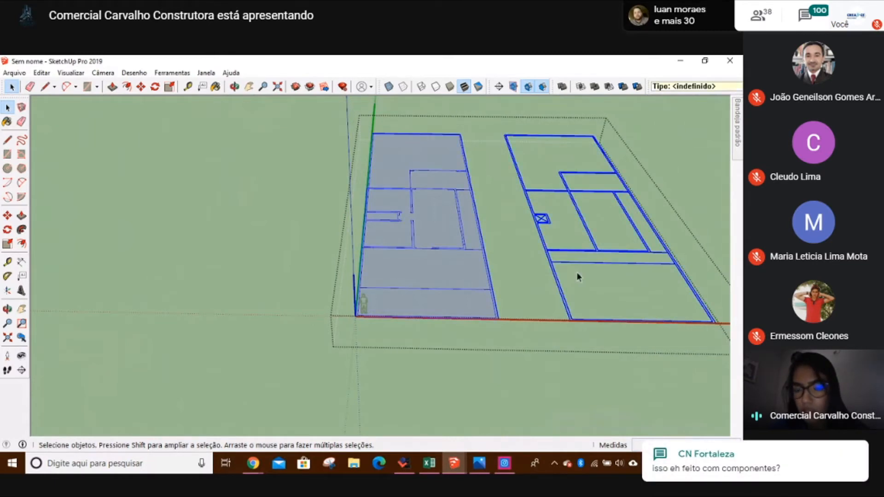
pyautogui.click(446, 165)
pyautogui.doubleClick(446, 165)
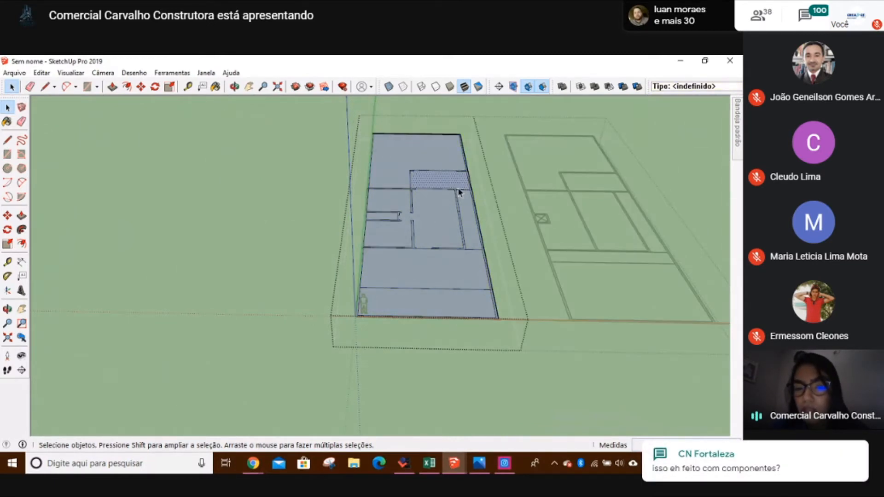
pyautogui.click(516, 193)
pyautogui.click(563, 177)
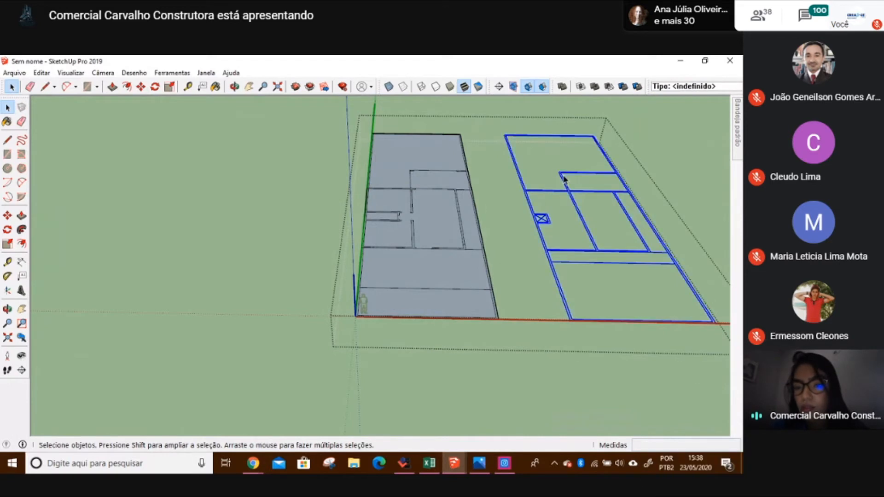
pyautogui.doubleClick(564, 178)
pyautogui.click(507, 217)
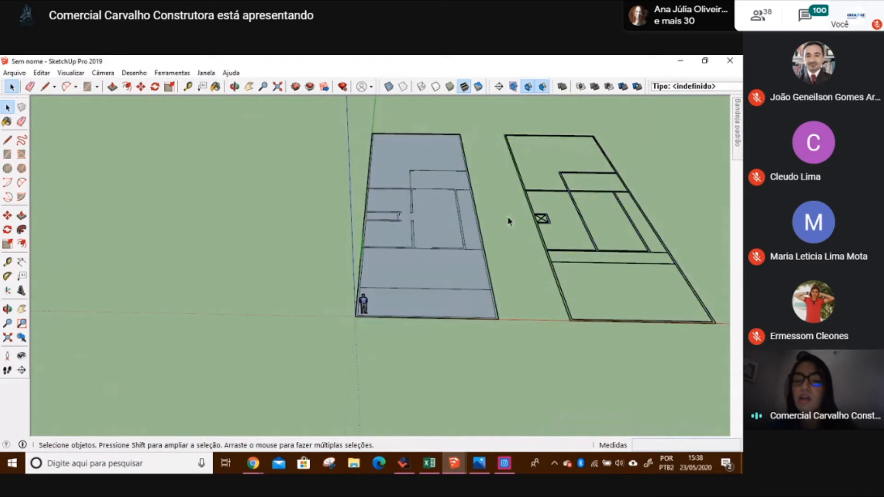
# - Reopen the outer group and move the outlined floor plan about 8.74 m along the red axis so it overlaps the filled plan
pyautogui.click(522, 182)
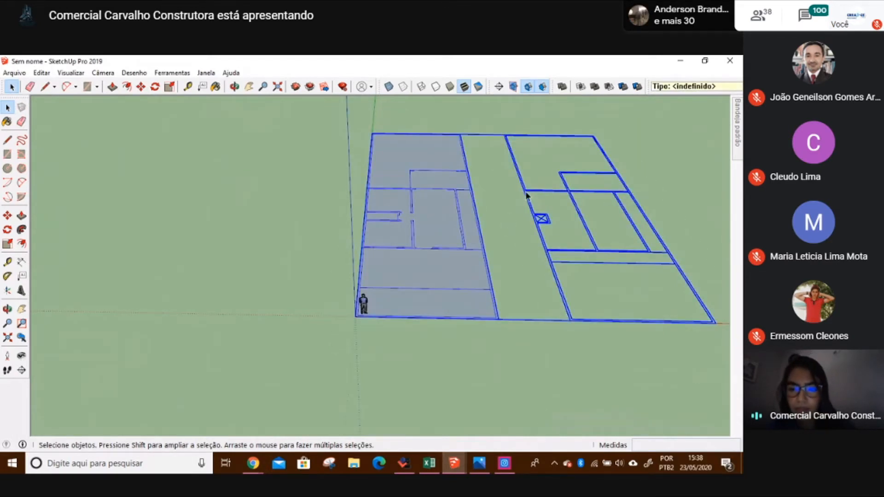
pyautogui.doubleClick(523, 195)
pyautogui.click(525, 194)
pyautogui.press('m')
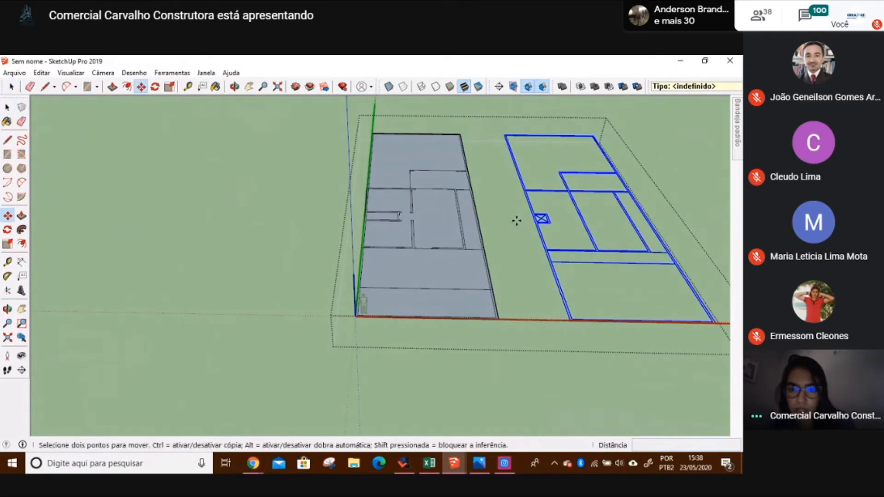
pyautogui.click(517, 221)
pyautogui.click(420, 223)
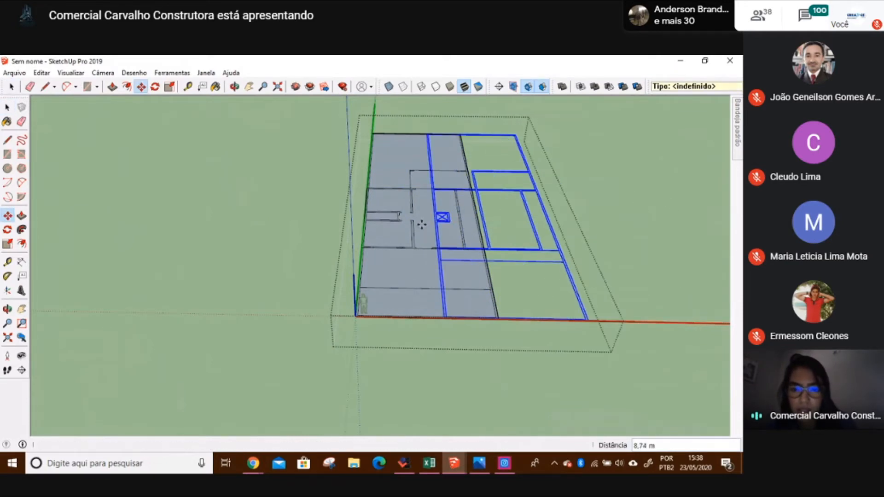
pyautogui.press('space')
# - Select the filled floor plan, and move the outlined plan along the red axis so it stands clear beside the filled one
pyautogui.scroll(1, 420, 210)
pyautogui.click(415, 210)
pyautogui.scroll(2, 414, 212)
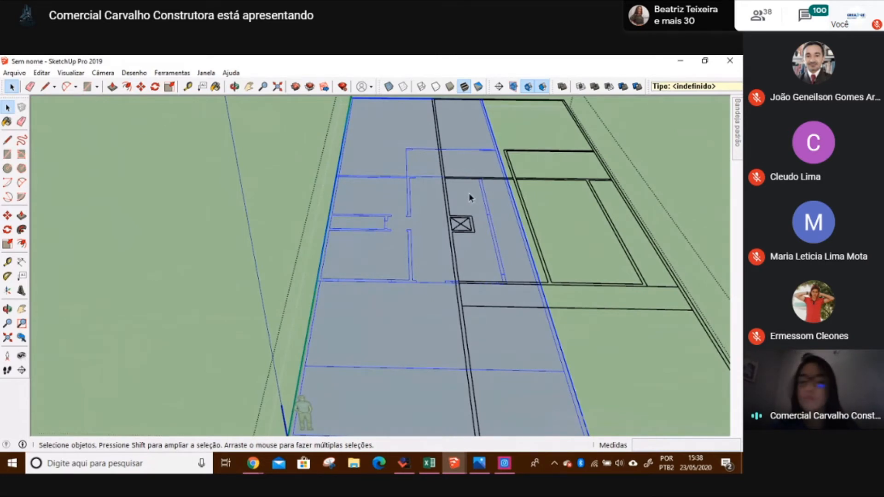
pyautogui.click(518, 184)
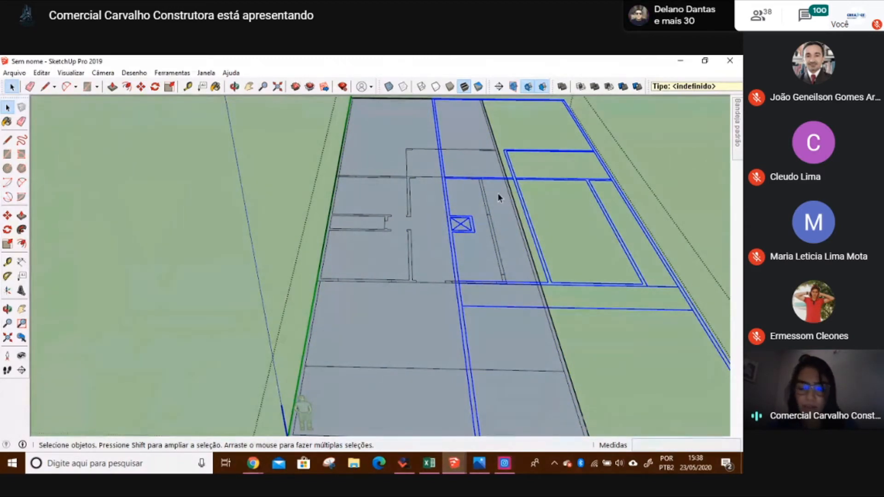
pyautogui.press('m')
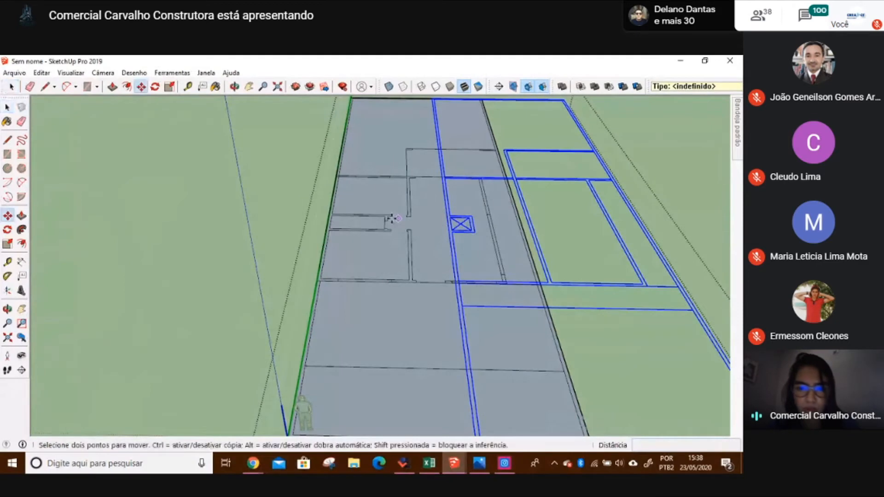
pyautogui.click(352, 166)
pyautogui.click(481, 165)
pyautogui.press('space')
pyautogui.scroll(-4, 514, 233)
pyautogui.moveTo(521, 238); pyautogui.dragTo(431, 251, button='middle')
pyautogui.scroll(2, 424, 250)
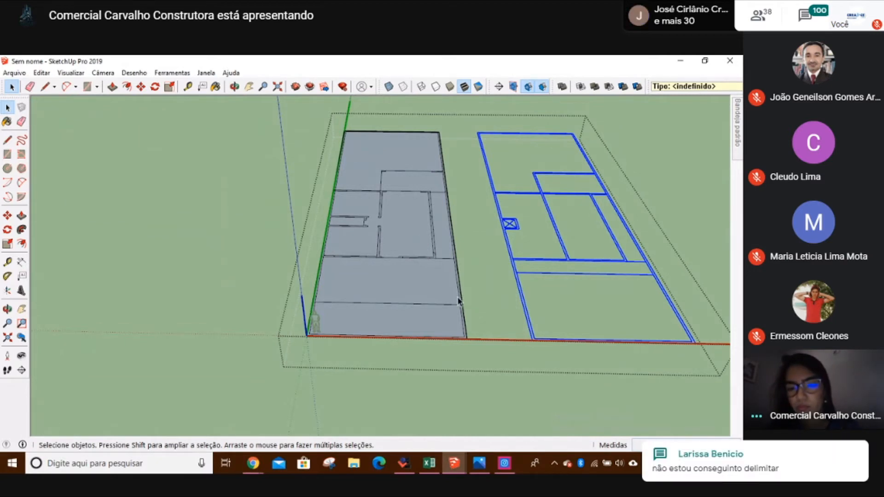
# - Select the filled plan, switch to the Google Meet call in Chrome, and open its chat to read the participants' messages
pyautogui.scroll(-2, 458, 302)
pyautogui.click(432, 240)
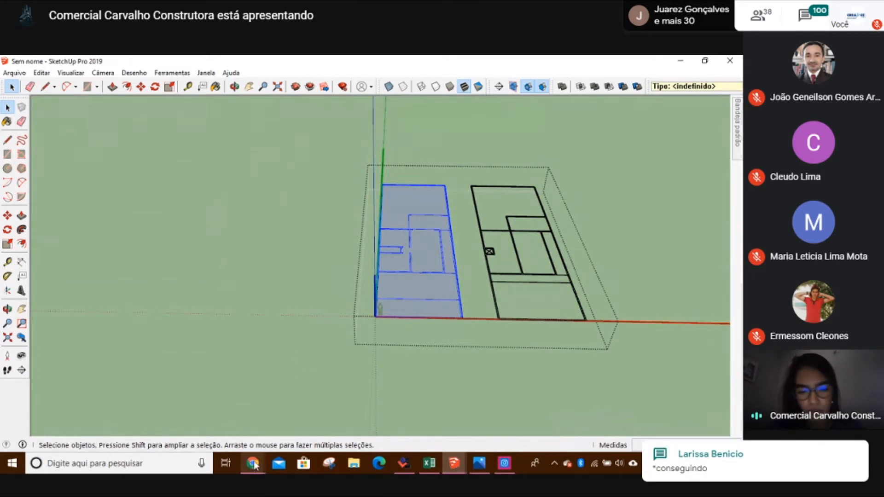
pyautogui.moveTo(254, 465)
pyautogui.click(231, 412)
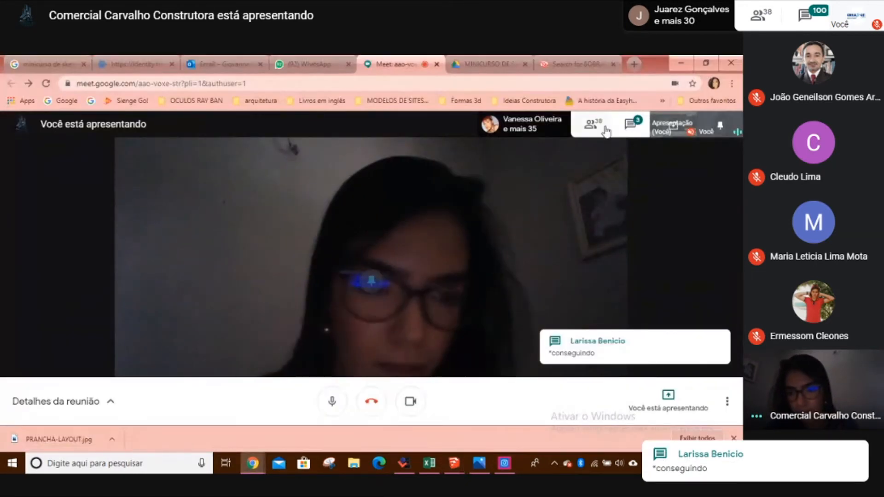
pyautogui.click(630, 125)
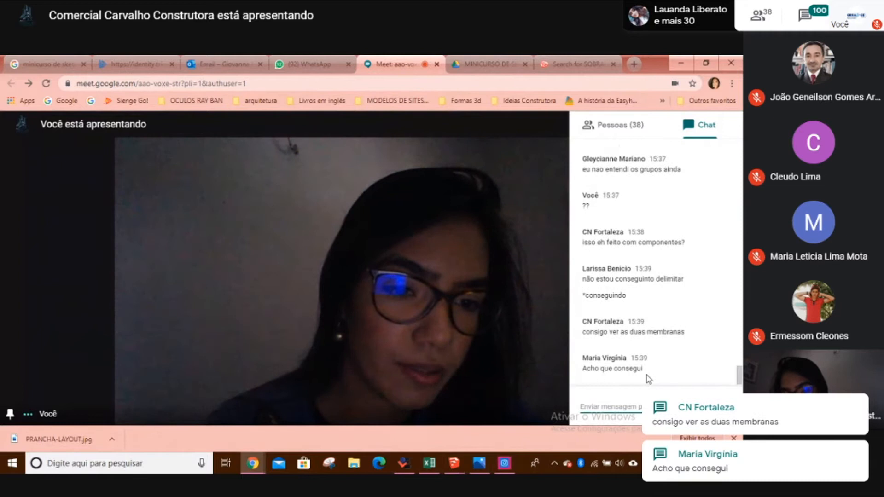
pyautogui.moveTo(620, 332); pyautogui.dragTo(686, 336)
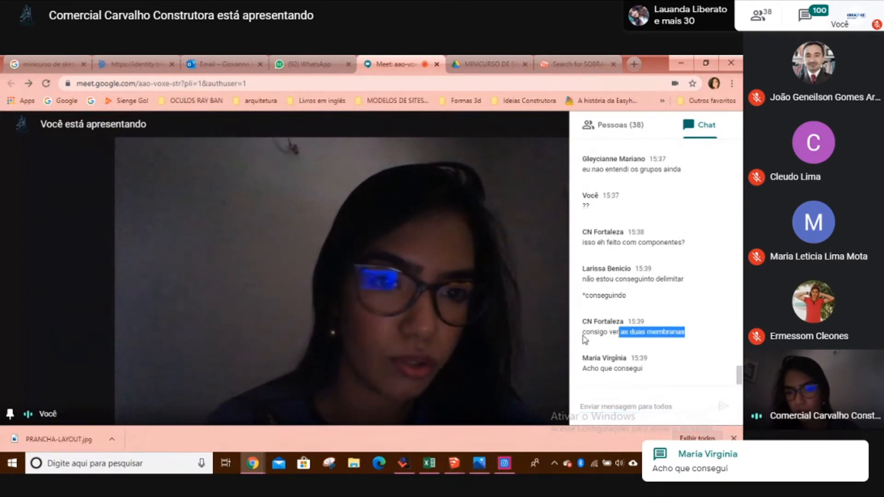
# - Return to the SketchUp floor plan model, select the outlined and filled plan groups in turn, and exit the outer group
pyautogui.click(454, 463)
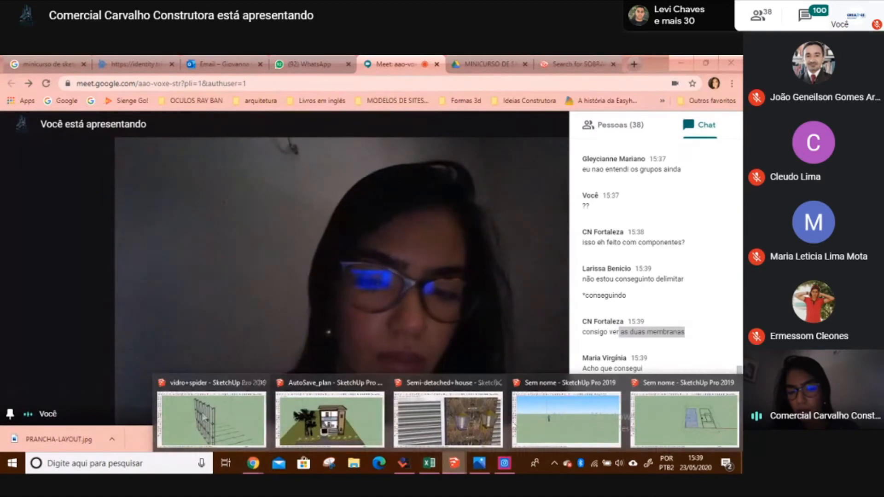
pyautogui.click(685, 422)
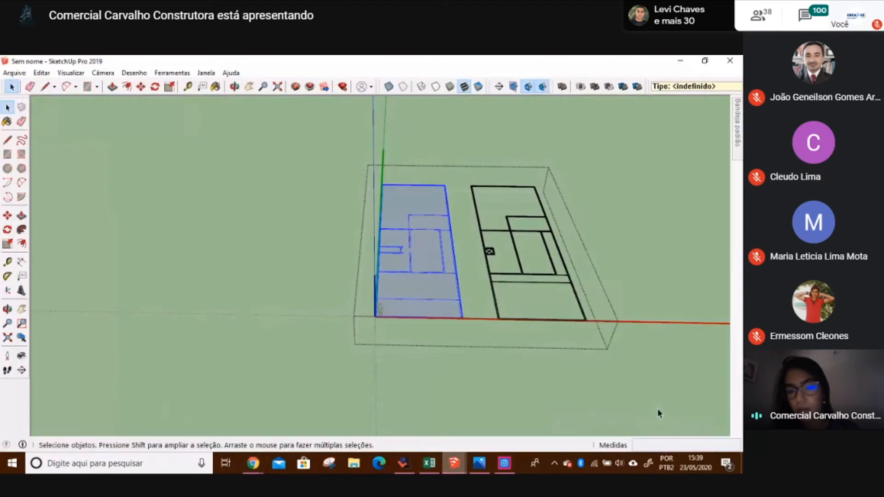
pyautogui.click(522, 236)
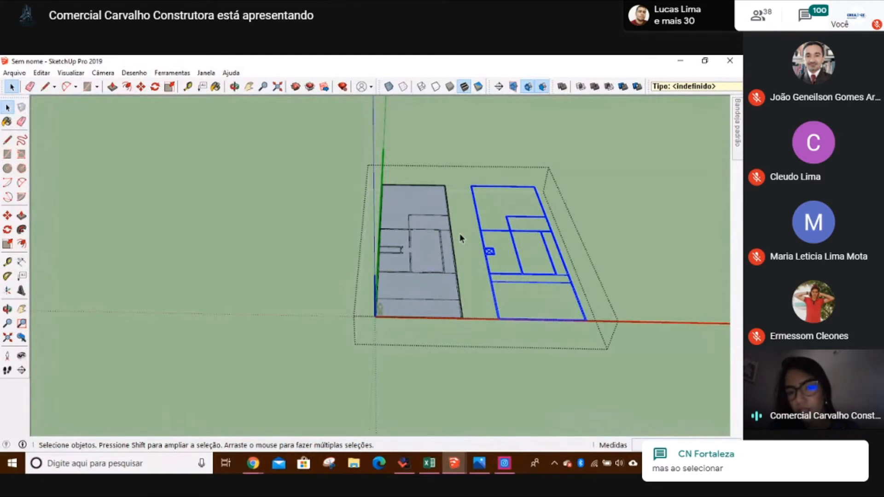
pyautogui.click(415, 231)
pyautogui.rightClick(415, 230)
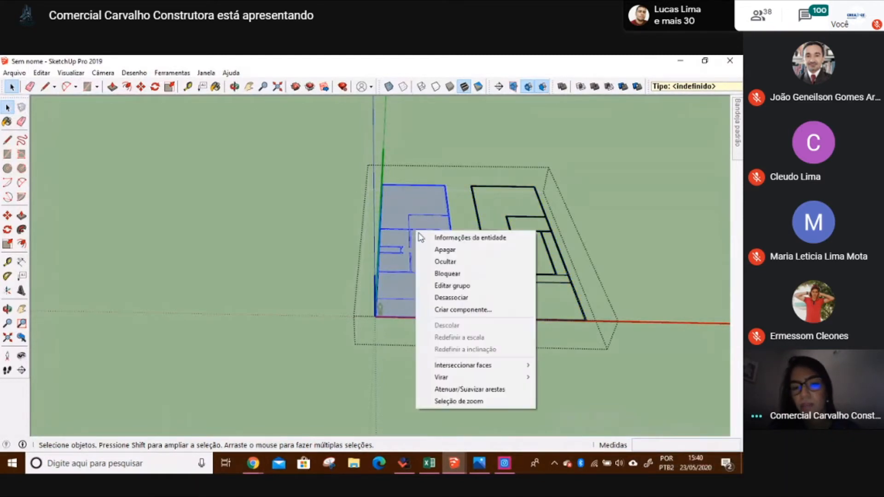
pyautogui.click(313, 174)
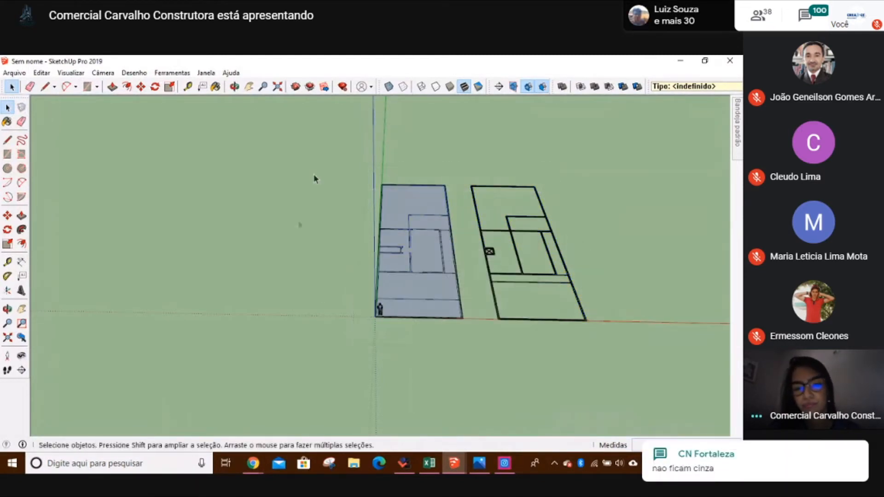
# - Select both floor plans with a crossing window, show the component and group creation commands, and clear the selection
pyautogui.moveTo(445, 208); pyautogui.dragTo(548, 315)
pyautogui.rightClick(422, 290)
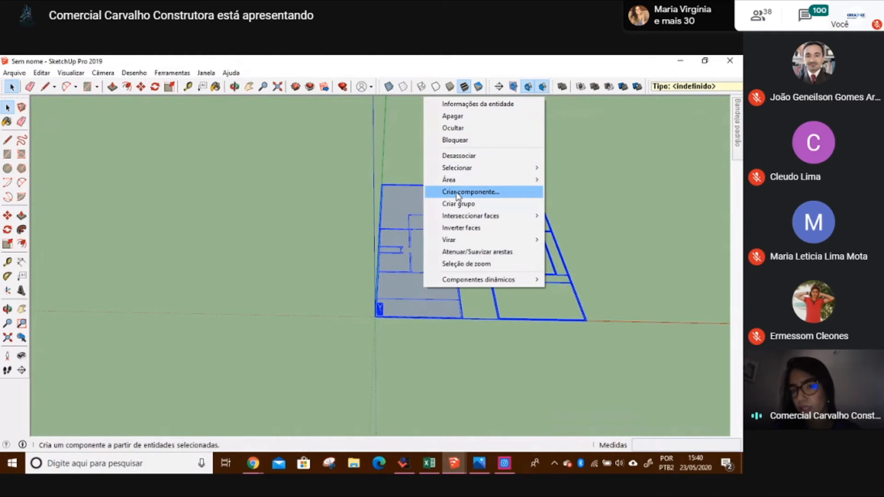
pyautogui.click(301, 269)
pyautogui.click(300, 272)
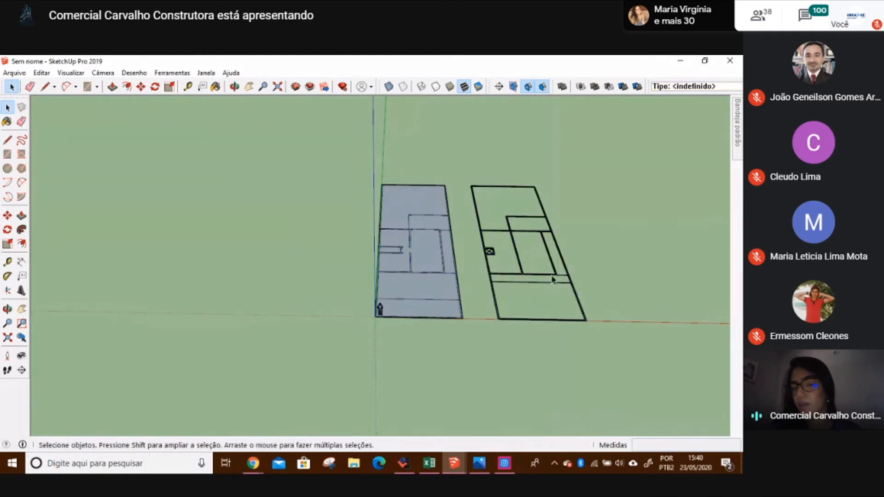
# - Reopen the outer group, select the filled floor plan's nested group inside it, and exit to the model
pyautogui.click(449, 250)
pyautogui.doubleClick(449, 249)
pyautogui.click(449, 249)
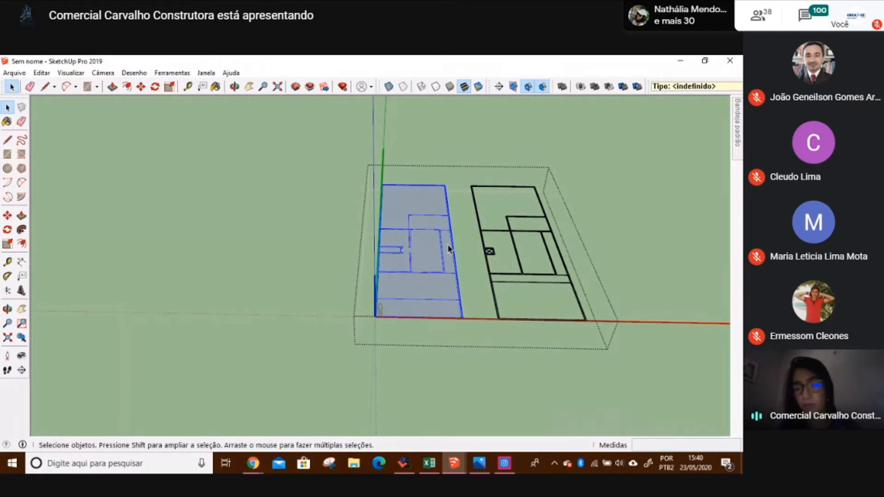
pyautogui.click(619, 223)
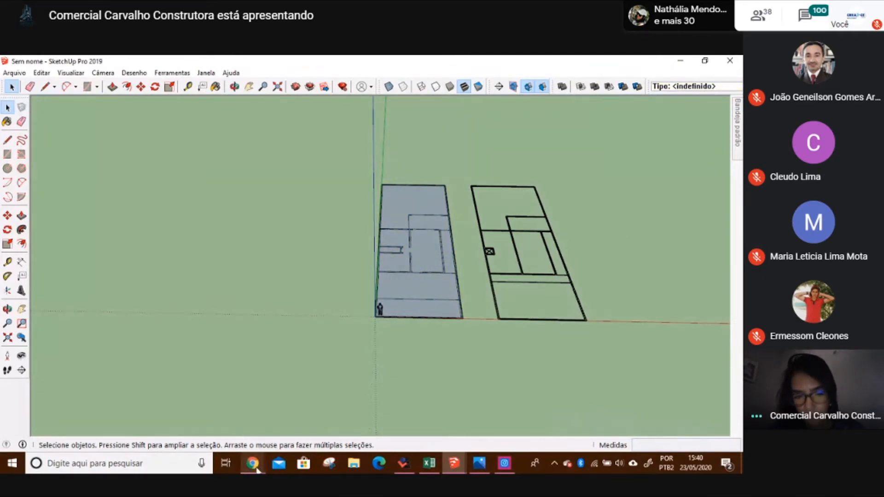
# - Switch back to the Google Meet call in Chrome and read the new chat messages about the group selection
pyautogui.moveTo(258, 470)
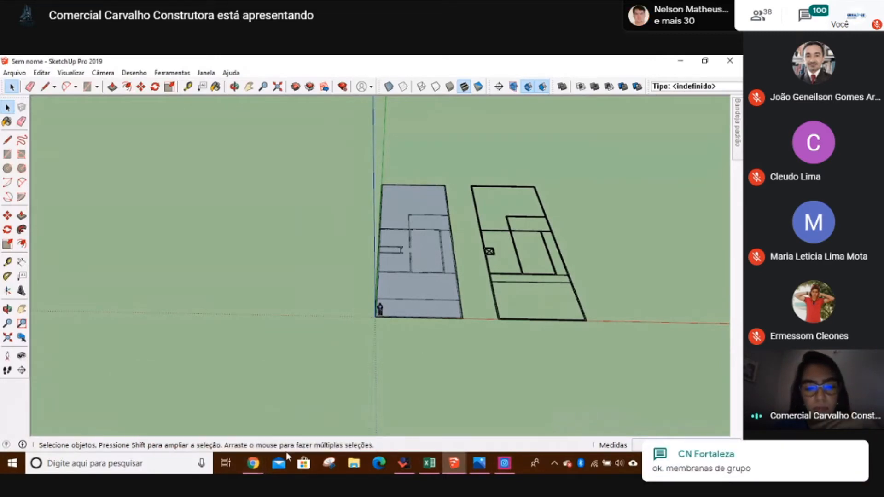
pyautogui.click(211, 428)
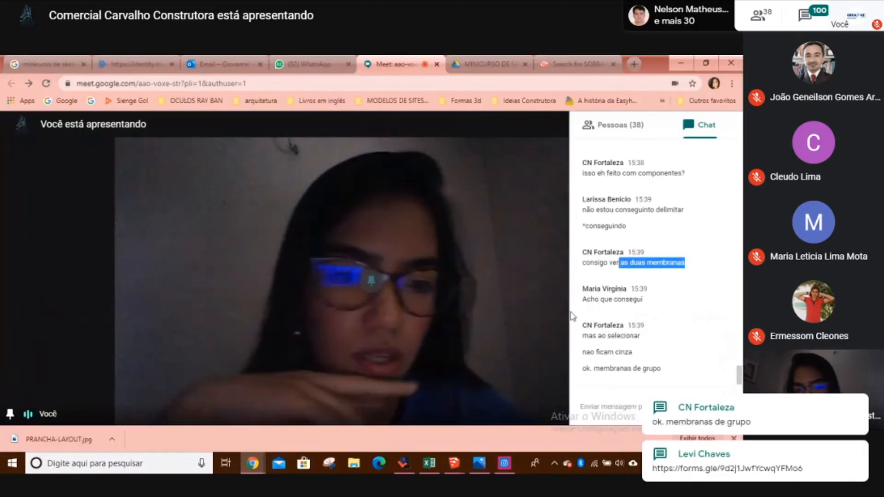
pyautogui.moveTo(608, 315); pyautogui.dragTo(637, 322)
pyautogui.click(649, 321)
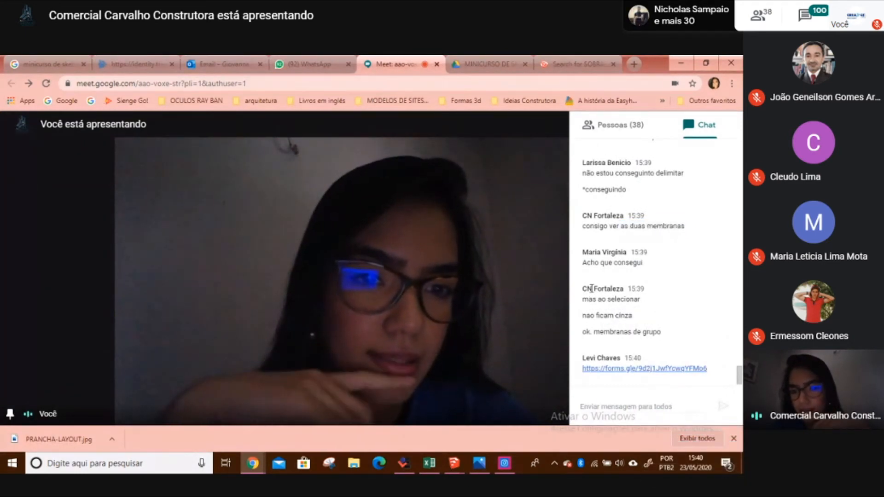
pyautogui.moveTo(581, 289); pyautogui.dragTo(625, 289)
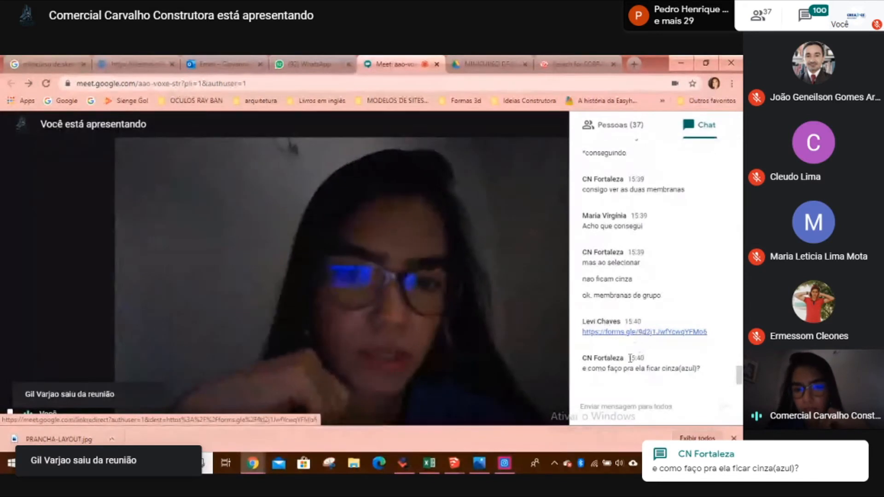
pyautogui.click(540, 295)
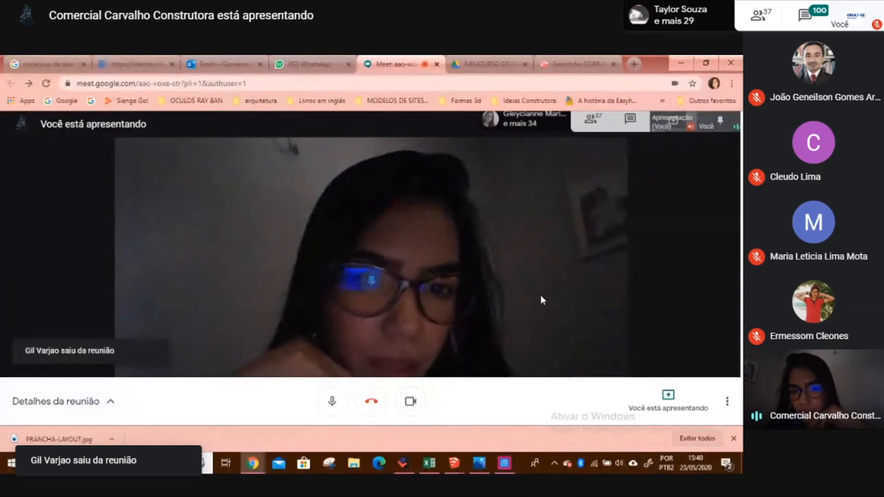
pyautogui.click(627, 126)
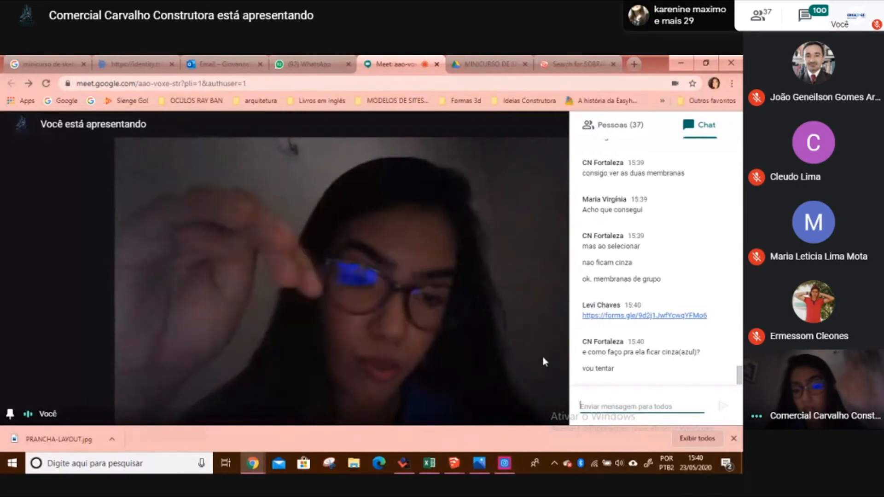
# - Return to the SketchUp floor plan model and open the filled plan's nested group inside the outer group
pyautogui.click(456, 471)
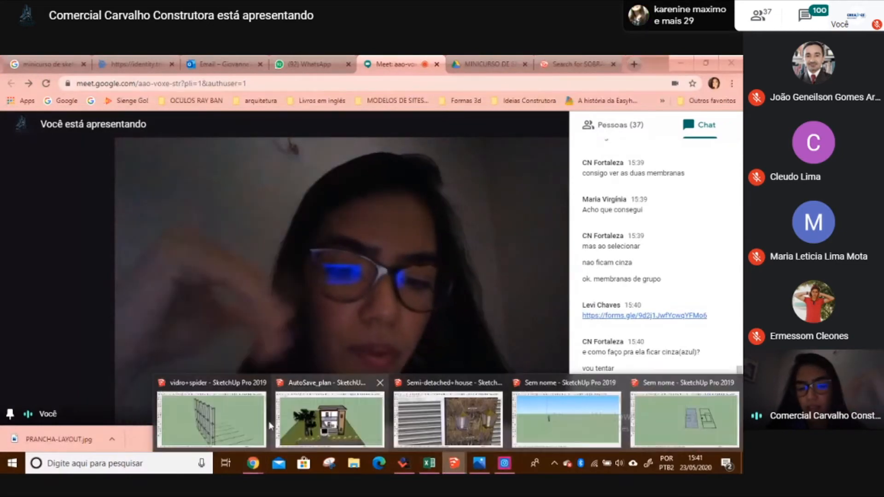
pyautogui.click(692, 418)
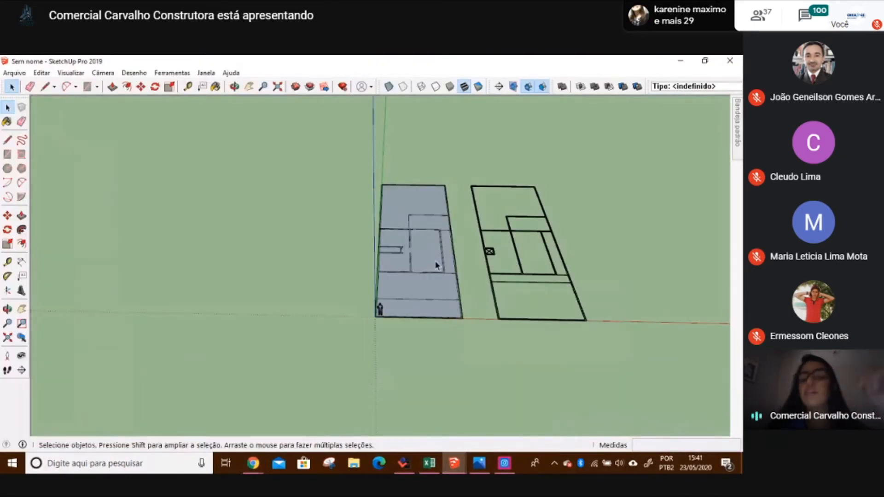
pyautogui.scroll(5, 419, 249)
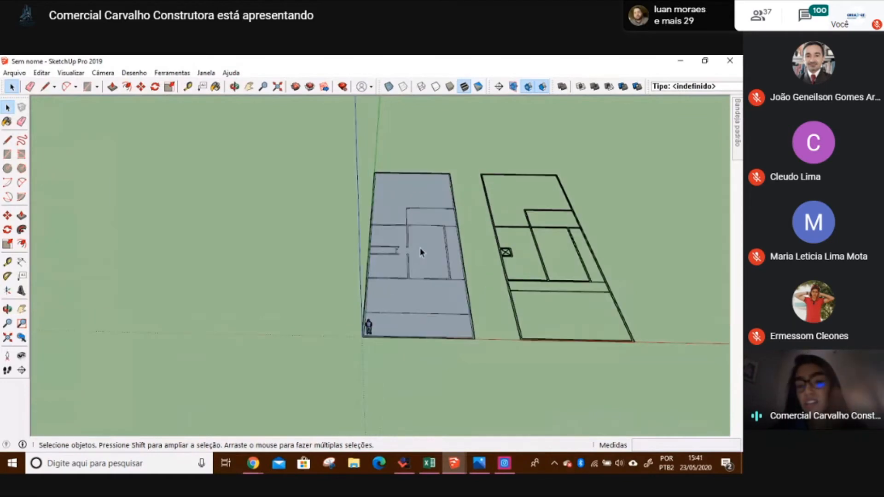
pyautogui.scroll(2, 420, 249)
pyautogui.tripleClick(415, 249)
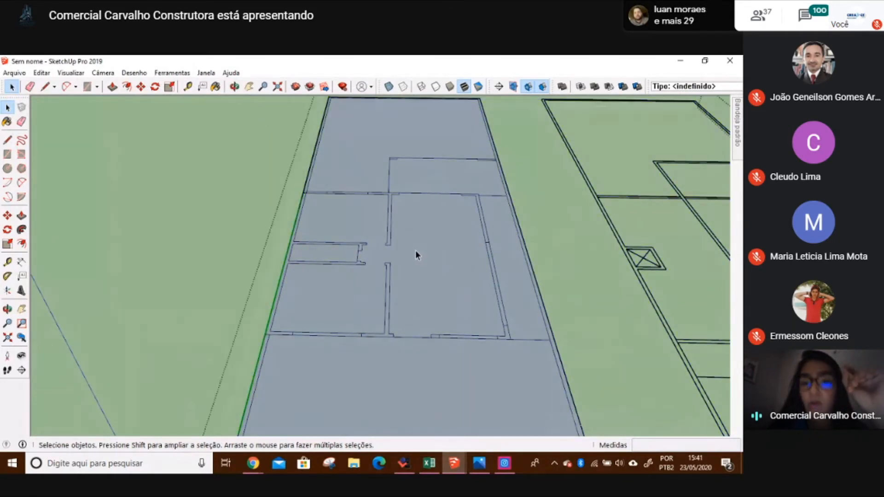
pyautogui.scroll(2, 410, 210)
pyautogui.scroll(-1, 409, 209)
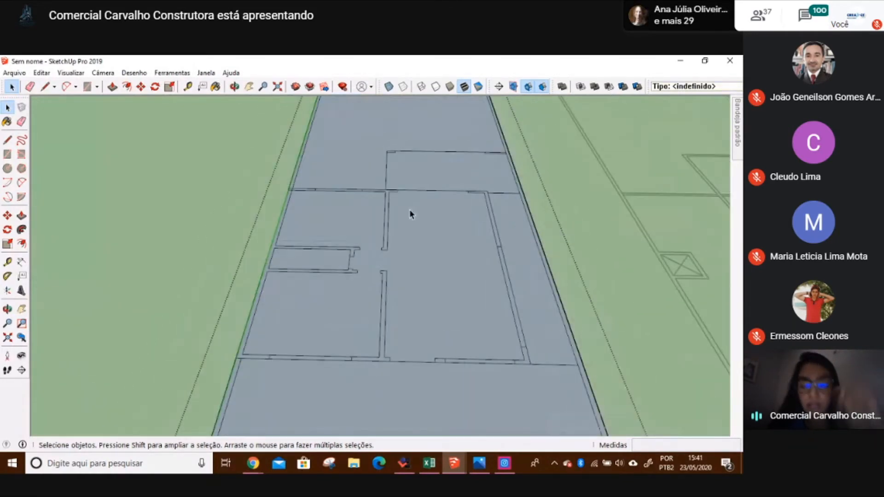
# - Draw a rectangle against the upper walls of the large room in the house, select its face, and undo the rectangle
pyautogui.press('r')
pyautogui.click(389, 191)
pyautogui.click(497, 238)
pyautogui.press('space')
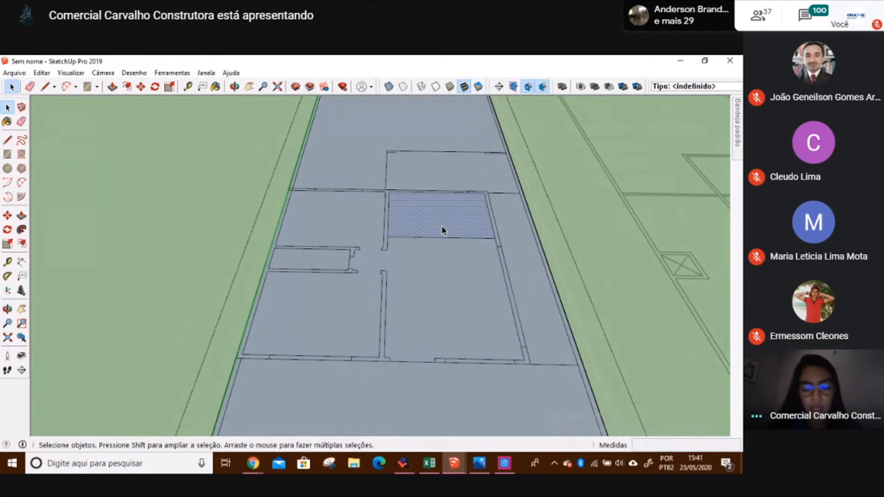
pyautogui.hotkey('ctrl', 'z')
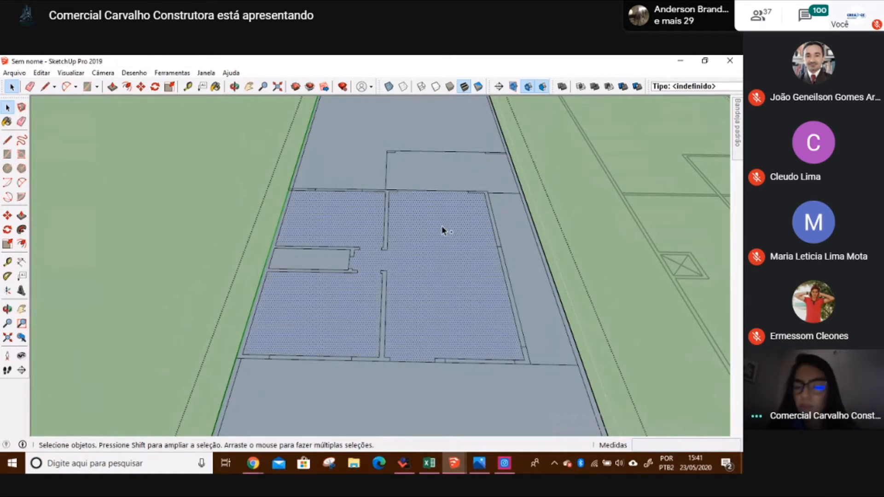
# - Select all connected geometry of the filled floor plan and reverse its faces
pyautogui.scroll(-5, 441, 230)
pyautogui.moveTo(441, 230)
pyautogui.mouseDown(button='middle')
pyautogui.moveTo(420, 231)
pyautogui.moveTo(346, 165)
pyautogui.mouseUp(button='middle')
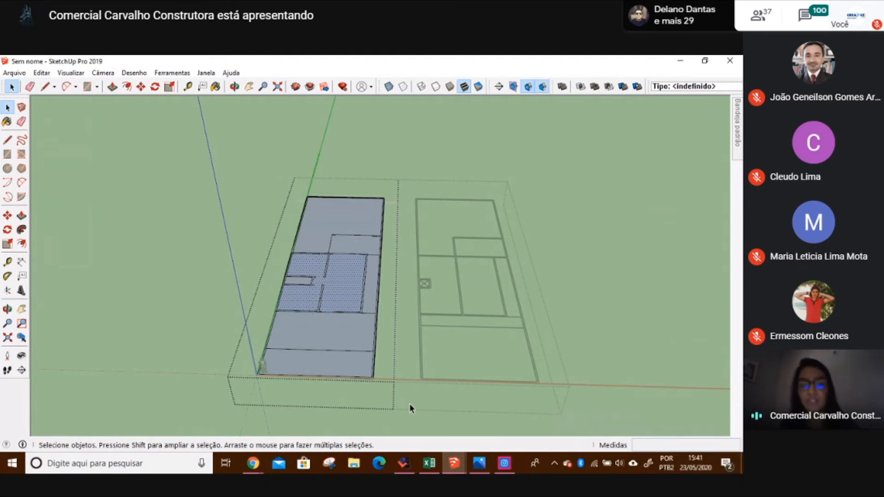
pyautogui.moveTo(272, 150)
pyautogui.mouseDown(button='middle')
pyautogui.moveTo(247, 205)
pyautogui.moveTo(266, 211)
pyautogui.mouseUp(button='middle')
pyautogui.tripleClick(384, 384)
pyautogui.rightClick(335, 357)
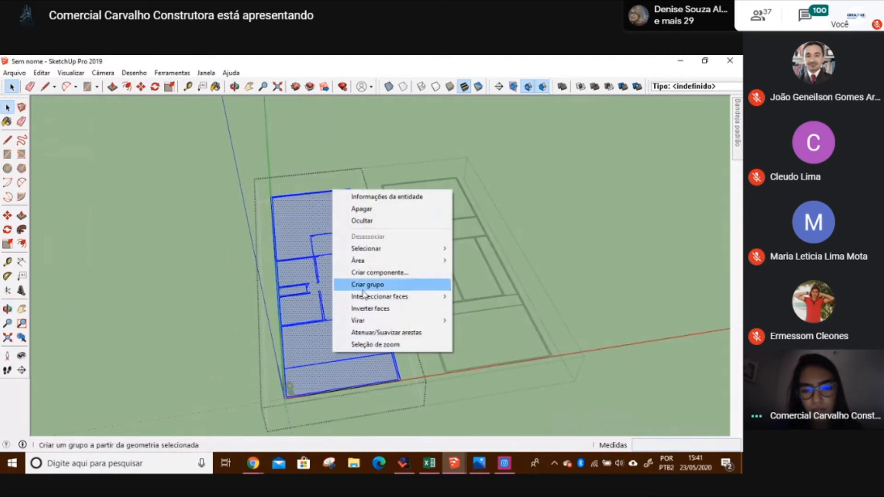
pyautogui.click(367, 312)
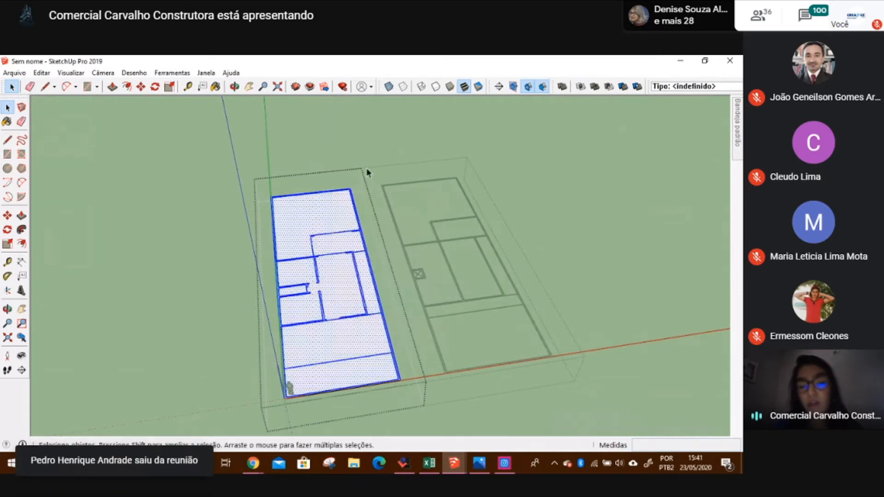
# - Reopen the filled plan's nested group and reverse the remaining grey face of its long outer wall facing the second plan
pyautogui.click(366, 168)
pyautogui.doubleClick(338, 238)
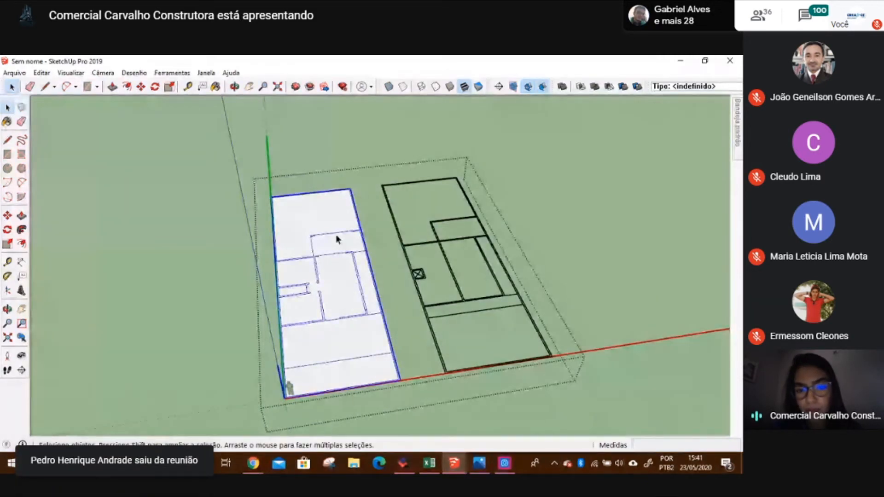
pyautogui.scroll(3, 339, 236)
pyautogui.scroll(5, 365, 242)
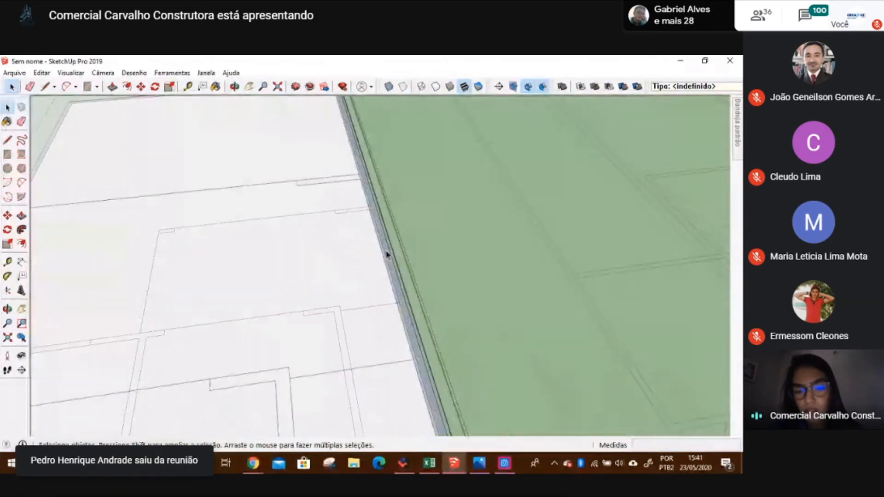
pyautogui.rightClick(391, 254)
pyautogui.click(436, 333)
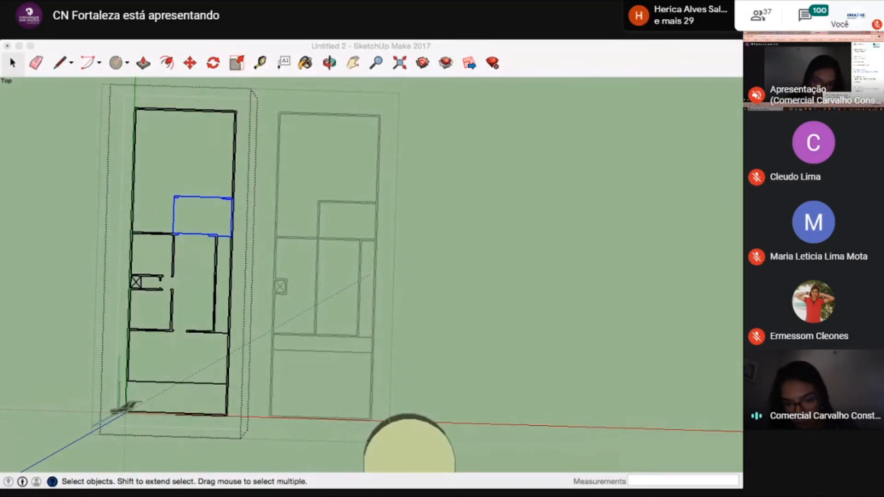
pyautogui.click(410, 373)
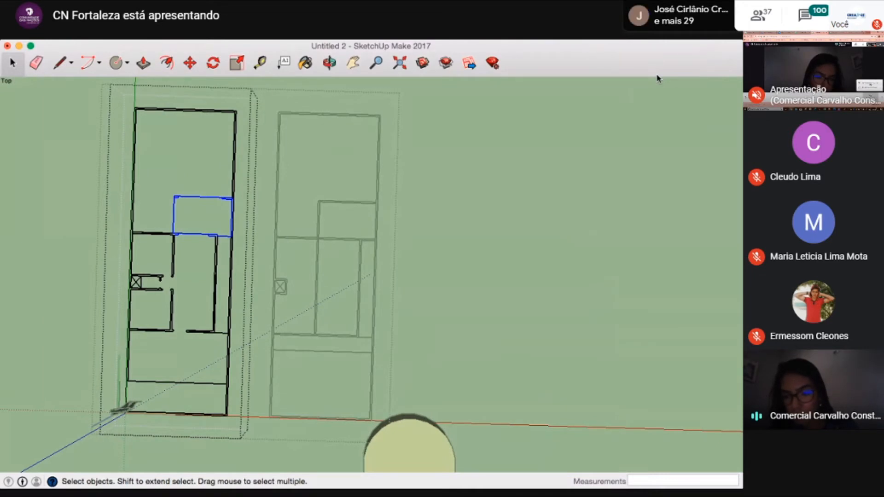
pyautogui.press('super+Tab')
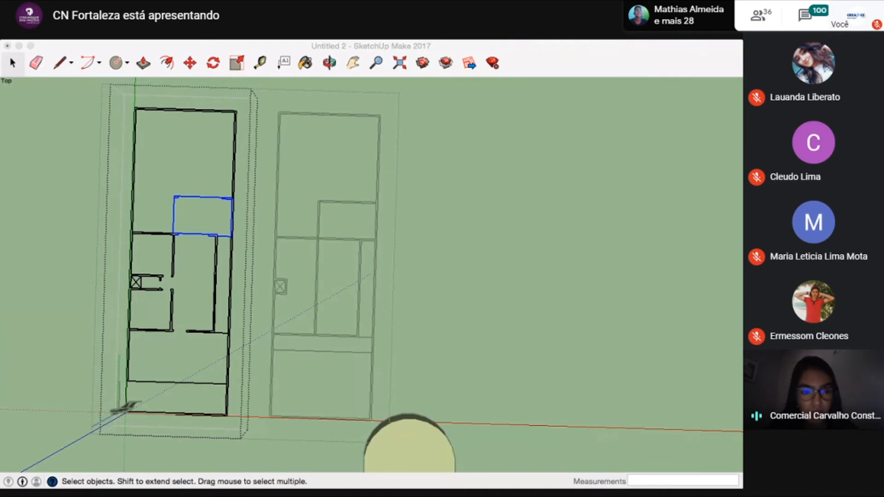
pyautogui.click(9, 57)
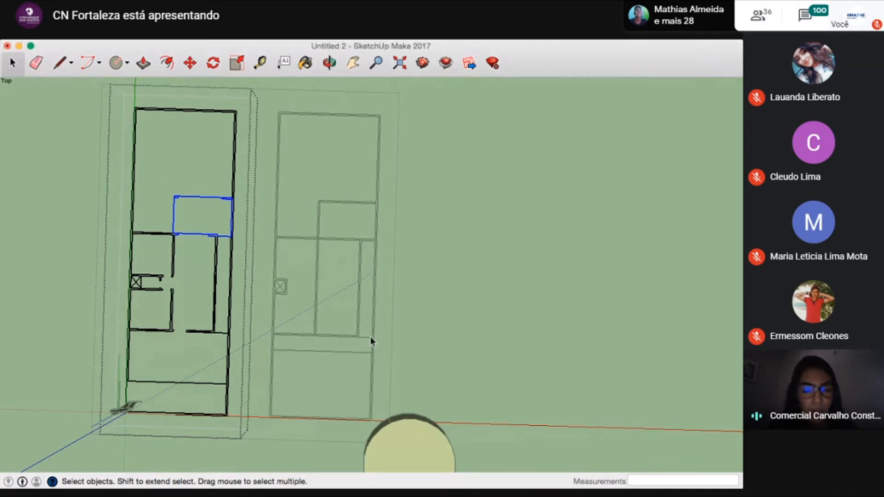
pyautogui.scroll(2, 371, 339)
pyautogui.scroll(-5, 371, 339)
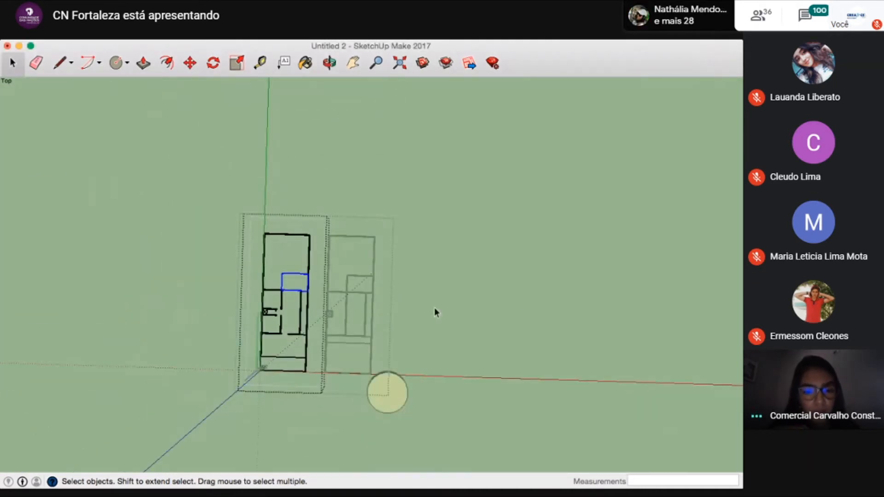
pyautogui.press('super+Tab')
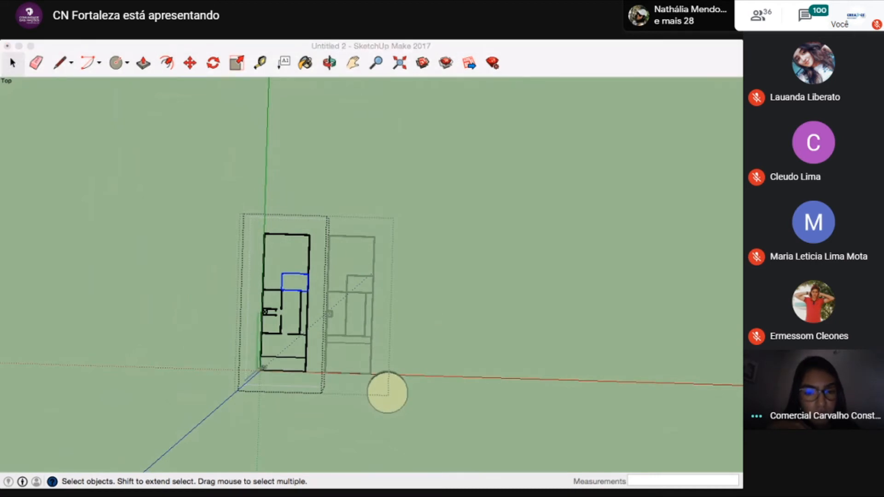
pyautogui.click(435, 309)
pyautogui.scroll(3, 418, 317)
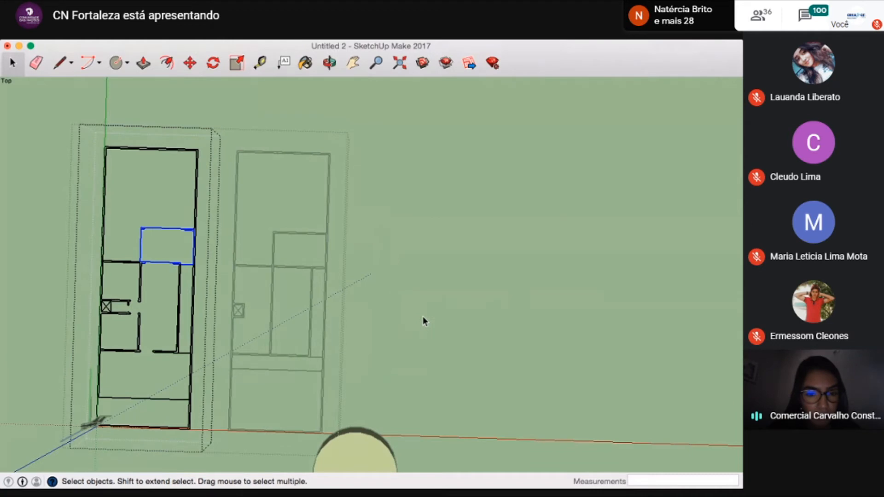
# - Draw a rectangle about 4' 3" by 4' 8" in the empty space beside the two plans and undo it
pyautogui.press('h')
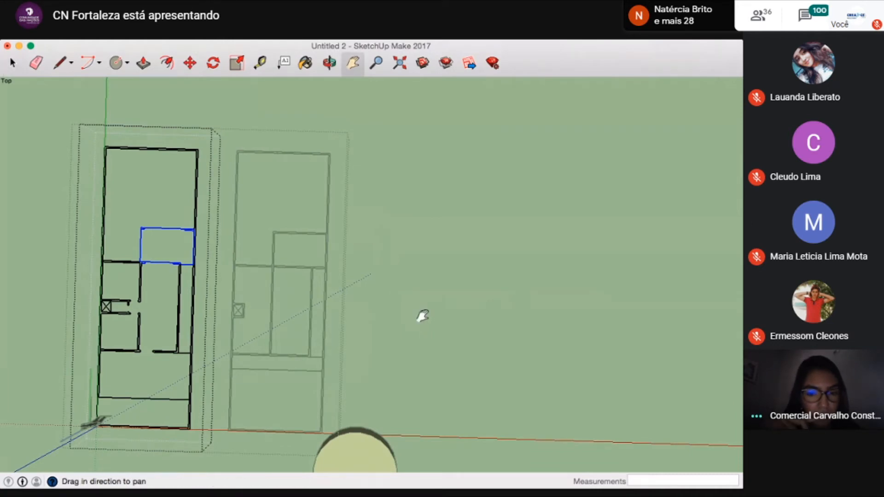
pyautogui.press('r')
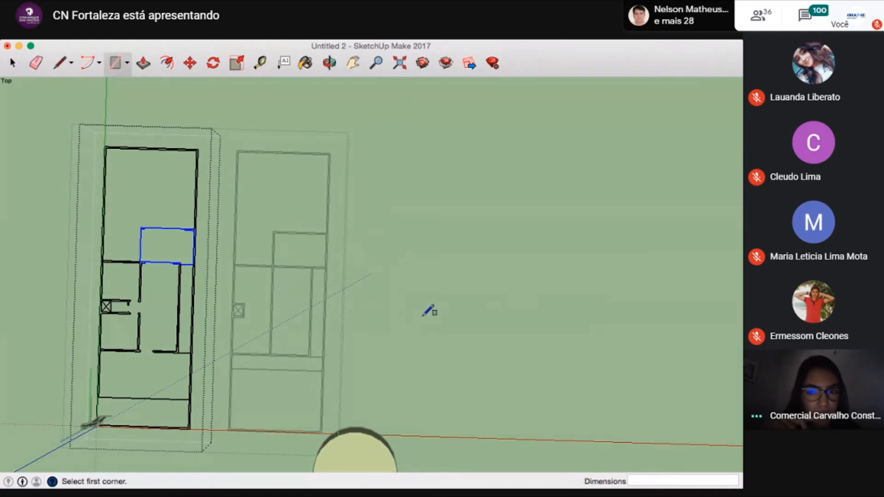
pyautogui.click(422, 316)
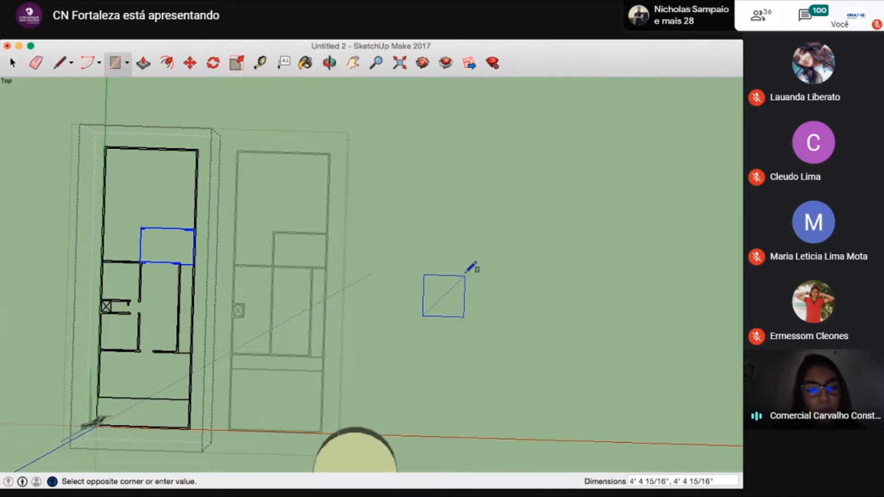
pyautogui.click(464, 272)
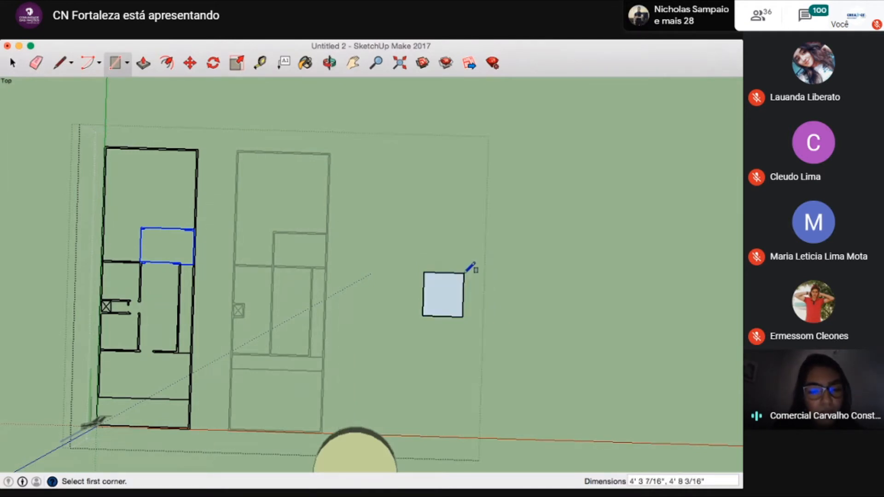
pyautogui.press('super+z')
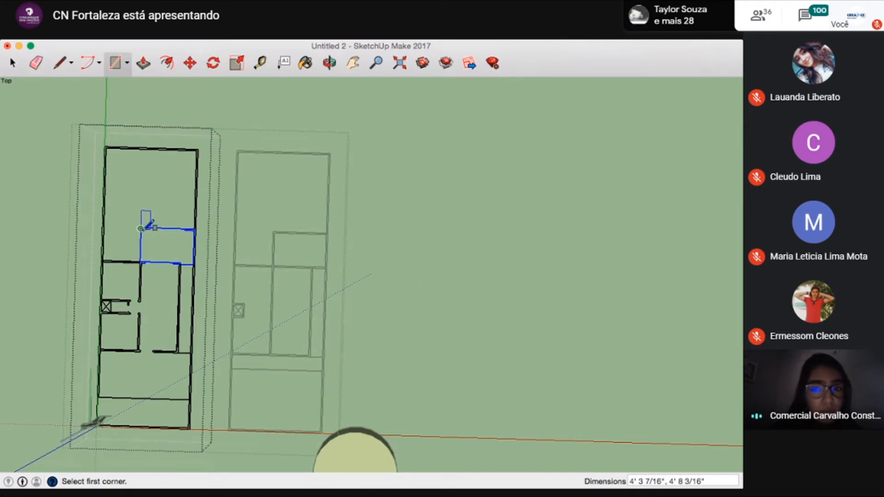
# - Draw a rectangle about 5' 8" by 3' 8" between opposite corners of the highlighted small room in the first plan
pyautogui.click(140, 229)
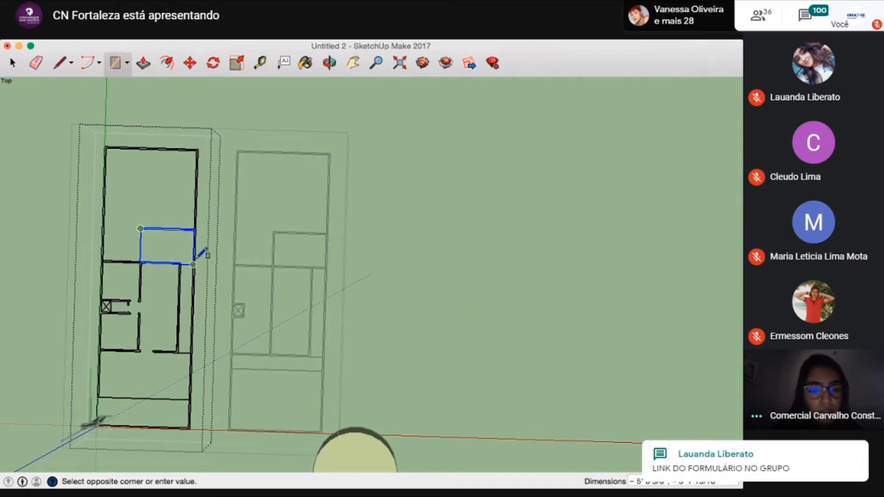
pyautogui.click(196, 259)
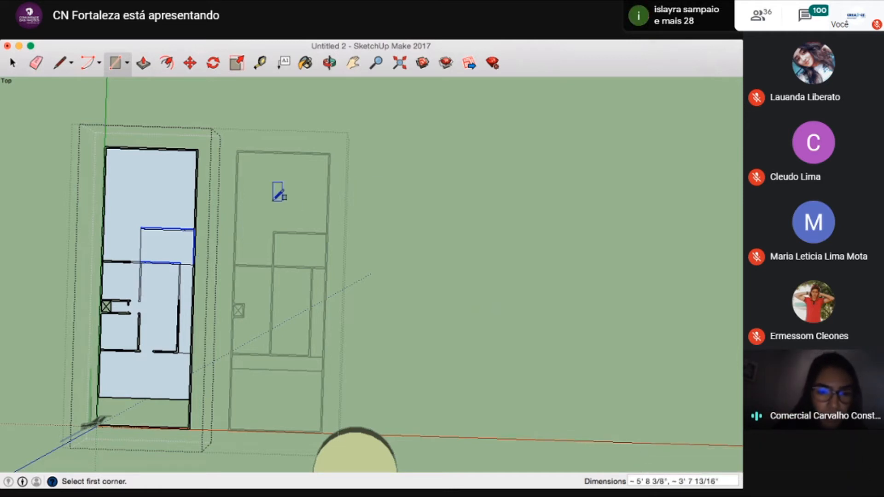
pyautogui.scroll(8, 185, 216)
pyautogui.scroll(-6, 184, 218)
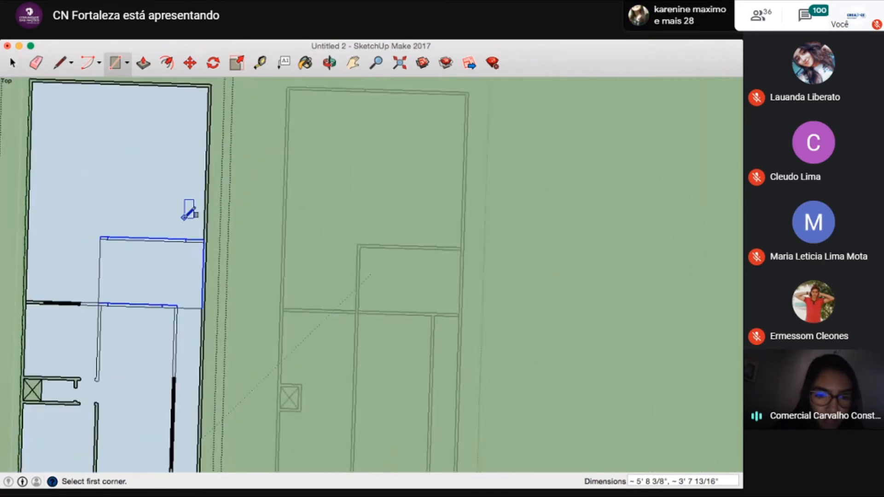
# - Try to draw a rectangle about 16' 2" long down the left outer wall from the first plan's upper-left corner
pyautogui.scroll(-2, 184, 217)
pyautogui.scroll(1, 184, 217)
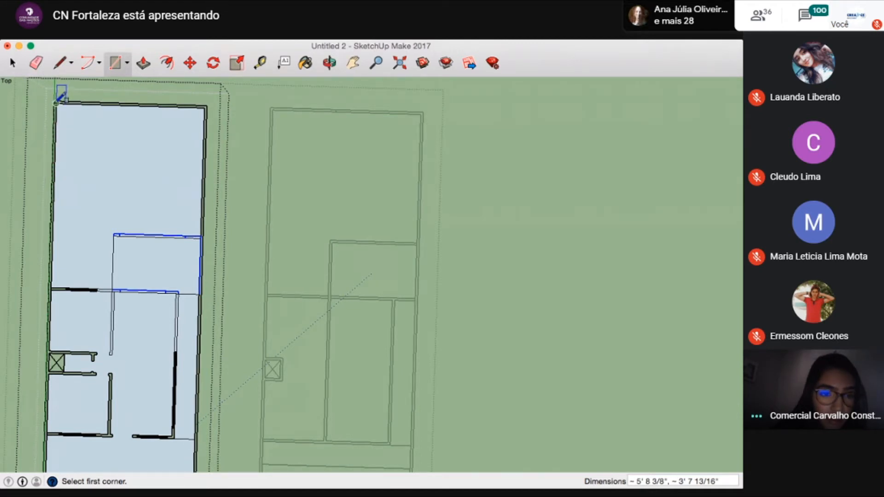
pyautogui.click(56, 103)
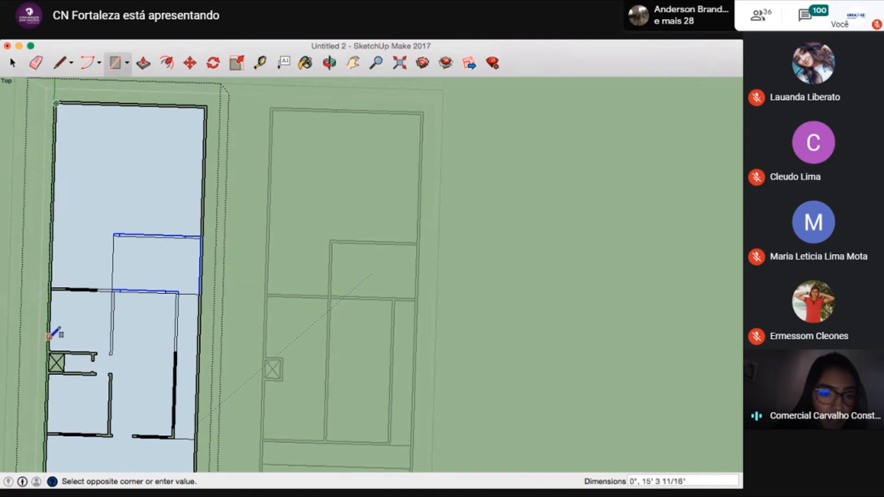
pyautogui.click(49, 351)
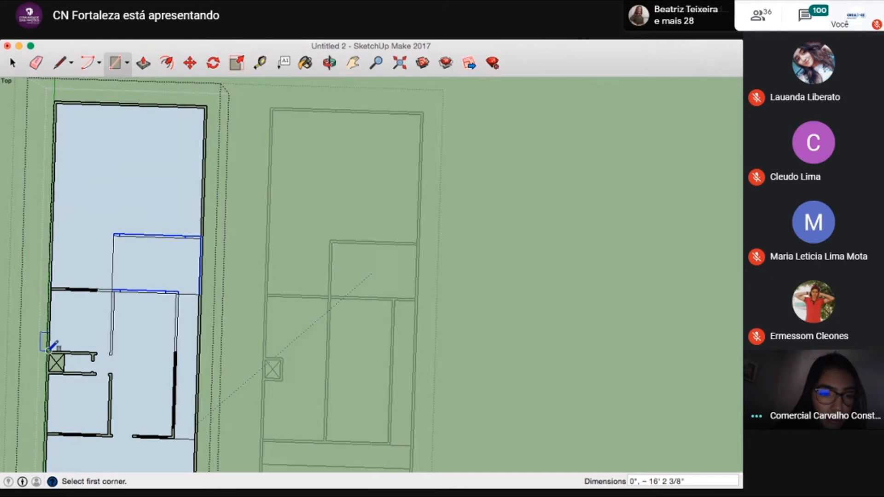
pyautogui.click(49, 350)
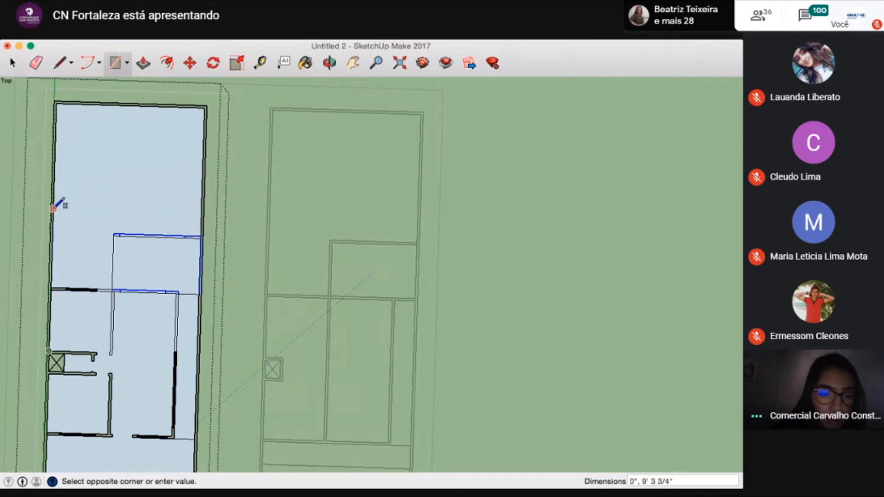
pyautogui.press('Escape')
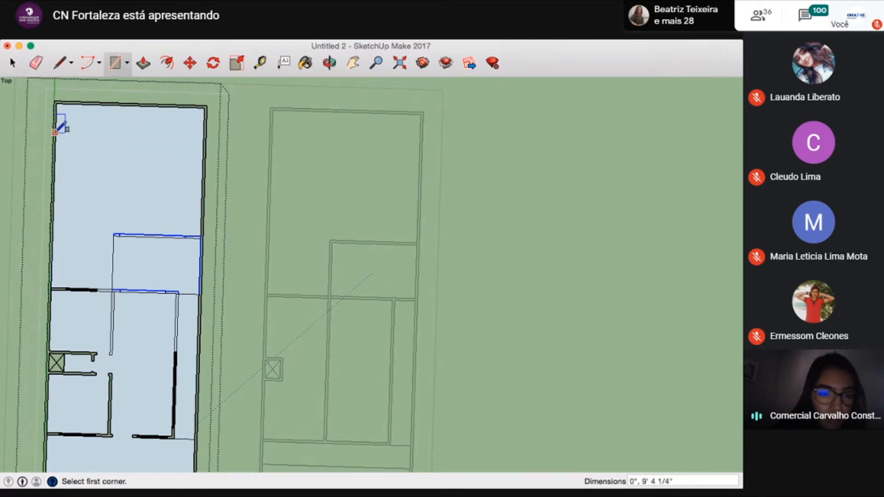
# - Try to draw a rectangle about 9' 8" long along the first plan's upper wall, from one corner to the other
pyautogui.scroll(2, 56, 132)
pyautogui.scroll(3, 55, 132)
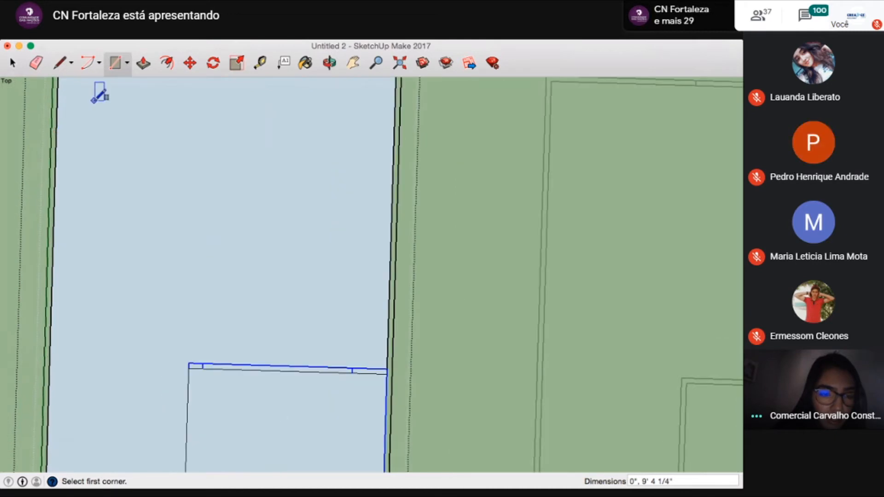
pyautogui.scroll(-4, 96, 94)
pyautogui.scroll(-1, 95, 99)
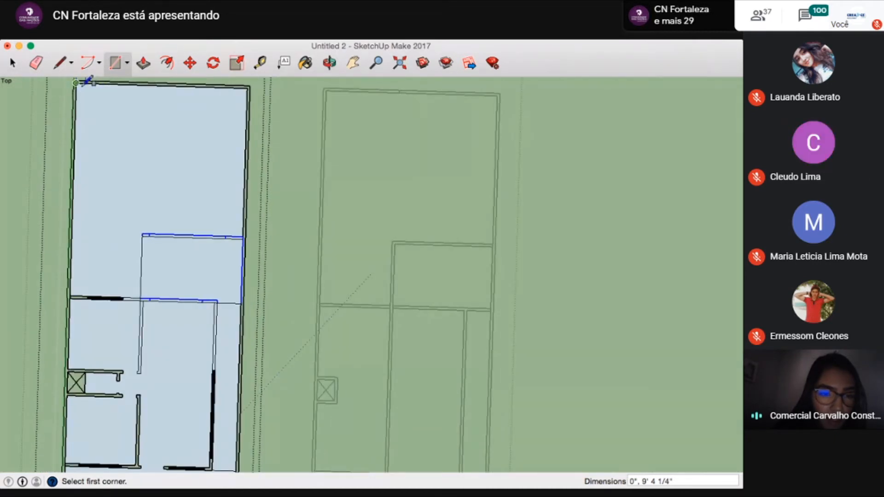
pyautogui.click(76, 82)
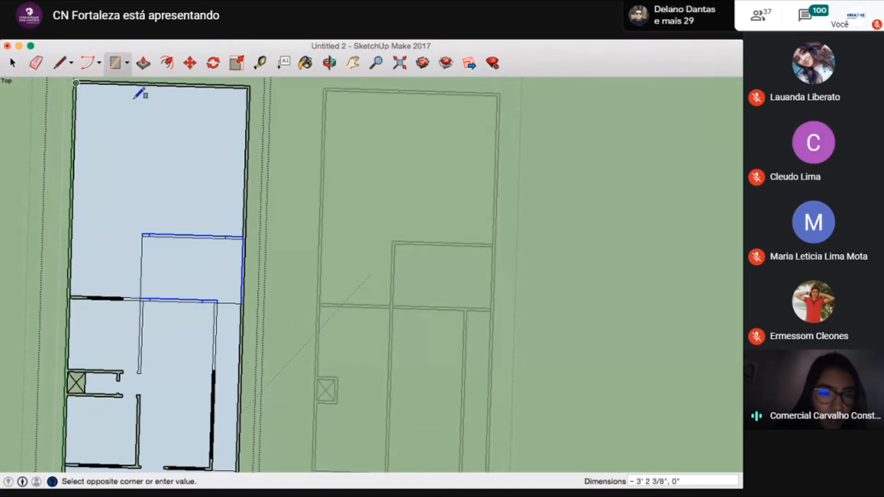
pyautogui.click(247, 88)
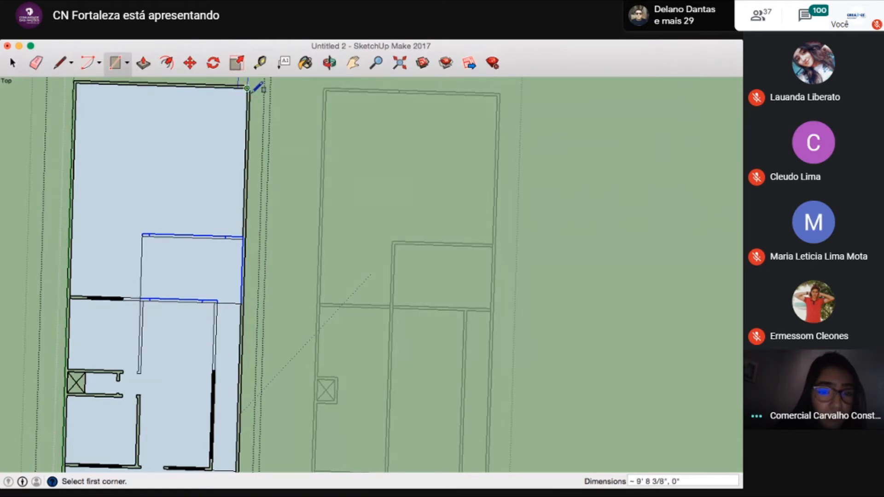
# - Draw a rectangle about 1' 9" by 1 13/16" over the upper end of the first plan's right outer wall
pyautogui.scroll(3, 258, 87)
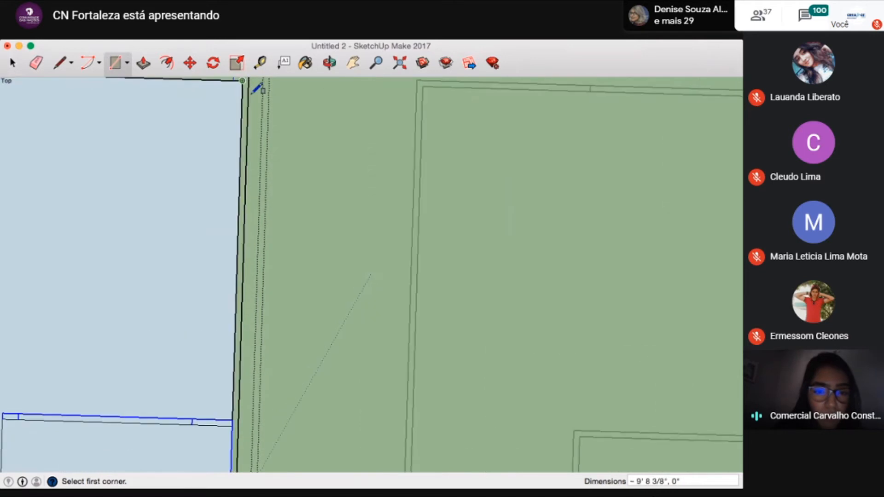
pyautogui.click(244, 81)
pyautogui.click(247, 151)
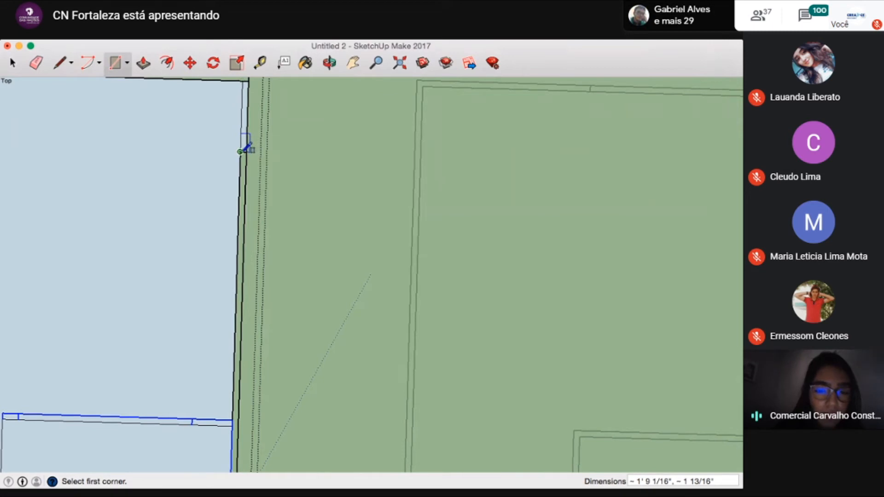
# - Draw a rectangle about 6' 8" by 1 13/16" over the next stretch of the right outer wall, down to the small room
pyautogui.click(240, 151)
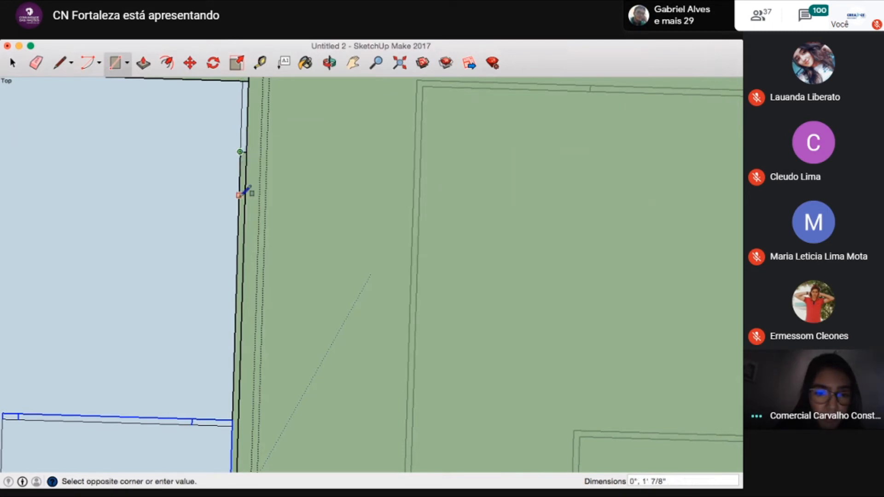
pyautogui.click(234, 419)
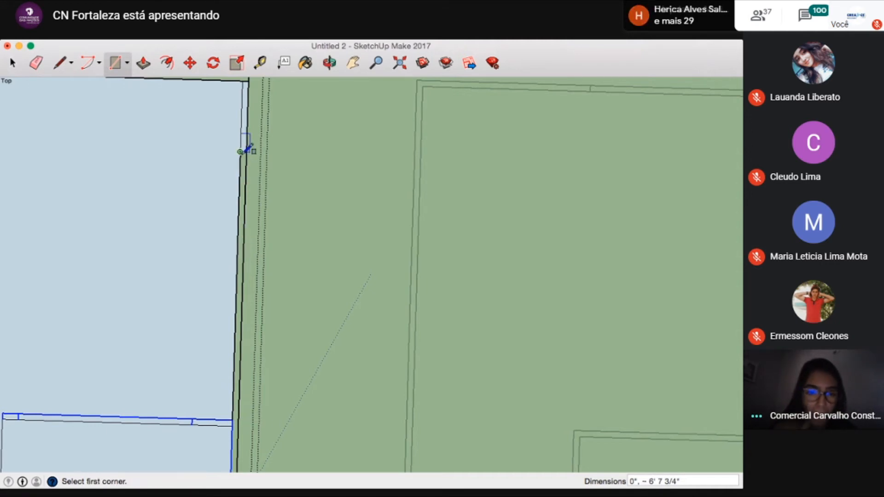
pyautogui.click(240, 151)
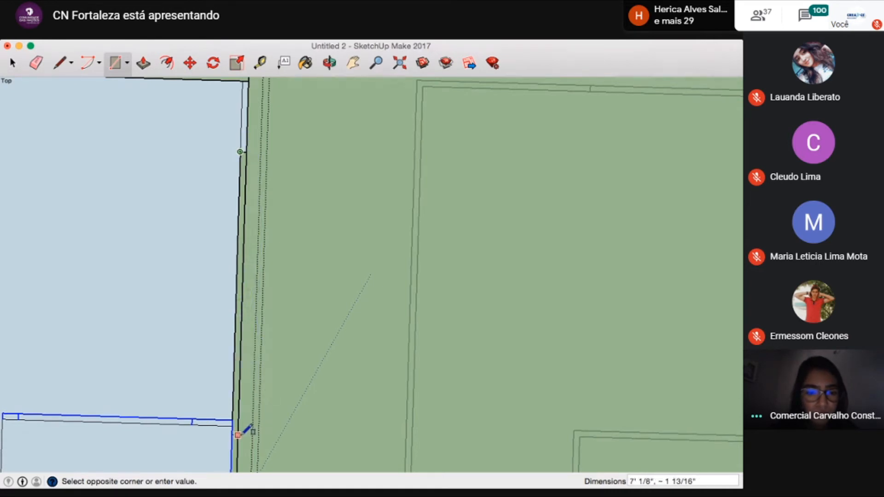
pyautogui.click(240, 419)
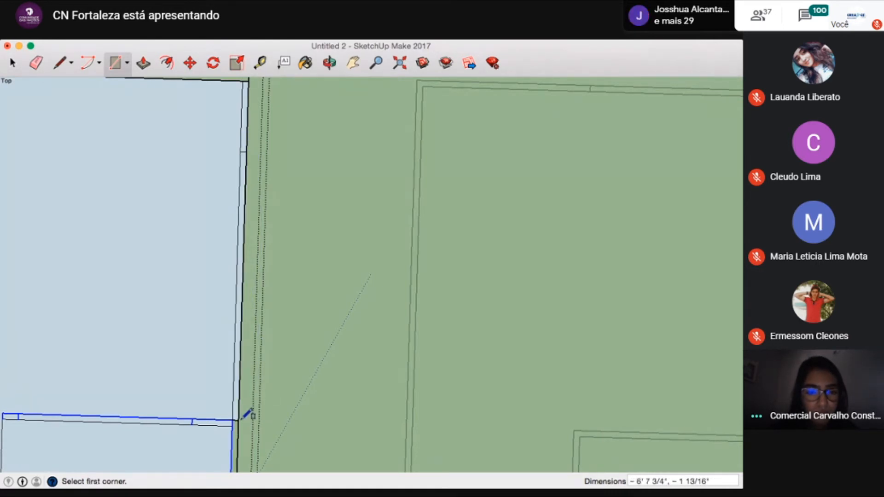
# - Switch to the Google Meet call in Chrome and read the new chat messages
pyautogui.scroll(-5, 180, 317)
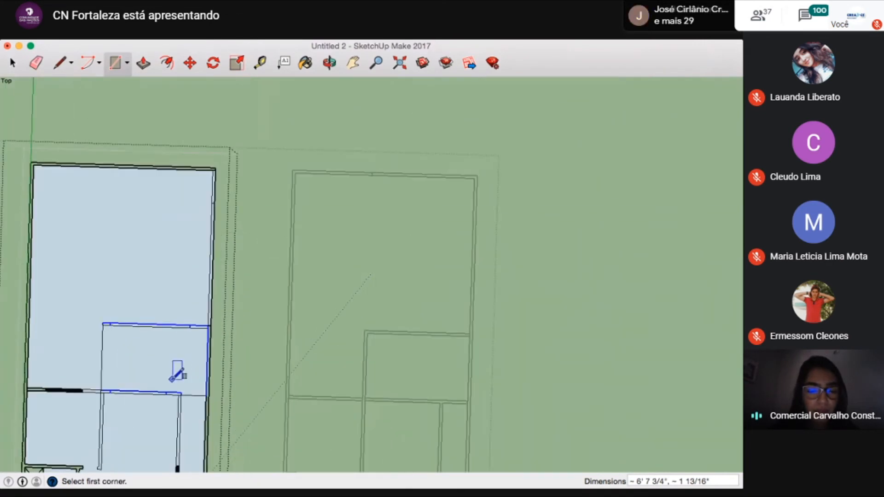
pyautogui.scroll(5, 173, 377)
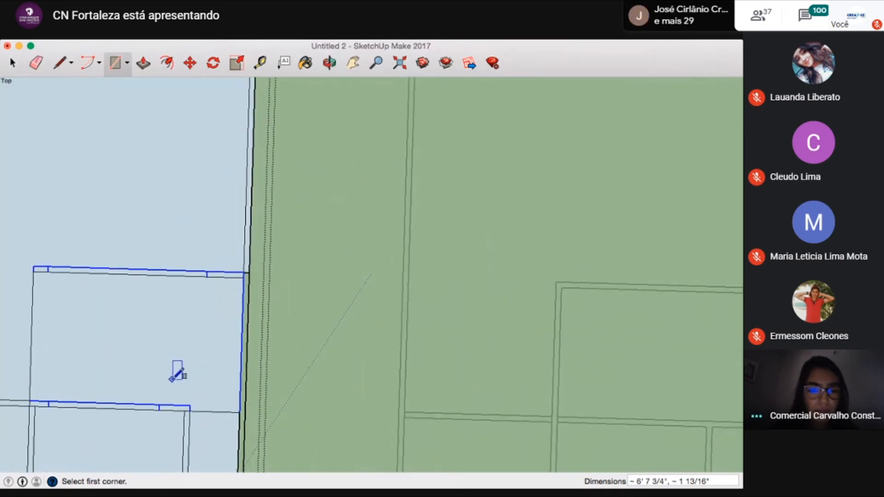
pyautogui.press('super+Tab')
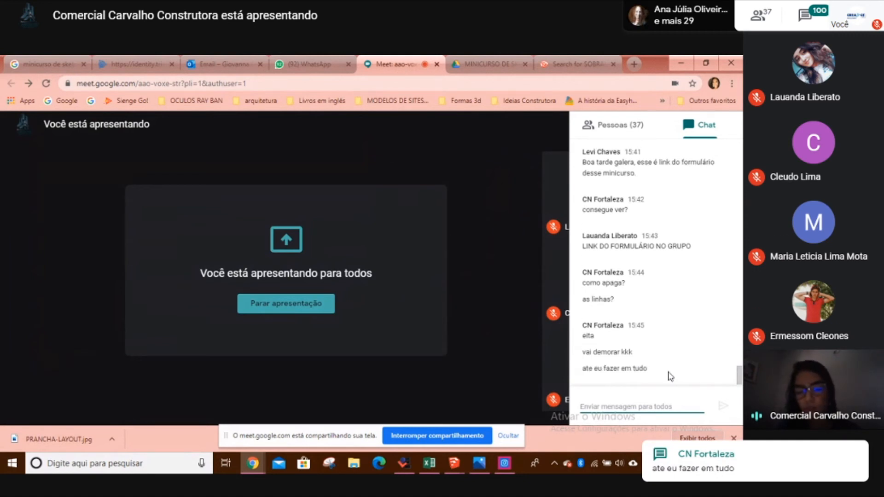
# - Switch back to the untitled SketchUp model with the two floor plans and open the unfilled right-hand plan's group for editing
pyautogui.moveTo(454, 463)
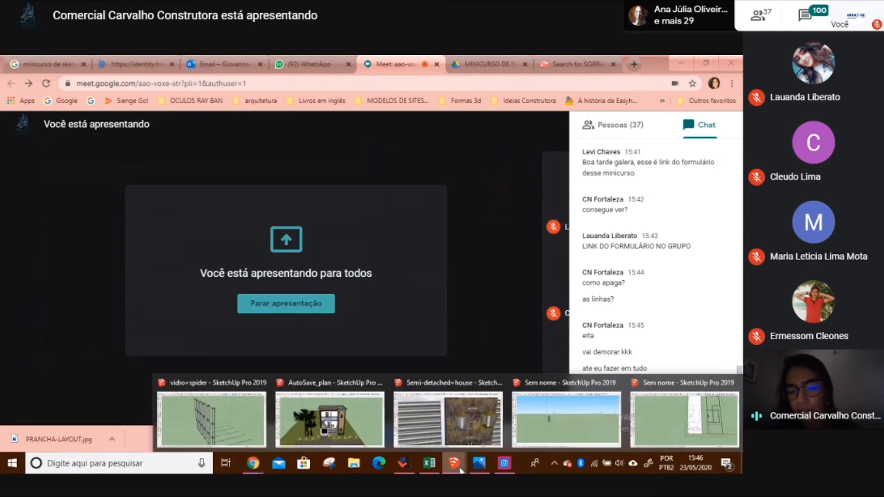
pyautogui.click(656, 436)
pyautogui.moveTo(489, 188); pyautogui.dragTo(458, 247, button='middle')
pyautogui.click(444, 235)
pyautogui.doubleClick(445, 235)
pyautogui.scroll(5, 397, 148)
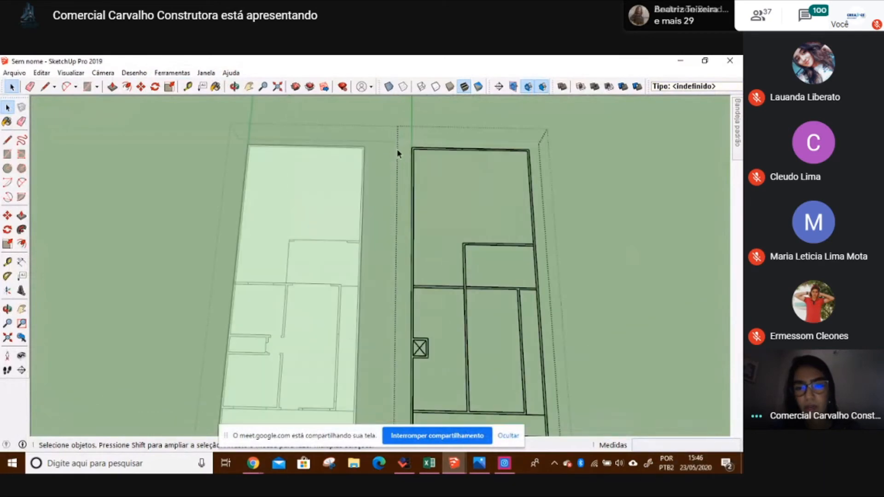
# - Draw a rectangle about 5.55 m by 3.65 m over the small upper room of the right-hand plan, corner to corner
pyautogui.keyDown('shift'); pyautogui.moveTo(481, 265); pyautogui.dragTo(451, 216, button='middle'); pyautogui.keyUp('shift')
pyautogui.press('r')
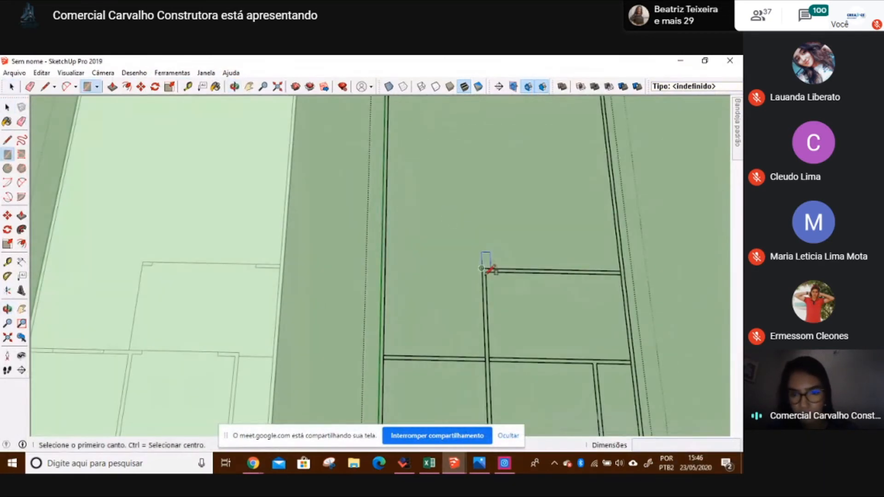
pyautogui.click(485, 272)
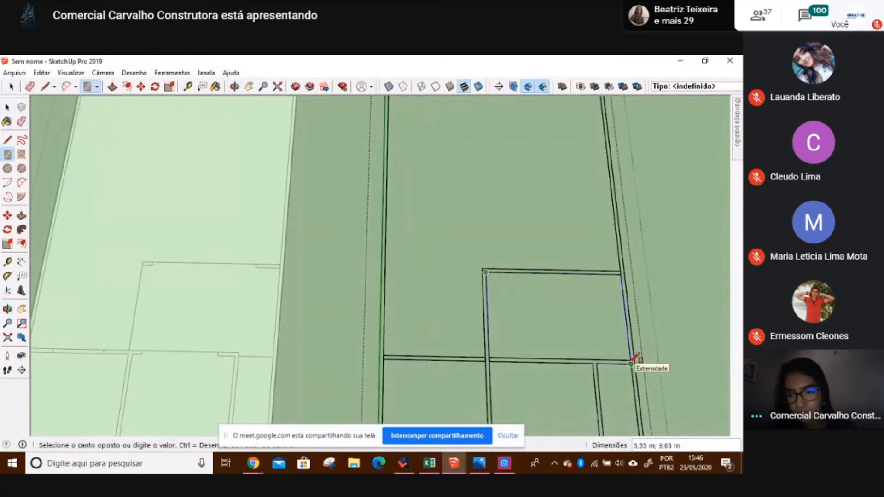
pyautogui.click(632, 357)
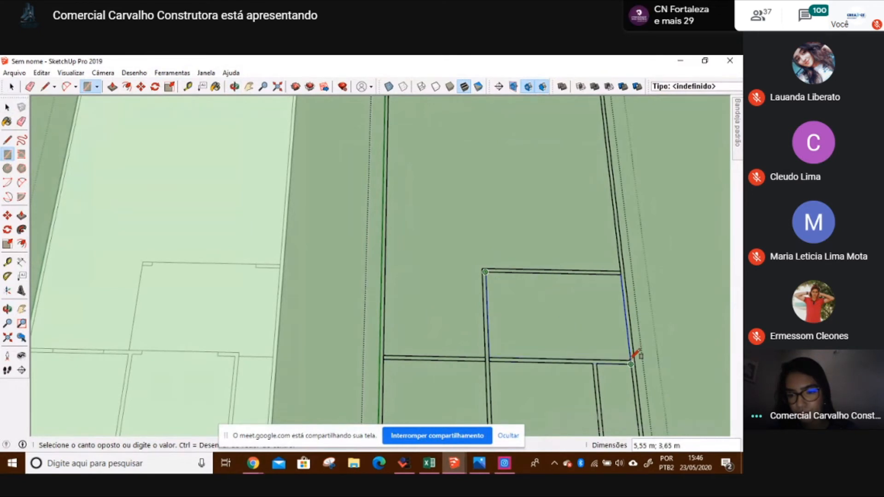
# - Delete the face filling the right-hand plan while keeping its wall lines
pyautogui.scroll(-3, 557, 313)
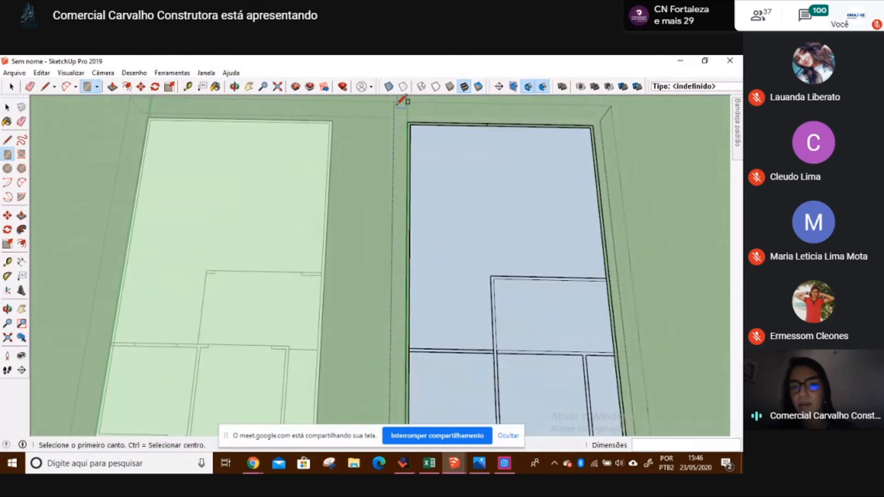
pyautogui.scroll(3, 412, 116)
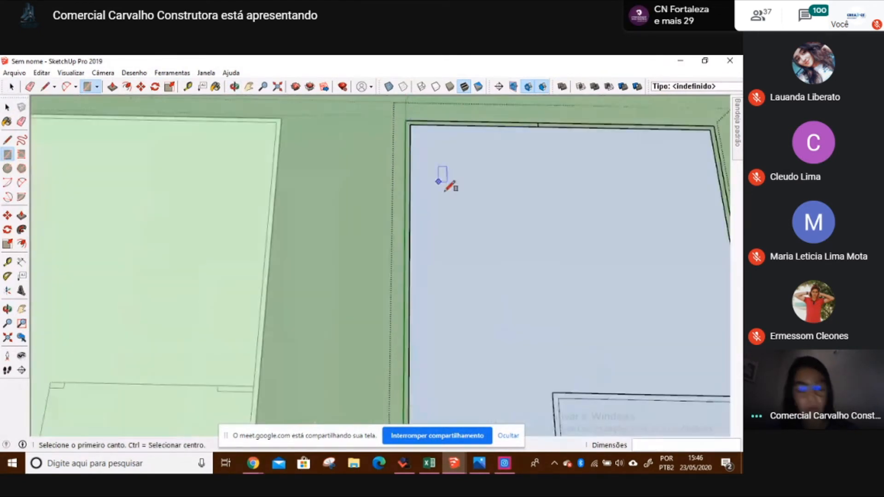
pyautogui.press('space')
pyautogui.click(482, 205)
pyautogui.press('Delete')
# - Draw a rectangle about 10 m by 30 m over the whole right-hand plan, from its upper left outer corner to the opposite lower corner
pyautogui.scroll(3, 405, 121)
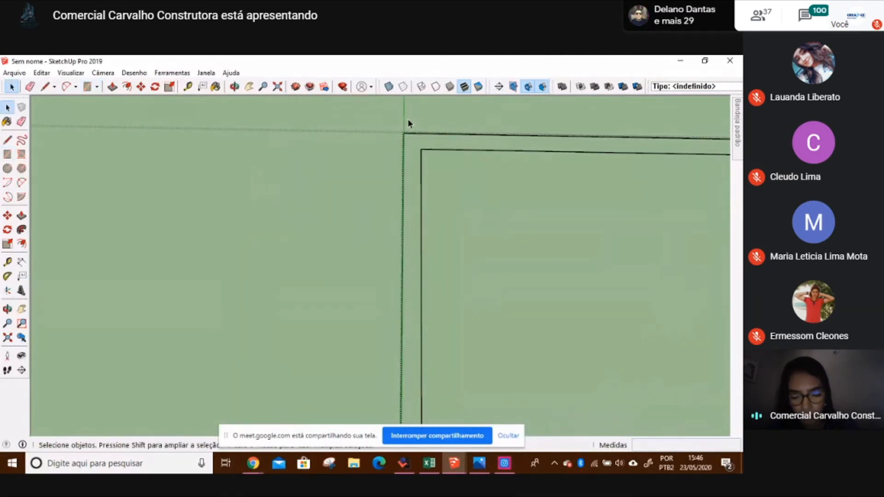
pyautogui.press('r')
pyautogui.click(404, 133)
pyautogui.scroll(-1, 433, 115)
pyautogui.scroll(-4, 417, 128)
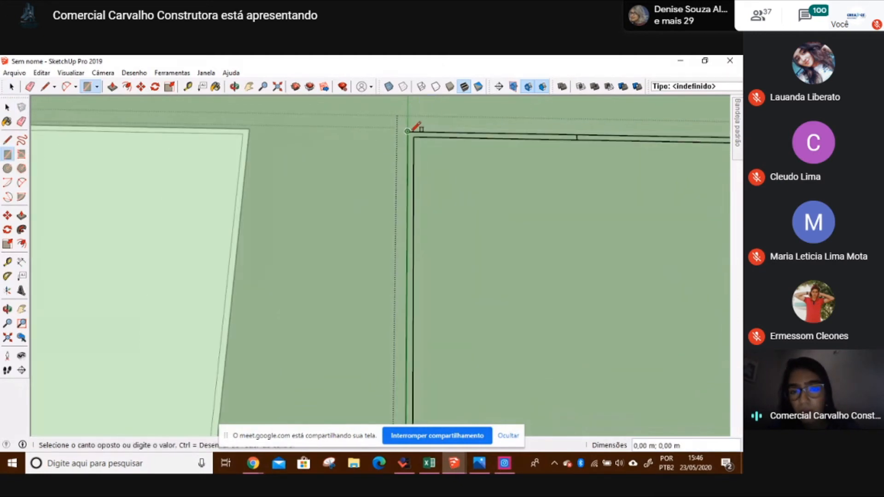
pyautogui.scroll(-4, 412, 127)
pyautogui.scroll(5, 497, 360)
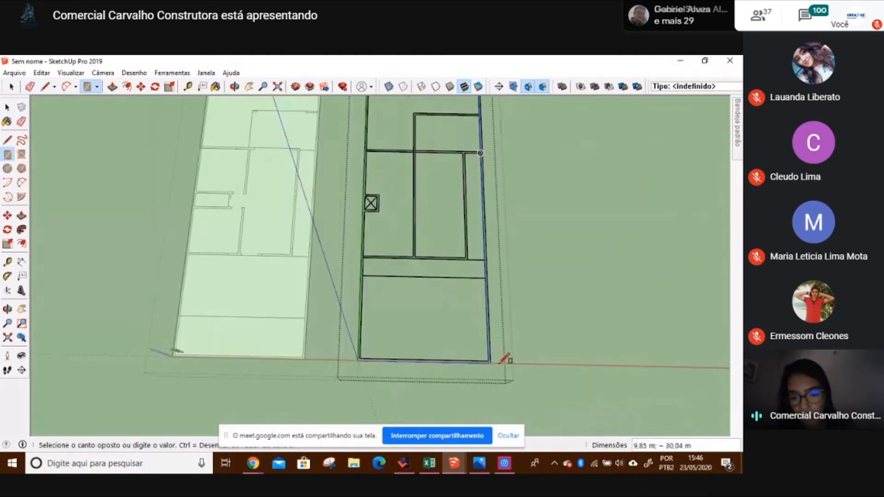
pyautogui.scroll(2, 502, 365)
pyautogui.click(497, 362)
pyautogui.scroll(-2, 474, 356)
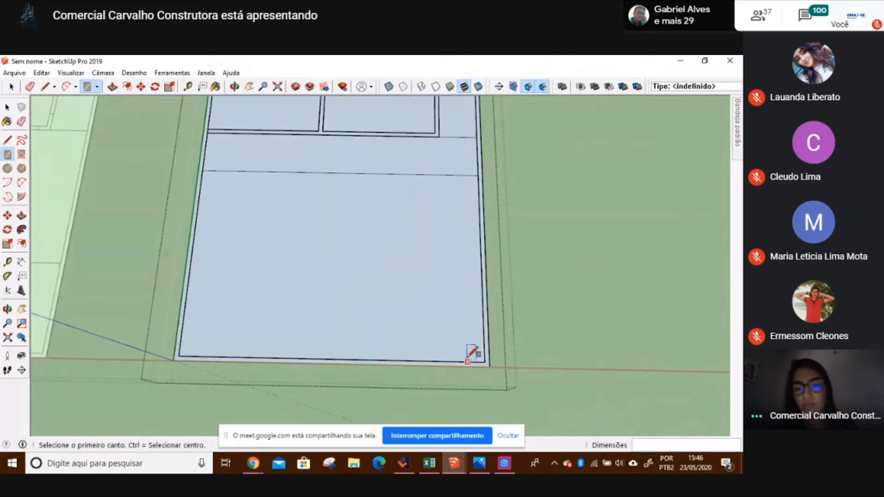
# - Draw rectangles over the plan's lowest area, from its corners to the dividing line above, to separate its face
pyautogui.press('space')
pyautogui.scroll(2, 484, 358)
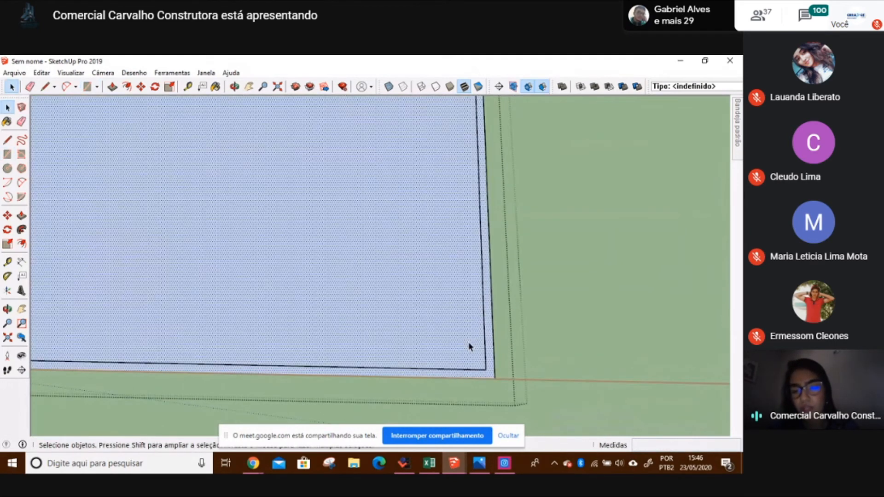
pyautogui.scroll(-5, 475, 325)
pyautogui.press('r')
pyautogui.click(239, 190)
pyautogui.click(563, 408)
pyautogui.click(566, 407)
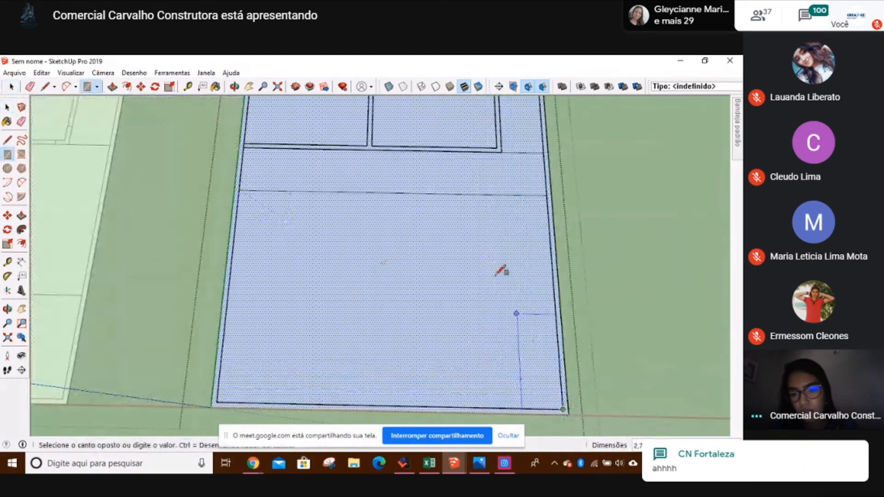
pyautogui.click(438, 193)
# - Erase the extra line splitting the plan's lowest area and select the merged face to check it
pyautogui.press('space')
pyautogui.press('e')
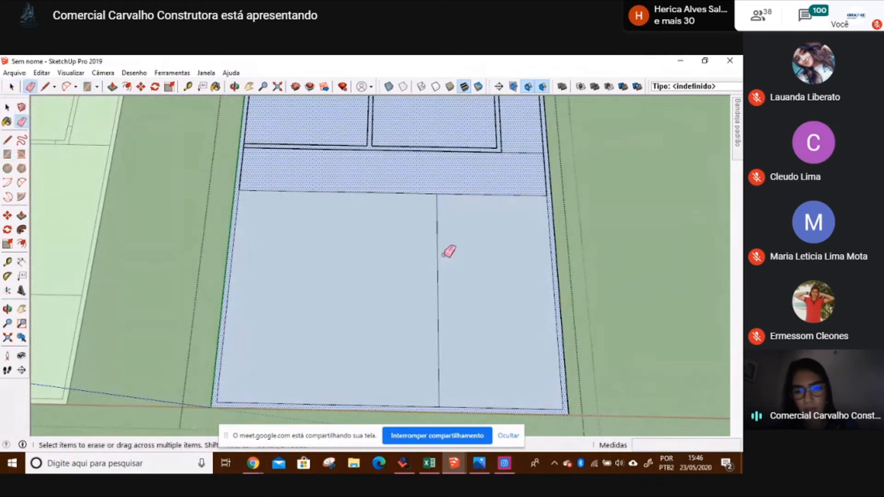
pyautogui.click(438, 251)
pyautogui.press('space')
pyautogui.click(439, 253)
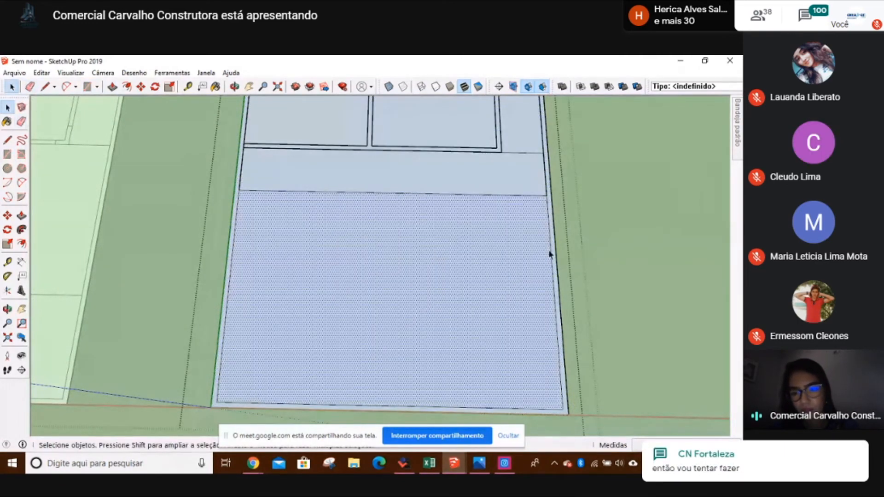
# - Draw a rectangle over the small upper room, from its upper left outer corner to the opposite corner, to separate the surrounding faces
pyautogui.moveTo(499, 152); pyautogui.dragTo(393, 227, button='middle')
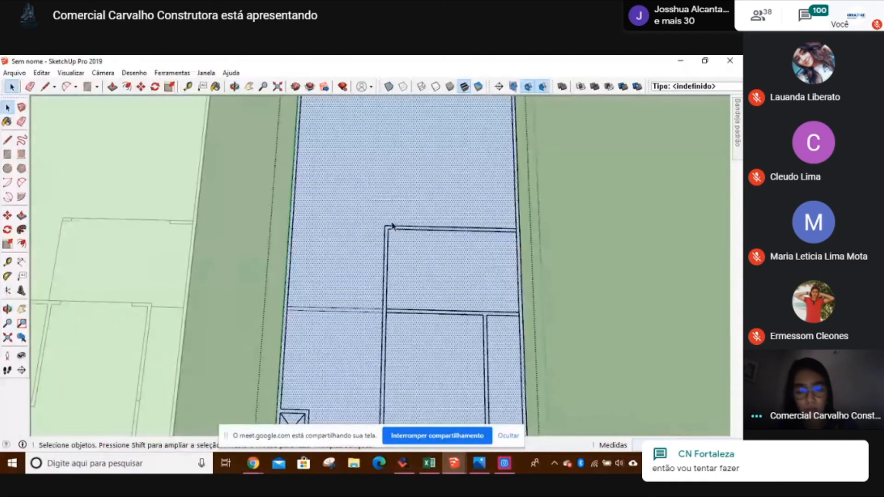
pyautogui.press('r')
pyautogui.click(384, 225)
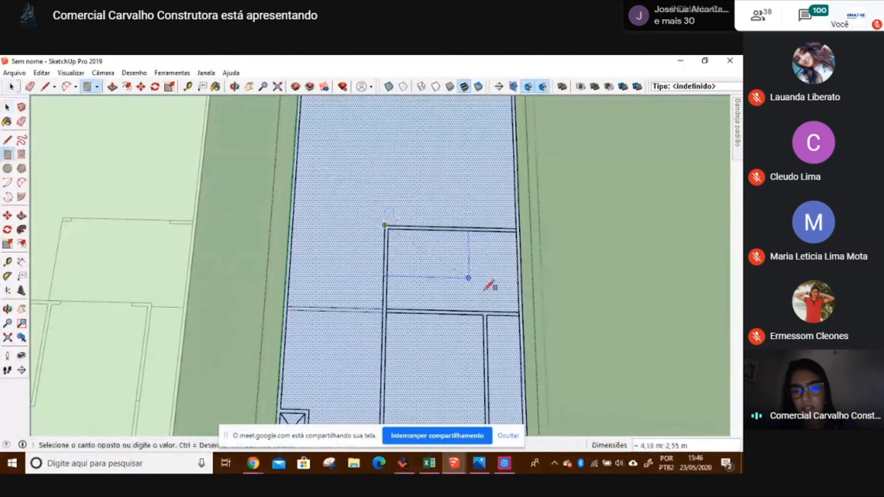
pyautogui.click(515, 306)
pyautogui.press('space')
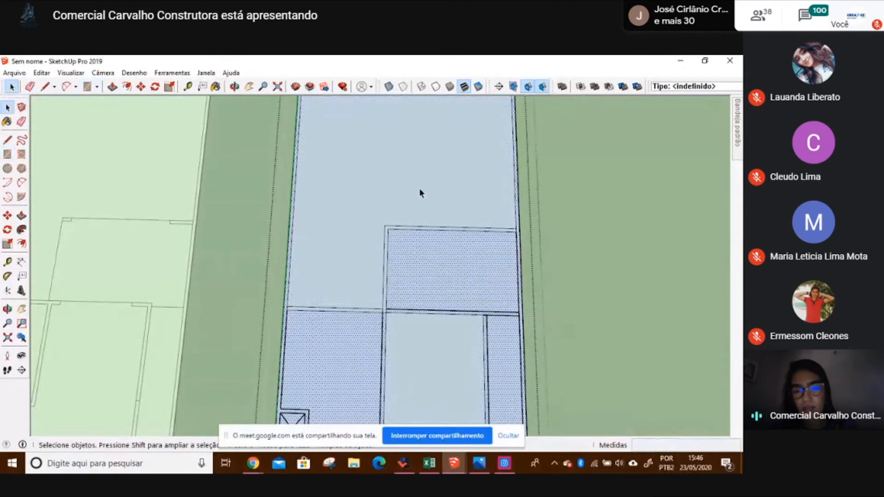
# - Delete the face of the large upper area in the right-hand plan
pyautogui.scroll(-3, 416, 189)
pyautogui.click(413, 184)
pyautogui.moveTo(410, 173); pyautogui.dragTo(409, 178, button='middle')
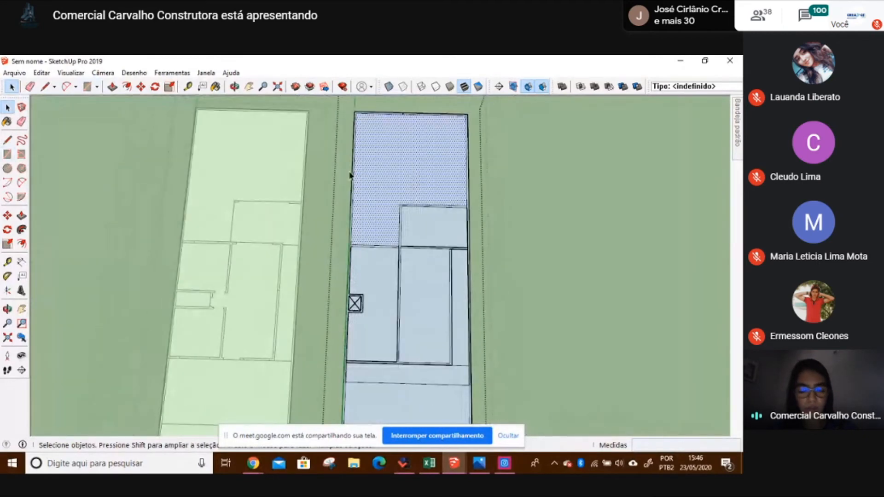
pyautogui.press('Delete')
# - Delete the wall lines meeting at the plan's upper left corner, undo that deletion, and leave the plan's group
pyautogui.moveTo(357, 121); pyautogui.dragTo(345, 103)
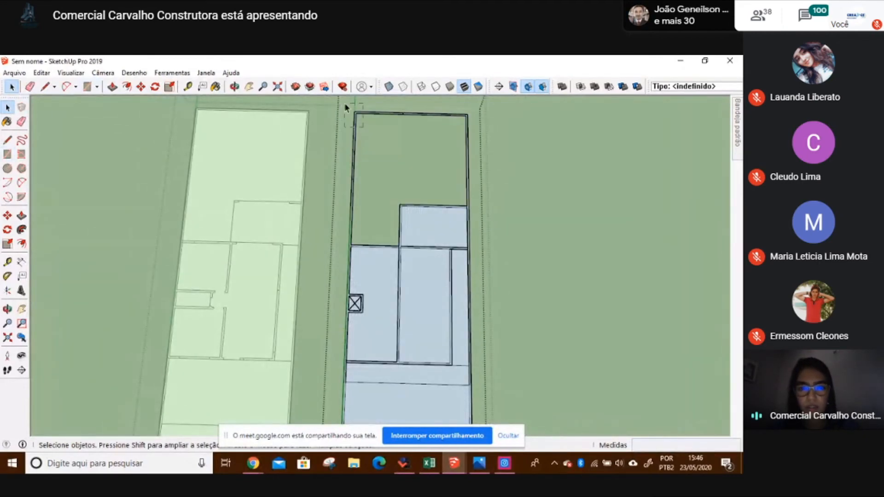
pyautogui.press('Delete')
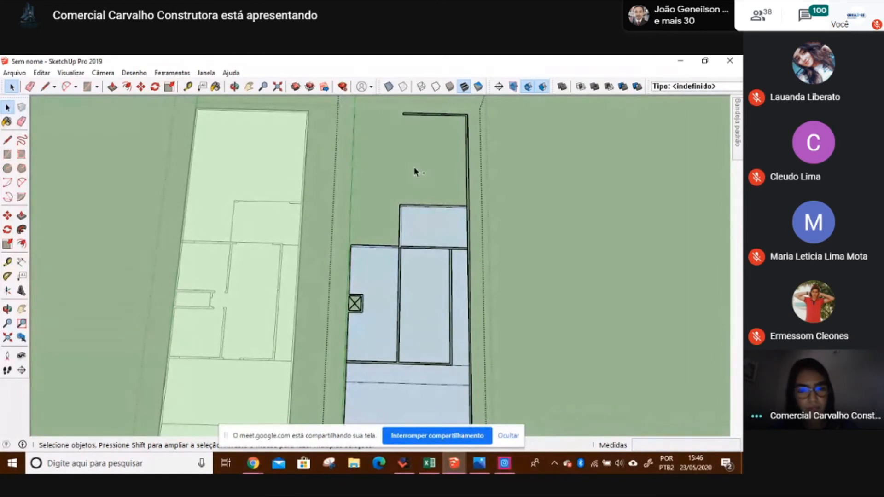
pyautogui.hotkey('ctrl', 'z')
pyautogui.press('Escape')
pyautogui.moveTo(396, 155); pyautogui.dragTo(394, 230, button='middle')
pyautogui.scroll(-2, 394, 230)
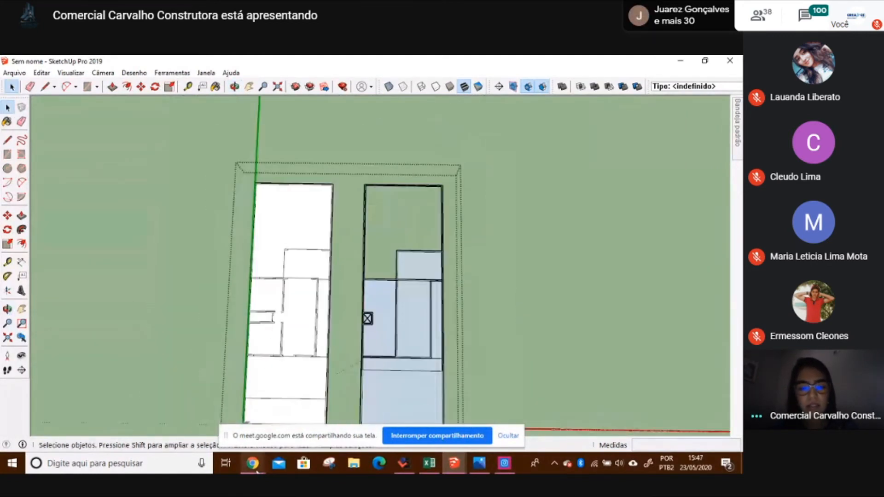
# - Switch to the Google Meet call in Chrome, read the latest chat messages, and close the chat
pyautogui.click(253, 463)
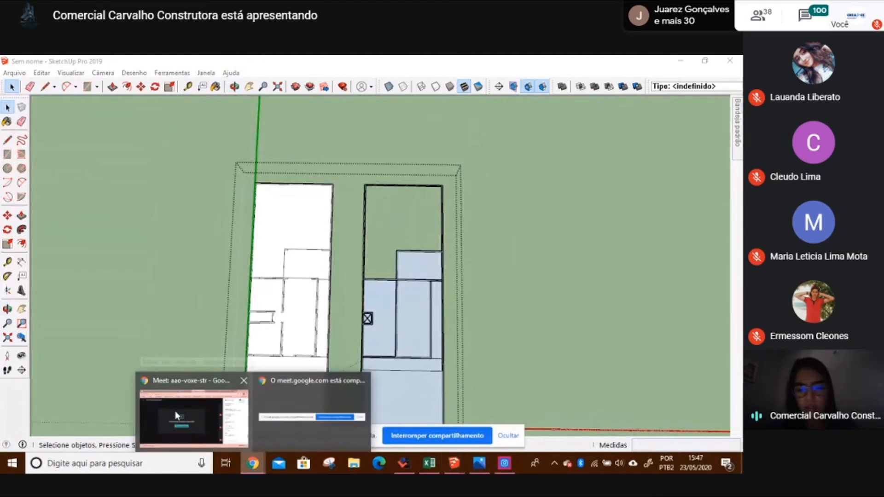
pyautogui.click(240, 418)
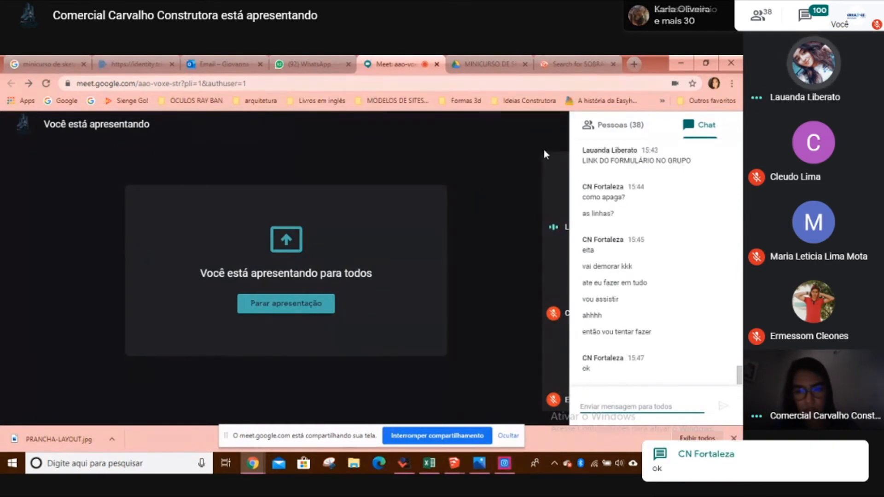
pyautogui.click(500, 195)
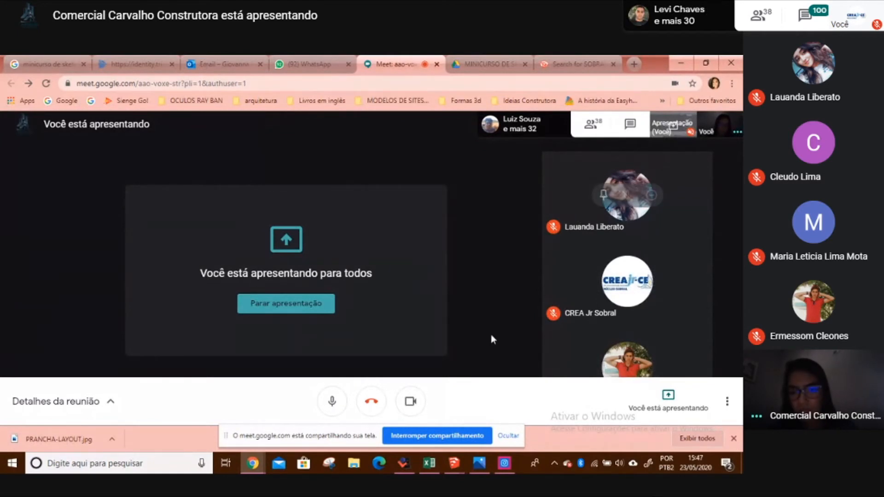
# - Return to the SketchUp model with both floor plans and open the right-hand plan's group for editing
pyautogui.click(456, 465)
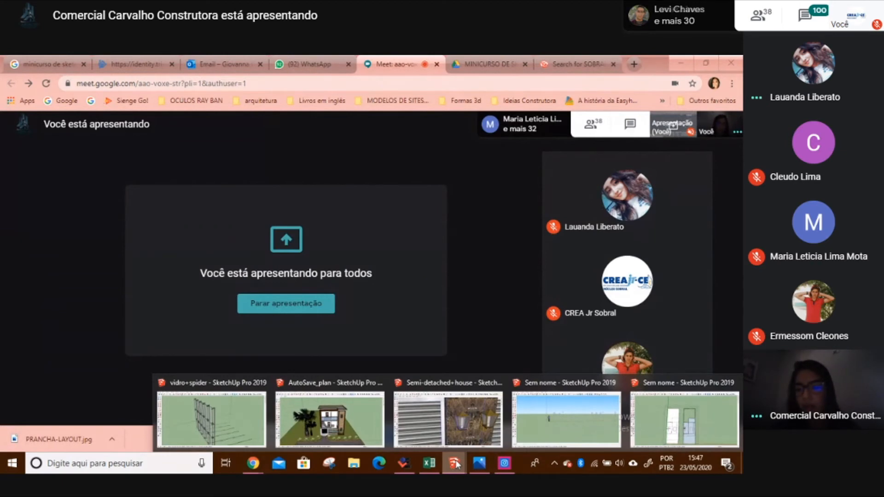
pyautogui.click(660, 416)
pyautogui.scroll(-3, 350, 179)
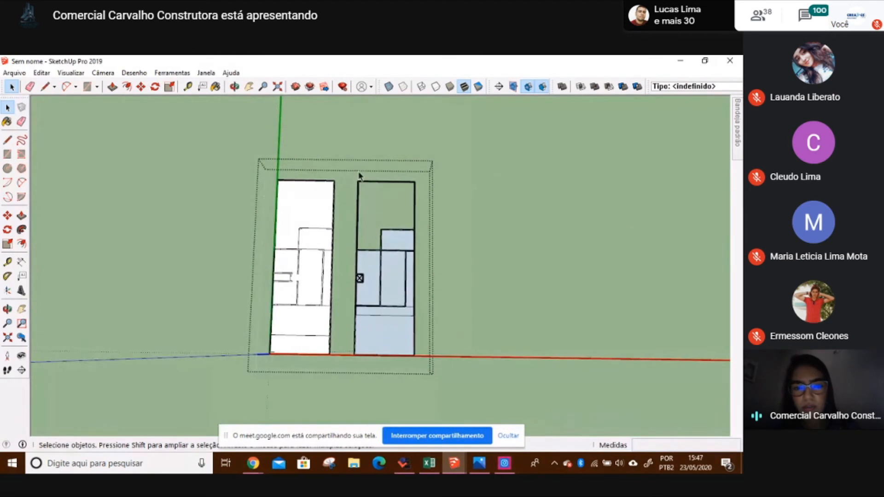
pyautogui.doubleClick(363, 191)
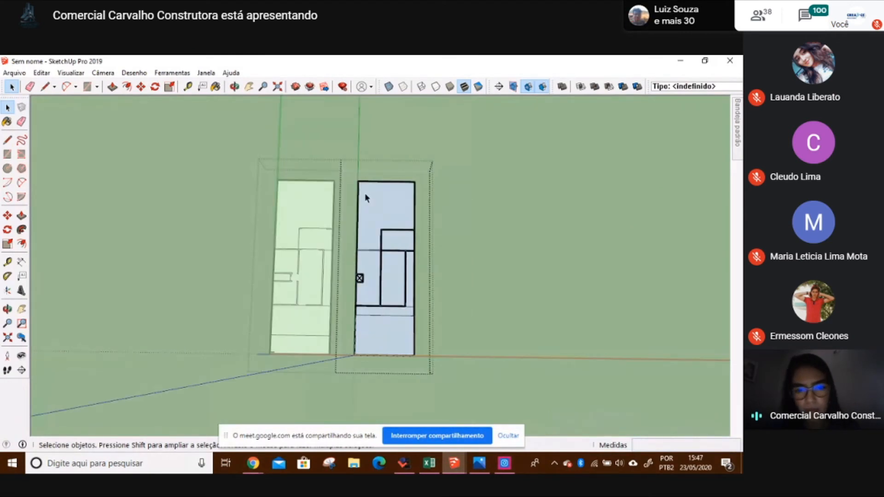
pyautogui.scroll(5, 369, 232)
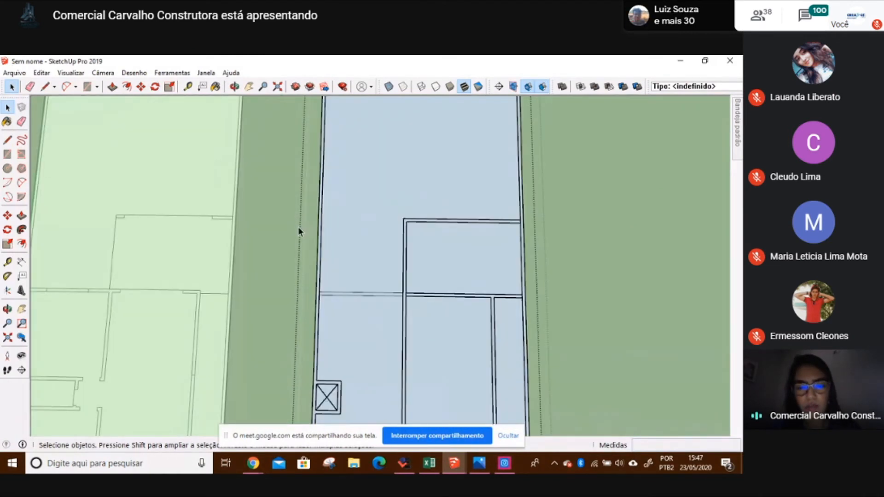
# - Open the white left-hand plan's group for editing and bring its inner rooms into close view
pyautogui.scroll(-3, 177, 247)
pyautogui.moveTo(178, 247)
pyautogui.mouseDown(button='middle')
pyautogui.moveTo(457, 227)
pyautogui.moveTo(476, 173)
pyautogui.mouseUp(button='middle')
pyautogui.doubleClick(479, 176)
pyautogui.scroll(2, 479, 179)
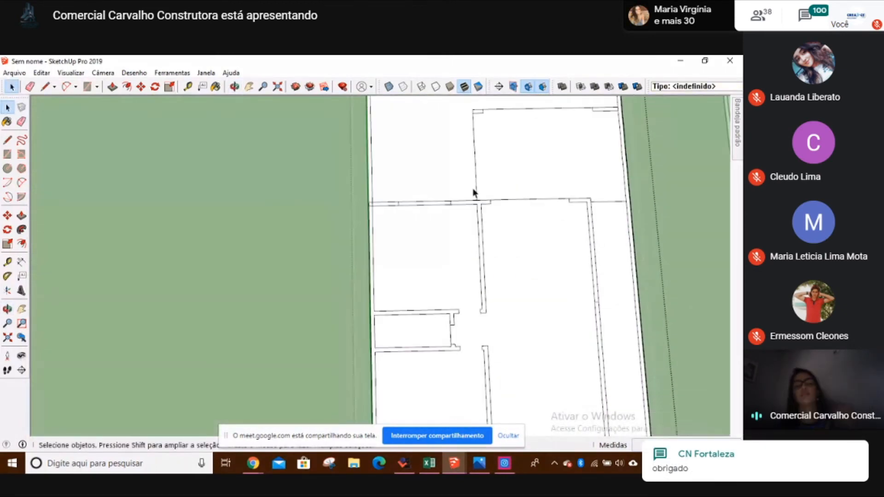
pyautogui.scroll(-1, 472, 188)
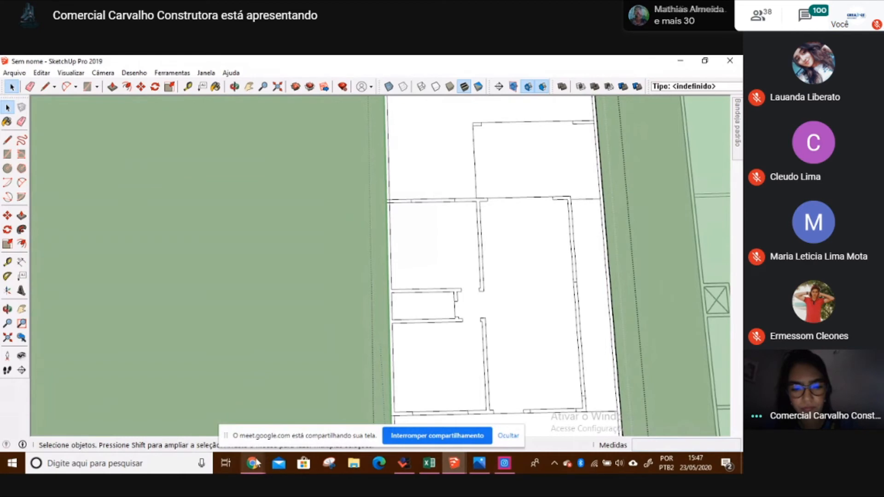
# - Switch to the Google Meet call, reopen the chat, and read the participants' new replies
pyautogui.moveTo(261, 455)
pyautogui.click(197, 408)
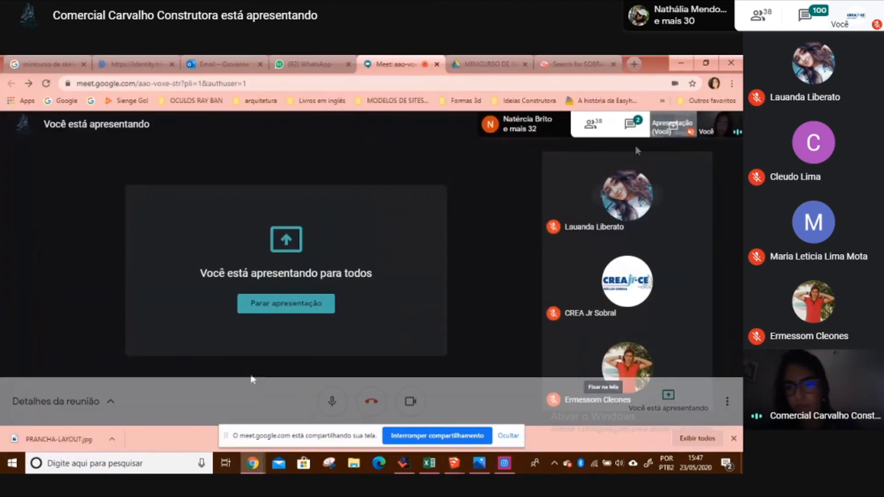
pyautogui.click(630, 123)
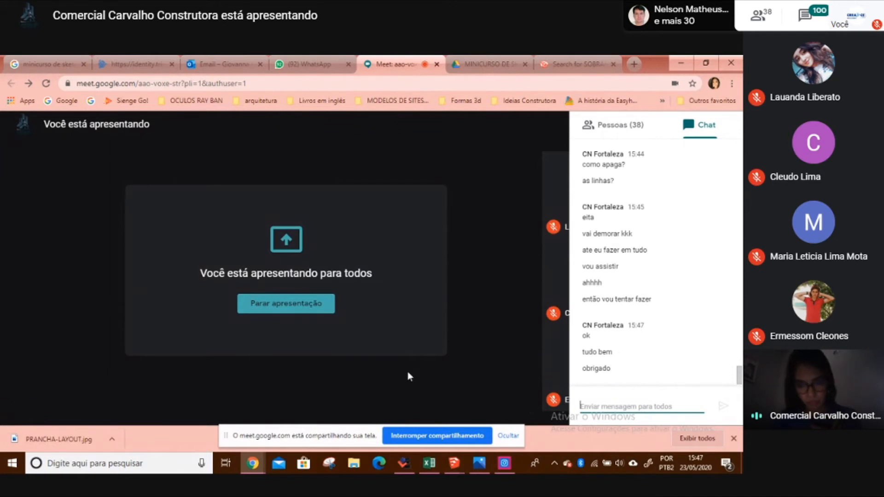
# - Return to the SketchUp model with the two floor plans and examine the white left-hand plan's rooms and walls
pyautogui.click(456, 465)
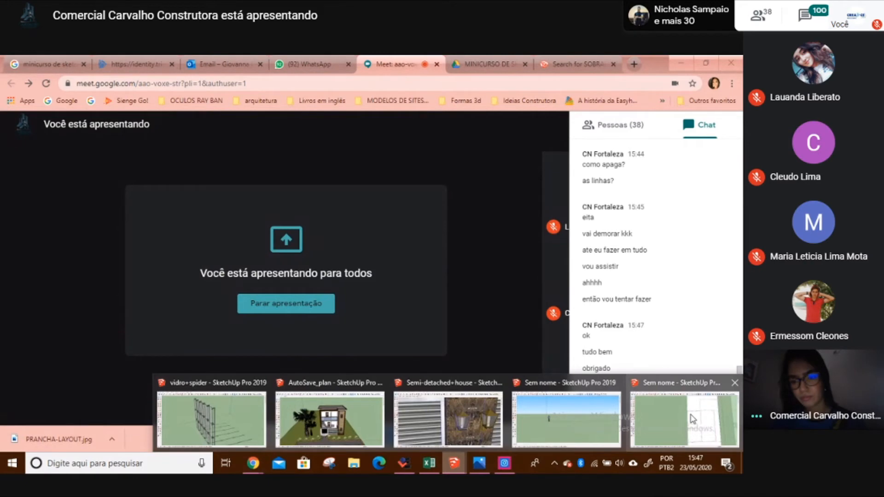
pyautogui.moveTo(692, 419)
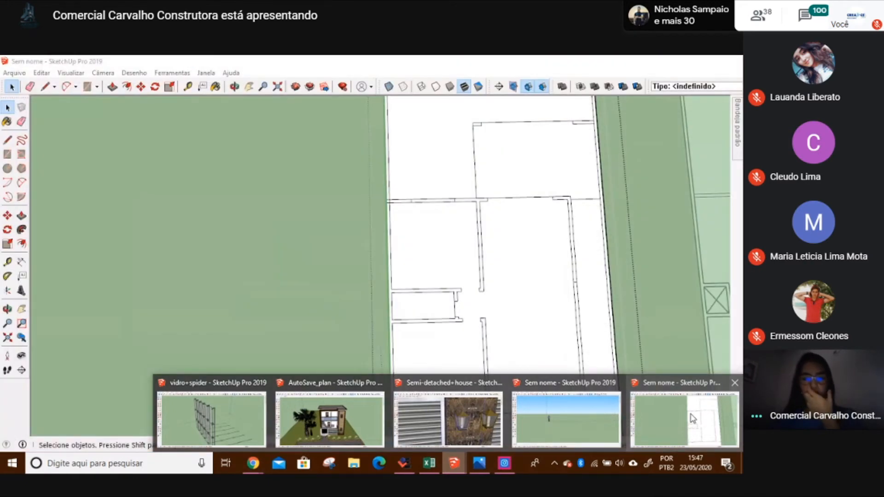
pyautogui.click(693, 419)
pyautogui.moveTo(440, 227); pyautogui.dragTo(467, 216, button='middle')
pyautogui.scroll(10, 430, 181)
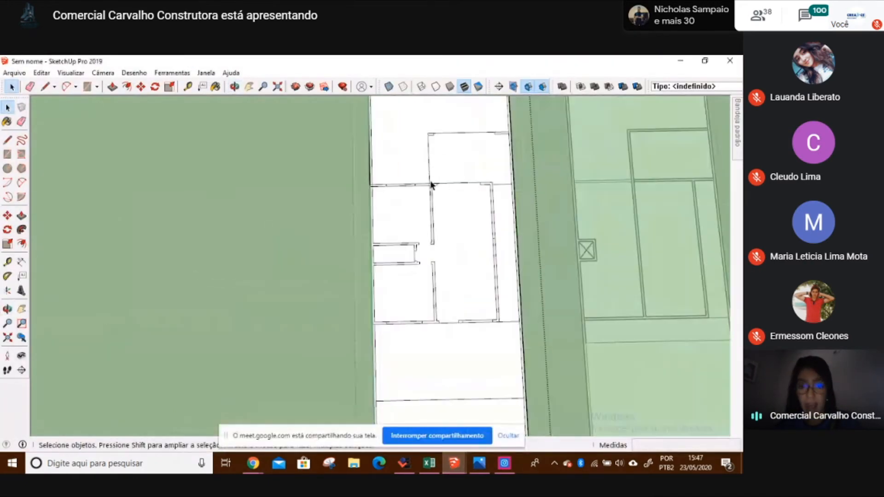
pyautogui.moveTo(433, 172); pyautogui.dragTo(456, 125, button='middle')
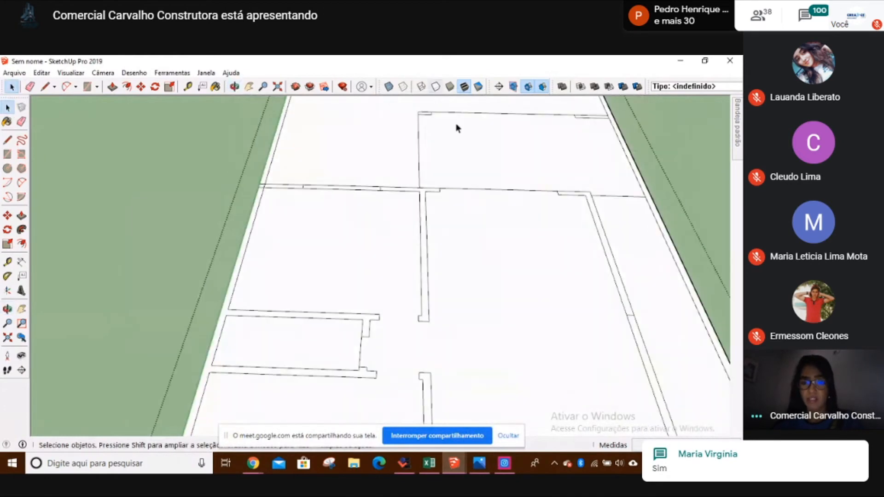
pyautogui.scroll(-3, 496, 212)
pyautogui.scroll(-3, 389, 245)
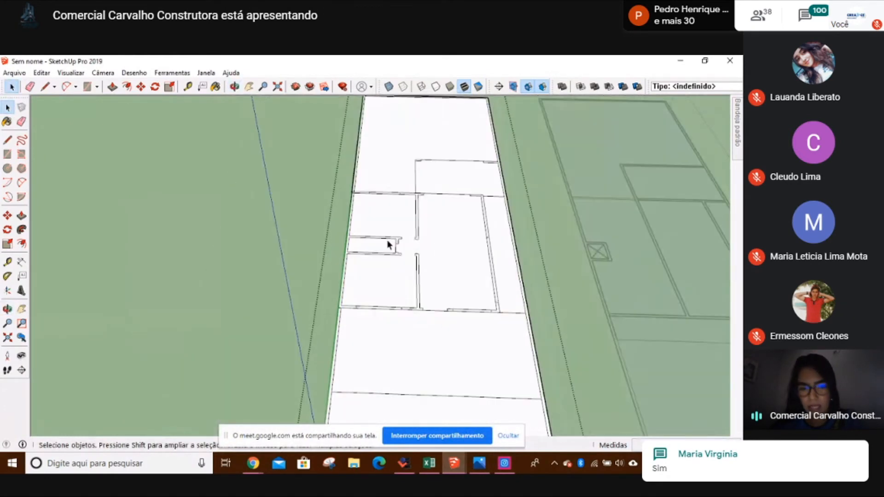
pyautogui.scroll(2, 518, 224)
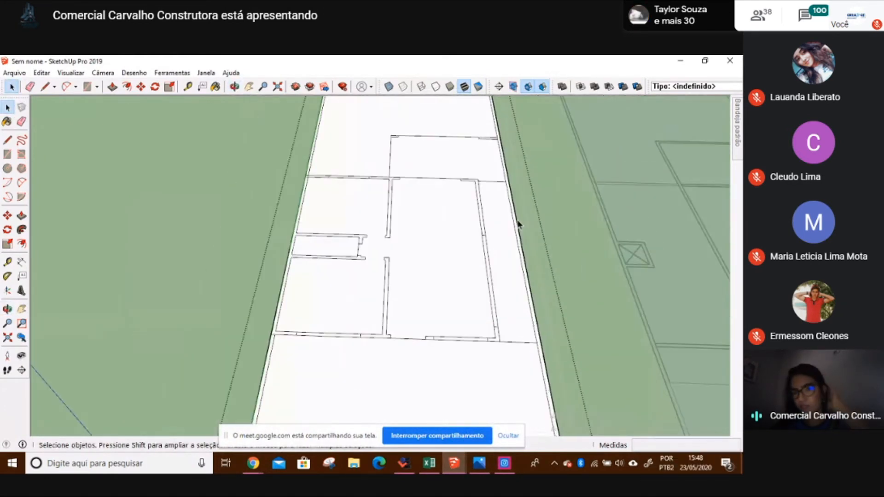
pyautogui.scroll(-3, 516, 224)
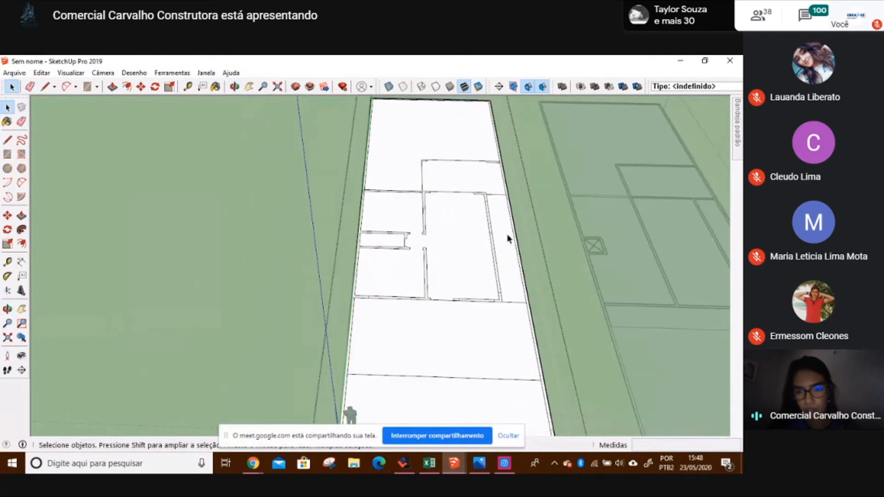
pyautogui.moveTo(506, 233)
pyautogui.mouseDown(button='middle')
pyautogui.moveTo(462, 186)
pyautogui.moveTo(438, 239)
pyautogui.moveTo(459, 339)
pyautogui.moveTo(457, 327)
pyautogui.mouseUp(button='middle')
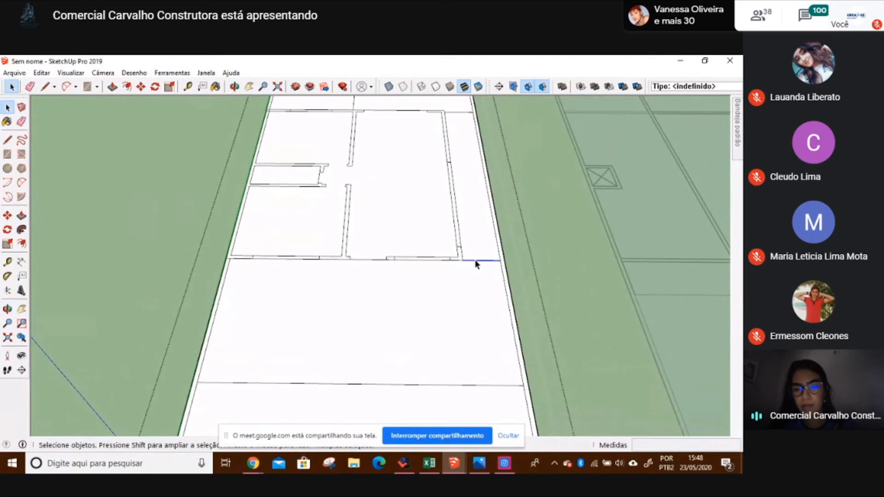
# - Leave the nested groups, reopen the white left-hand plan's group for editing, and select the face of its inner rooms
pyautogui.click(470, 300)
pyautogui.scroll(-3, 519, 222)
pyautogui.click(528, 215)
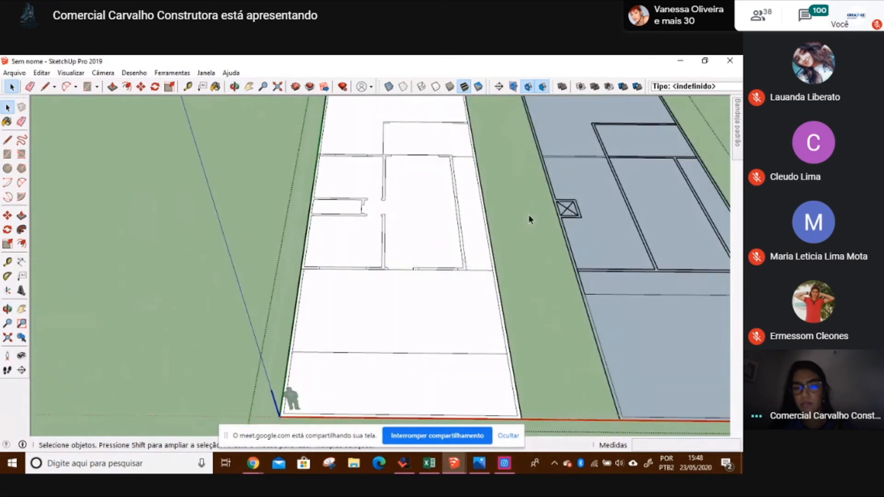
pyautogui.scroll(-3, 341, 258)
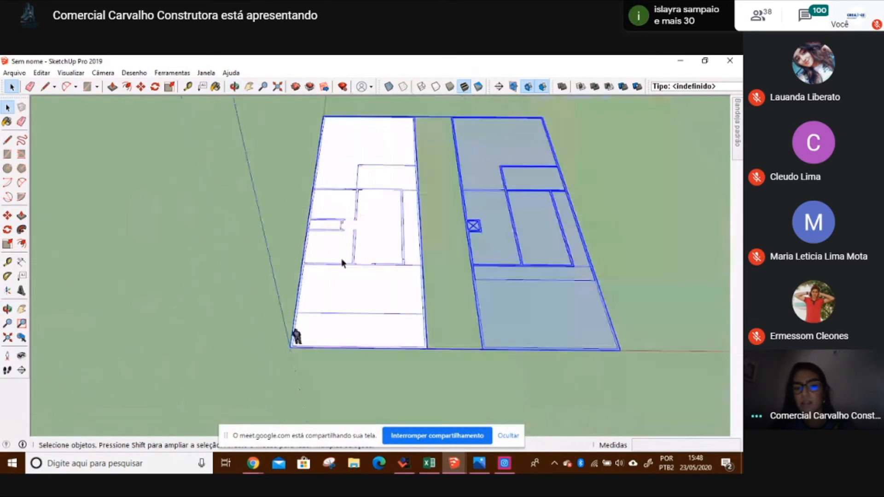
pyautogui.doubleClick(341, 258)
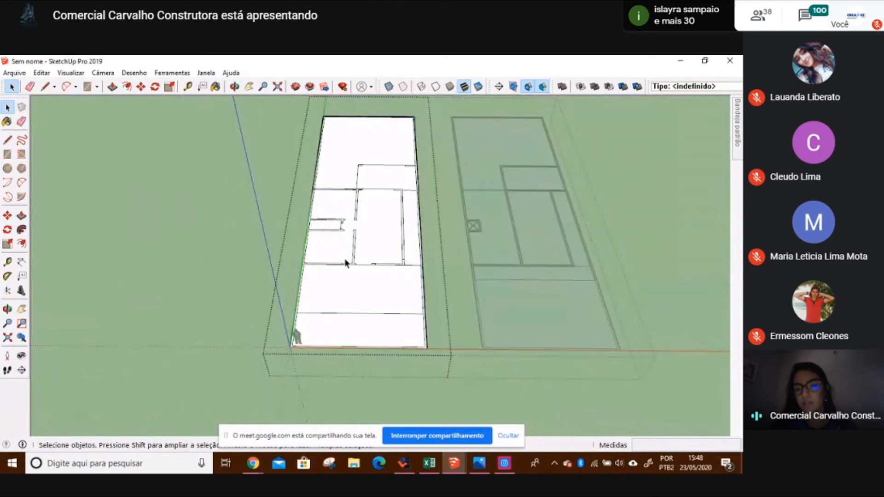
pyautogui.click(345, 258)
pyautogui.scroll(5, 388, 244)
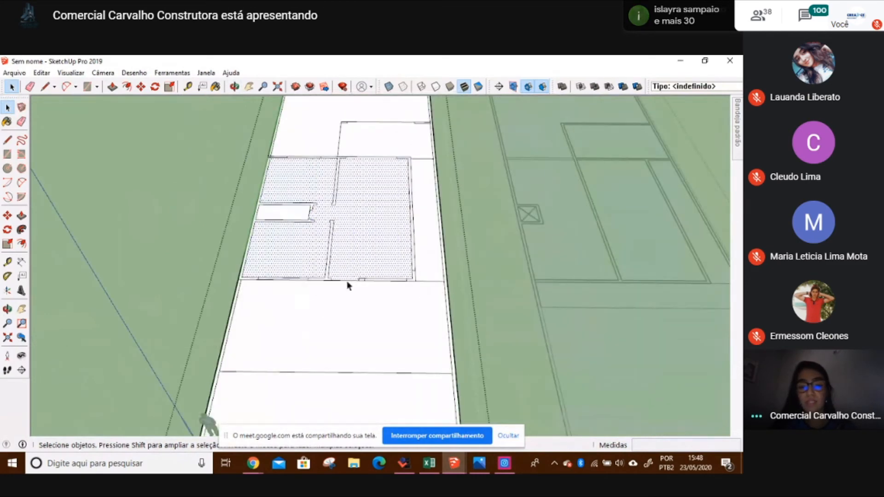
# - Push/Pull the perimeter wall strip around the front of the lot up to a height of 2.80 m
pyautogui.scroll(3, 202, 320)
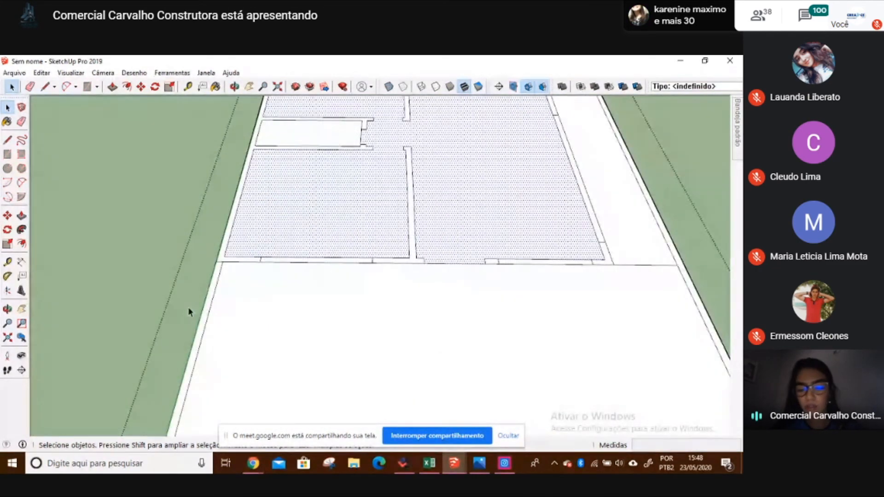
pyautogui.scroll(2, 198, 295)
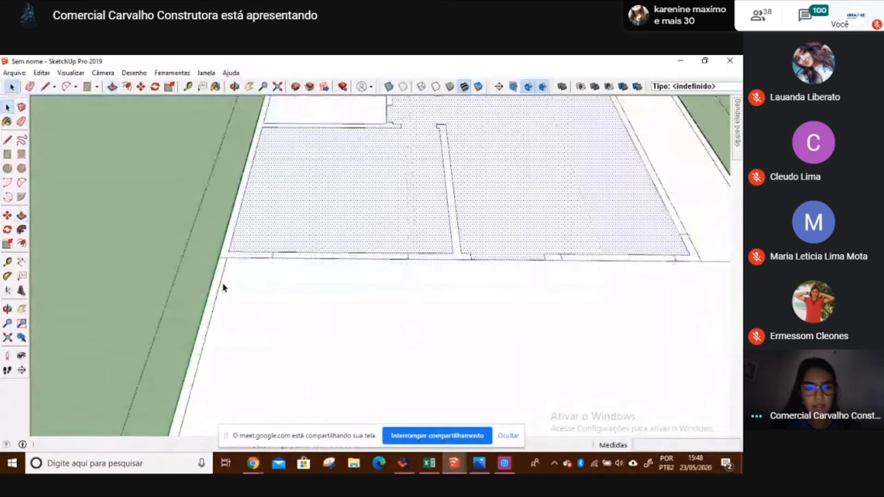
pyautogui.scroll(-4, 226, 288)
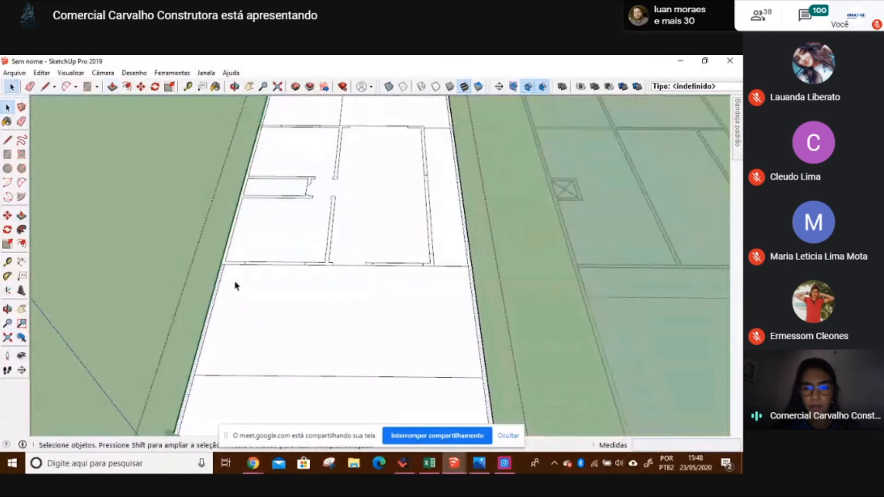
pyautogui.scroll(-2, 256, 315)
pyautogui.scroll(5, 225, 335)
pyautogui.press('p')
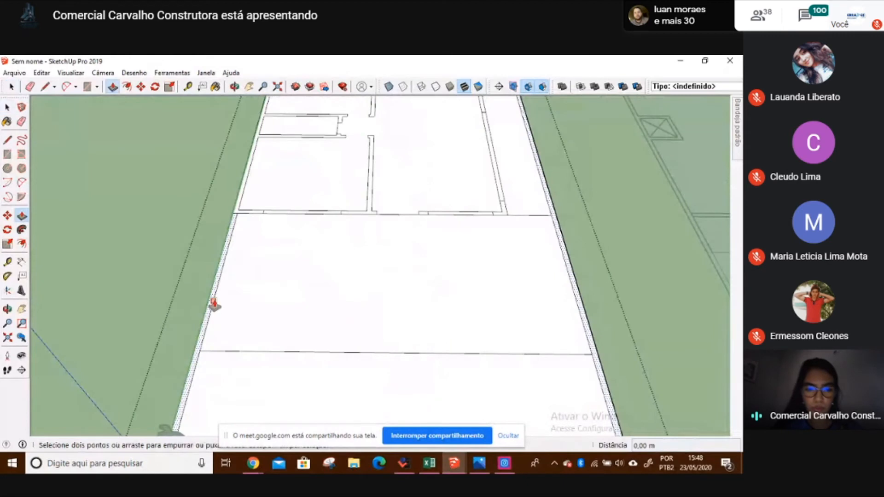
pyautogui.click(213, 296)
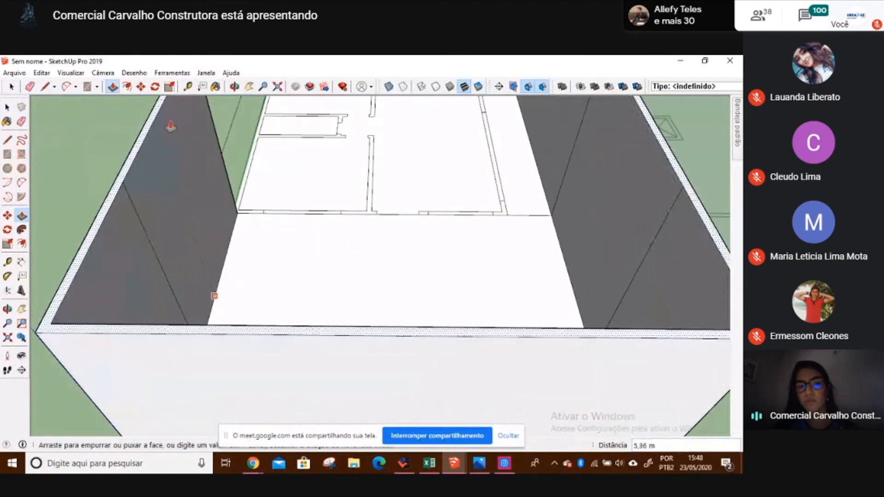
pyautogui.click(170, 125)
pyautogui.write('2,8')
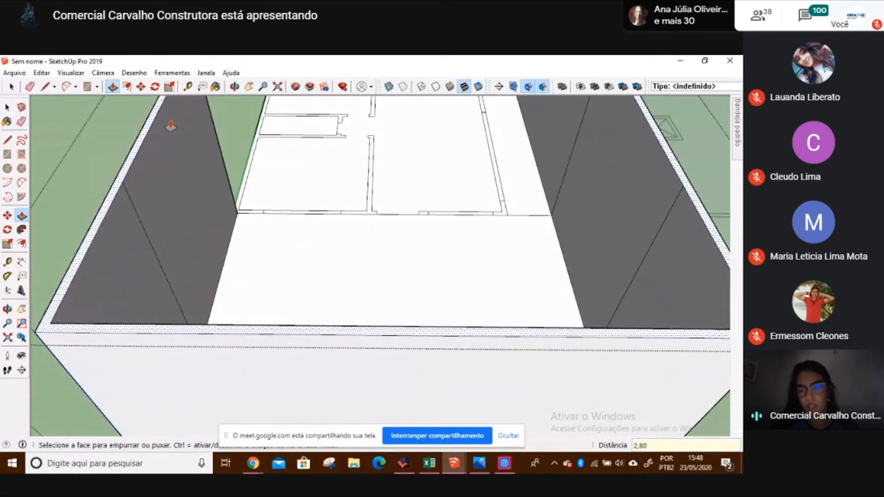
pyautogui.press('Return')
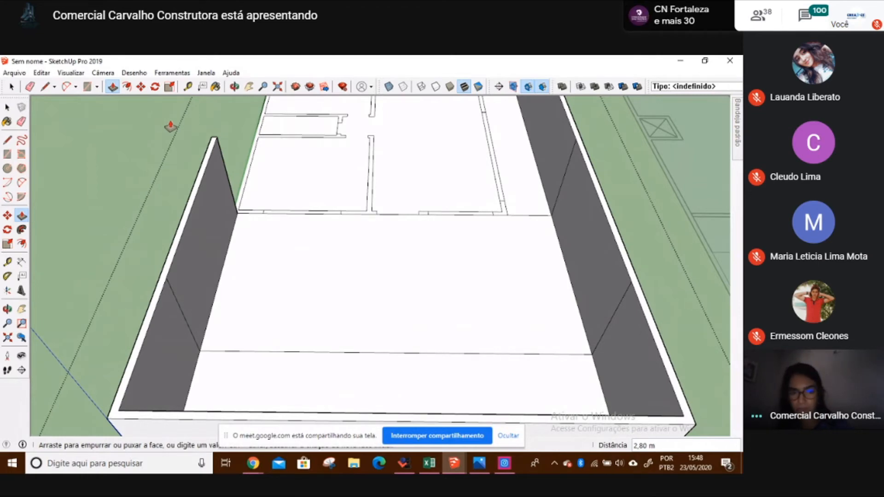
# - Examine the raised perimeter wall and the front yard's floor faces, selecting the faces individually to check how they are divided
pyautogui.press('space')
pyautogui.scroll(3, 223, 276)
pyautogui.moveTo(222, 277); pyautogui.dragTo(132, 233, button='middle')
pyautogui.click(152, 225)
pyautogui.scroll(-2, 244, 258)
pyautogui.moveTo(244, 259); pyautogui.dragTo(323, 320, button='middle')
pyautogui.click(323, 319)
pyautogui.click(258, 314)
pyautogui.click(290, 296)
pyautogui.click(256, 316)
pyautogui.click(298, 282)
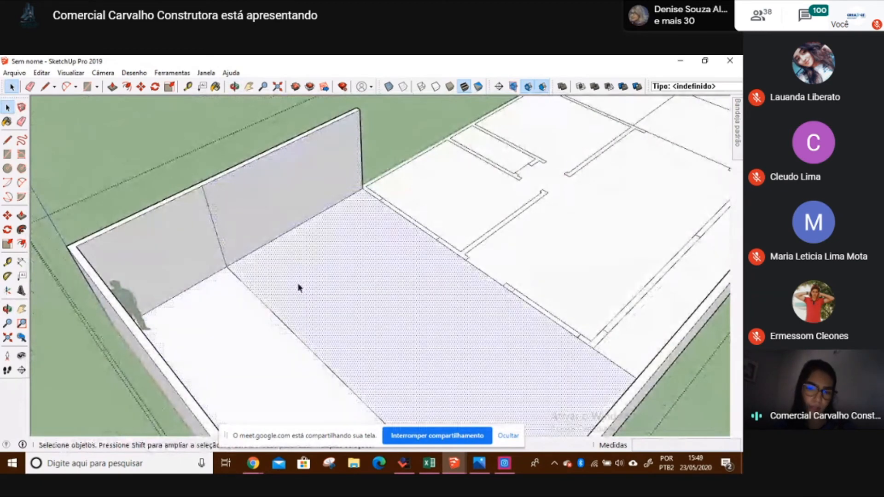
# - Erase the dividing edges across the inner faces of the perimeter walls beside the front yard
pyautogui.scroll(2, 249, 271)
pyautogui.click(204, 226)
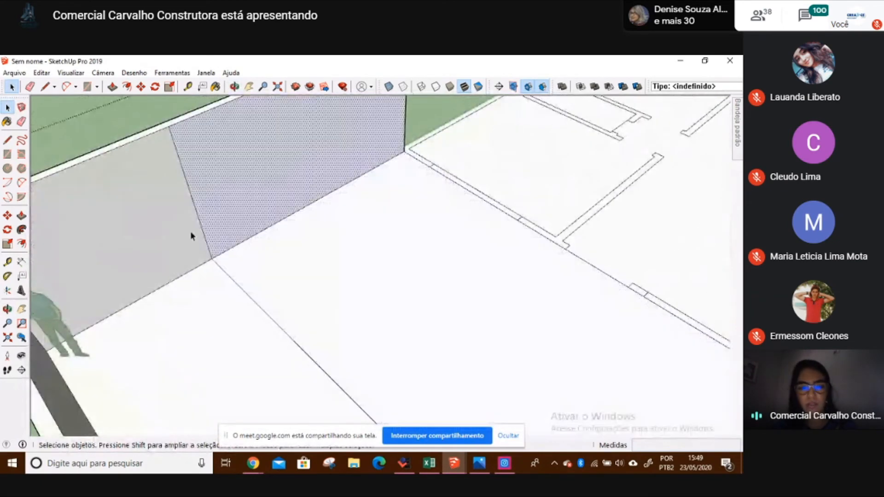
pyautogui.press('e')
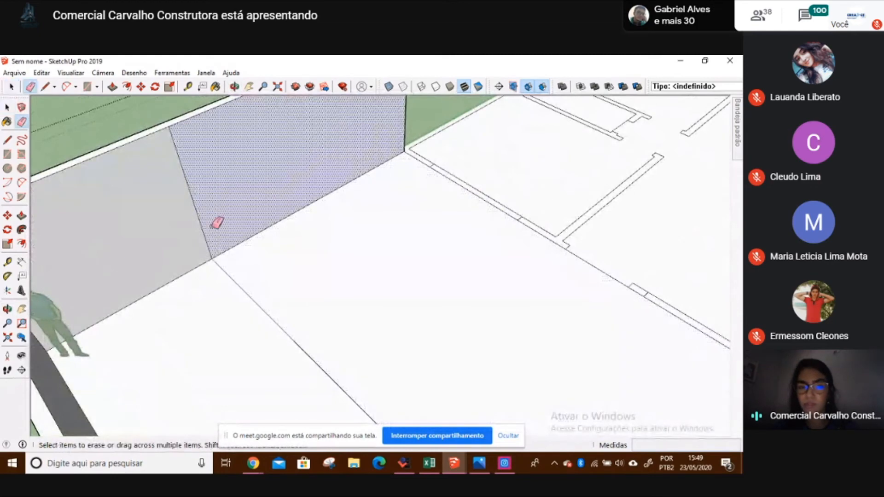
pyautogui.moveTo(202, 213); pyautogui.dragTo(205, 211)
pyautogui.moveTo(205, 211)
pyautogui.mouseDown(button='middle')
pyautogui.moveTo(278, 236)
pyautogui.moveTo(636, 252)
pyautogui.moveTo(404, 293)
pyautogui.mouseUp(button='middle')
pyautogui.scroll(2, 404, 294)
pyautogui.click(547, 223)
pyautogui.click(394, 163)
pyautogui.moveTo(419, 225)
pyautogui.mouseDown(button='middle')
pyautogui.moveTo(414, 239)
pyautogui.moveTo(380, 250)
pyautogui.mouseUp(button='middle')
pyautogui.scroll(-10, 336, 226)
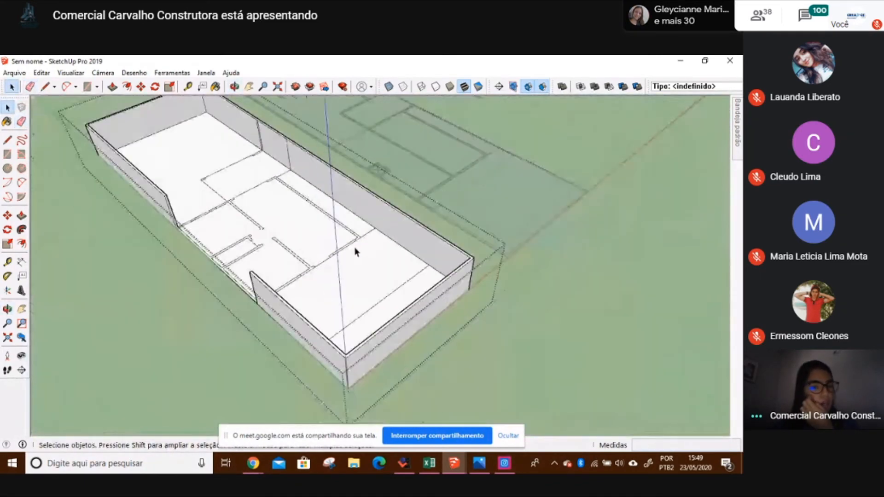
# - Try to Push/Pull the rear interior dividing wall together with its adjoining wall segment up about 2.75 m
pyautogui.moveTo(355, 250)
pyautogui.mouseDown(button='middle')
pyautogui.moveTo(481, 276)
pyautogui.moveTo(345, 298)
pyautogui.mouseUp(button='middle')
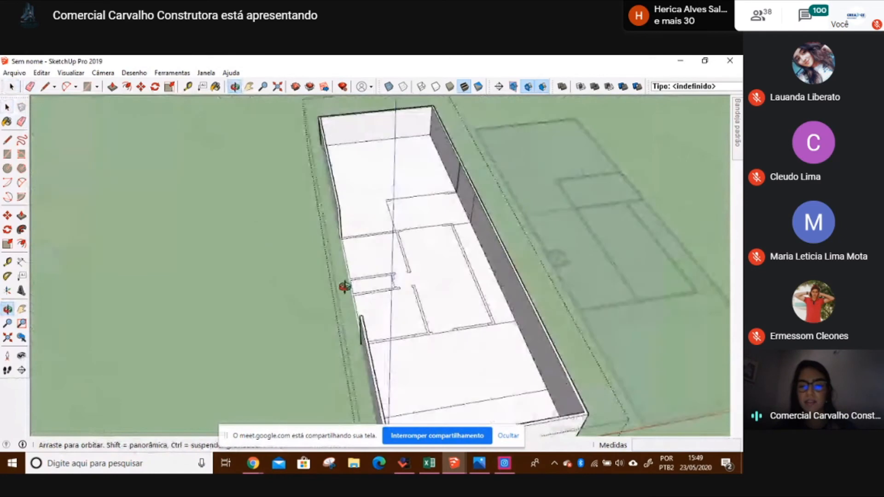
pyautogui.press('space')
pyautogui.scroll(3, 395, 305)
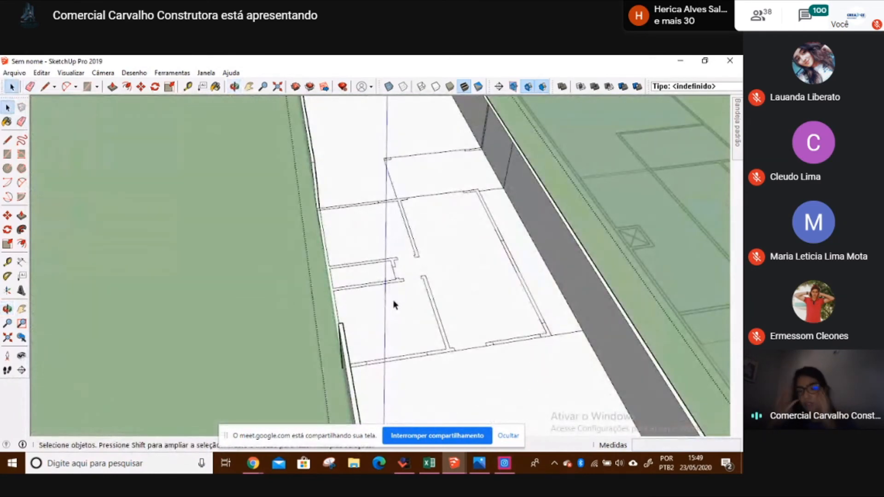
pyautogui.moveTo(440, 252)
pyautogui.mouseDown(button='middle')
pyautogui.moveTo(440, 245)
pyautogui.moveTo(364, 224)
pyautogui.mouseUp(button='middle')
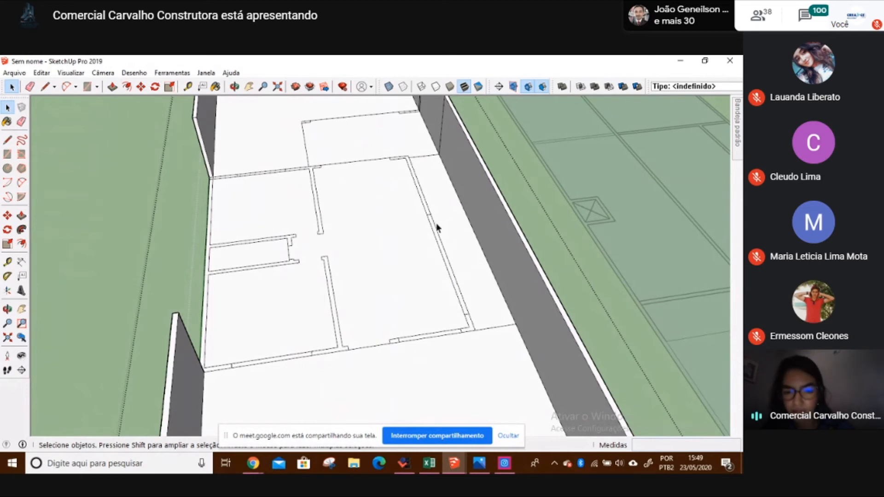
pyautogui.press('p')
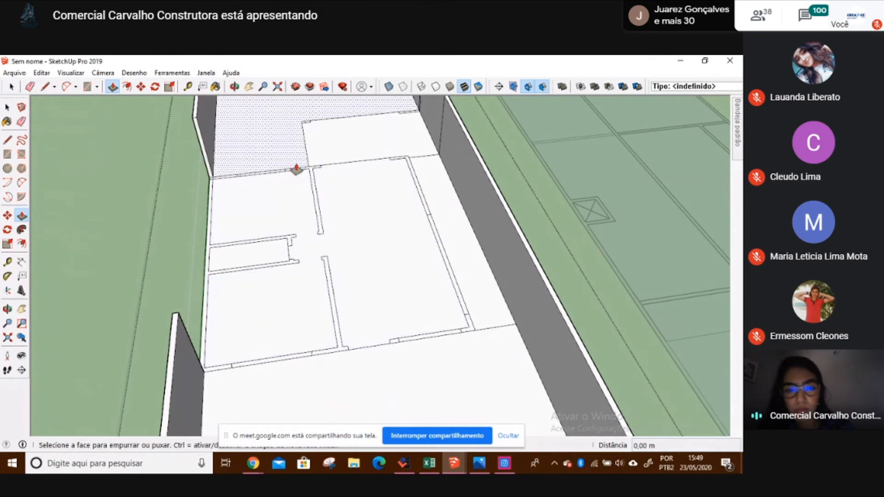
pyautogui.scroll(5, 304, 184)
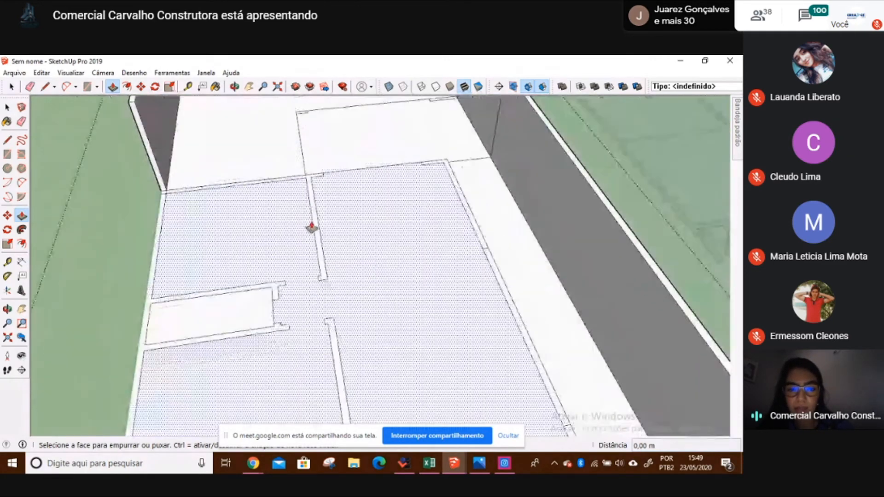
pyautogui.click(318, 251)
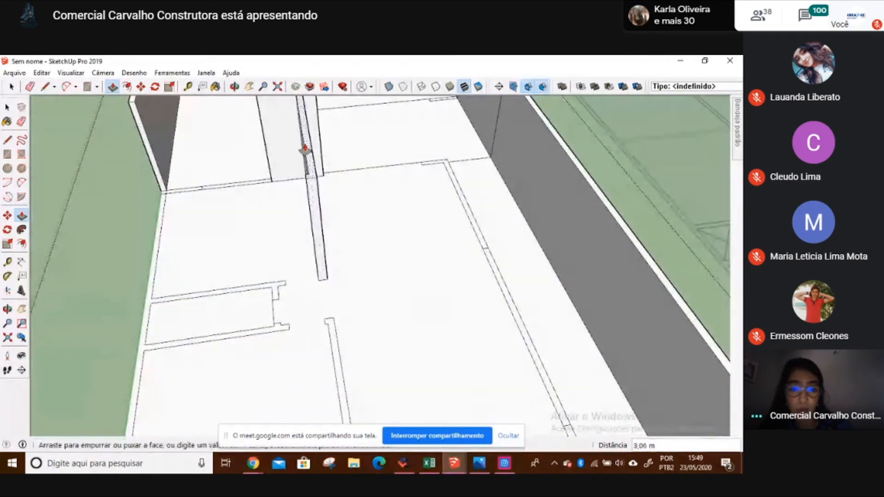
pyautogui.click(313, 162)
pyautogui.moveTo(313, 162); pyautogui.dragTo(325, 217, button='middle')
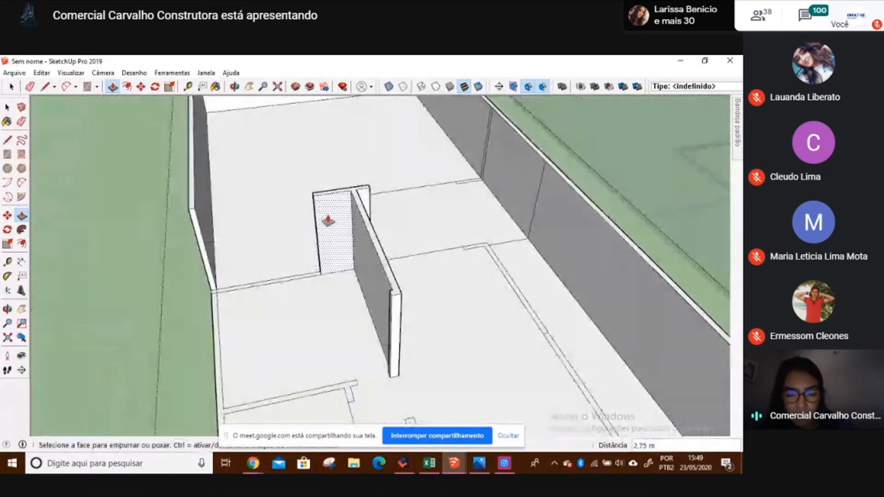
pyautogui.press('space')
# - Draw a short line across the junction of the rear interior dividing wall and the house's rear wall to separate their faces
pyautogui.scroll(5, 327, 217)
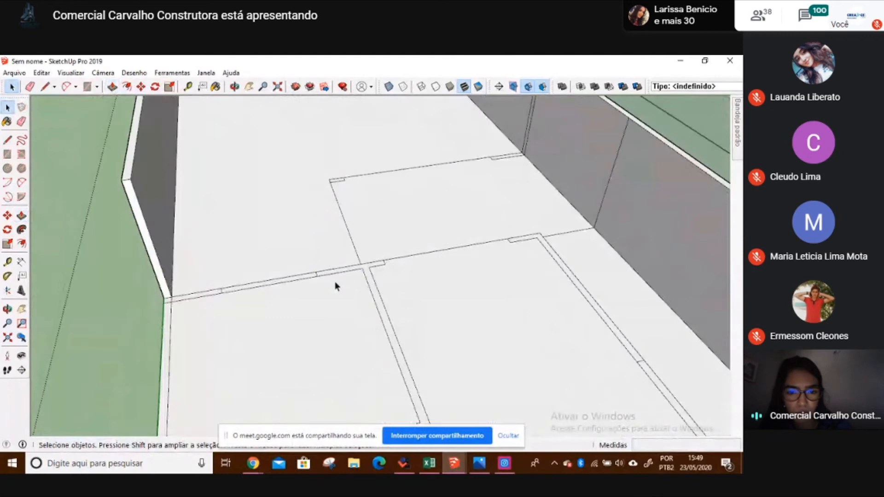
pyautogui.scroll(3, 368, 262)
pyautogui.press('l')
pyautogui.scroll(2, 378, 269)
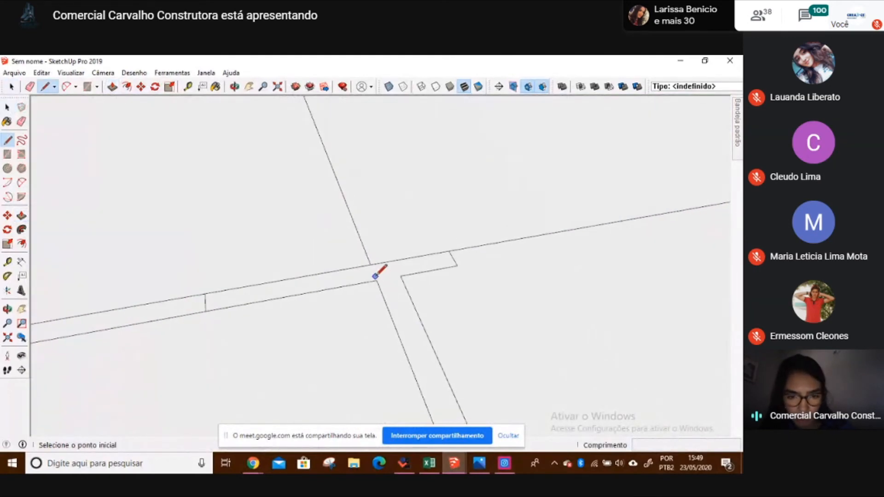
pyautogui.click(376, 280)
pyautogui.click(370, 264)
pyautogui.scroll(-5, 460, 272)
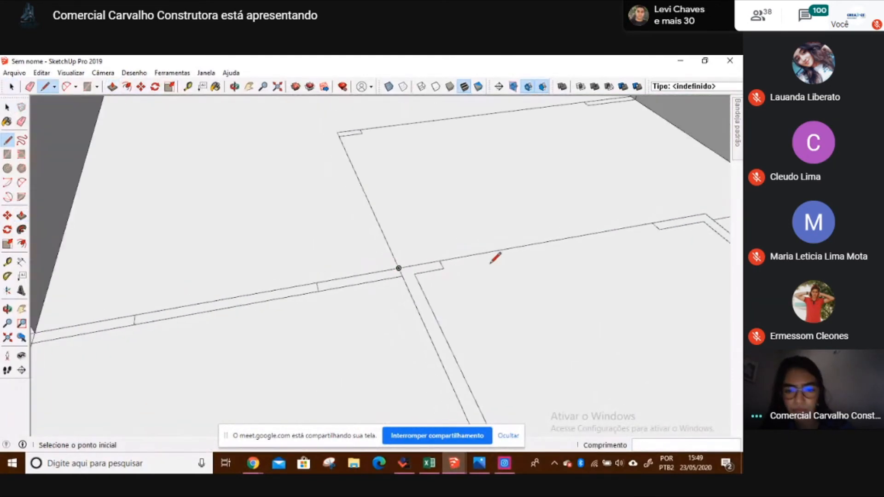
# - Draw a short line across the junction of the front interior dividing wall and the house's front wall to separate their faces
pyautogui.moveTo(511, 311); pyautogui.dragTo(454, 266, button='middle')
pyautogui.scroll(-3, 474, 312)
pyautogui.moveTo(473, 312); pyautogui.dragTo(416, 214, button='middle')
pyautogui.scroll(4, 428, 270)
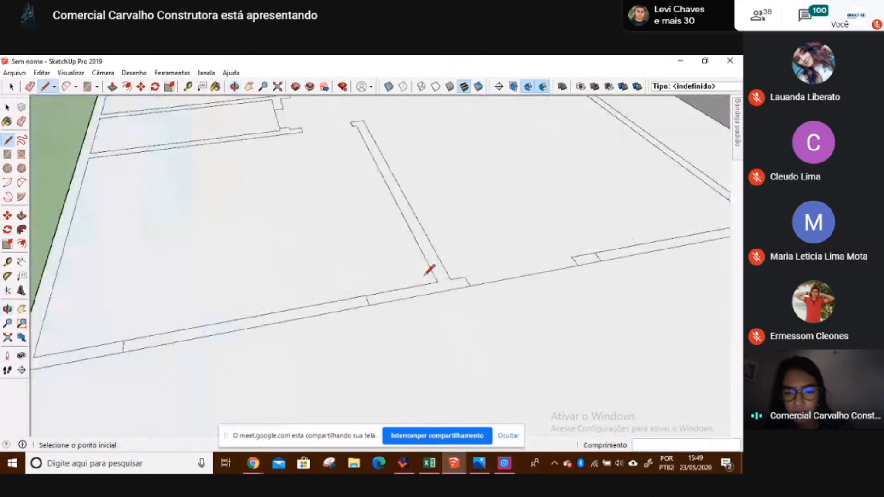
pyautogui.click(445, 297)
# - Push/Pull the front interior dividing wall up 4.50 m
pyautogui.moveTo(450, 292); pyautogui.dragTo(362, 336, button='middle')
pyautogui.press('p')
pyautogui.click(357, 313)
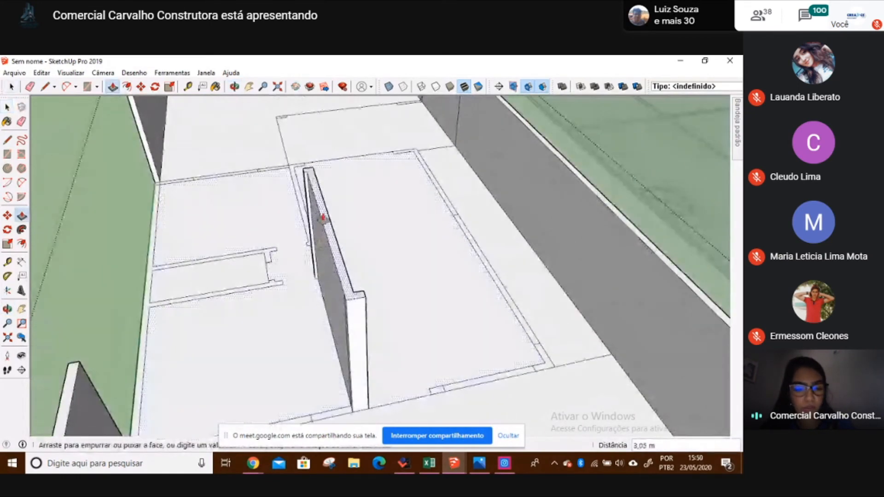
pyautogui.click(343, 154)
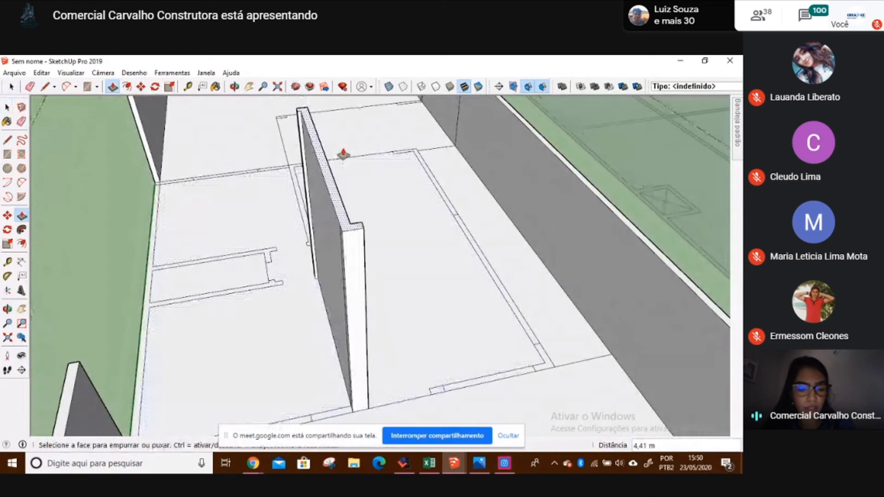
pyautogui.click(339, 153)
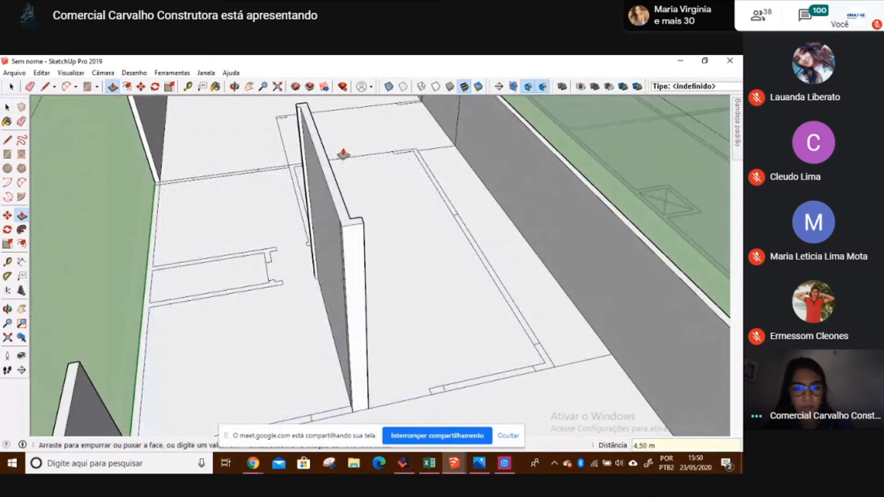
# - Repeat the 4.50 m Push/Pull on the two short front wall segments, the rear corner wall and the rear interior dividing wall
pyautogui.doubleClick(546, 368)
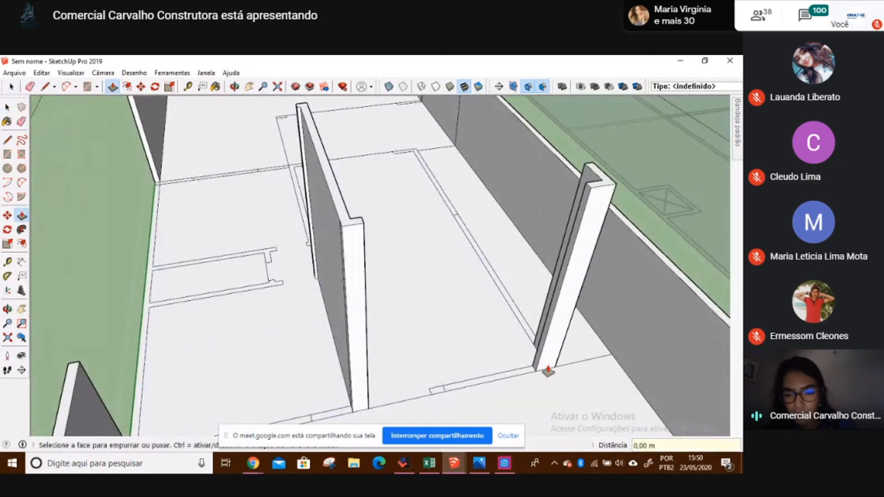
pyautogui.doubleClick(436, 392)
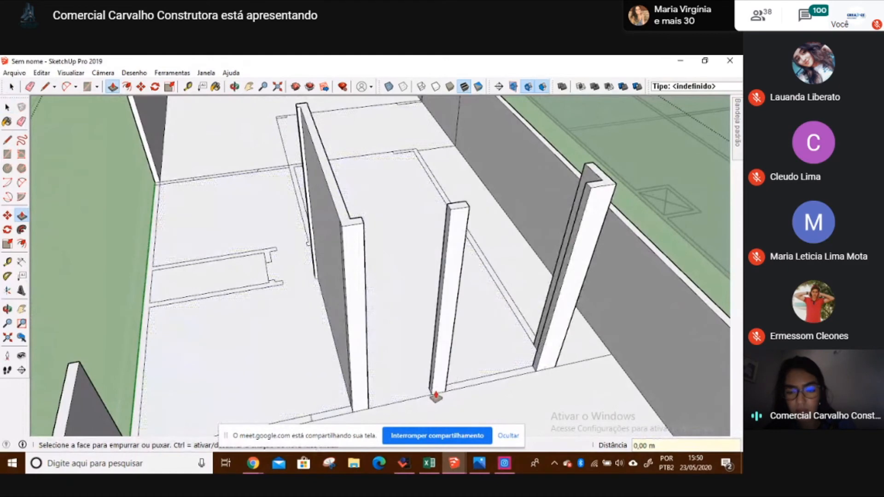
pyautogui.scroll(-4, 434, 368)
pyautogui.scroll(2, 433, 265)
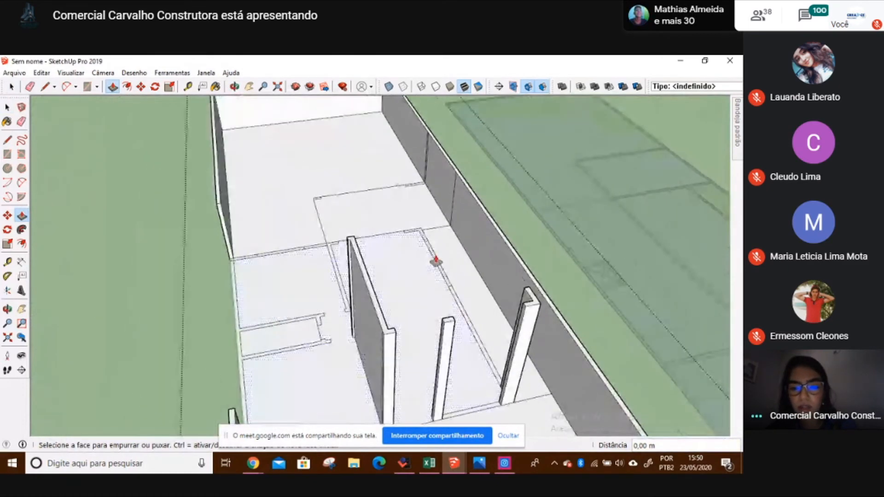
pyautogui.doubleClick(434, 262)
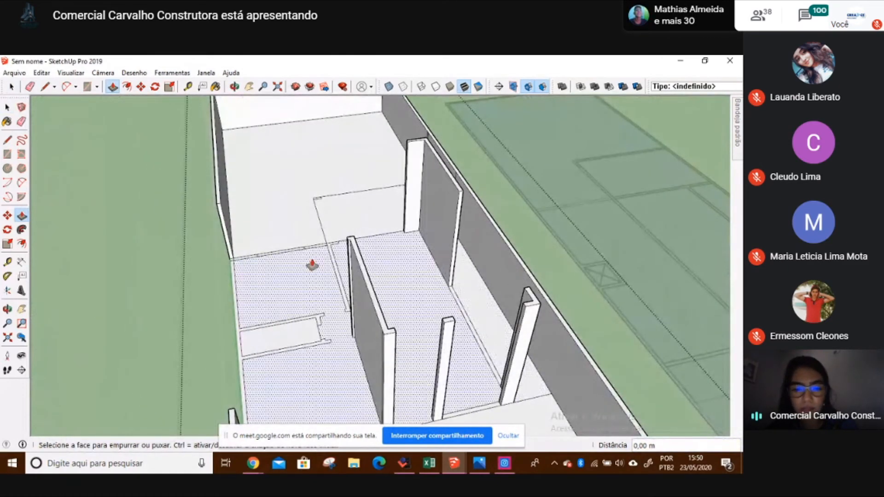
pyautogui.scroll(5, 327, 253)
pyautogui.scroll(-2, 350, 253)
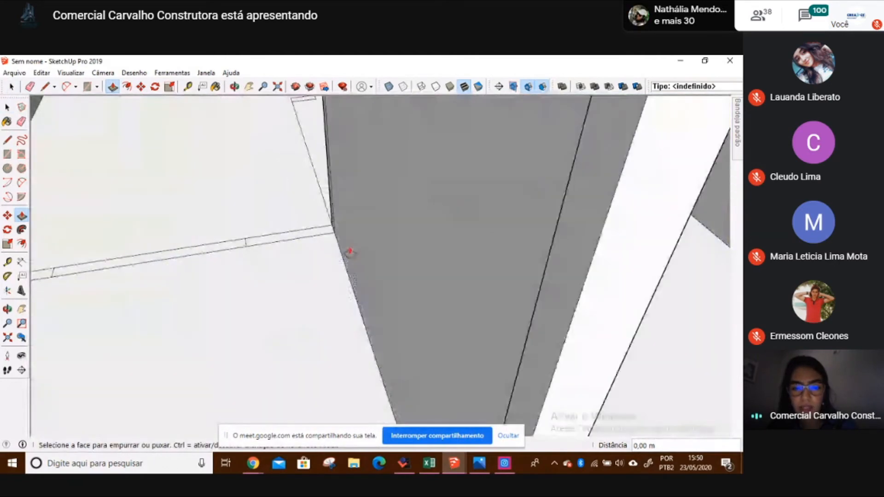
# - Push/Pull the house's side perimeter wall together with its attached bathroom walls up 2.80 m
pyautogui.press('space')
pyautogui.scroll(-4, 355, 257)
pyautogui.moveTo(467, 299)
pyautogui.mouseDown(button='middle')
pyautogui.moveTo(374, 205)
pyautogui.moveTo(437, 288)
pyautogui.moveTo(553, 319)
pyautogui.moveTo(574, 263)
pyautogui.moveTo(476, 364)
pyautogui.moveTo(532, 350)
pyautogui.mouseUp(button='middle')
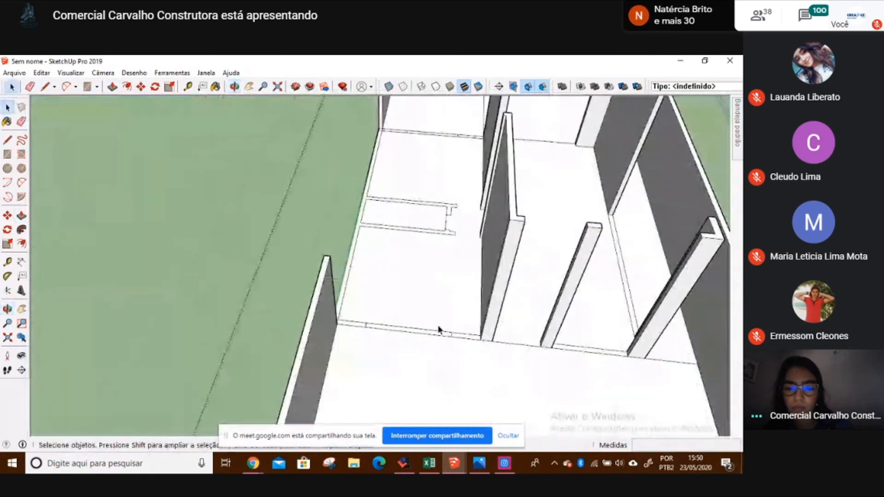
pyautogui.scroll(2, 438, 329)
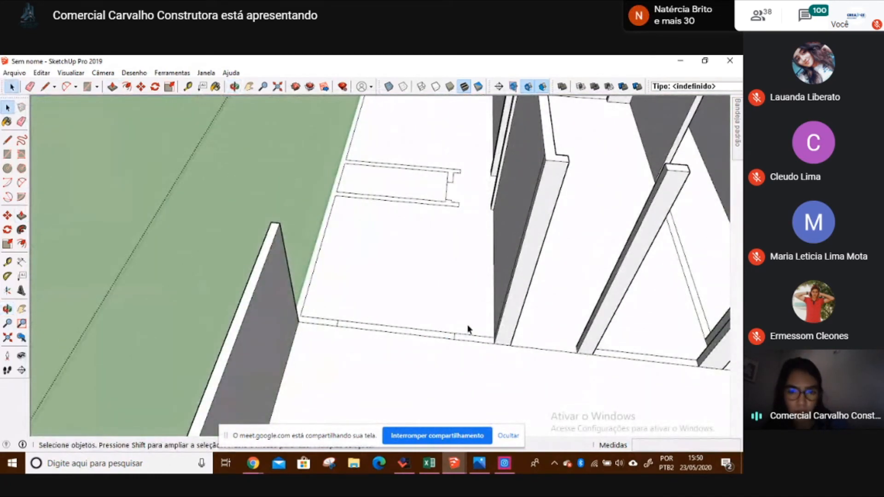
pyautogui.moveTo(411, 253)
pyautogui.mouseDown(button='middle')
pyautogui.moveTo(389, 321)
pyautogui.moveTo(423, 309)
pyautogui.mouseUp(button='middle')
pyautogui.press('p')
pyautogui.scroll(2, 363, 299)
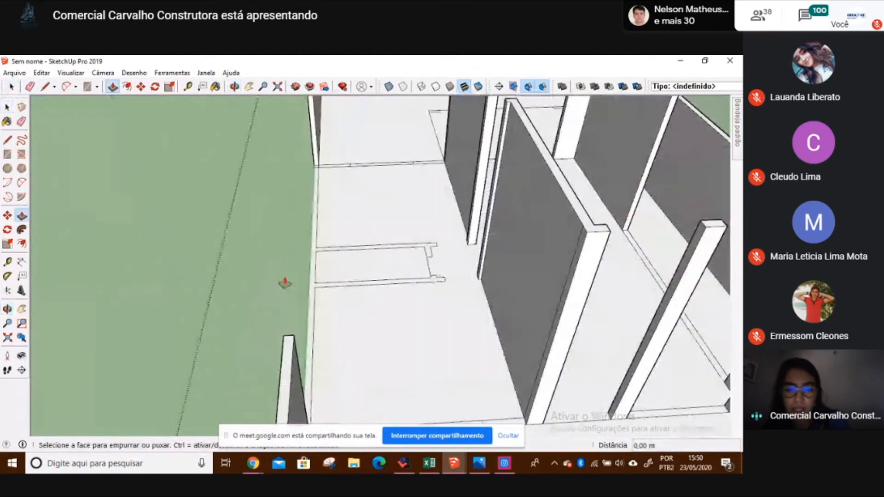
pyautogui.scroll(1, 308, 276)
pyautogui.click(313, 274)
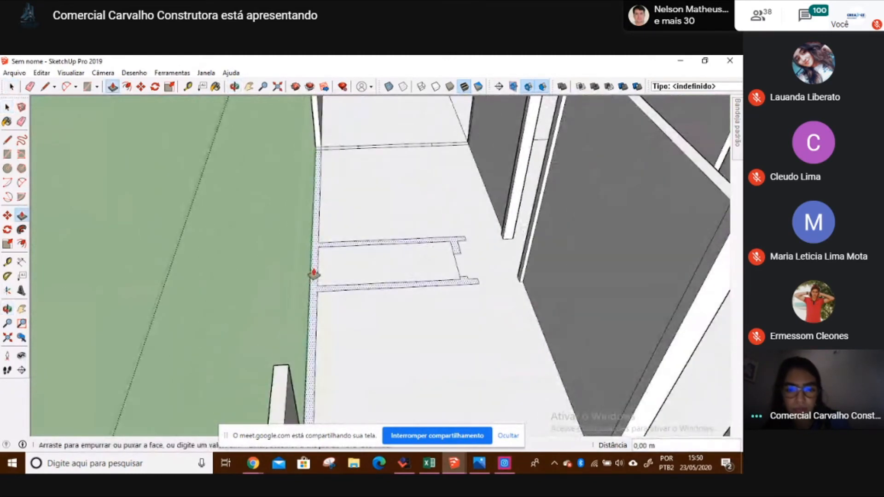
pyautogui.write('2')
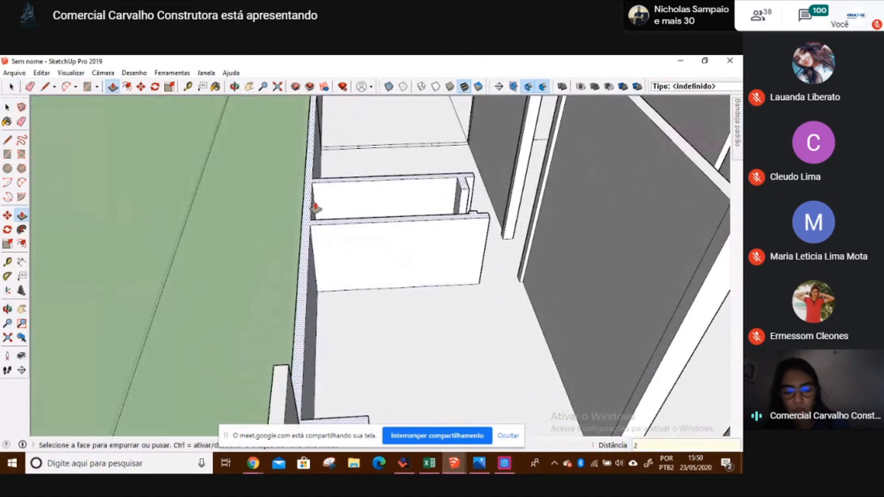
pyautogui.write(',8')
pyautogui.press('Return')
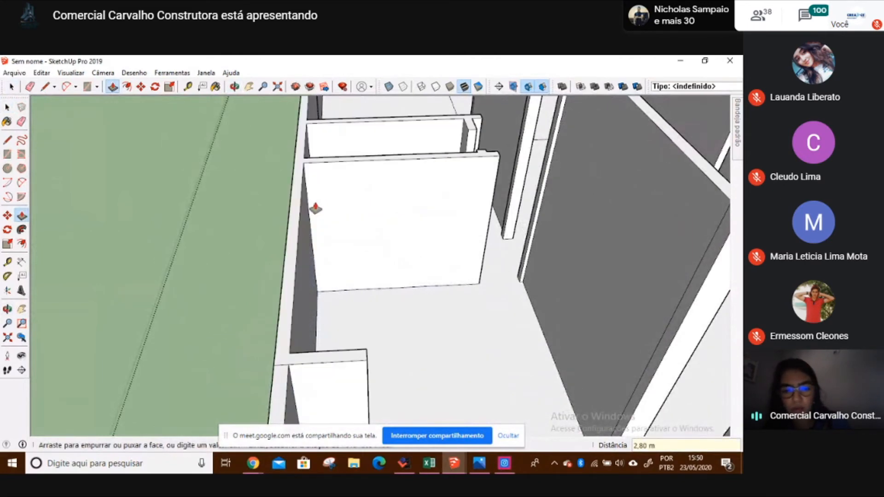
# - Repeat the 2.80 m Push/Pull on the short front and rear wall segments beside the interior dividing walls
pyautogui.scroll(-3, 315, 208)
pyautogui.moveTo(420, 241); pyautogui.dragTo(495, 338, button='middle')
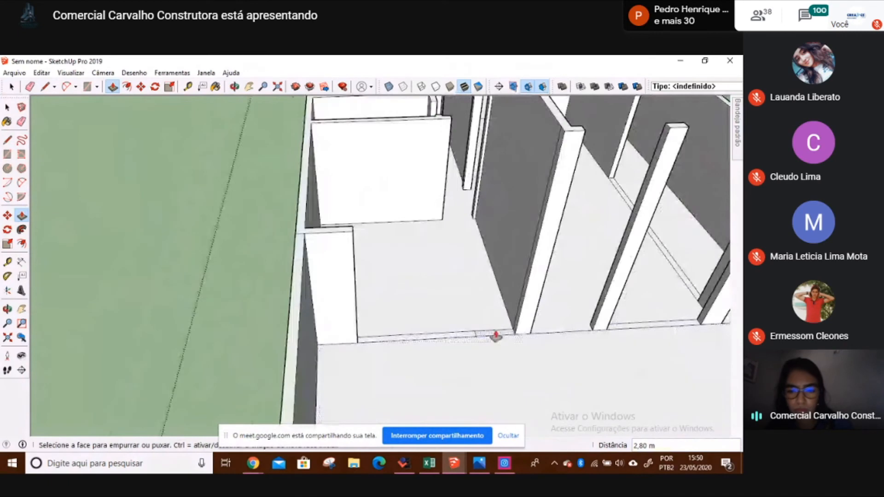
pyautogui.scroll(-5, 471, 290)
pyautogui.moveTo(418, 236); pyautogui.dragTo(395, 240, button='middle')
pyautogui.scroll(5, 393, 241)
pyautogui.press('p')
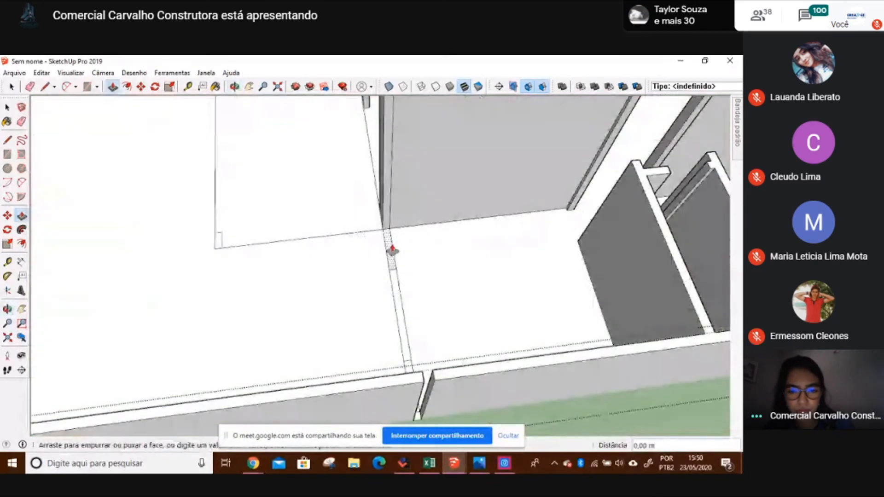
# - Fill the small gap in the side perimeter wall at the house's rear corner by repeating the 2.80 m Push/Pull on its face
pyautogui.moveTo(354, 265); pyautogui.dragTo(487, 241, button='middle')
pyautogui.press('space')
pyautogui.moveTo(704, 190); pyautogui.dragTo(395, 292, button='middle')
pyautogui.scroll(6, 363, 258)
pyautogui.scroll(2, 382, 268)
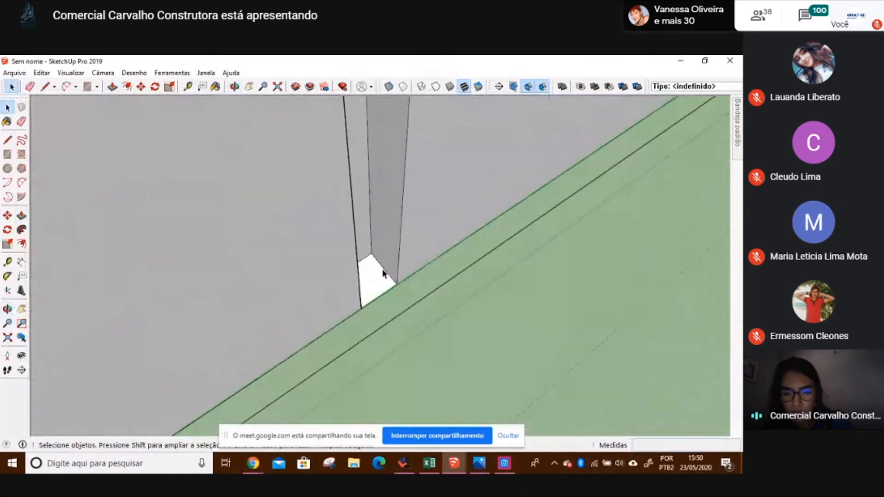
pyautogui.press('p')
pyautogui.doubleClick(375, 292)
pyautogui.scroll(-3, 384, 306)
pyautogui.scroll(-4, 398, 327)
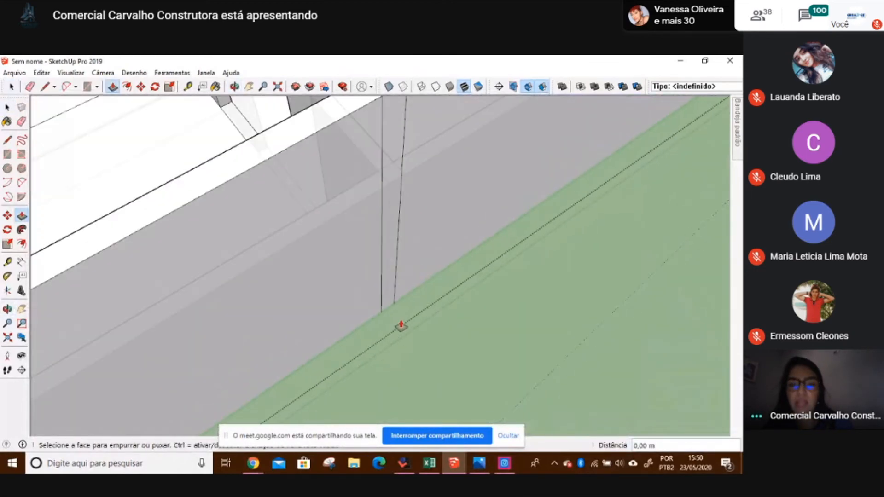
# - Push both short rear wall segments beside the doorway 2.80 m down to the floor
pyautogui.moveTo(229, 216); pyautogui.dragTo(374, 209, button='middle')
pyautogui.scroll(3, 376, 211)
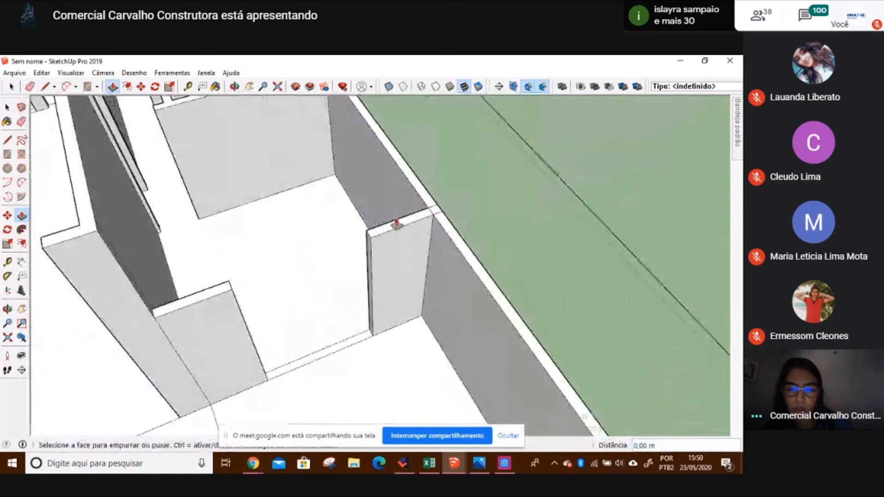
pyautogui.click(395, 223)
pyautogui.click(344, 316)
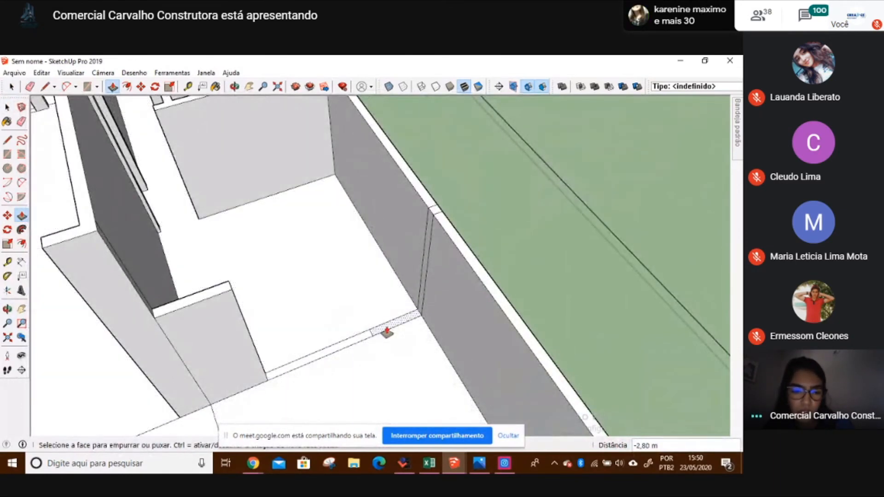
pyautogui.doubleClick(193, 302)
# - Raise the rear segment beside the dividing wall 2.80 m and repeat it on the segment beside the perimeter wall
pyautogui.click(256, 385)
pyautogui.click(260, 268)
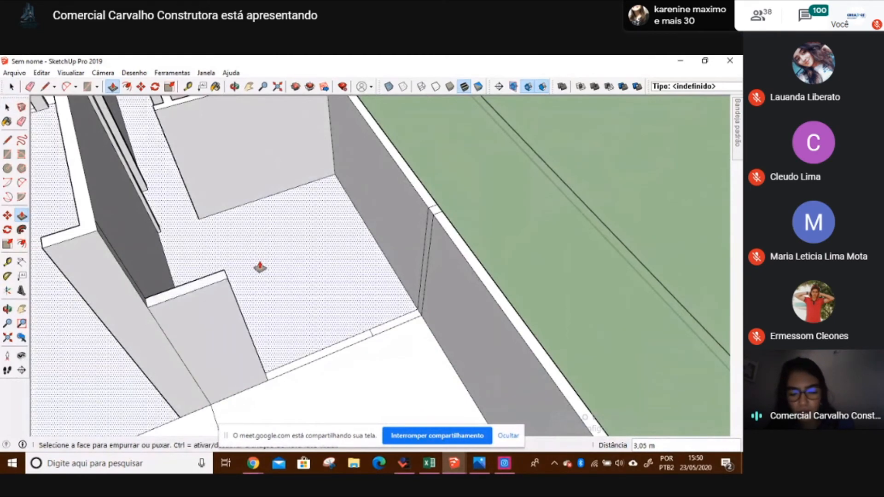
pyautogui.write('2,80')
pyautogui.press('Return')
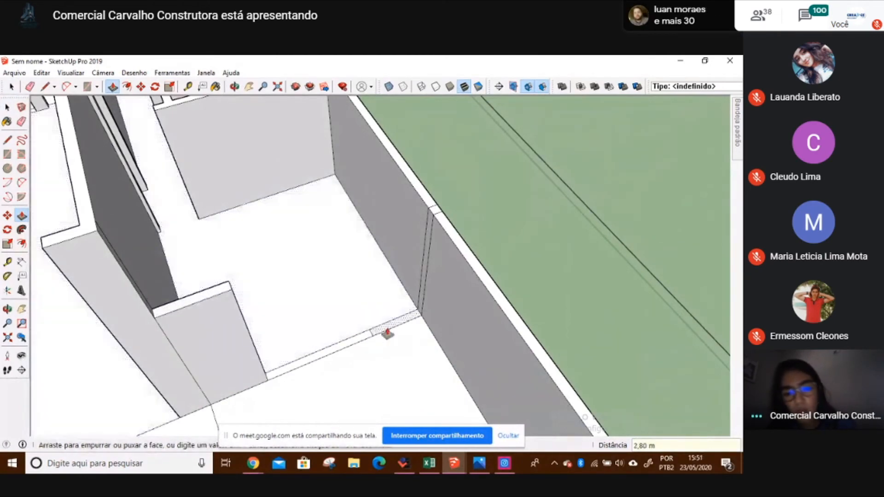
pyautogui.doubleClick(386, 329)
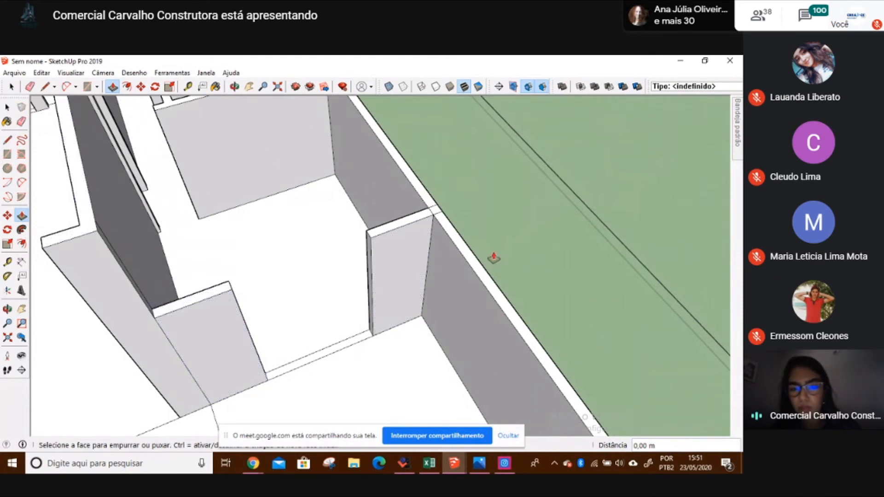
# - Raise the short rear wall segment beside the perimeter wall another 0.20 m and repeat the offset on the house floor
pyautogui.click(412, 224)
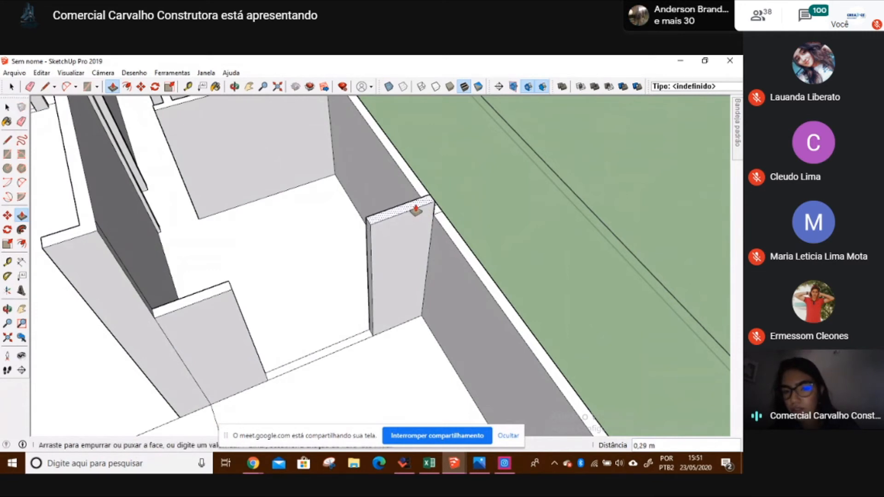
pyautogui.click(422, 197)
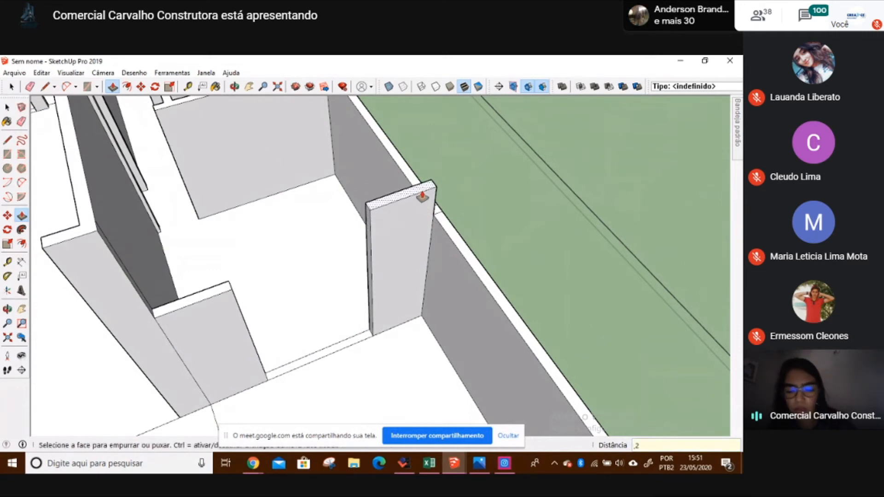
pyautogui.write(',2')
pyautogui.press('Return')
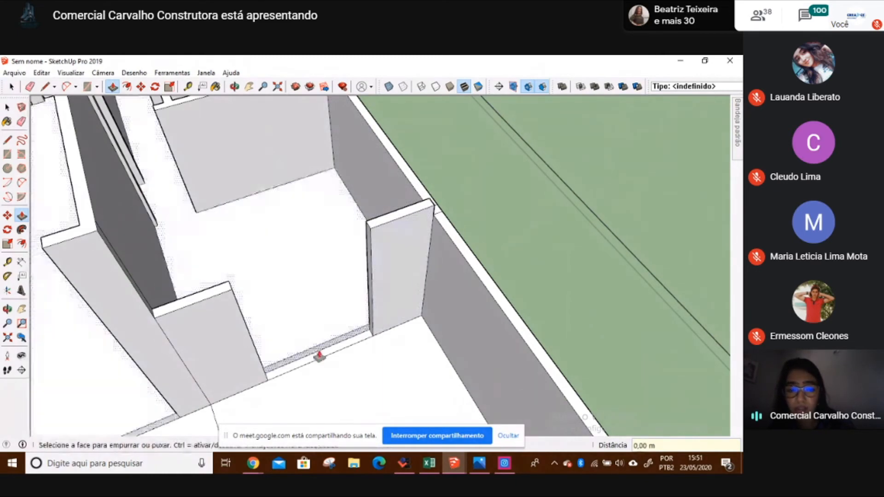
# - Measure the step between the house floor and the rear doorway threshold
pyautogui.scroll(5, 319, 354)
pyautogui.press('t')
pyautogui.click(315, 337)
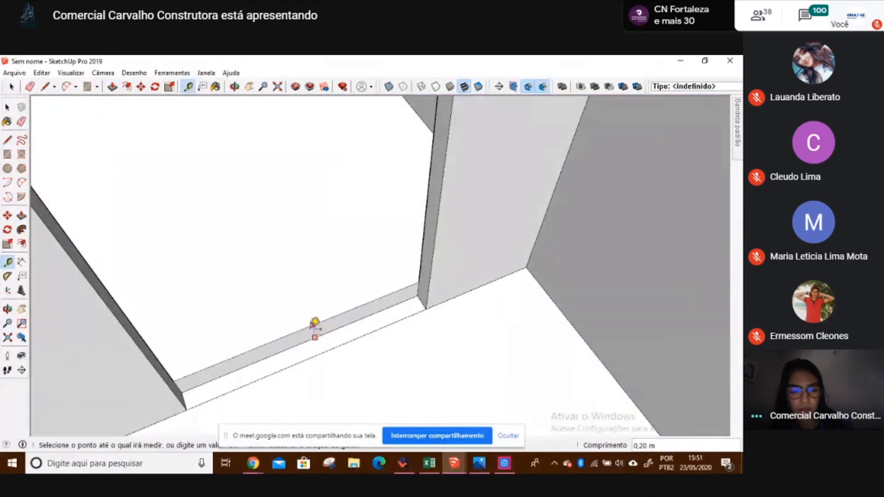
pyautogui.press('space')
# - Examine the raised perimeter and interior walls from the side, front and above to compare their heights and check the openings
pyautogui.scroll(-6, 310, 336)
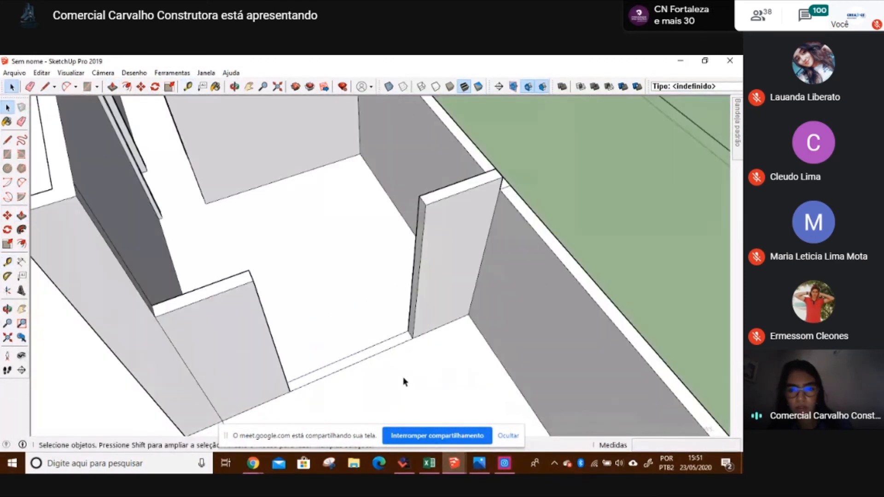
pyautogui.scroll(-3, 402, 377)
pyautogui.moveTo(400, 326); pyautogui.dragTo(663, 239, button='middle')
pyautogui.scroll(5, 482, 327)
pyautogui.scroll(3, 493, 217)
pyautogui.click(448, 225)
pyautogui.keyDown('shift'); pyautogui.moveTo(370, 212); pyautogui.dragTo(102, 282, button='middle'); pyautogui.keyUp('shift')
pyautogui.moveTo(509, 331); pyautogui.dragTo(416, 203, button='middle')
pyautogui.scroll(3, 462, 283)
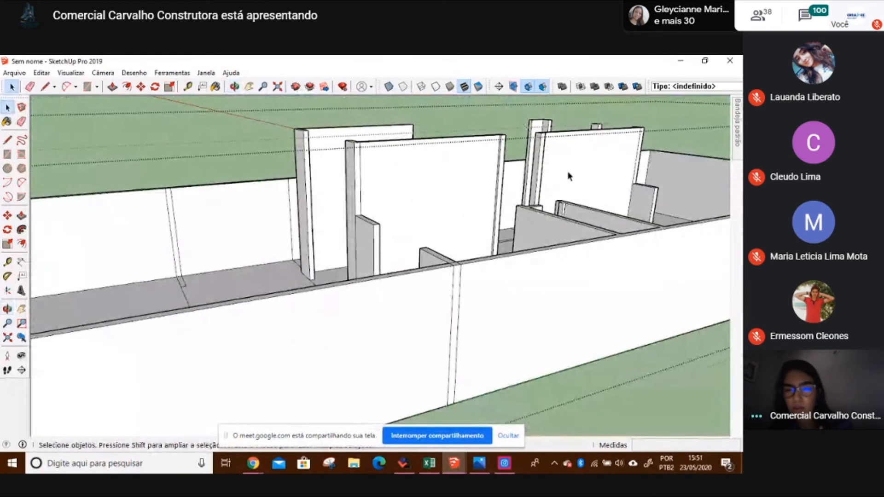
pyautogui.moveTo(581, 171); pyautogui.dragTo(388, 215, button='middle')
pyautogui.scroll(-6, 413, 203)
pyautogui.scroll(7, 427, 214)
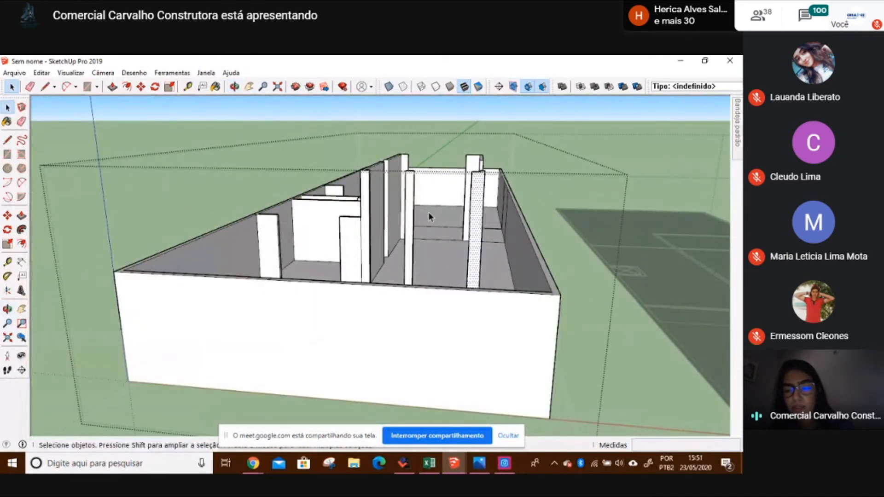
pyautogui.moveTo(426, 213); pyautogui.dragTo(405, 207, button='middle')
pyautogui.scroll(4, 408, 189)
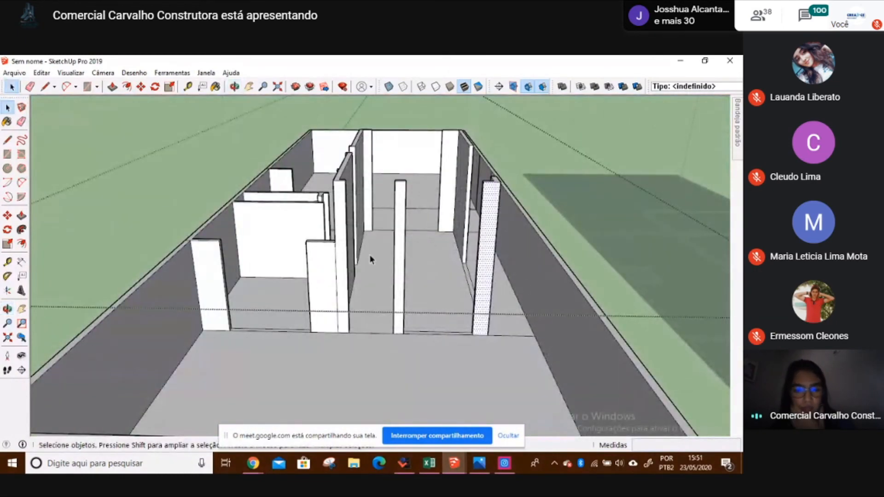
pyautogui.scroll(-5, 373, 261)
pyautogui.moveTo(380, 294); pyautogui.dragTo(394, 322, button='middle')
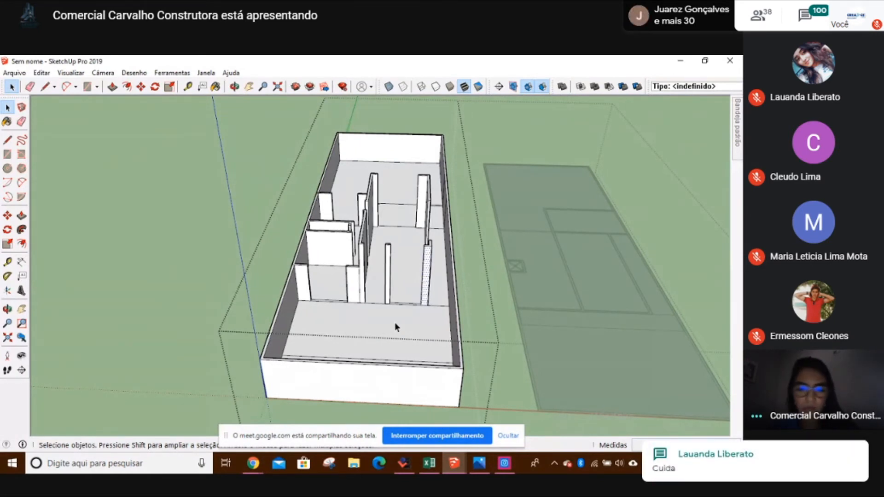
# - Switch to the Google Meet meeting, mute the microphone and show the meeting chat
pyautogui.click(253, 463)
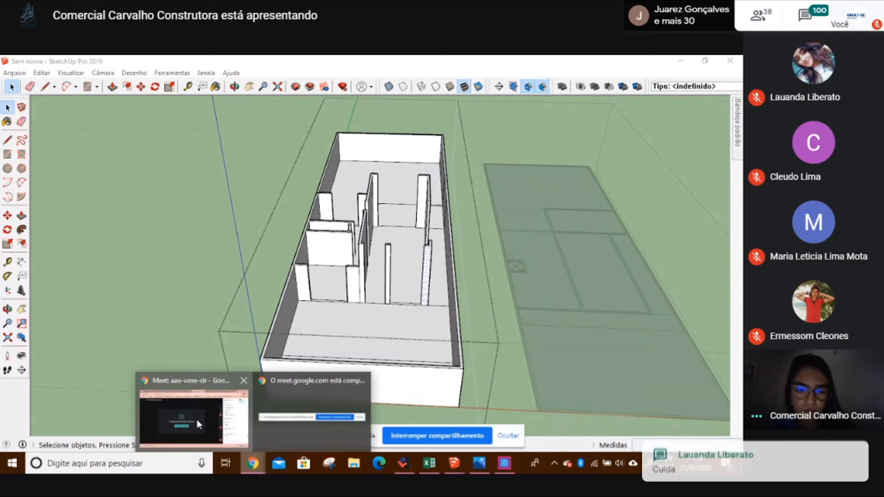
pyautogui.click(197, 419)
pyautogui.click(332, 401)
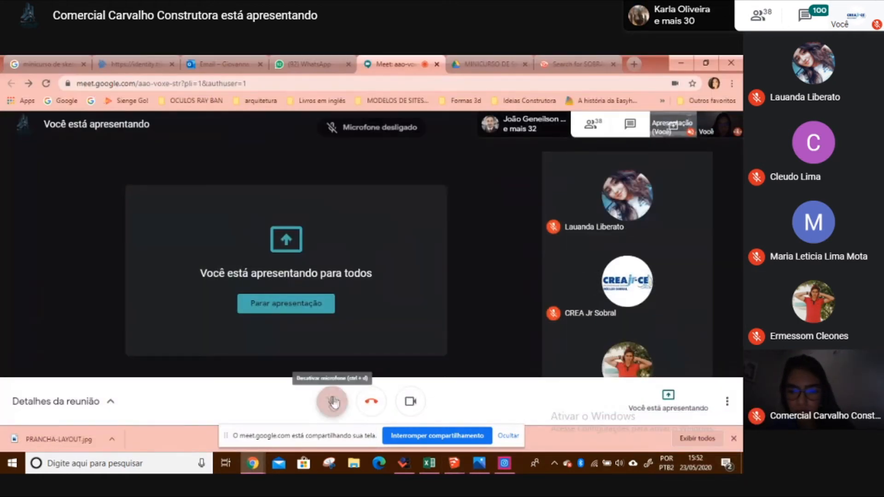
pyautogui.click(629, 124)
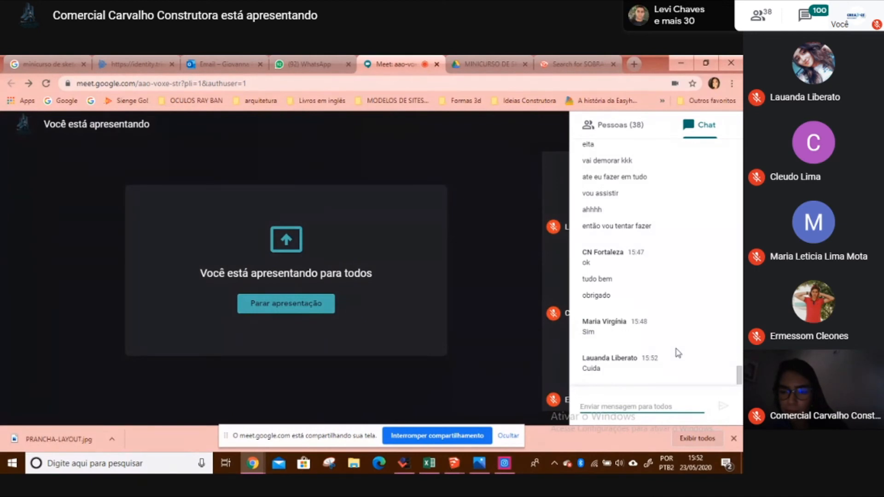
# - Close the meeting chat and look through the participant list
pyautogui.click(500, 235)
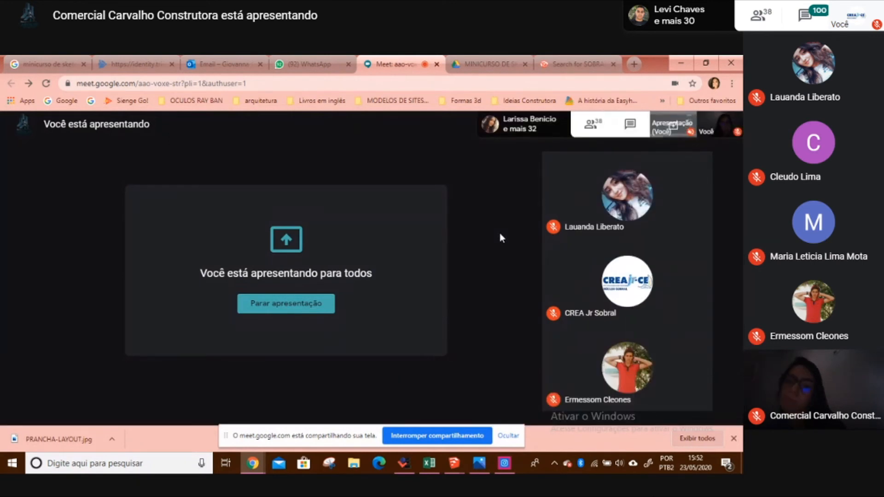
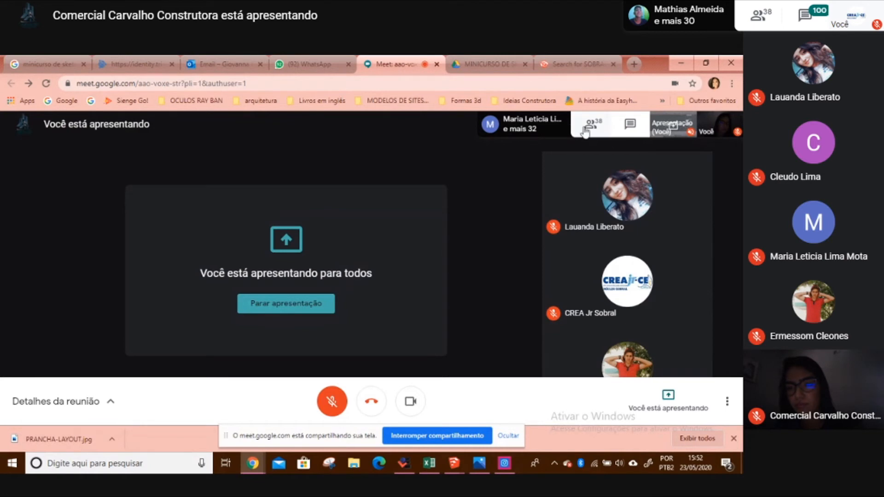
pyautogui.click(540, 122)
pyautogui.scroll(-3, 691, 277)
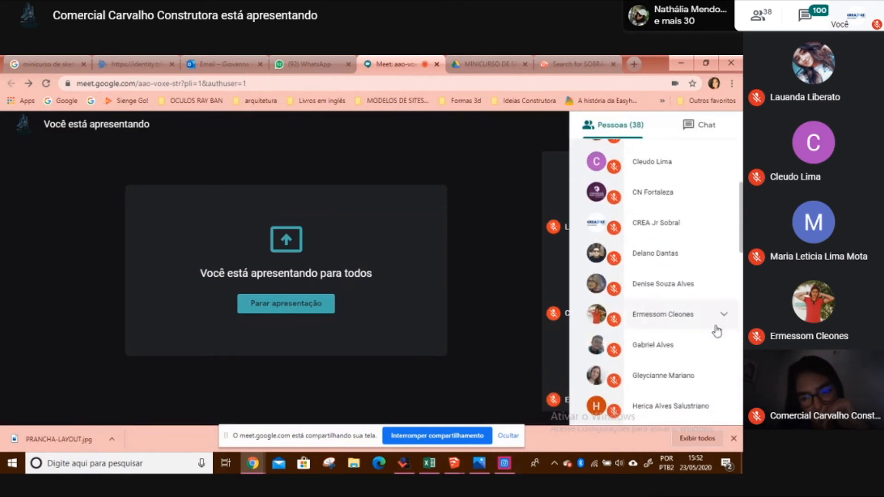
pyautogui.scroll(-3, 717, 330)
pyautogui.scroll(-3, 715, 329)
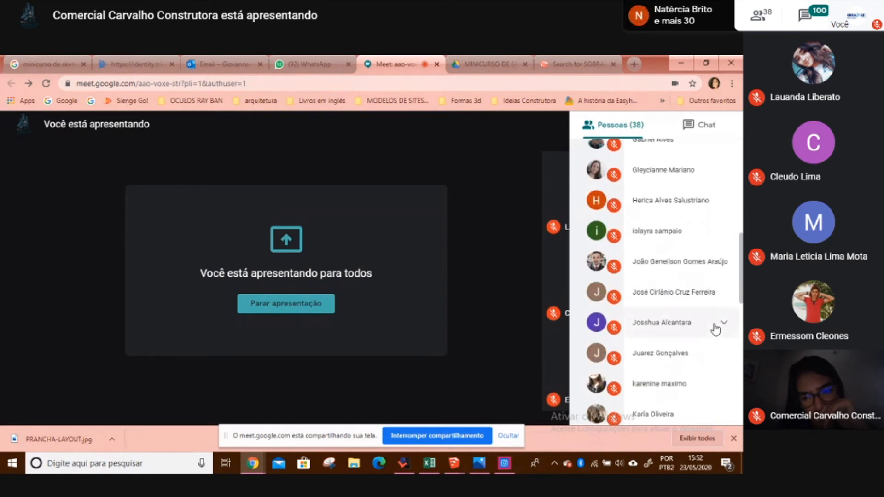
pyautogui.scroll(-3, 711, 292)
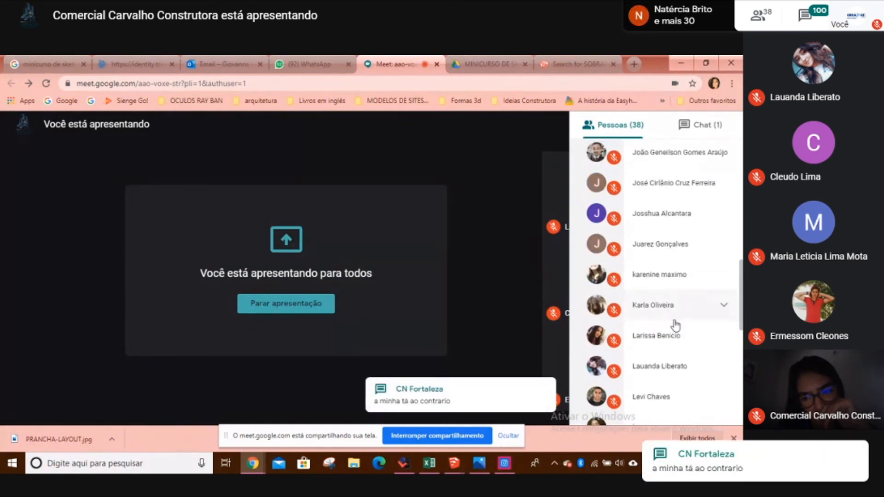
pyautogui.scroll(-3, 679, 343)
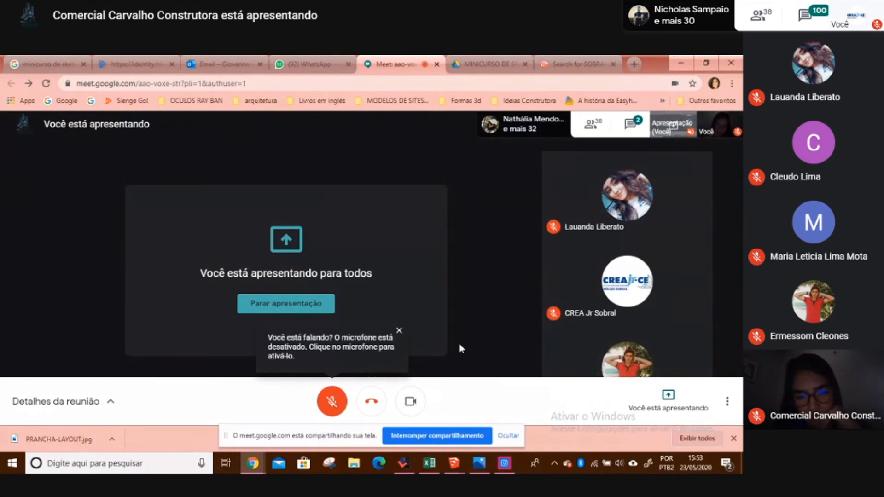
# - Unmute the microphone and switch to the unnamed SketchUp model with the raised walls
pyautogui.click(332, 400)
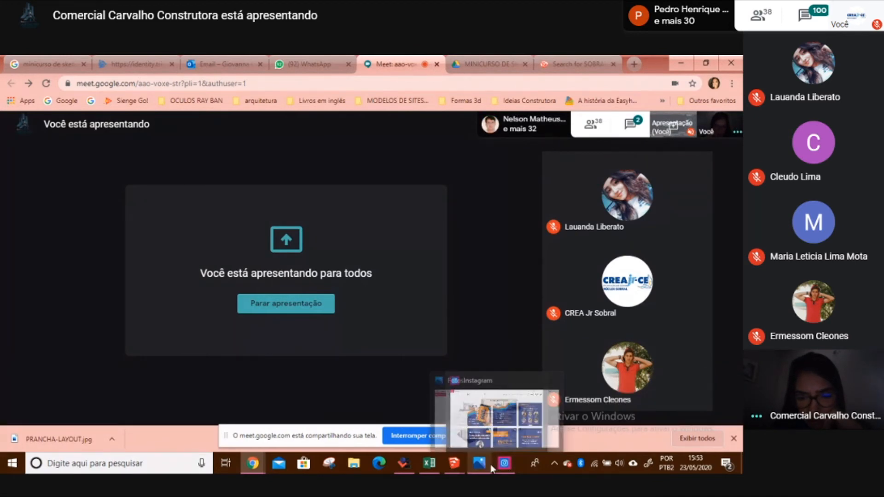
pyautogui.moveTo(454, 463)
pyautogui.click(342, 403)
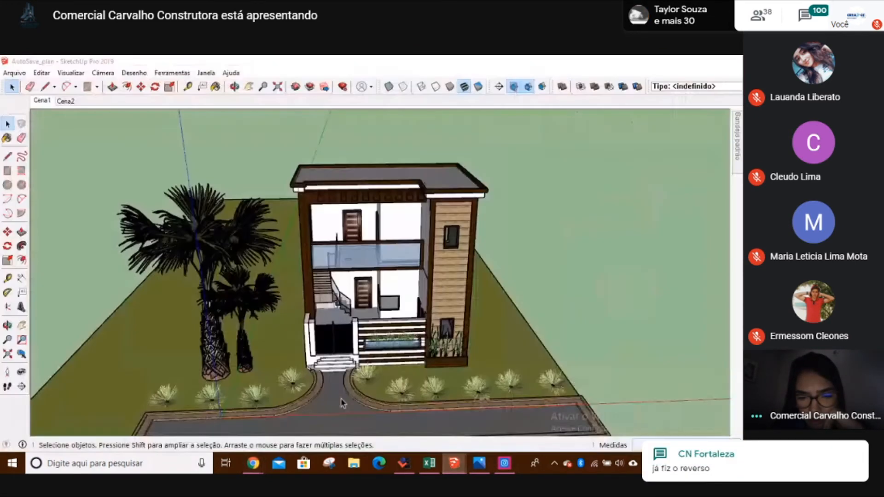
pyautogui.moveTo(454, 463)
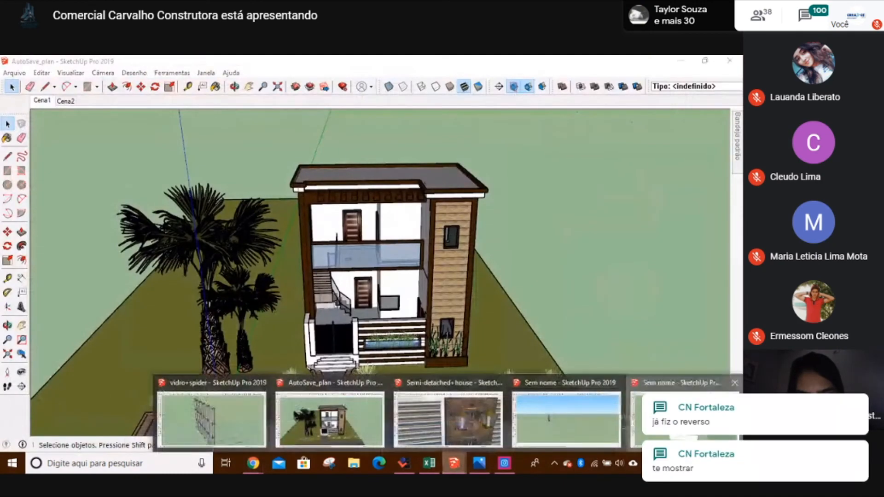
pyautogui.click(613, 409)
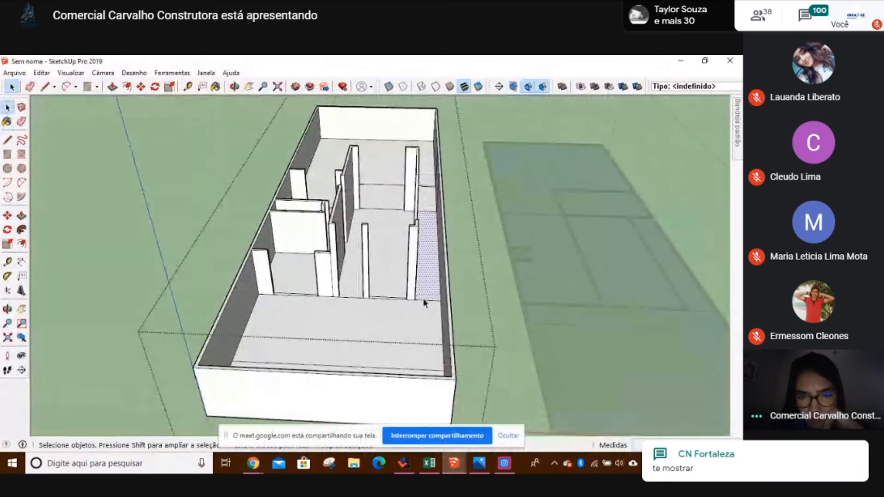
# - Open the flat floor plan copy for editing and draw a small rectangle on the narrow strip in front of the rooms
pyautogui.scroll(2, 424, 299)
pyautogui.moveTo(411, 326); pyautogui.dragTo(592, 248, button='middle')
pyautogui.scroll(3, 385, 356)
pyautogui.scroll(-3, 385, 355)
pyautogui.click(565, 237)
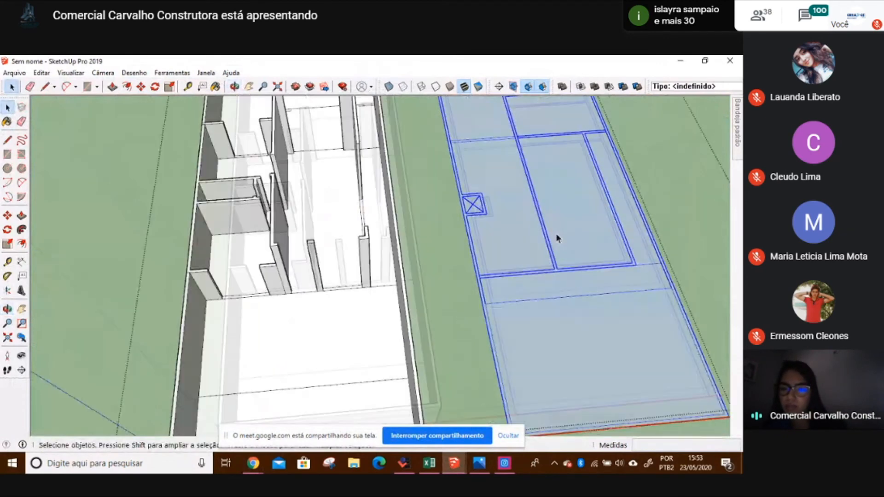
pyautogui.scroll(5, 556, 233)
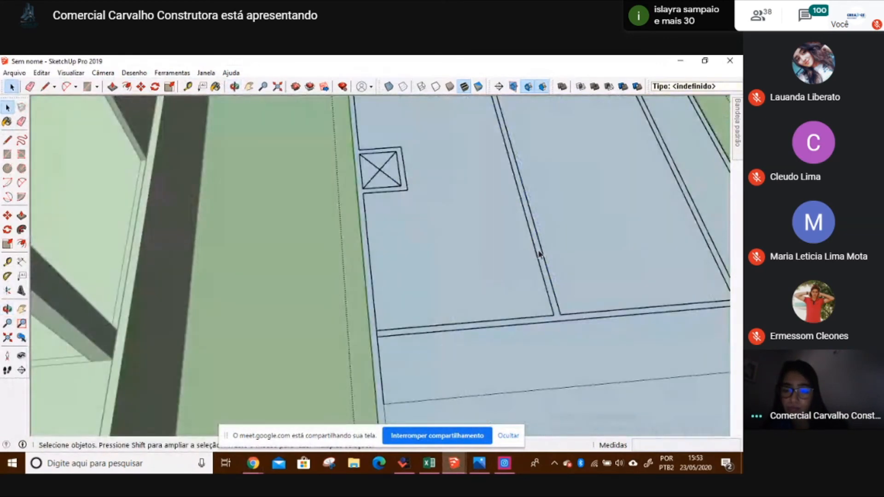
pyautogui.scroll(-4, 539, 253)
pyautogui.keyDown('shift'); pyautogui.moveTo(542, 230); pyautogui.dragTo(470, 272, button='middle'); pyautogui.keyUp('shift')
pyautogui.scroll(1, 569, 302)
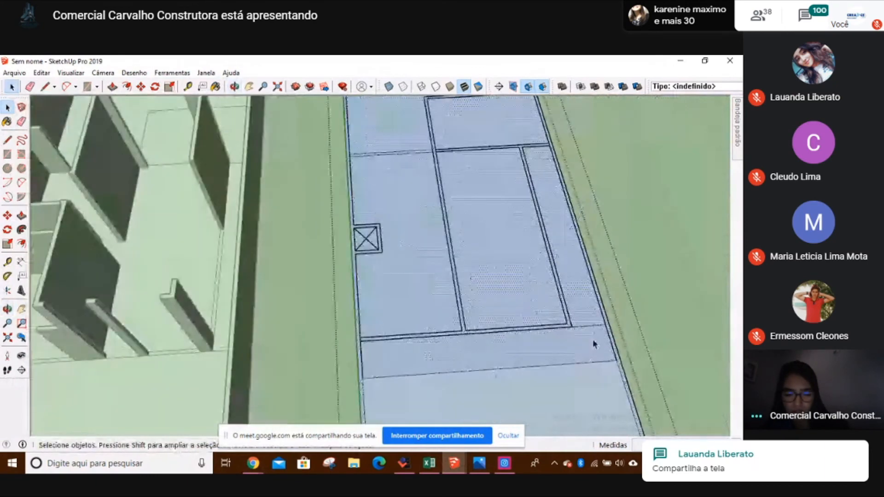
pyautogui.press('r')
pyautogui.click(423, 345)
pyautogui.click(470, 370)
pyautogui.press('space')
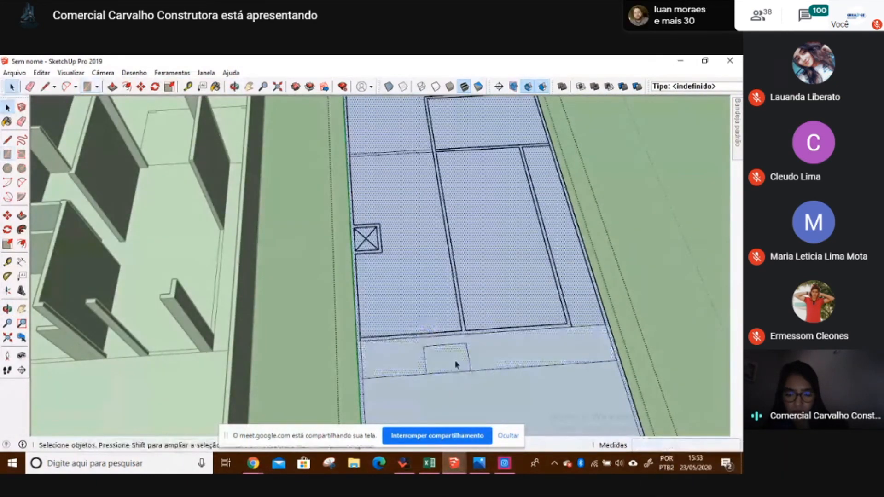
# - Raise the small rectangle 2.8 m with Push/Pull
pyautogui.click(445, 358)
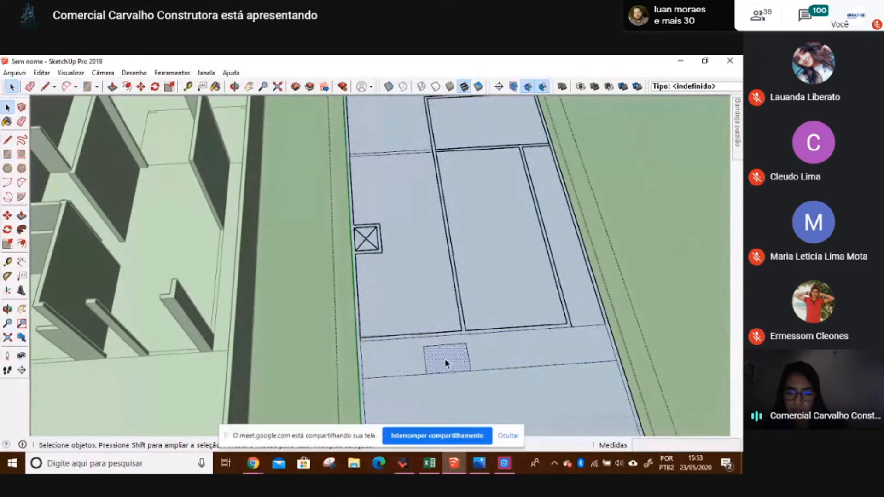
pyautogui.press('p')
pyautogui.click(445, 359)
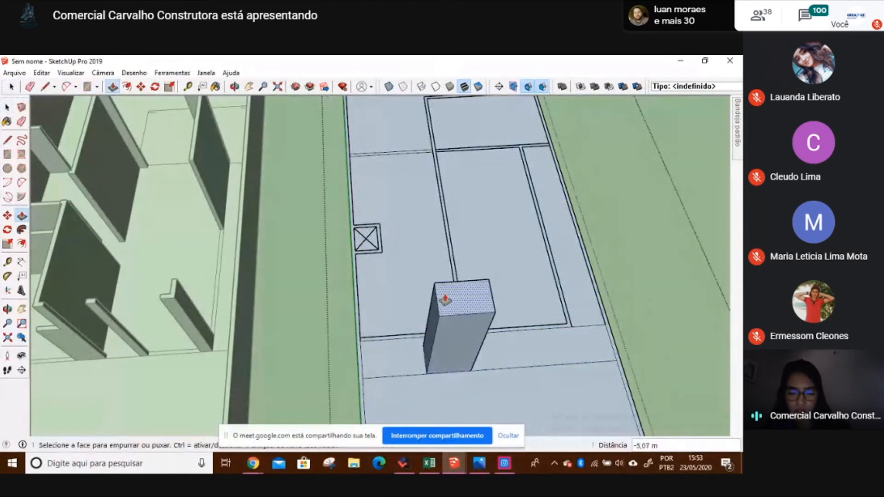
pyautogui.write('2,8')
pyautogui.press('Return')
pyautogui.press('space')
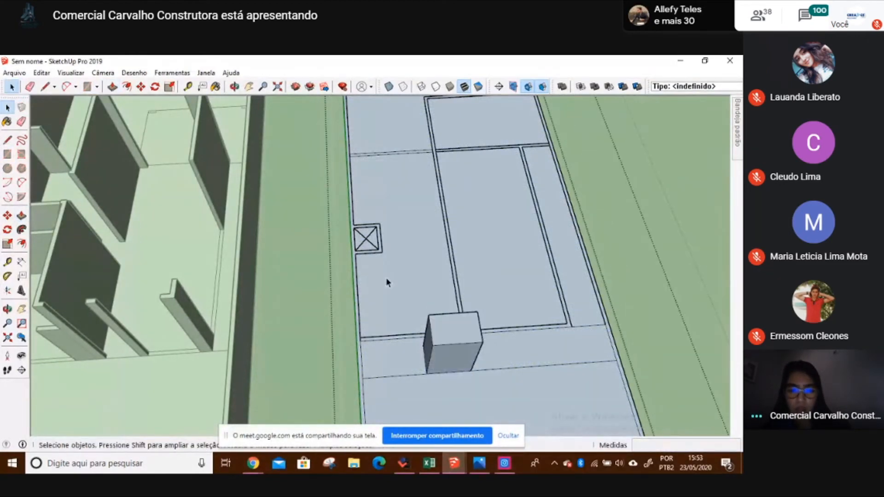
# - Open the raised-wall group and try lowering the floor area in front of the rooms with Push/Pull, checking the step from the front
pyautogui.moveTo(386, 277); pyautogui.dragTo(467, 211, button='middle')
pyautogui.scroll(1, 390, 269)
pyautogui.click(368, 333)
pyautogui.doubleClick(368, 334)
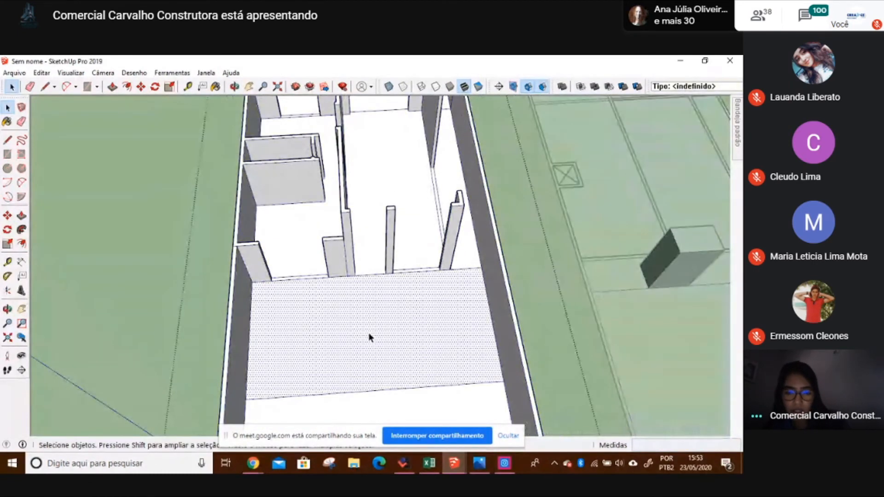
pyautogui.press('p')
pyautogui.click(369, 339)
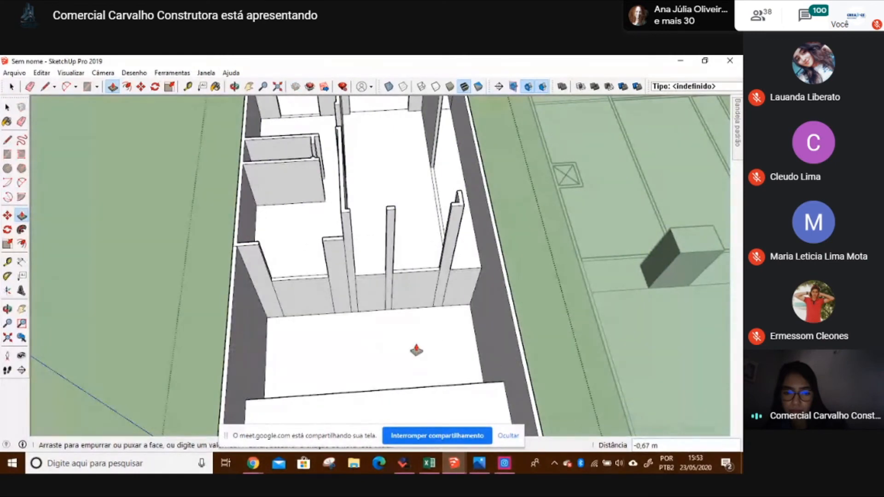
pyautogui.press('Escape')
pyautogui.press('space')
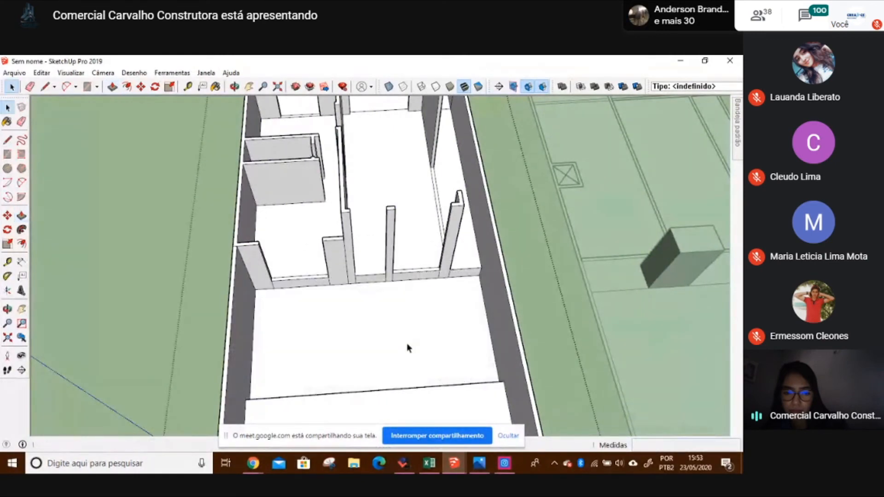
pyautogui.moveTo(407, 343); pyautogui.dragTo(421, 235, button='middle')
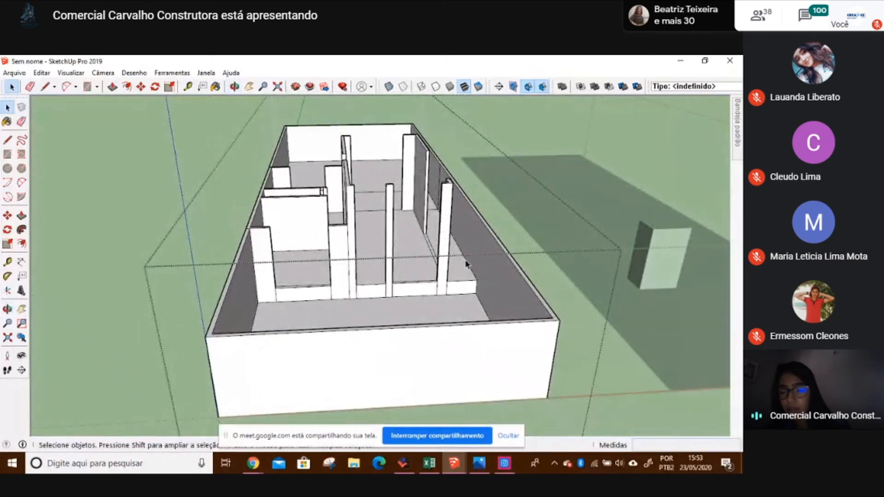
pyautogui.moveTo(466, 263); pyautogui.dragTo(446, 351, button='middle')
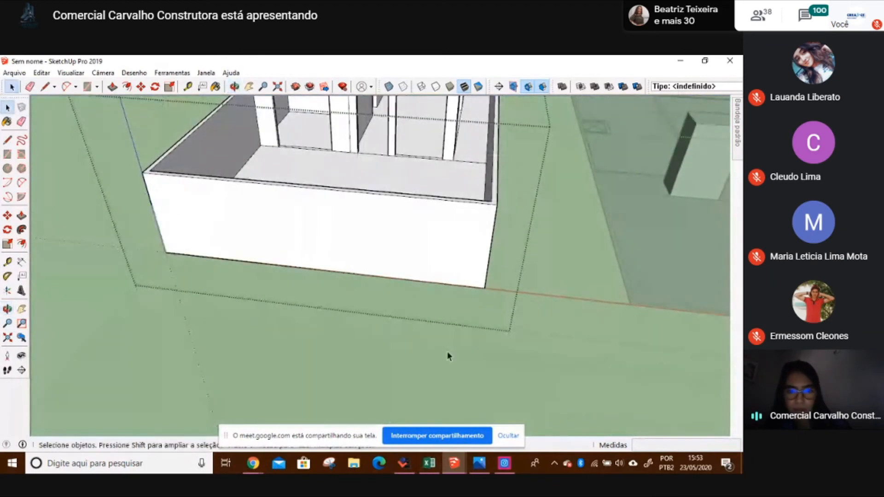
# - Undo the extrusion of the small block on the flat floor plan copy
pyautogui.moveTo(422, 227); pyautogui.dragTo(528, 252, button='middle')
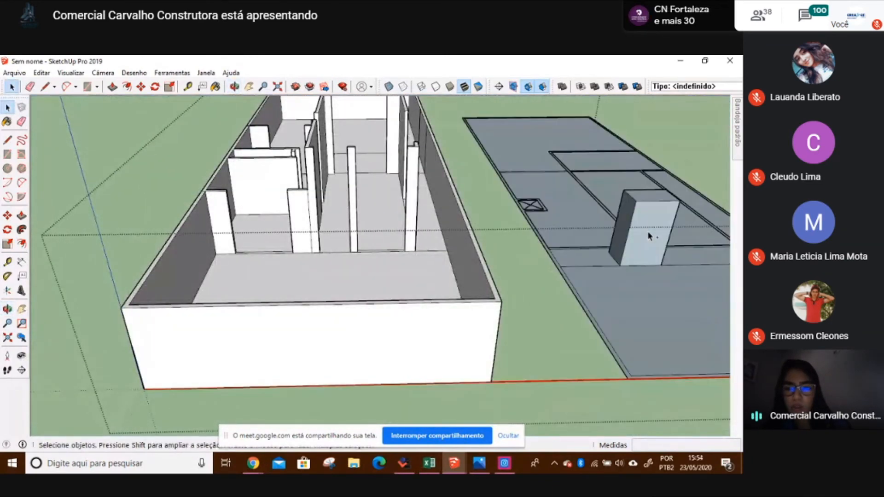
pyautogui.hotkey('ctrl', 'z')
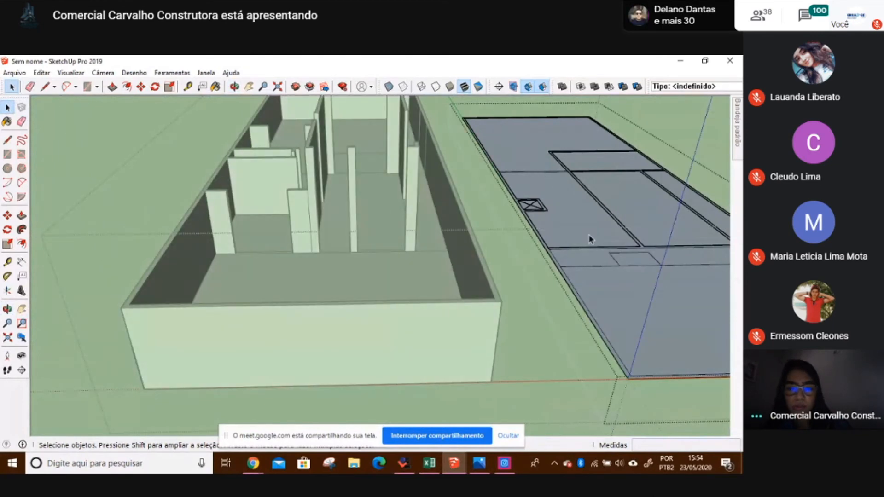
pyautogui.moveTo(414, 208); pyautogui.dragTo(385, 276, button='middle')
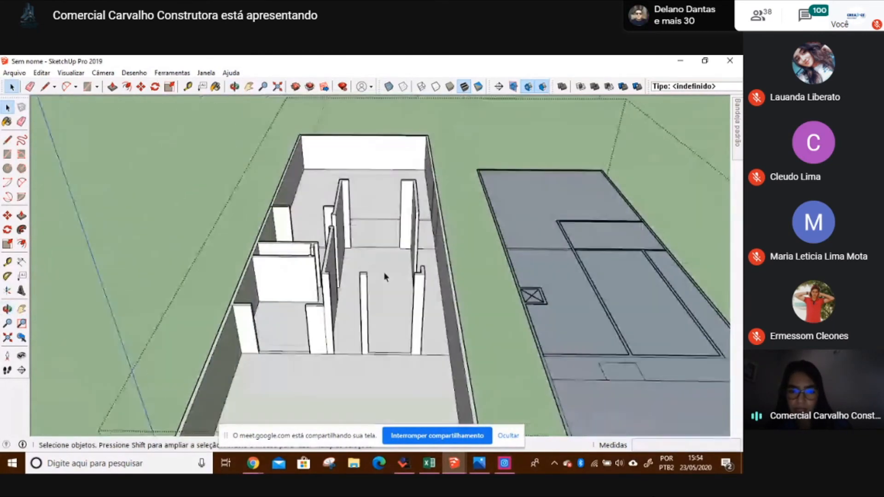
pyautogui.scroll(3, 378, 262)
# - Switch to the Google Meet meeting, read the new chat messages and show the participant list
pyautogui.click(253, 463)
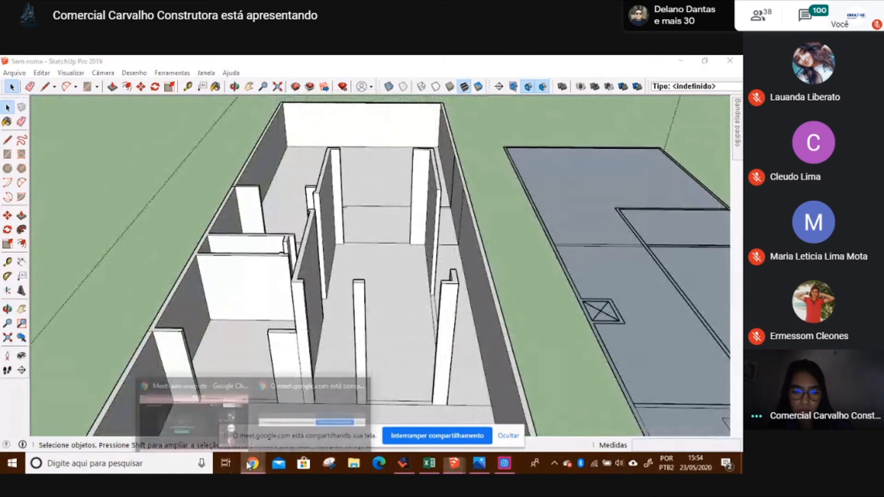
pyautogui.click(205, 422)
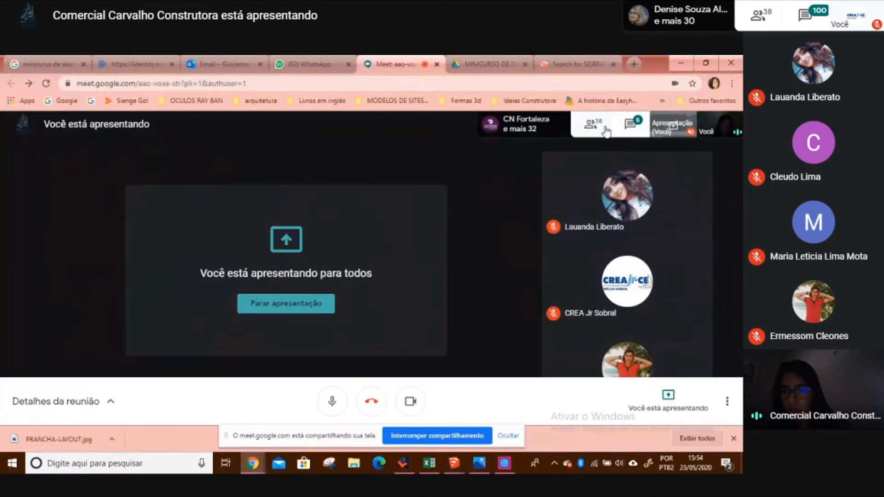
pyautogui.click(640, 127)
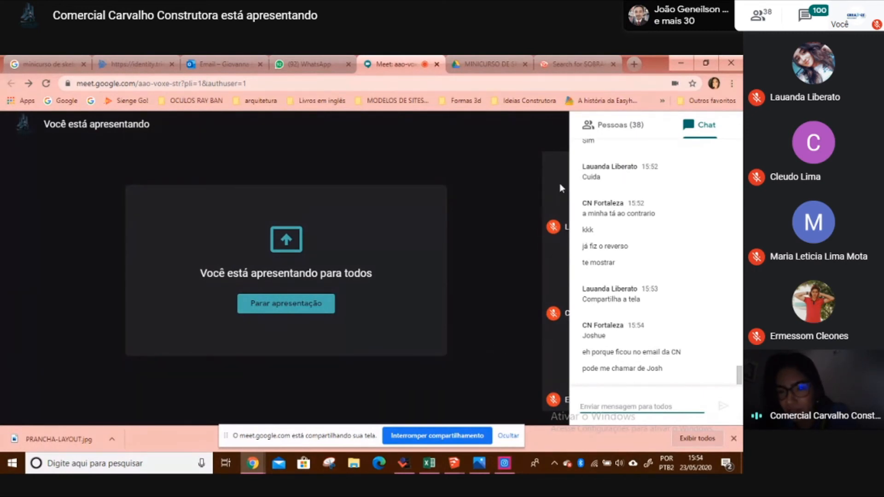
pyautogui.click(590, 125)
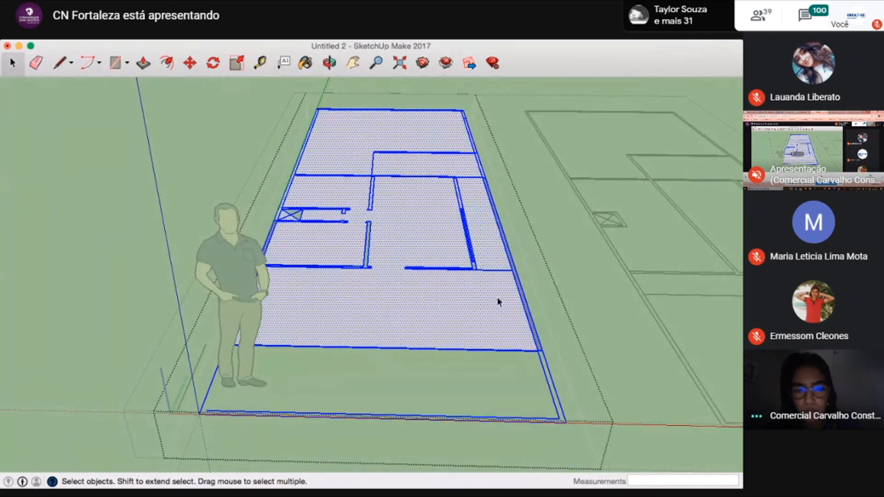
# - Select the right-hand side wall face in the participant's shared floor plan to check that it is separate from the floor
pyautogui.scroll(1, 505, 297)
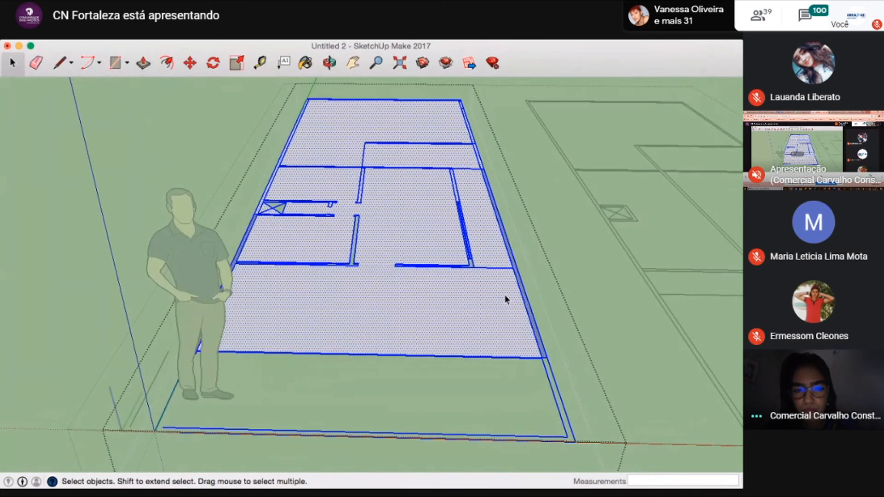
pyautogui.scroll(3, 504, 298)
pyautogui.click(525, 276)
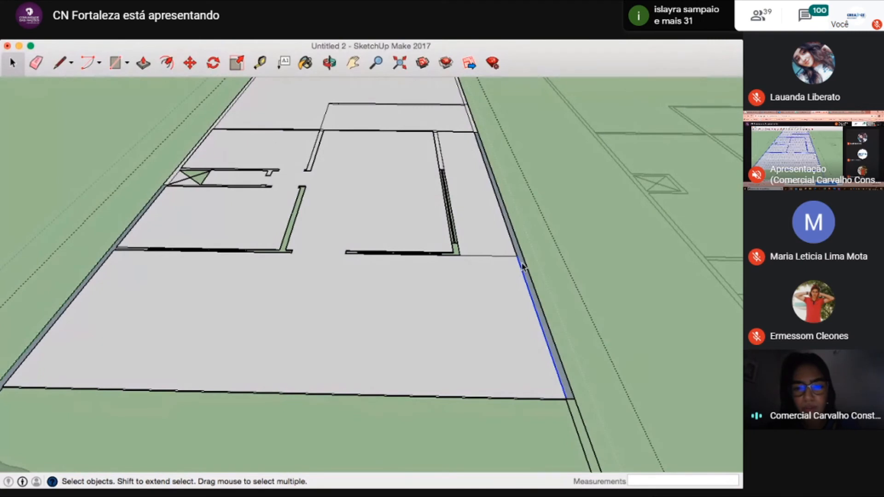
pyautogui.doubleClick(524, 268)
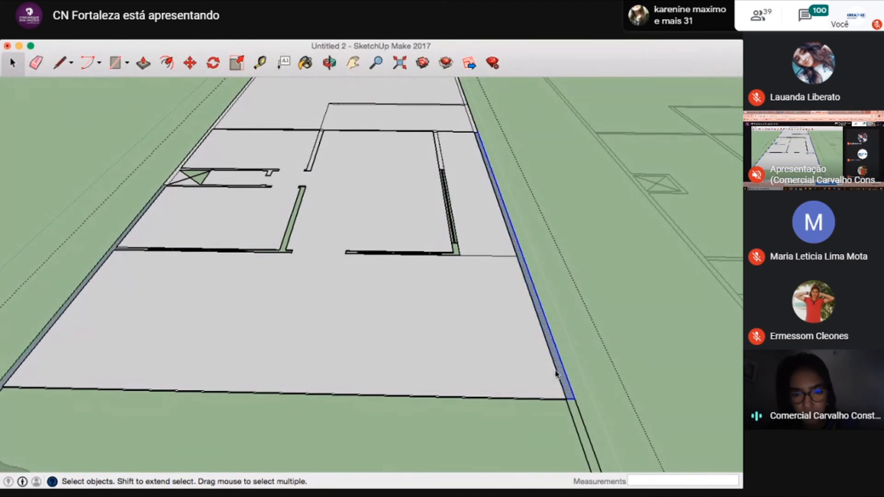
# - Select the inner edge and face of the left-hand side wall to check its separation from the floor
pyautogui.click(141, 218)
pyautogui.keyDown('shift'); pyautogui.click(133, 223); pyautogui.keyUp('shift')
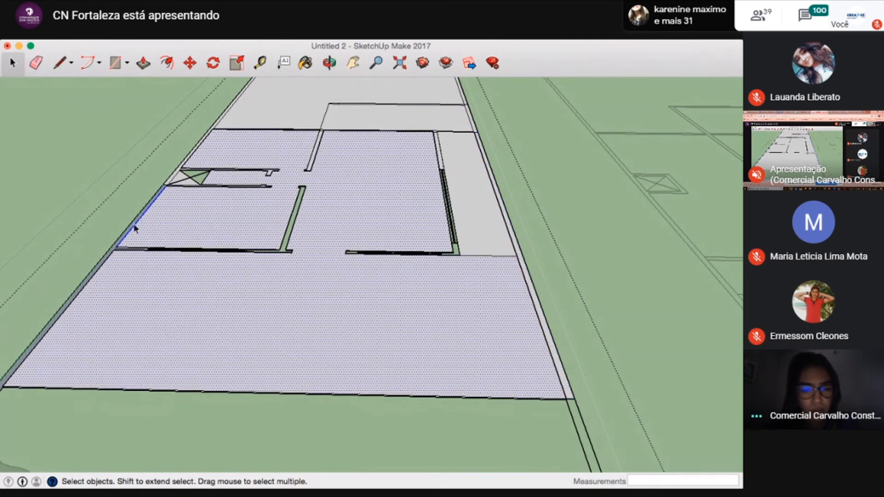
pyautogui.keyDown('shift'); pyautogui.click(133, 224); pyautogui.keyUp('shift')
pyautogui.keyDown('shift'); pyautogui.click(134, 224); pyautogui.keyUp('shift')
pyautogui.click(103, 259)
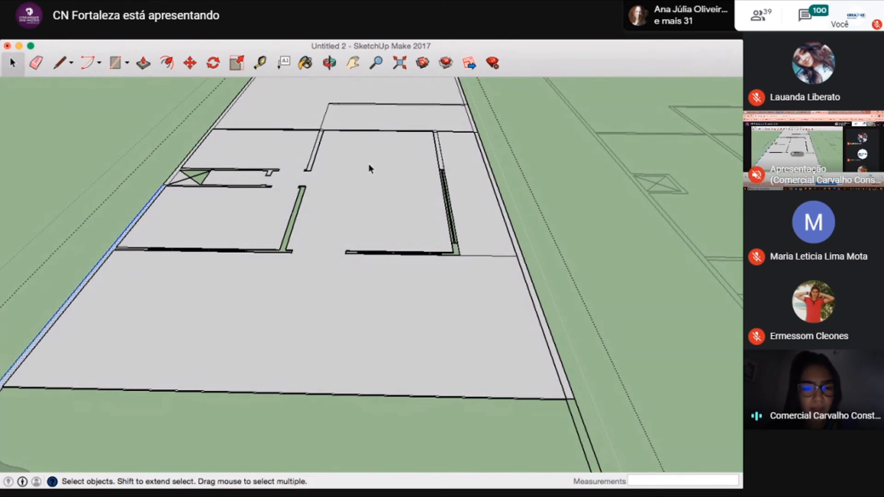
pyautogui.scroll(-3, 370, 168)
pyautogui.scroll(1, 369, 168)
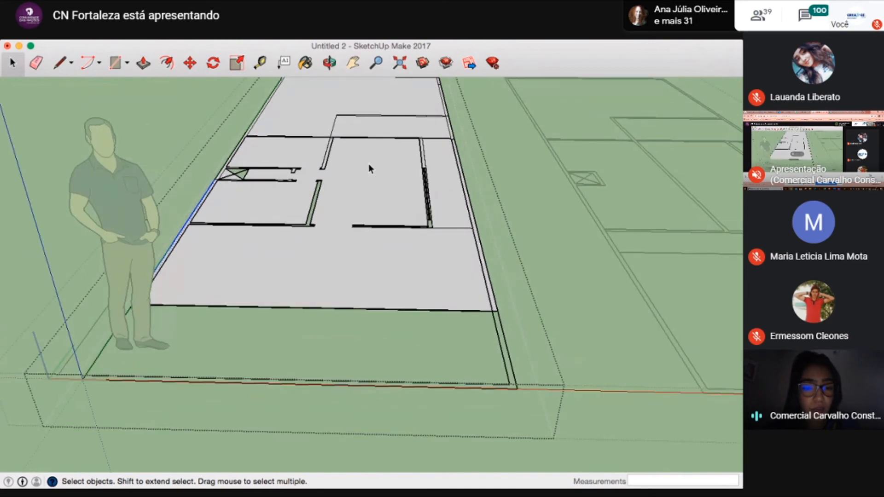
# - Start a rectangle at the upper end of the open inner wall strip in the participant's floor plan
pyautogui.scroll(3, 369, 166)
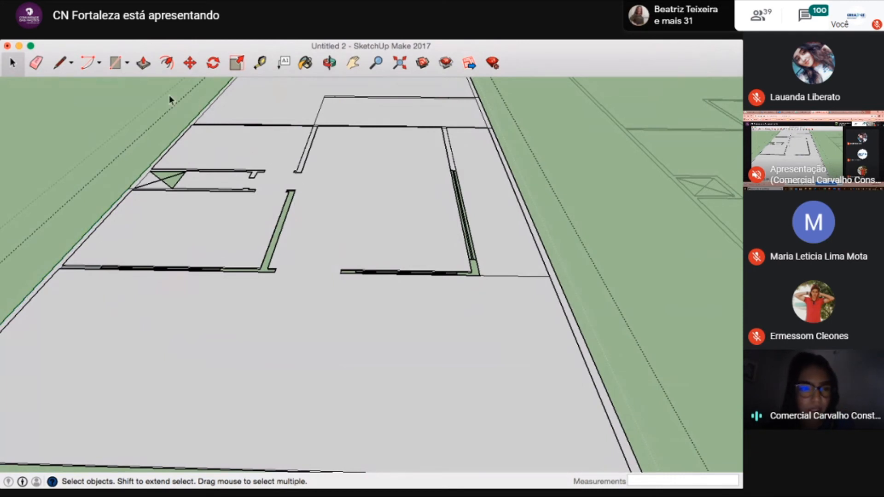
pyautogui.press('r')
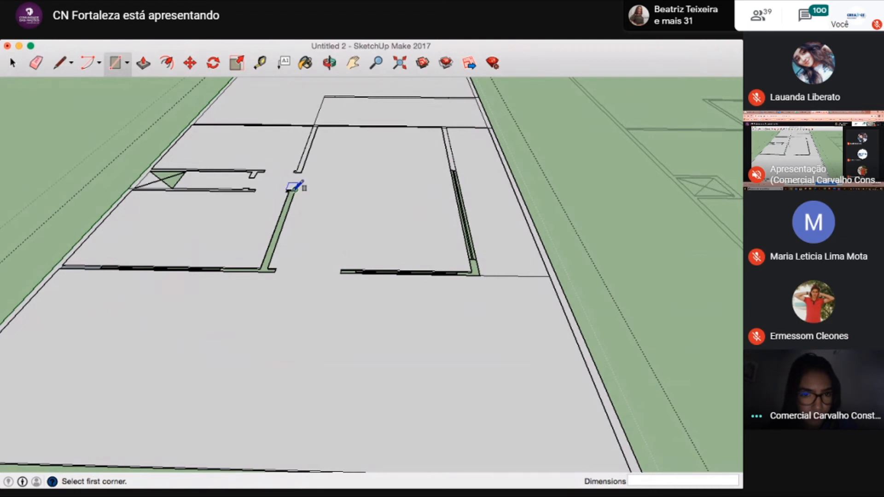
pyautogui.click(294, 189)
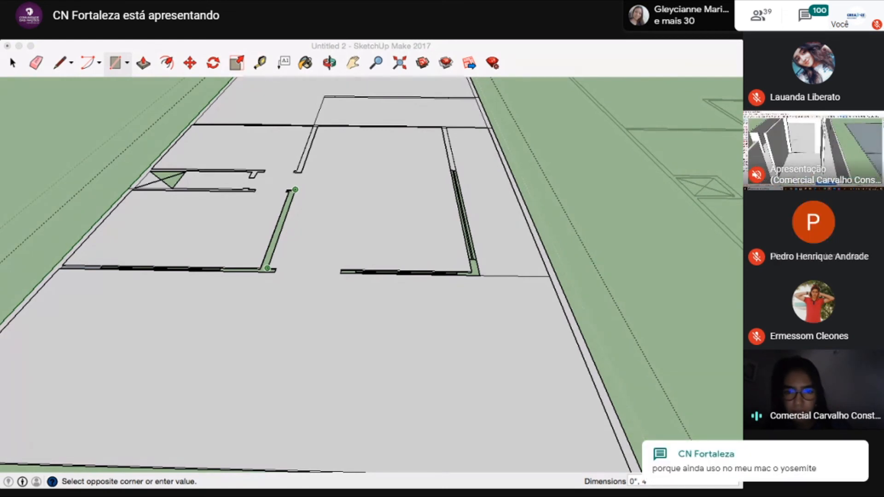
pyautogui.click(562, 468)
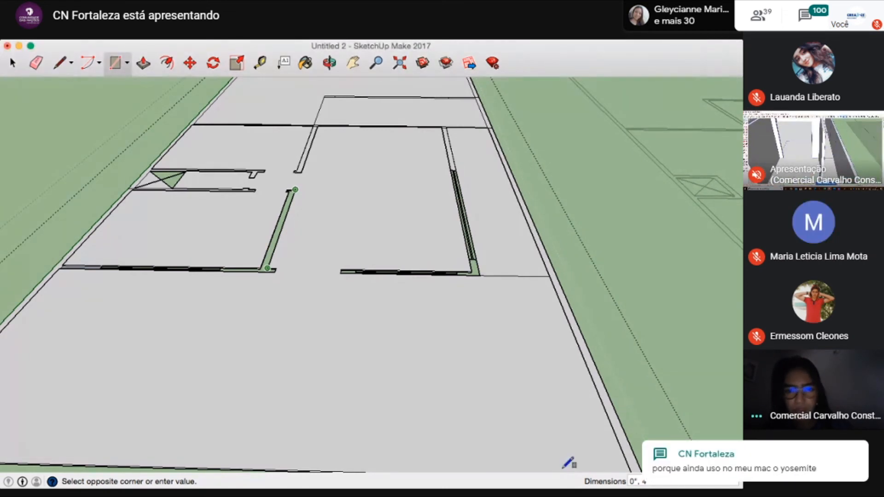
# - Leave the participant's model and pin the instructor's shared screen in the Google Meet meeting
pyautogui.press('super+Tab')
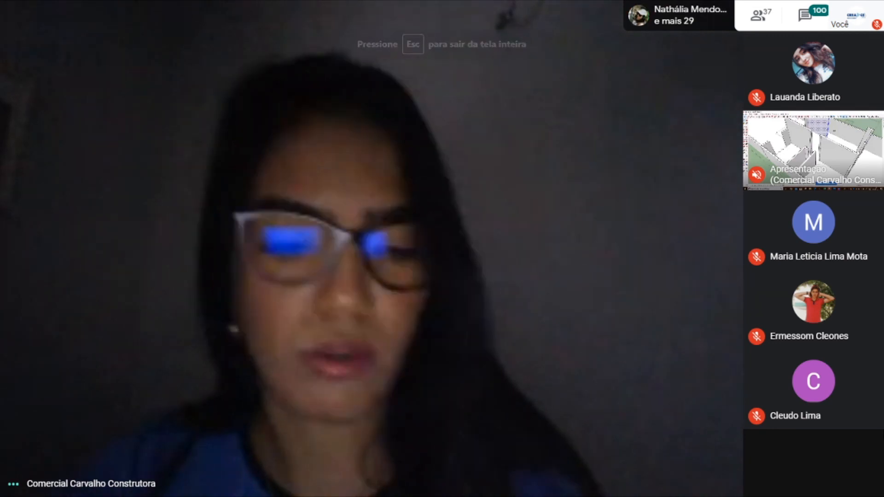
pyautogui.moveTo(816, 152)
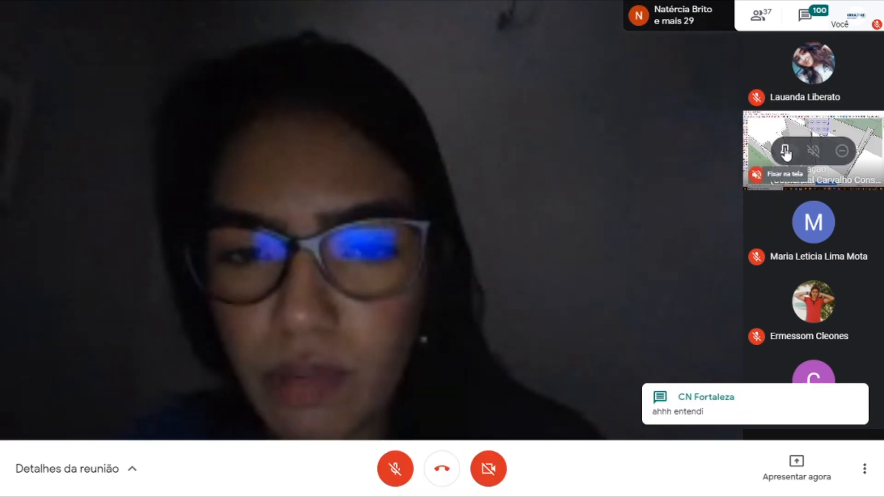
pyautogui.click(786, 151)
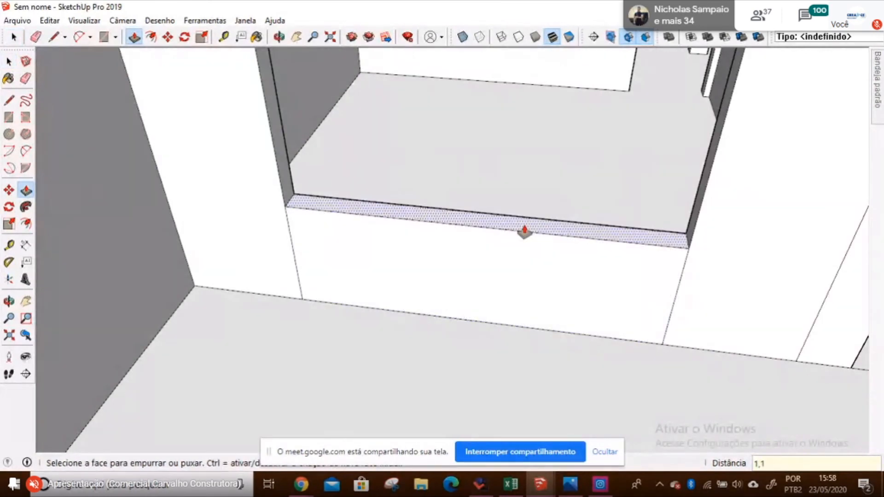
# - Push/Pull the window sill face up 1.1 m and raise the sill strip of the next window opening too
pyautogui.press('Return')
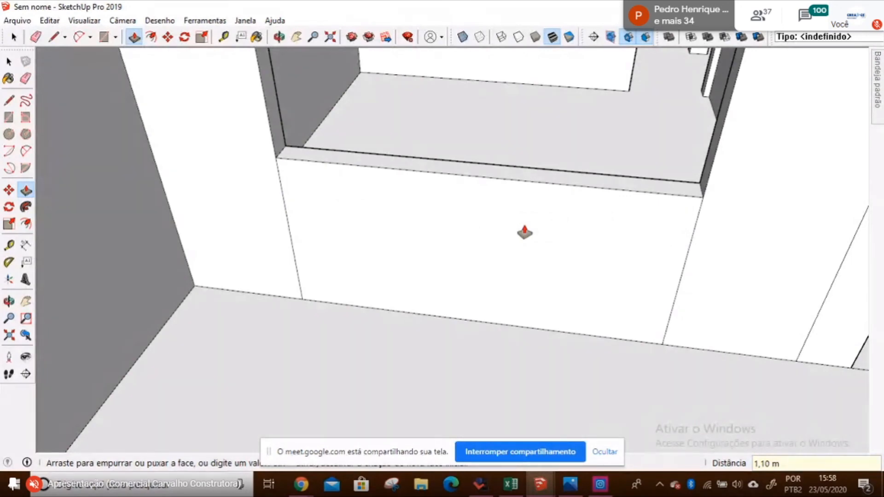
pyautogui.scroll(-10, 524, 233)
pyautogui.moveTo(524, 232); pyautogui.dragTo(877, 213, button='middle')
pyautogui.scroll(4, 428, 373)
pyautogui.scroll(3, 533, 383)
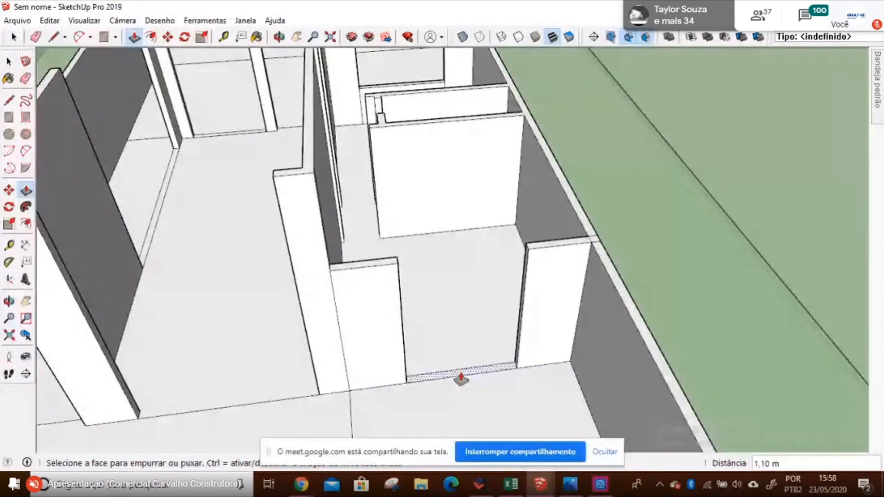
pyautogui.scroll(3, 460, 375)
pyautogui.moveTo(497, 336); pyautogui.dragTo(477, 201, button='middle')
pyautogui.scroll(5, 559, 300)
# - Copy the short side edge of the raised sill straight up along the jamb of the window opening
pyautogui.click(546, 297)
pyautogui.scroll(-3, 631, 246)
pyautogui.keyDown('shift'); pyautogui.moveTo(631, 246); pyautogui.dragTo(444, 278, button='middle'); pyautogui.keyUp('shift')
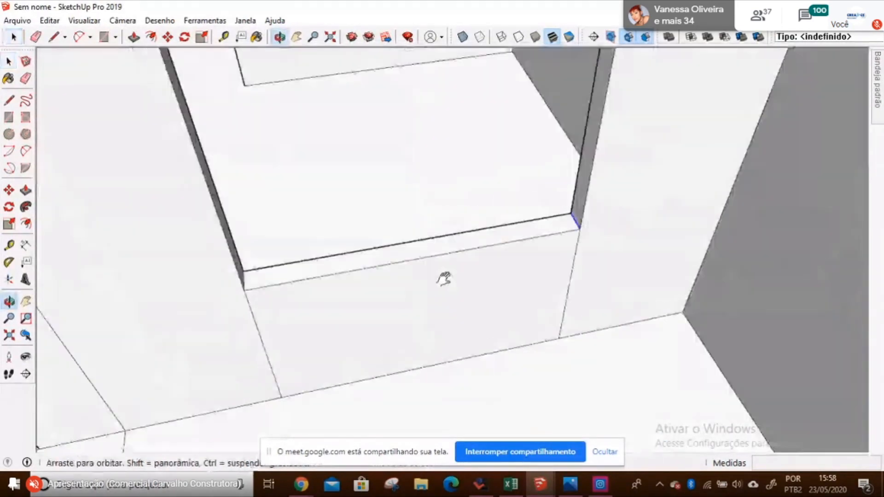
pyautogui.scroll(3, 595, 187)
pyautogui.scroll(1, 577, 201)
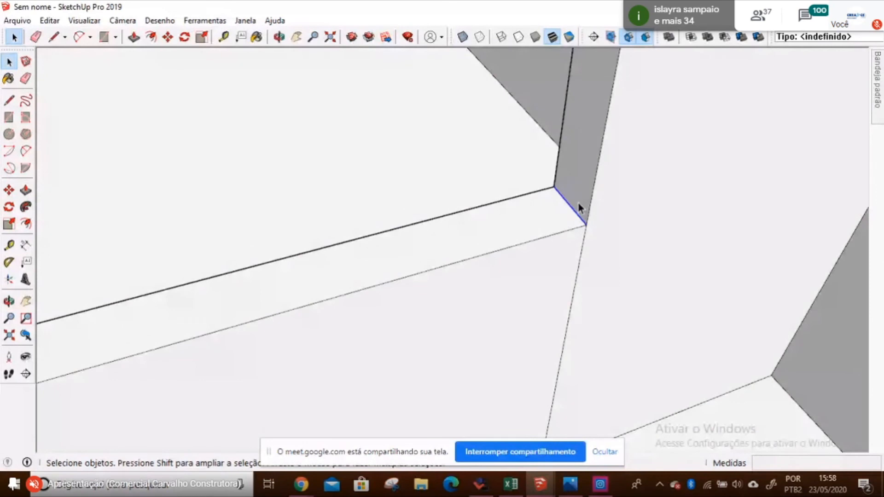
pyautogui.scroll(2, 578, 203)
pyautogui.press('m')
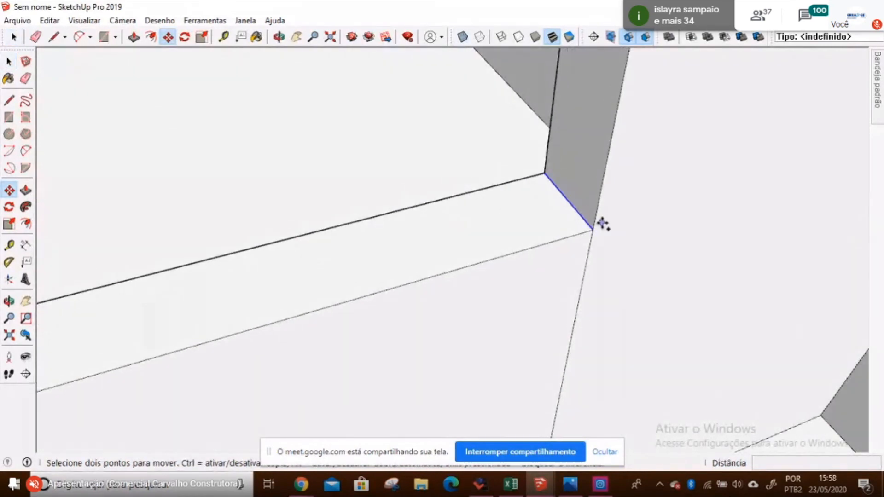
pyautogui.press('ctrl')
pyautogui.click(592, 230)
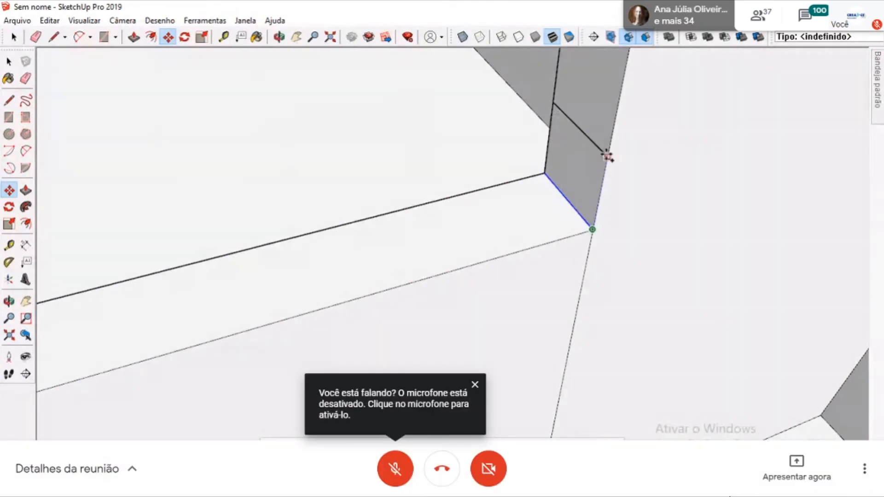
pyautogui.scroll(3, 606, 157)
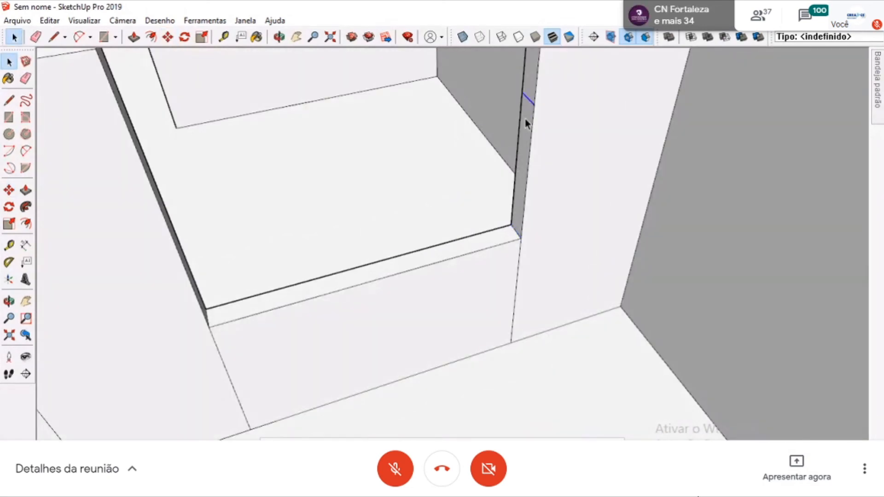
# - Measure the height between the copied jamb edge and the window sill with the Tape Measure
pyautogui.press('t')
pyautogui.scroll(2, 537, 105)
pyautogui.click(522, 85)
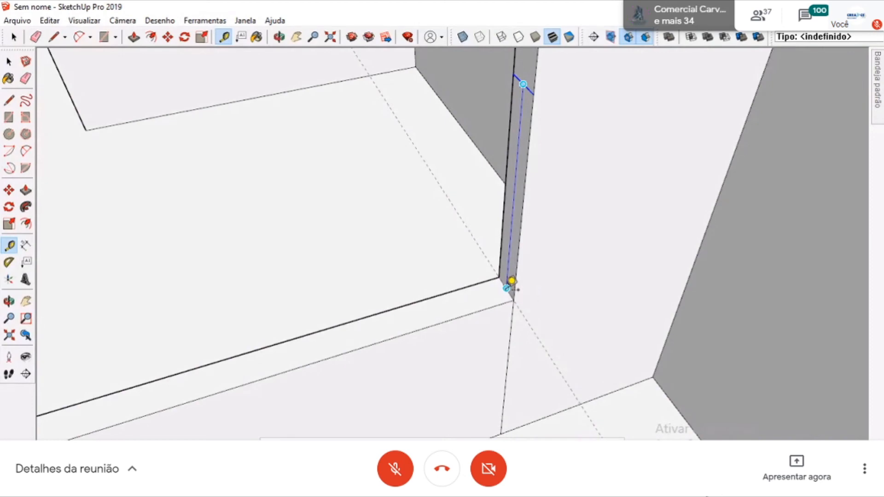
# - Push/Pull the upper part of the jamb across the opening to the opposite jamb to close the wall above the window
pyautogui.scroll(-3, 511, 279)
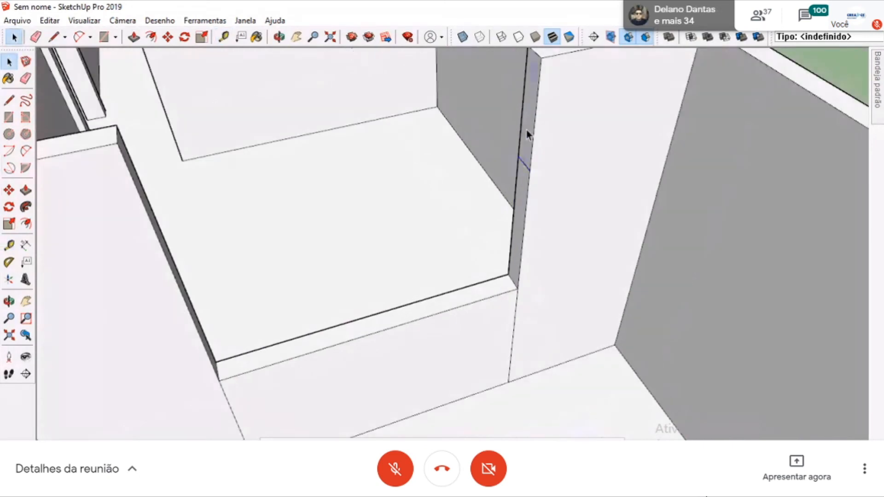
pyautogui.press('p')
pyautogui.click(527, 134)
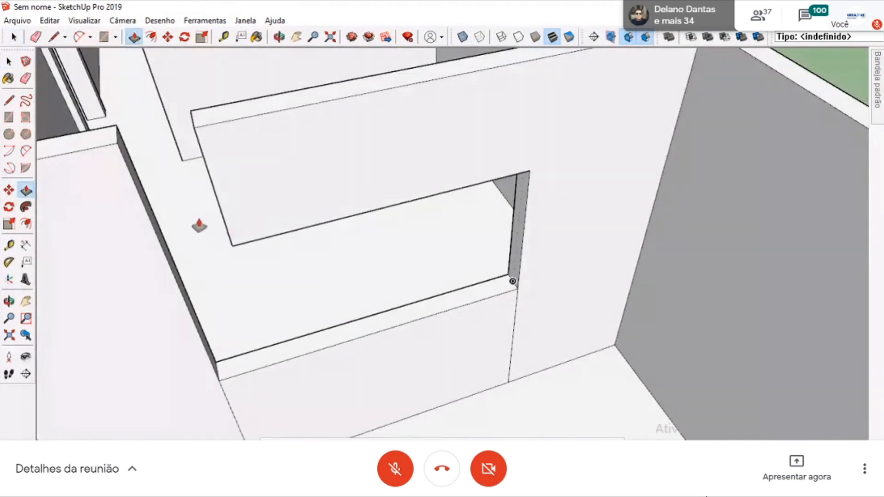
pyautogui.click(161, 266)
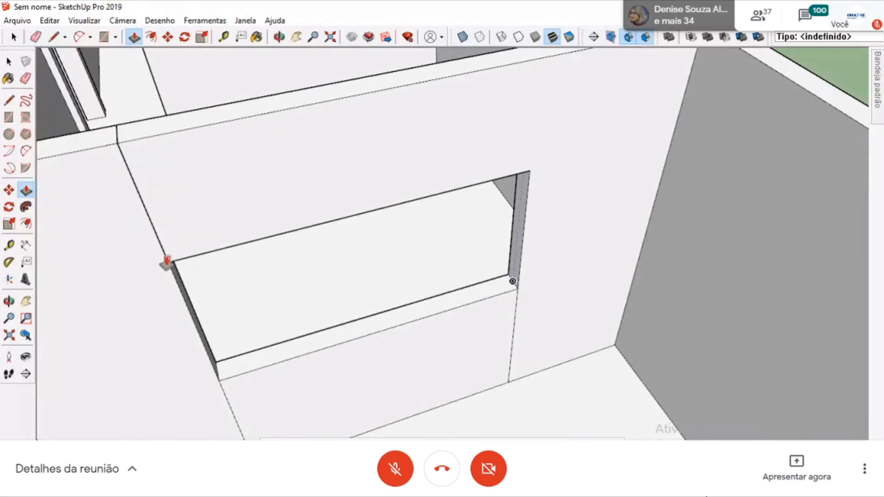
pyautogui.scroll(4, 181, 301)
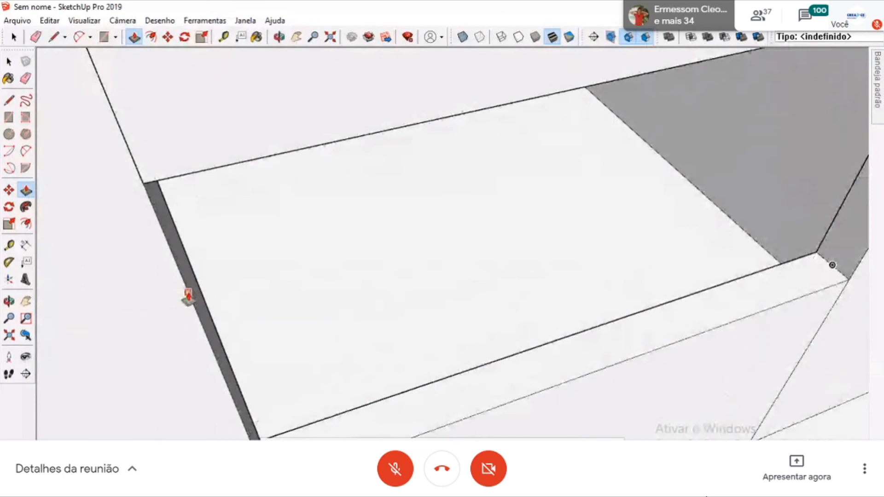
pyautogui.click(188, 297)
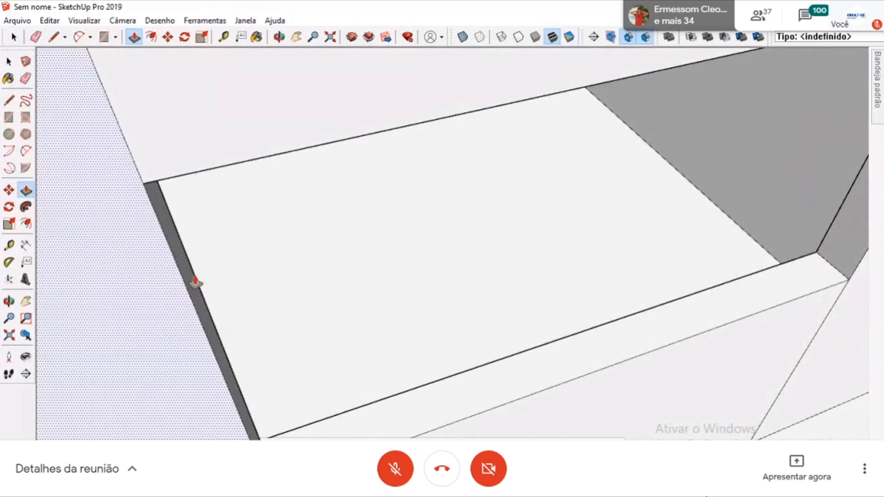
# - Erase the leftover vertical edges above and below the window on both faces of the wall, starting above the opening
pyautogui.scroll(-6, 176, 193)
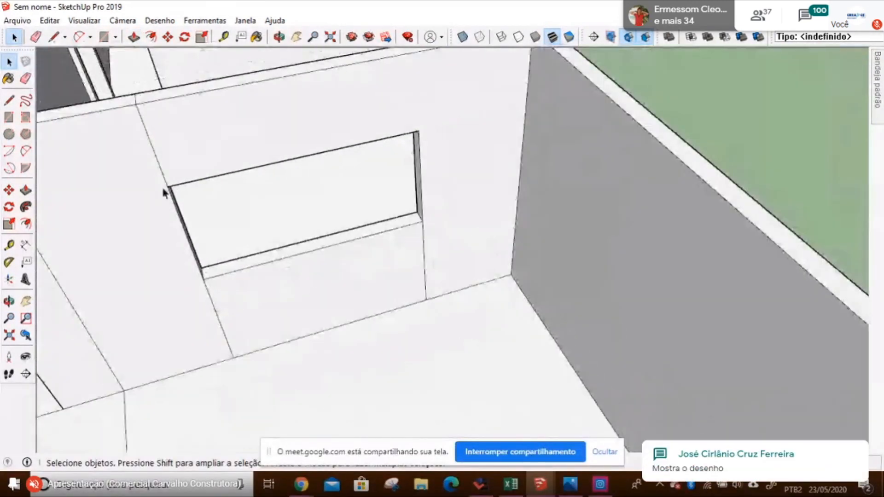
pyautogui.press('e')
pyautogui.scroll(2, 150, 95)
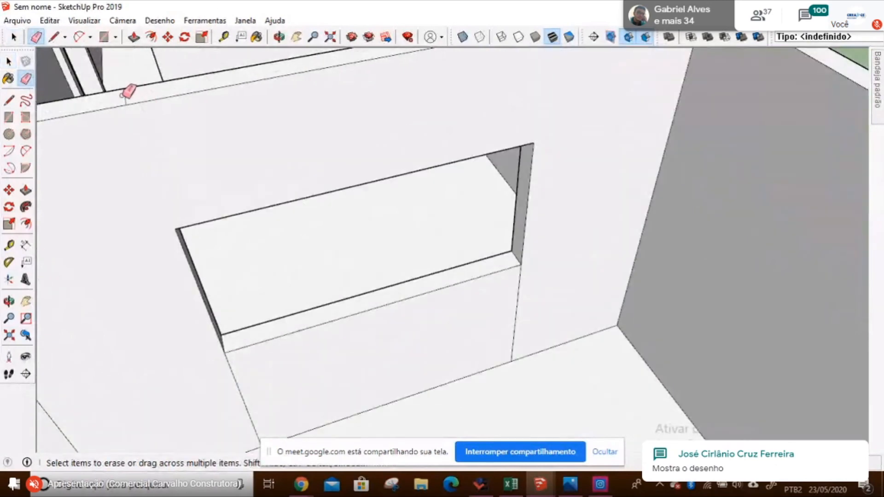
pyautogui.moveTo(130, 95)
pyautogui.mouseDown(button='middle')
pyautogui.moveTo(343, 114)
pyautogui.moveTo(460, 181)
pyautogui.mouseUp(button='middle')
pyautogui.scroll(4, 655, 169)
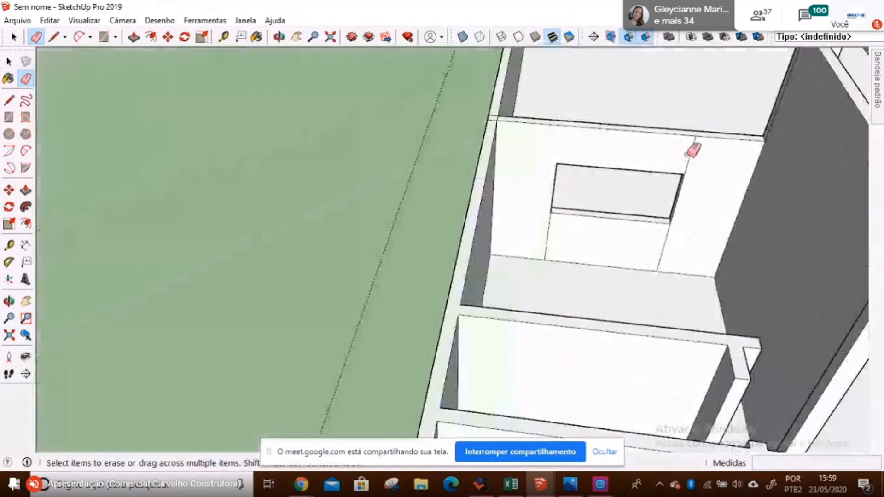
pyautogui.click(688, 158)
pyautogui.click(661, 255)
pyautogui.click(549, 242)
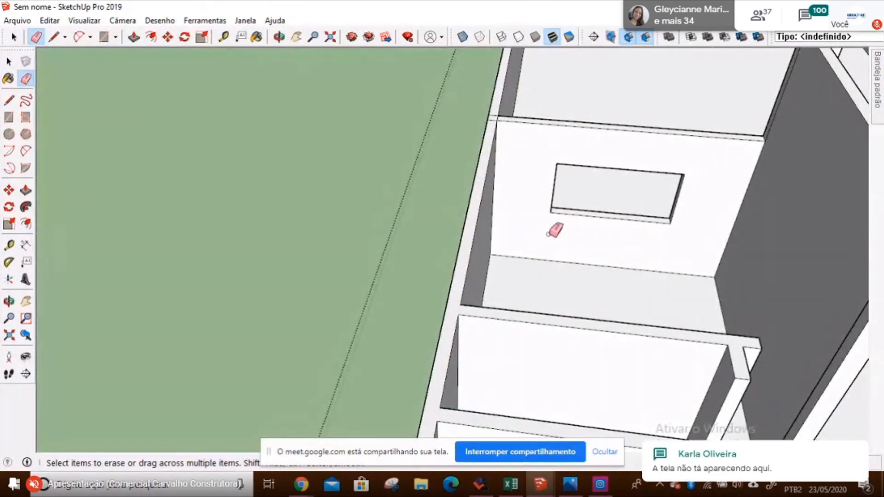
# - Orbit to the wall's other side and erase the remaining vertical edges under the window and at the adjoining wall segment
pyautogui.moveTo(553, 237); pyautogui.dragTo(464, 323, button='middle')
pyautogui.click(462, 343)
pyautogui.click(549, 301)
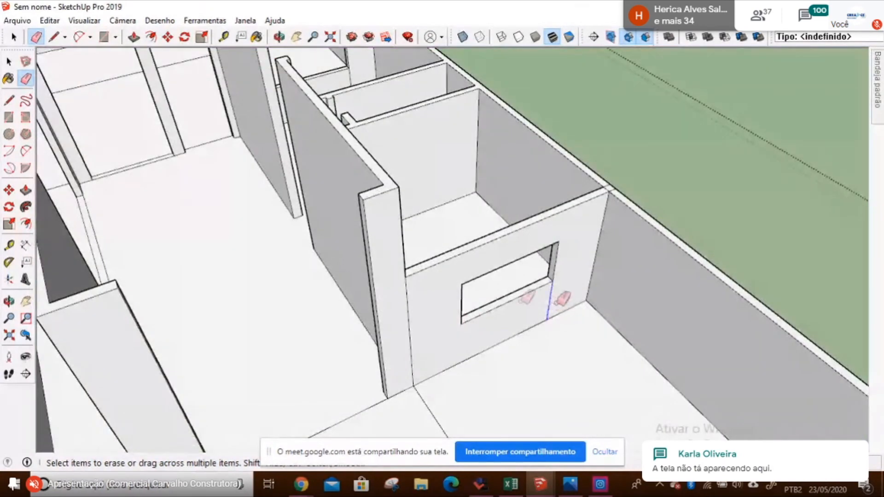
pyautogui.click(410, 321)
pyautogui.press('space')
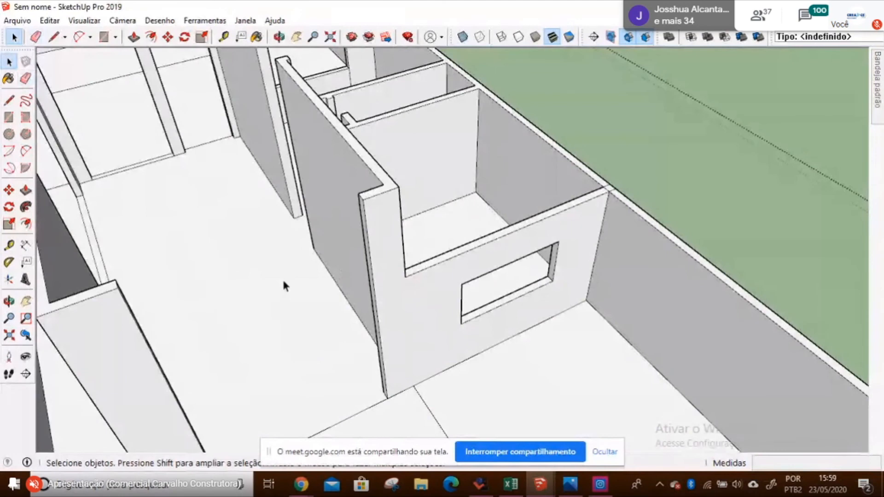
pyautogui.moveTo(282, 278); pyautogui.dragTo(211, 277, button='middle')
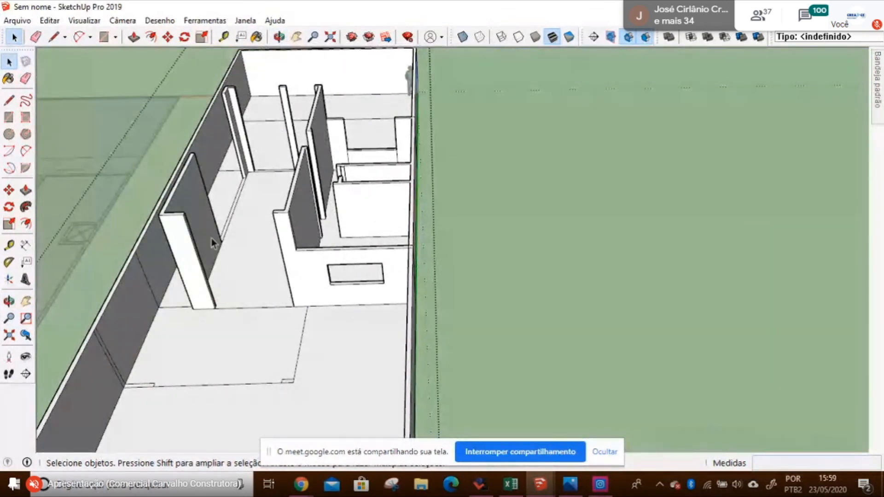
pyautogui.scroll(5, 211, 238)
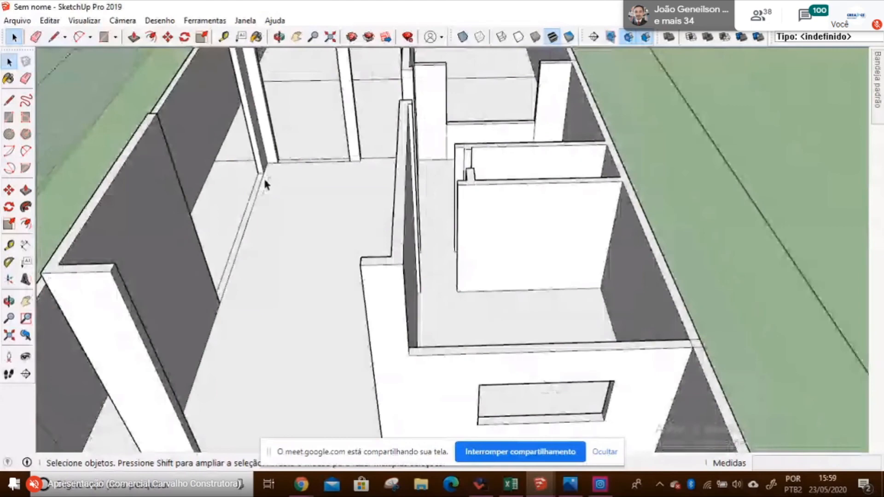
pyautogui.scroll(-5, 264, 176)
# - Switch to the Google Meet meeting and read the recent messages in the chat
pyautogui.moveTo(302, 483)
pyautogui.click(236, 423)
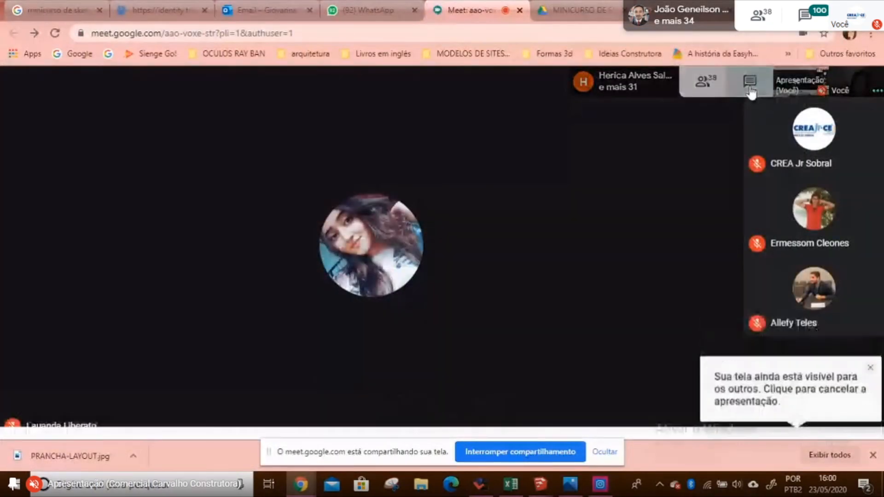
pyautogui.click(750, 83)
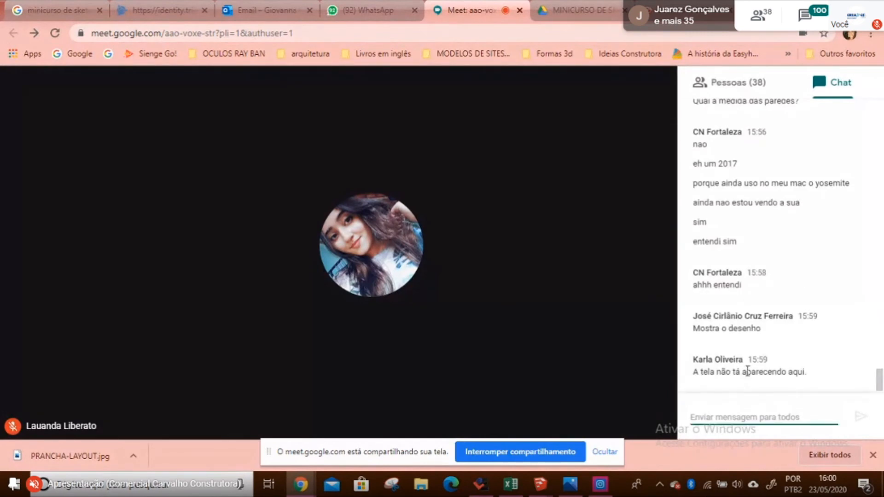
pyautogui.scroll(3, 750, 375)
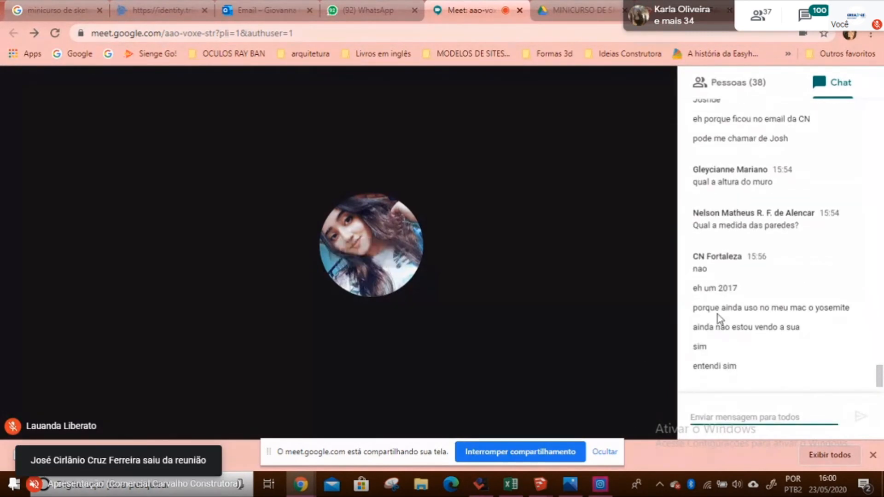
pyautogui.scroll(-3, 734, 314)
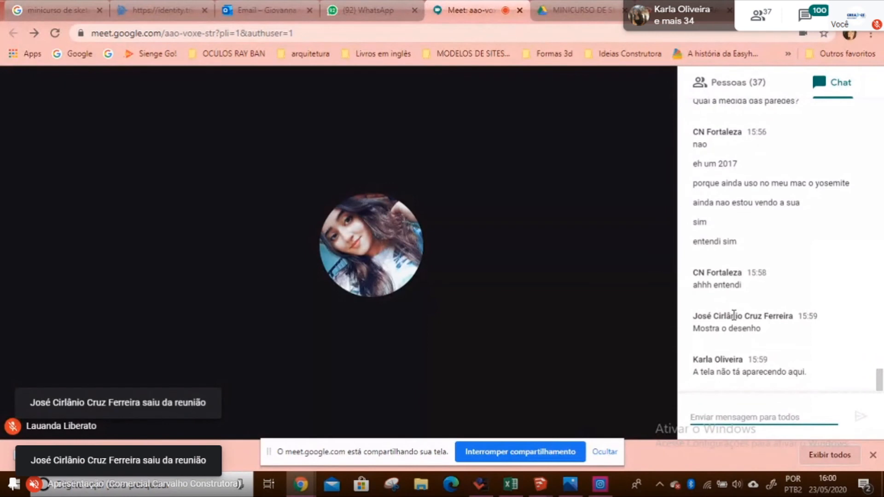
# - Close the meeting chat, then show the participant list and close it
pyautogui.click(641, 273)
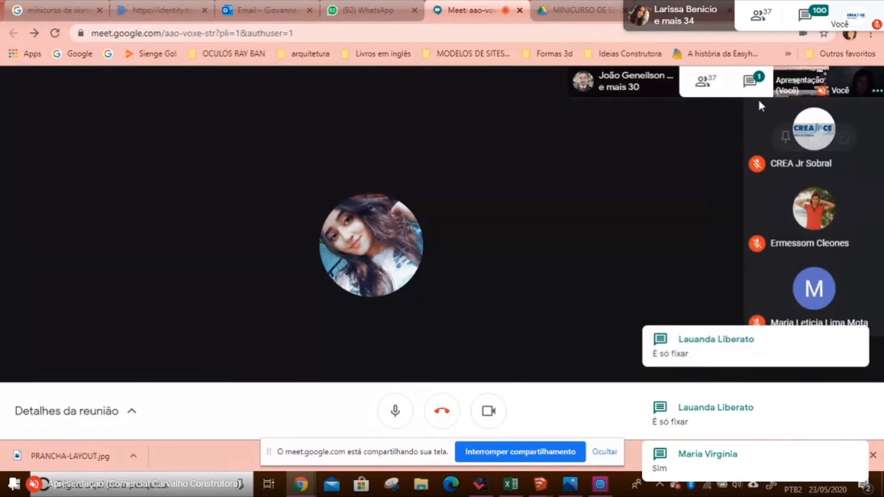
pyautogui.click(708, 83)
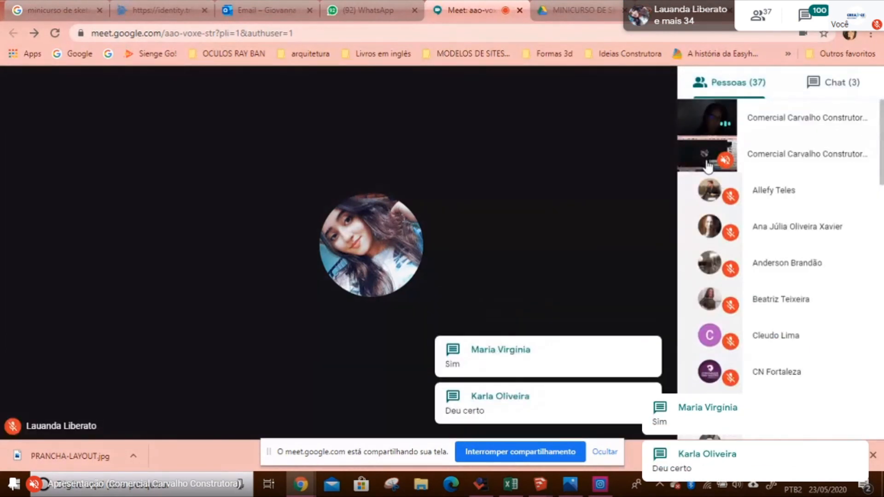
pyautogui.click(491, 206)
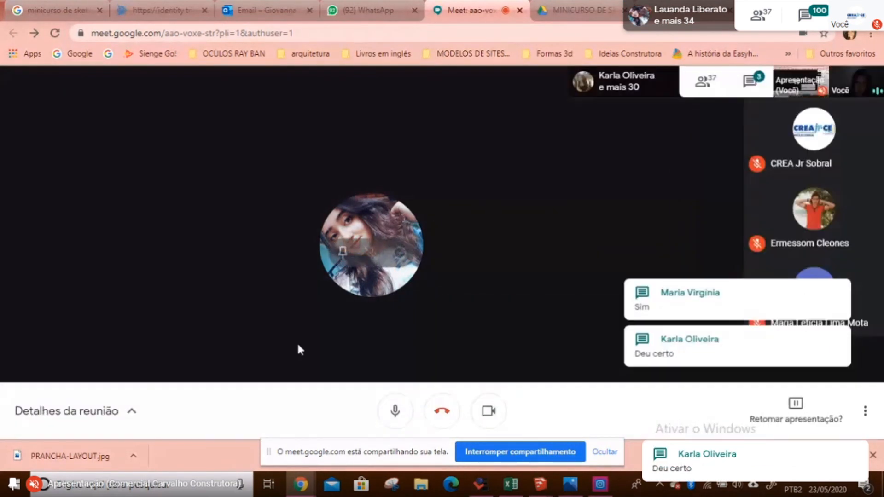
# - Switch from the meeting to the SketchUp floor plan model and push the front window's sill down to floor level
pyautogui.moveTo(538, 487)
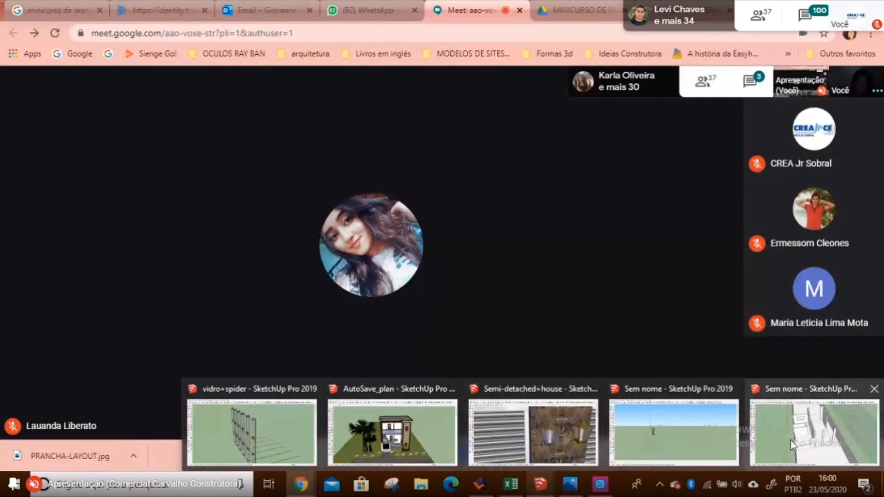
pyautogui.click(793, 432)
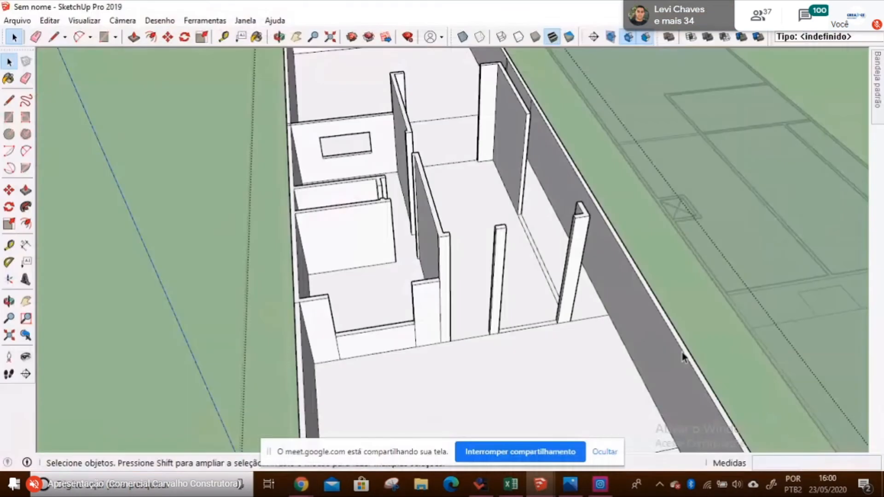
pyautogui.scroll(5, 354, 316)
pyautogui.click(355, 317)
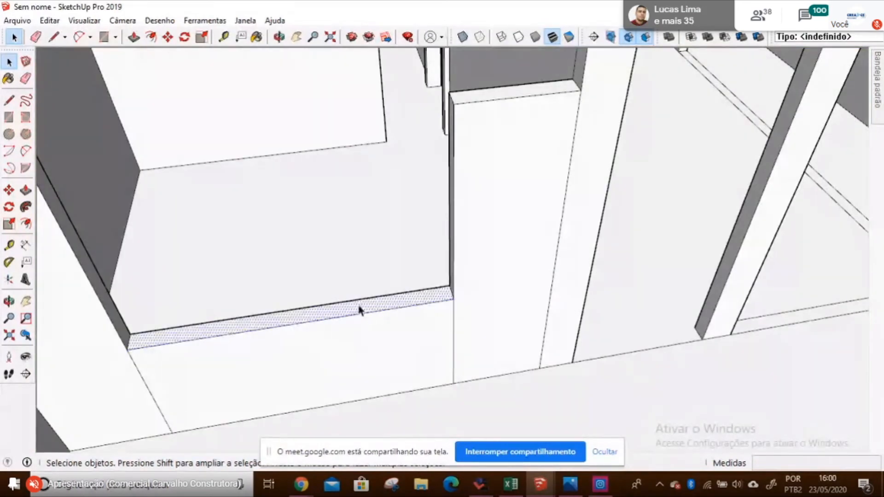
pyautogui.press('p')
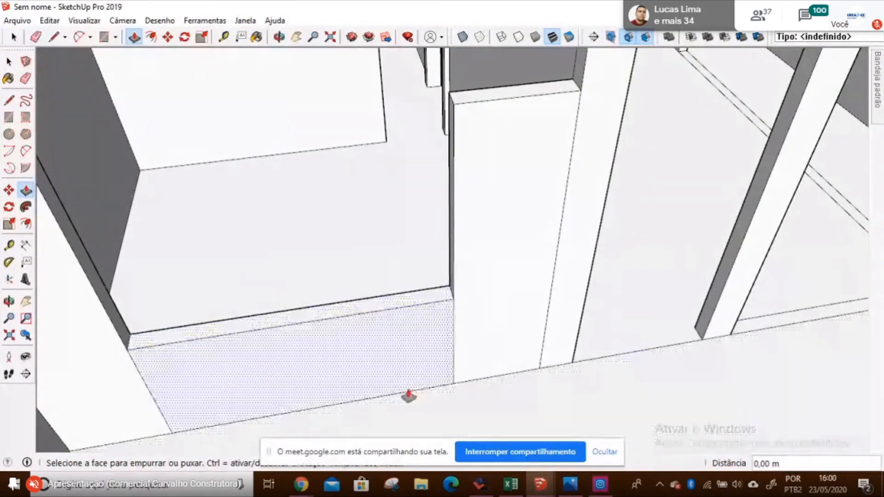
pyautogui.click(389, 311)
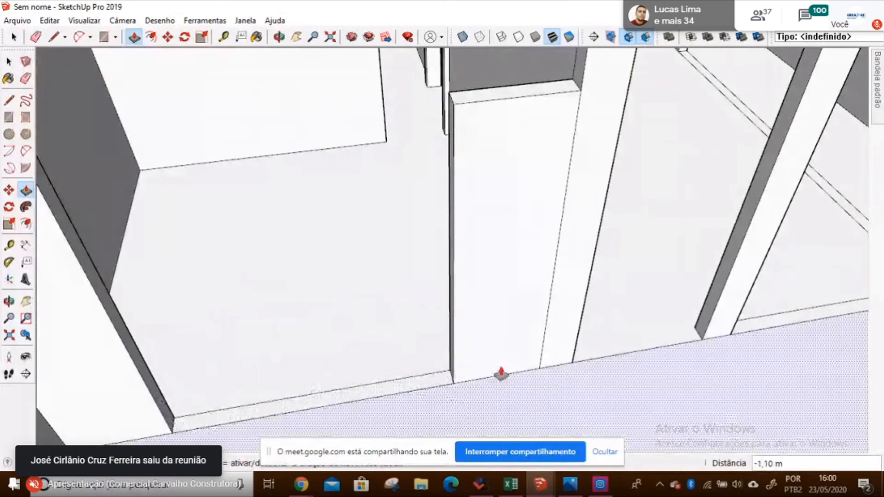
# - Raise the floor strip between the front window's jambs 1,10 m with Push/Pull to form the sill wall
pyautogui.scroll(-5, 500, 370)
pyautogui.moveTo(424, 352); pyautogui.dragTo(400, 300, button='middle')
pyautogui.scroll(3, 391, 322)
pyautogui.scroll(6, 382, 341)
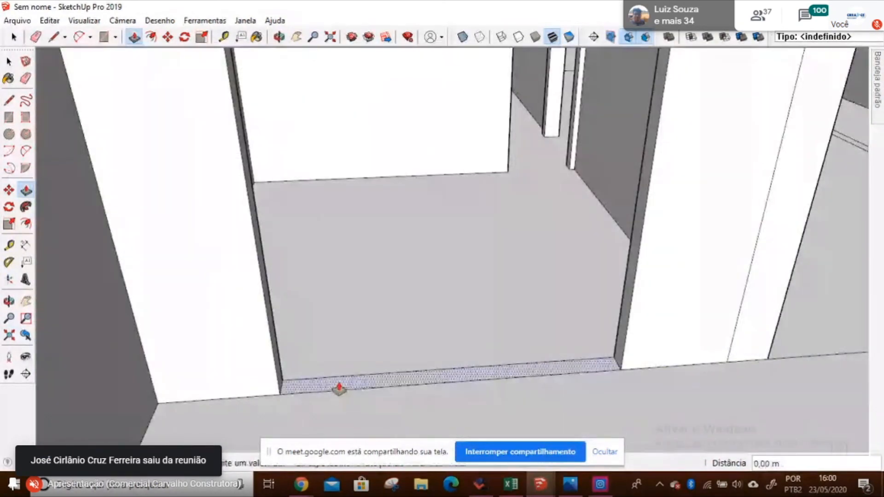
pyautogui.moveTo(339, 388); pyautogui.dragTo(408, 186)
pyautogui.press('Return')
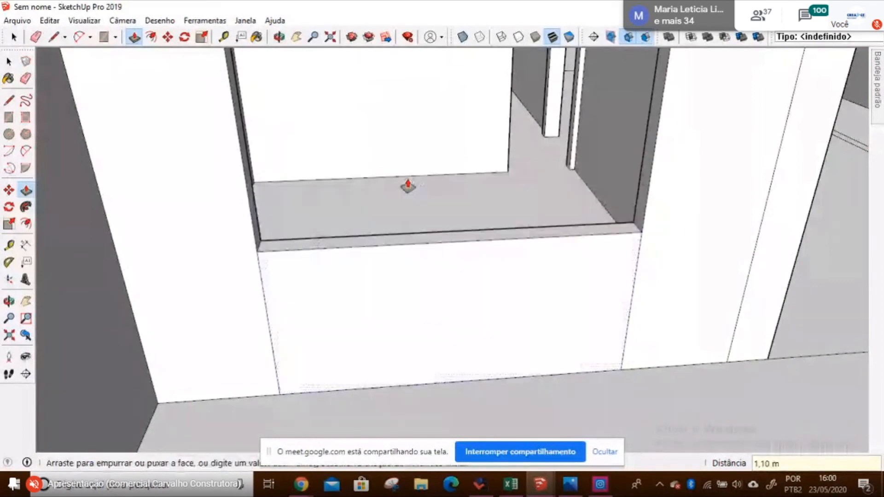
# - Erase the two vertical edges below the front window's sill on the outer face of the wall
pyautogui.press('space')
pyautogui.scroll(2, 264, 230)
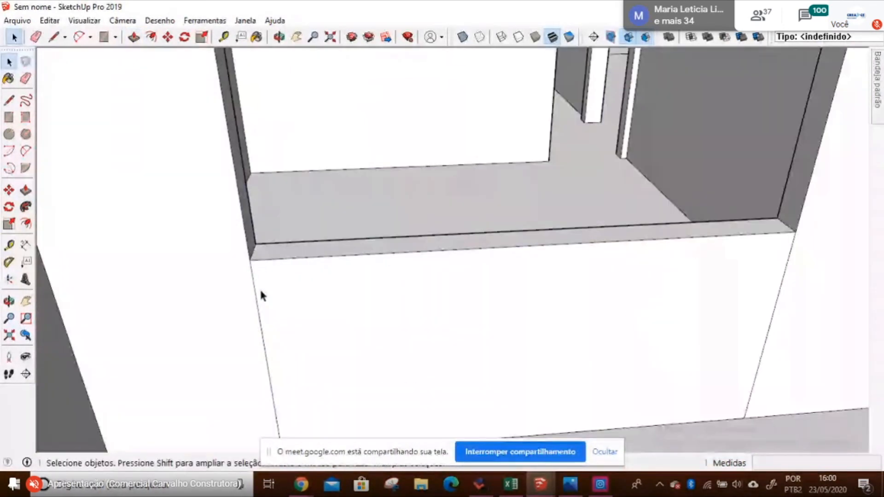
pyautogui.press('e')
pyautogui.click(261, 328)
pyautogui.click(778, 292)
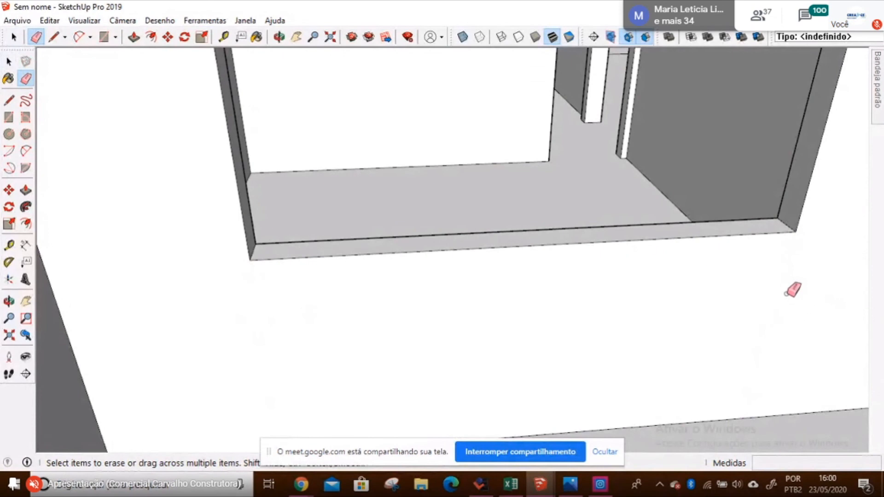
pyautogui.press('space')
# - Copy the short edge where the sill meets the window jamb upward along the jamb to mark the lintel's underside
pyautogui.moveTo(205, 254)
pyautogui.mouseDown(button='middle')
pyautogui.moveTo(387, 258)
pyautogui.moveTo(254, 296)
pyautogui.moveTo(348, 248)
pyautogui.mouseUp(button='middle')
pyautogui.scroll(1, 347, 247)
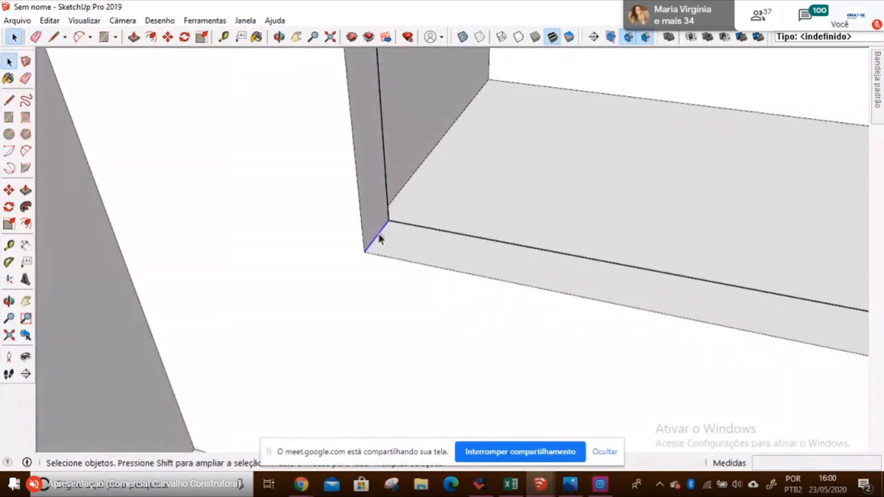
pyautogui.click(391, 239)
pyautogui.click(377, 238)
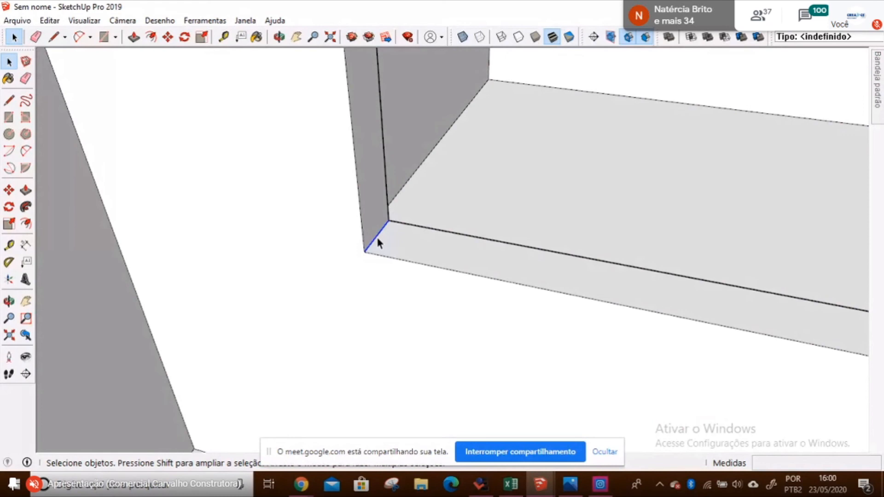
pyautogui.scroll(-2, 363, 221)
pyautogui.scroll(-2, 365, 230)
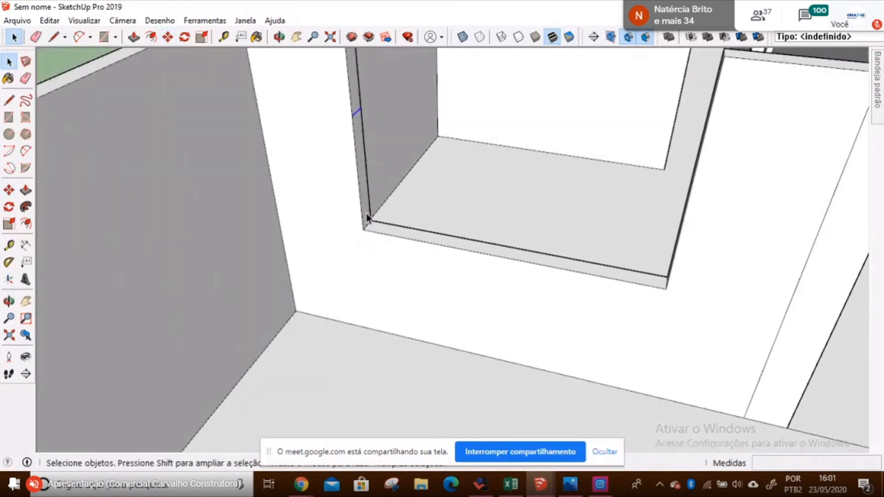
# - Extend the jamb face above the copied edge across the window opening to the opposite jamb, forming the lintel
pyautogui.moveTo(367, 217); pyautogui.dragTo(338, 262, button='middle')
pyautogui.press('p')
pyautogui.moveTo(337, 262); pyautogui.dragTo(460, 185)
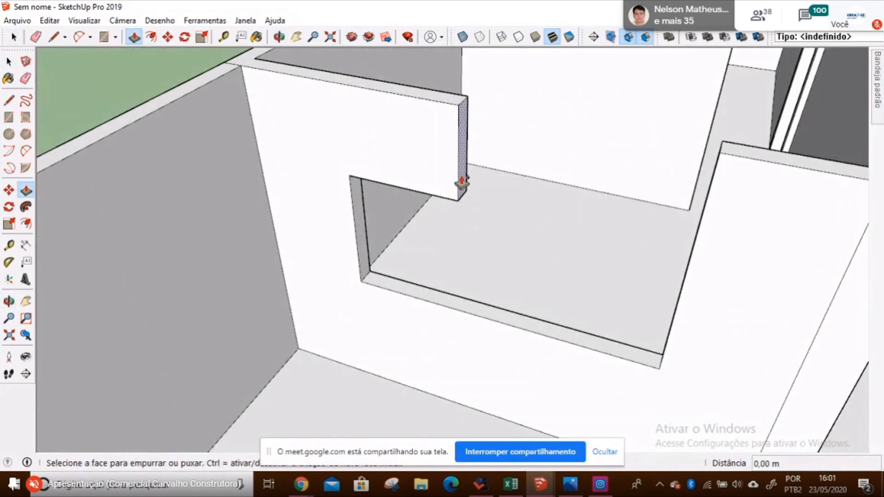
pyautogui.scroll(5, 462, 183)
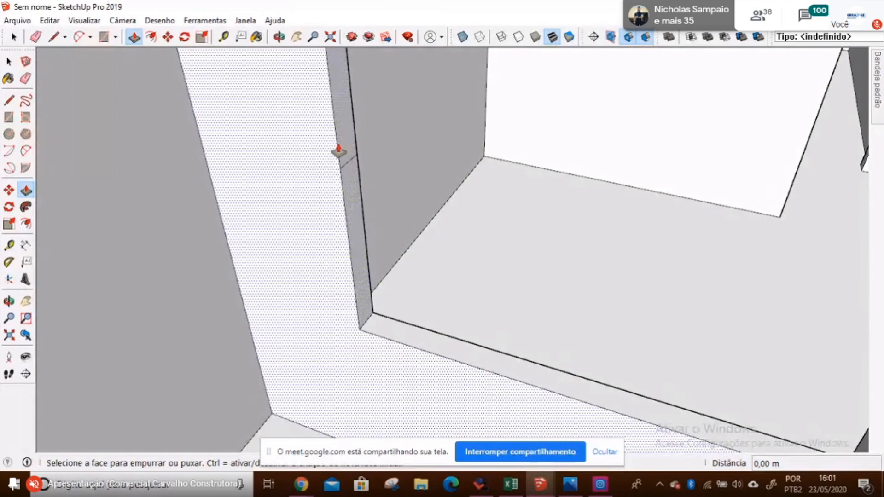
pyautogui.click(339, 150)
pyautogui.scroll(-6, 361, 156)
pyautogui.click(527, 222)
# - Erase the leftover vertical edges around the front window, including the one below the opening on the room side
pyautogui.press('space')
pyautogui.scroll(5, 551, 175)
pyautogui.press('e')
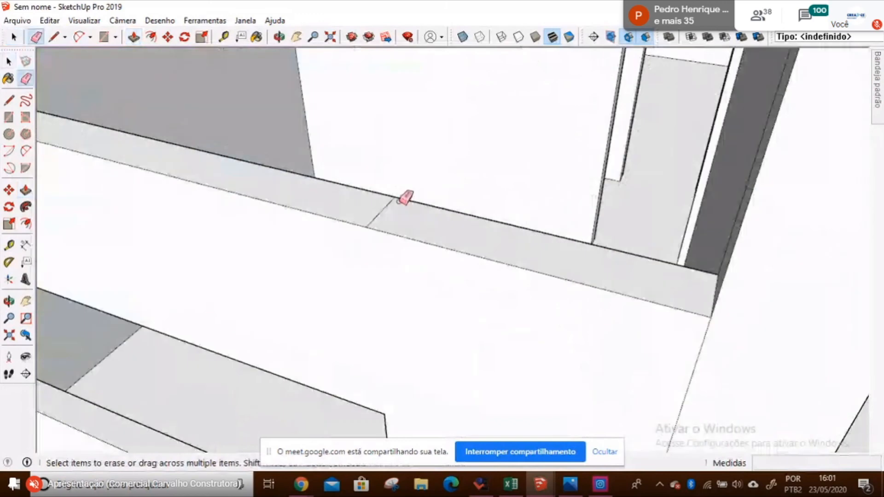
pyautogui.moveTo(405, 197)
pyautogui.mouseDown(button='middle')
pyautogui.moveTo(434, 213)
pyautogui.moveTo(279, 341)
pyautogui.moveTo(181, 405)
pyautogui.moveTo(655, 131)
pyautogui.moveTo(344, 133)
pyautogui.moveTo(434, 109)
pyautogui.mouseUp(button='middle')
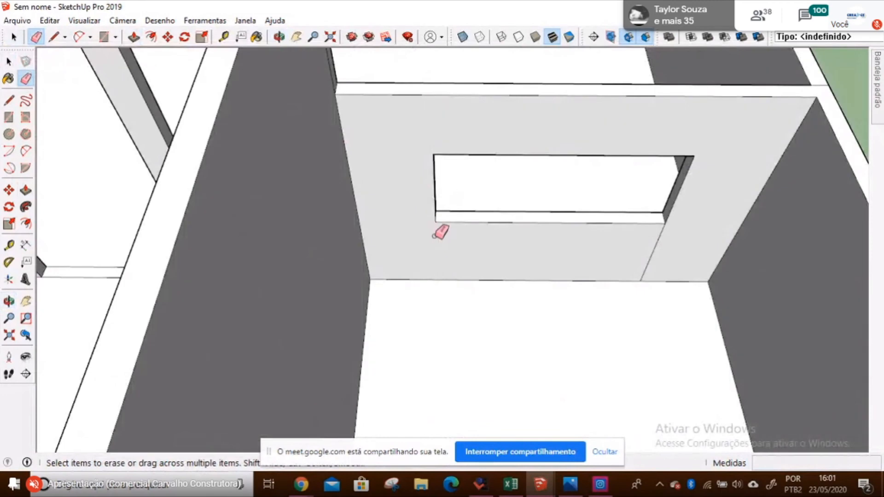
pyautogui.click(653, 249)
pyautogui.press('space')
pyautogui.scroll(-2, 622, 244)
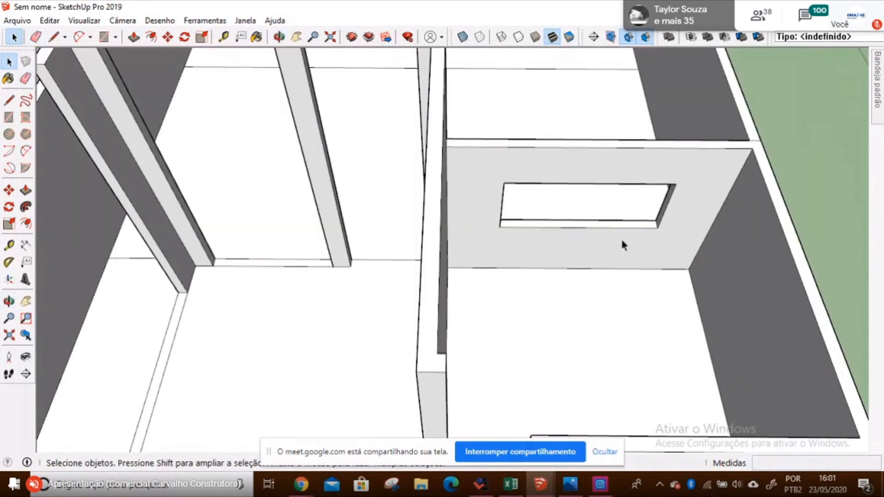
# - Examine the window walls from the other side of the house and the base of the front doorway's jamb
pyautogui.moveTo(621, 236); pyautogui.dragTo(297, 239, button='middle')
pyautogui.scroll(2, 312, 257)
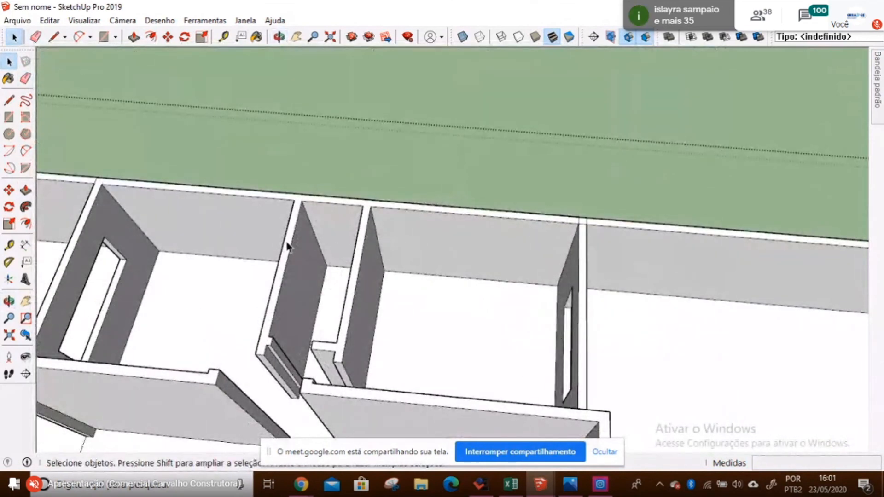
pyautogui.moveTo(299, 239); pyautogui.dragTo(273, 233, button='middle')
pyautogui.scroll(-1, 428, 192)
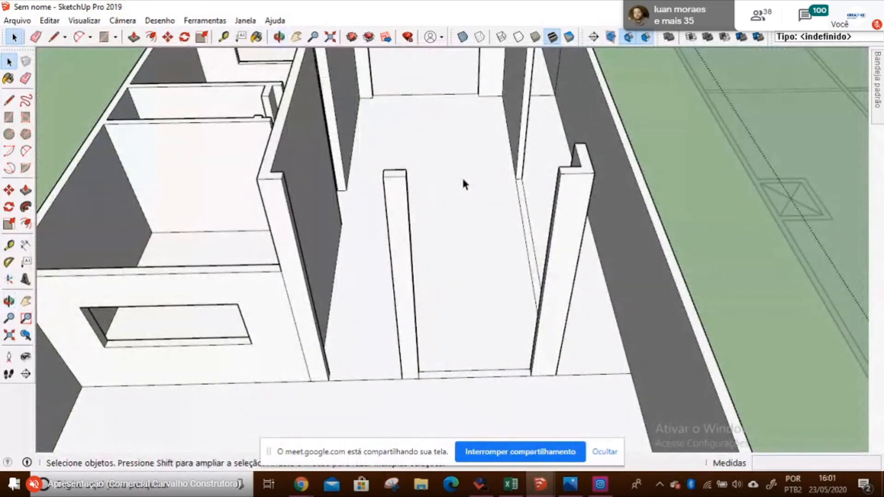
pyautogui.moveTo(415, 244)
pyautogui.mouseDown(button='middle')
pyautogui.moveTo(375, 343)
pyautogui.moveTo(343, 357)
pyautogui.mouseUp(button='middle')
pyautogui.scroll(6, 343, 357)
pyautogui.scroll(1, 320, 376)
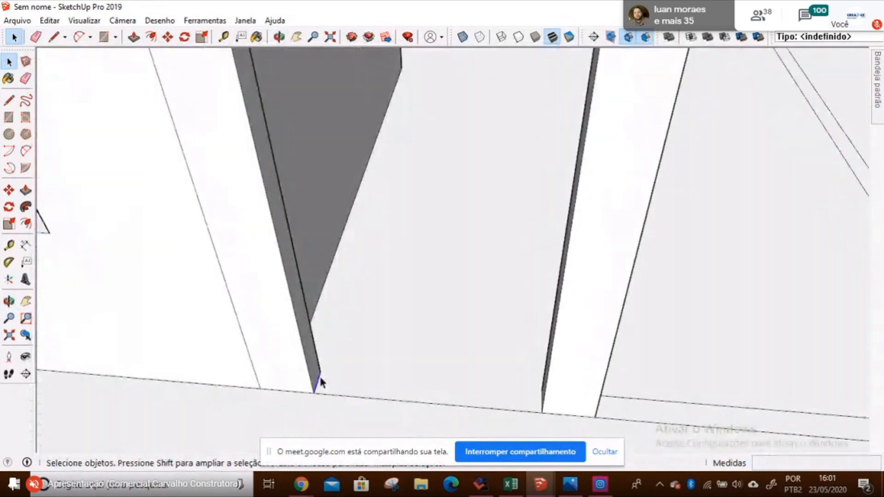
pyautogui.press('m')
pyautogui.press('ctrl')
pyautogui.click(314, 393)
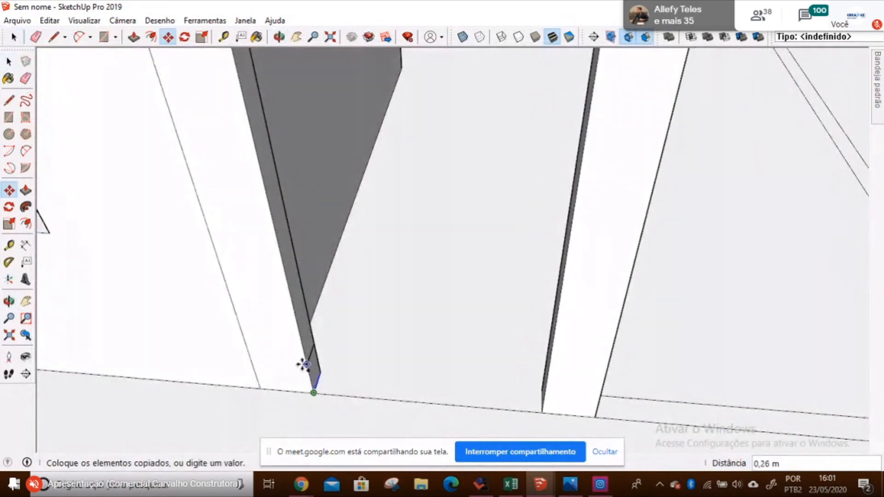
pyautogui.press('space')
# - Copy the bottom edge of the front doorway's jamb up along the jamb to mark the door's head height
pyautogui.scroll(1, 315, 395)
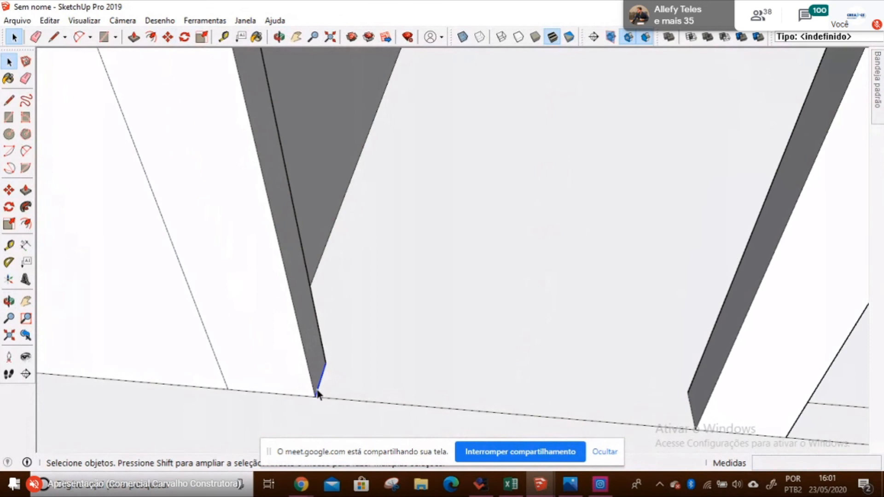
pyautogui.scroll(2, 318, 394)
pyautogui.press('m')
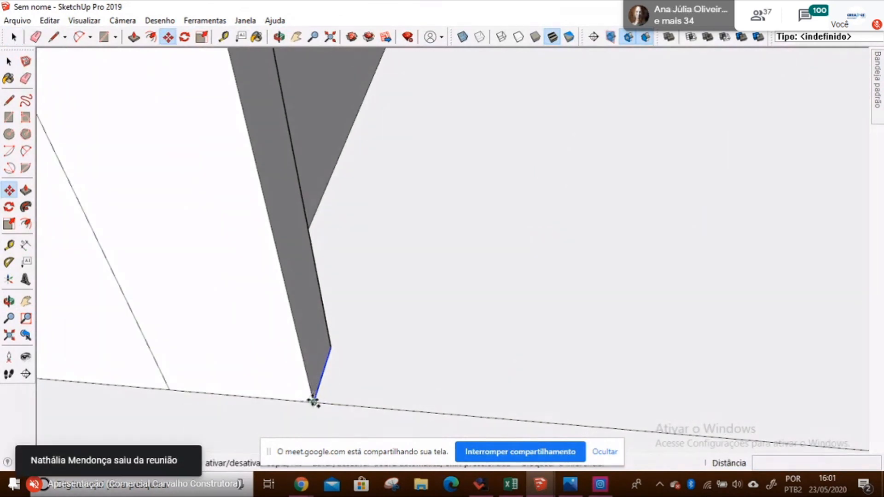
pyautogui.click(314, 401)
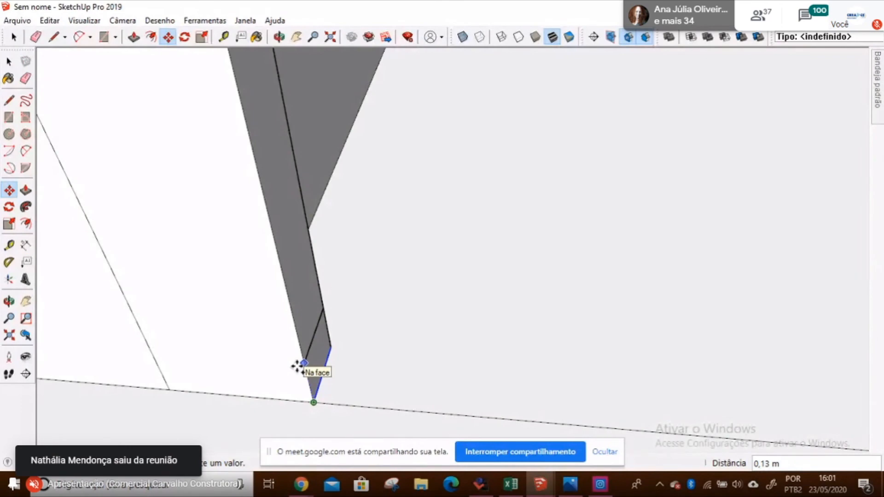
pyautogui.press('Return')
pyautogui.press('space')
pyautogui.scroll(-4, 332, 342)
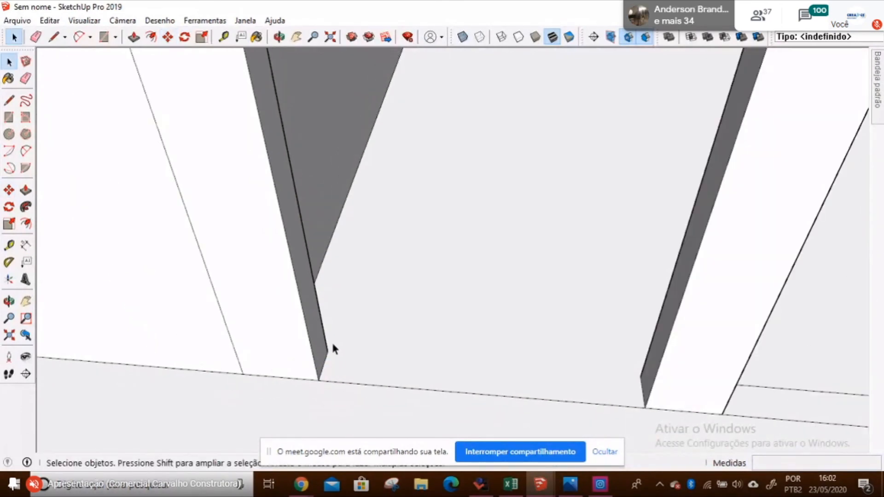
# - Extend the jamb face above the copied edge about 1,30 m across the doorway to the neighbouring pillar with Push/Pull
pyautogui.scroll(-5, 332, 335)
pyautogui.scroll(5, 303, 115)
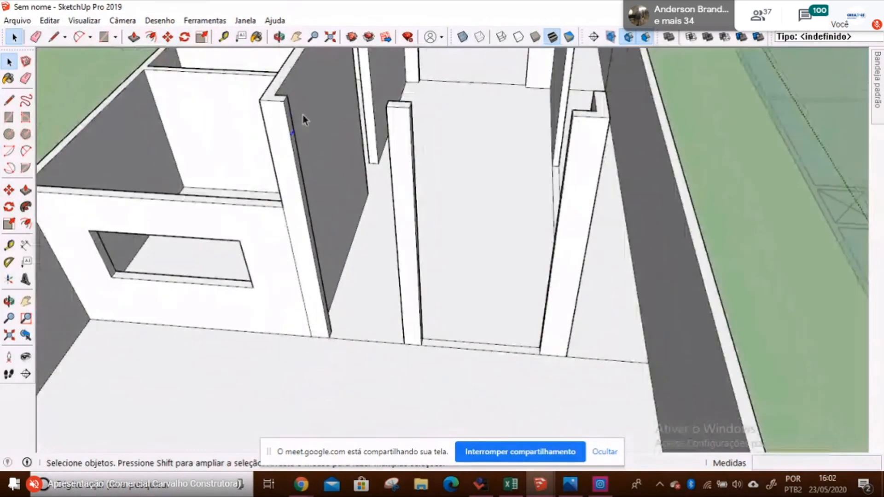
pyautogui.press('p')
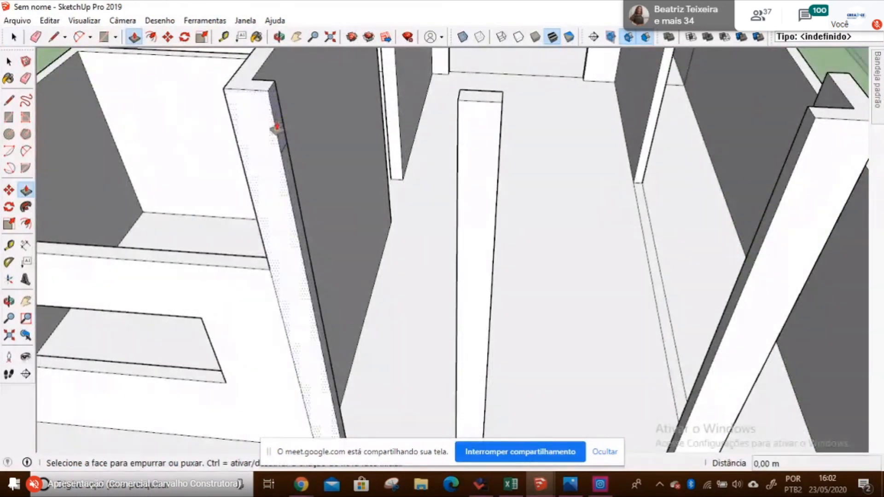
pyautogui.click(276, 134)
pyautogui.click(458, 147)
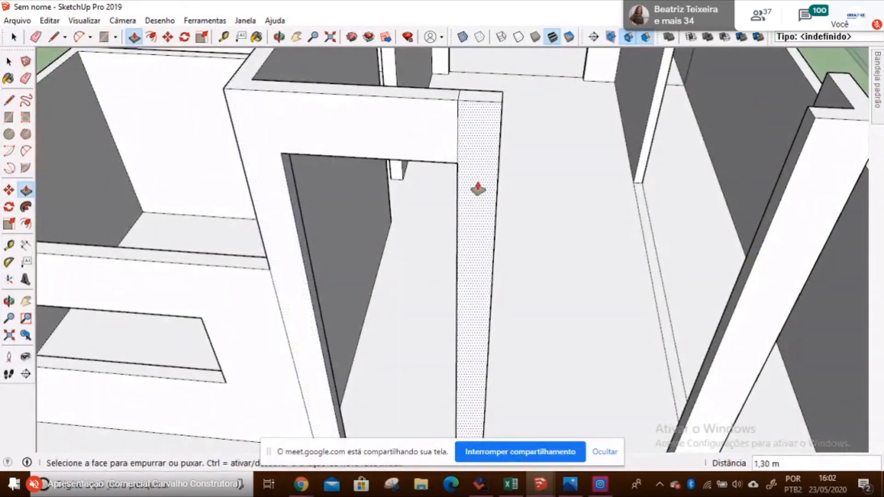
# - Erase the seam where the new door lintel meets the pillar, then check the lintel from the inner side
pyautogui.press('space')
pyautogui.press('e')
pyautogui.click(459, 116)
pyautogui.moveTo(467, 92)
pyautogui.mouseDown(button='middle')
pyautogui.moveTo(547, 134)
pyautogui.moveTo(351, 252)
pyautogui.moveTo(374, 226)
pyautogui.moveTo(283, 192)
pyautogui.moveTo(315, 165)
pyautogui.mouseUp(button='middle')
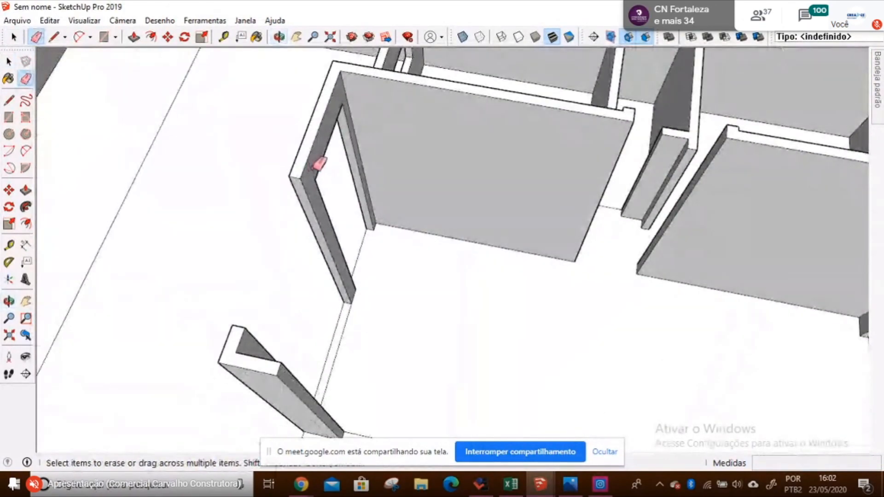
pyautogui.press('space')
# - Raise the floor strip between the two front pillars beside the doorway to a 0,30 m high sill with Push/Pull
pyautogui.scroll(-5, 359, 234)
pyautogui.moveTo(362, 239); pyautogui.dragTo(689, 192, button='middle')
pyautogui.scroll(3, 517, 250)
pyautogui.moveTo(525, 287); pyautogui.dragTo(610, 203, button='middle')
pyautogui.scroll(4, 488, 362)
pyautogui.scroll(-2, 491, 361)
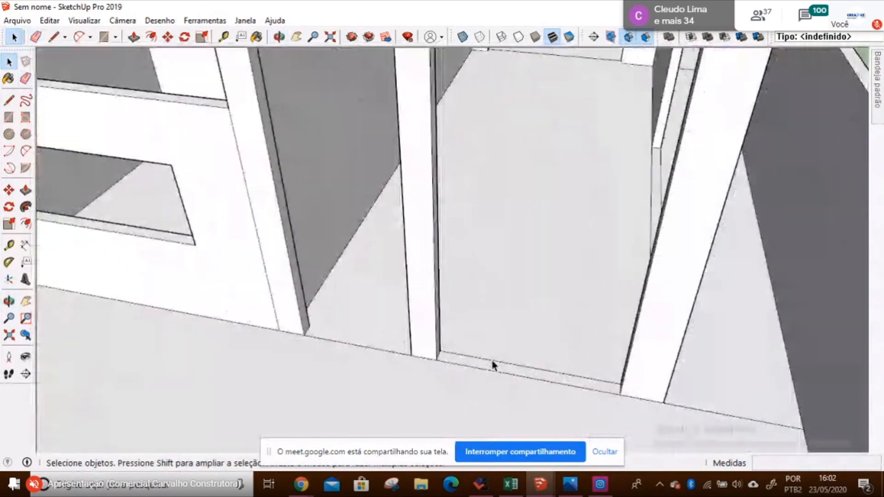
pyautogui.scroll(2, 489, 363)
pyautogui.press('p')
pyautogui.moveTo(478, 374); pyautogui.dragTo(601, 327)
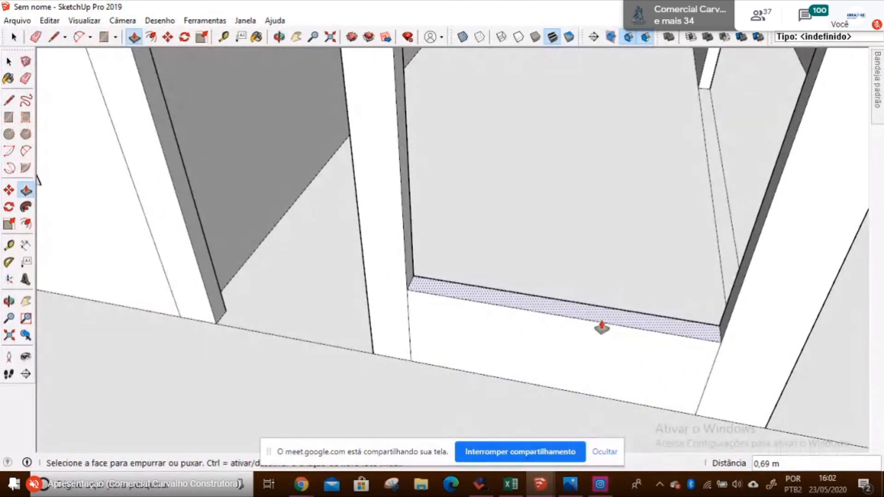
pyautogui.write(',3')
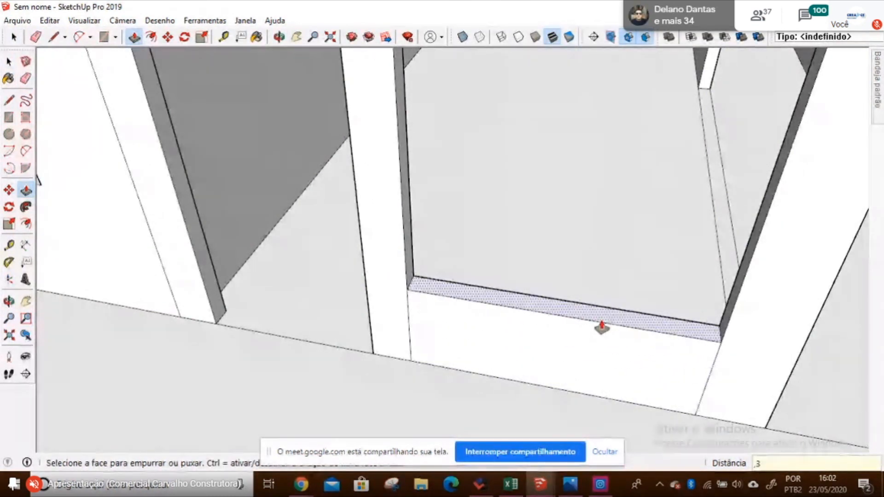
pyautogui.press('Return')
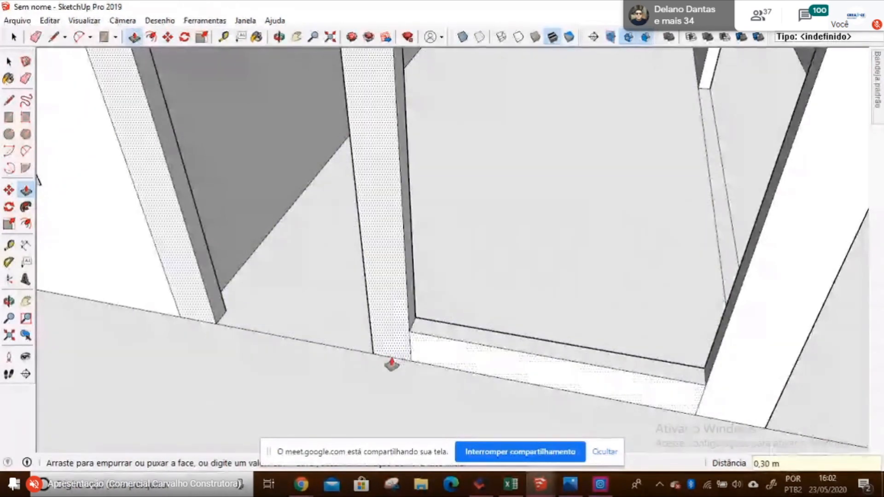
# - Erase the vertical edges at both ends of the low sill so it blends into the adjoining pillars
pyautogui.press('e')
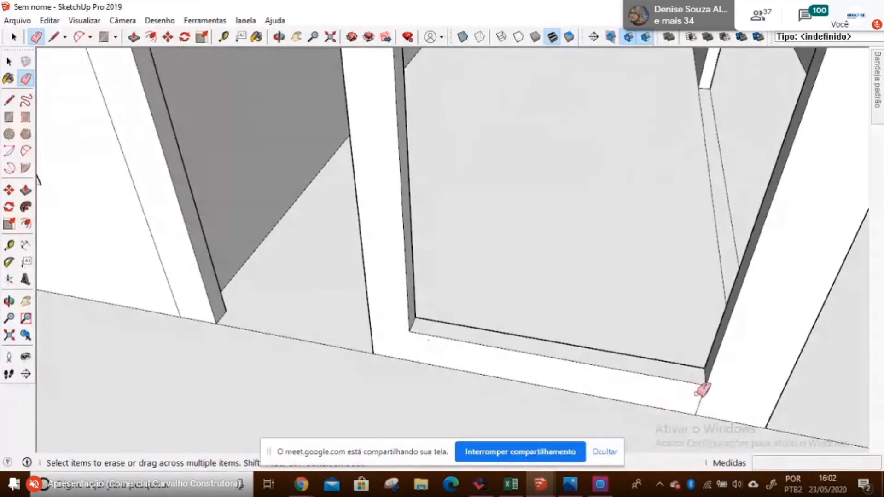
pyautogui.press('space')
pyautogui.scroll(-1, 674, 396)
pyautogui.scroll(-3, 624, 192)
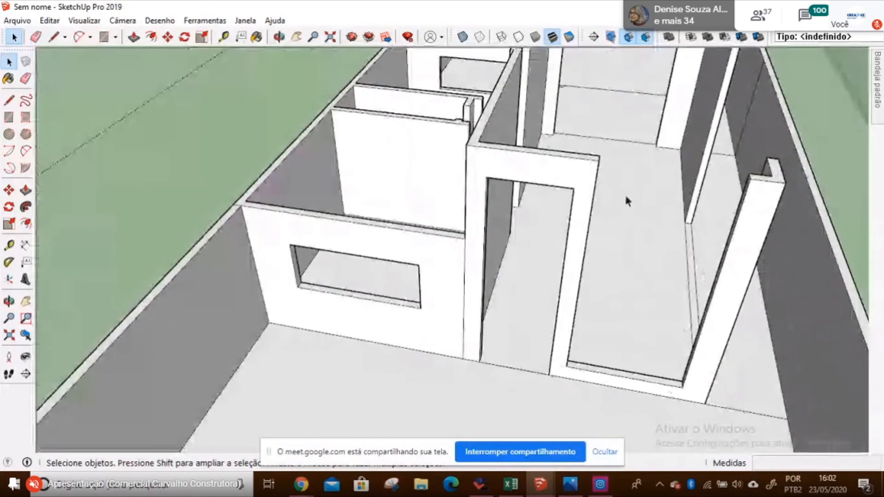
pyautogui.scroll(4, 624, 193)
pyautogui.scroll(3, 533, 186)
pyautogui.moveTo(532, 186)
pyautogui.mouseDown(button='middle')
pyautogui.moveTo(478, 163)
pyautogui.moveTo(424, 168)
pyautogui.moveTo(330, 134)
pyautogui.moveTo(376, 152)
pyautogui.mouseUp(button='middle')
pyautogui.scroll(-2, 459, 177)
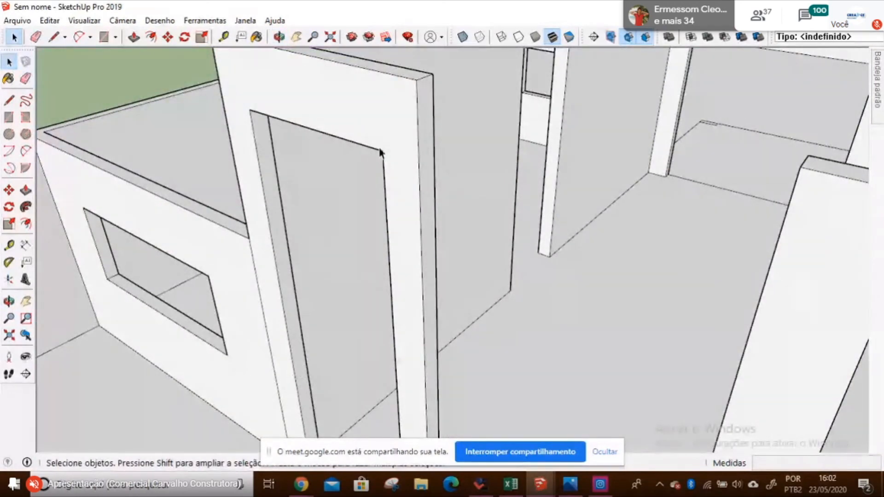
pyautogui.scroll(2, 377, 167)
pyautogui.press('l')
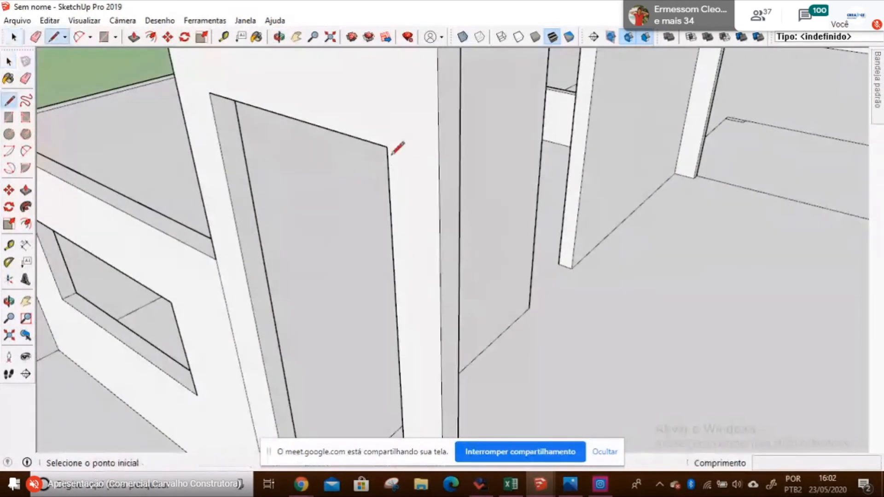
pyautogui.scroll(-5, 513, 236)
pyautogui.moveTo(513, 237); pyautogui.dragTo(545, 257, button='middle')
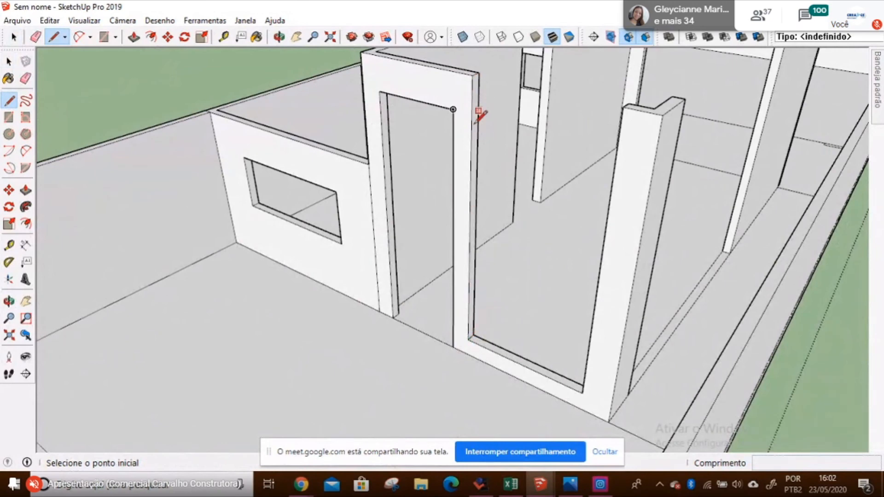
pyautogui.press('space')
pyautogui.scroll(3, 471, 341)
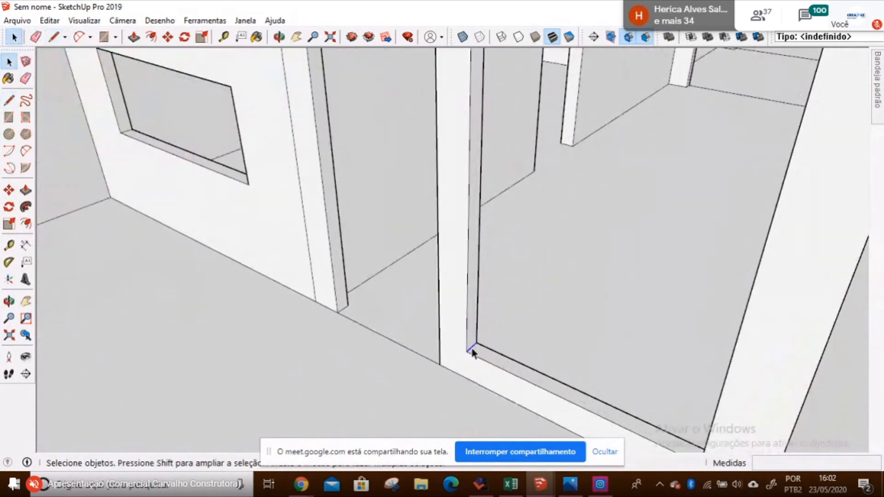
# - Draw a line about 0,29 m long from the door lintel's lower corner across the pillar's front face to its outer edge
pyautogui.scroll(-3, 462, 297)
pyautogui.moveTo(422, 160); pyautogui.dragTo(444, 234, button='middle')
pyautogui.press('l')
pyautogui.click(436, 196)
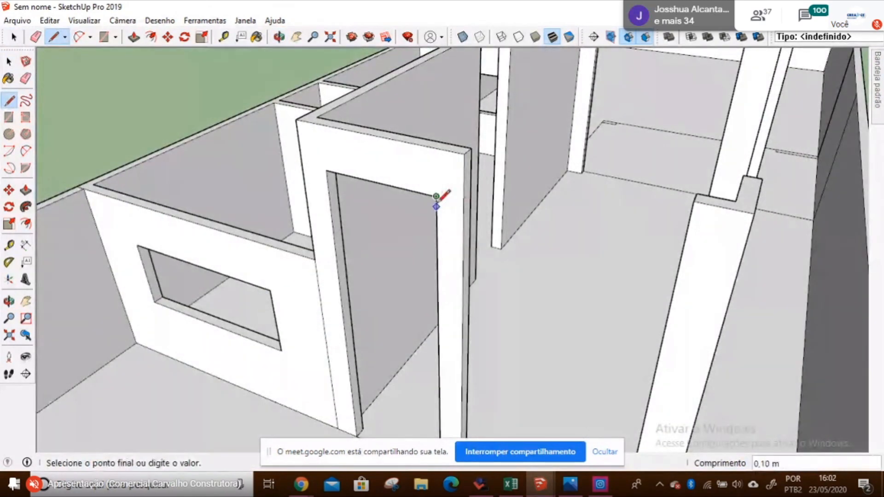
pyautogui.scroll(3, 438, 195)
pyautogui.click(488, 207)
pyautogui.scroll(2, 488, 208)
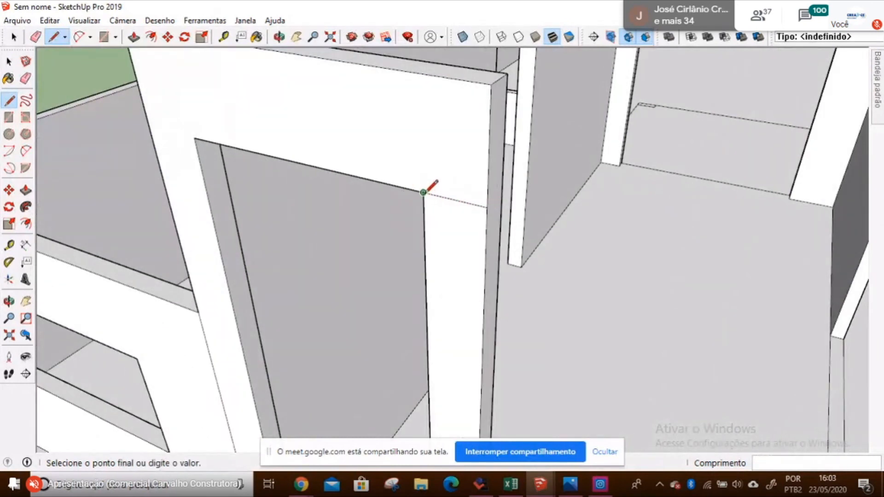
pyautogui.click(487, 206)
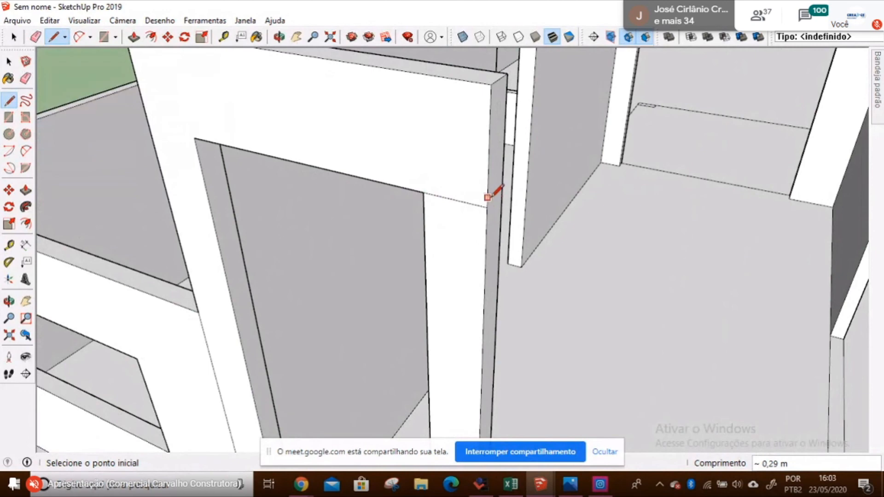
# - Continue the lintel-height line 0,15 m across the pillar's side face and select the face above it
pyautogui.moveTo(489, 197); pyautogui.dragTo(511, 221, button='middle')
pyautogui.click(505, 228)
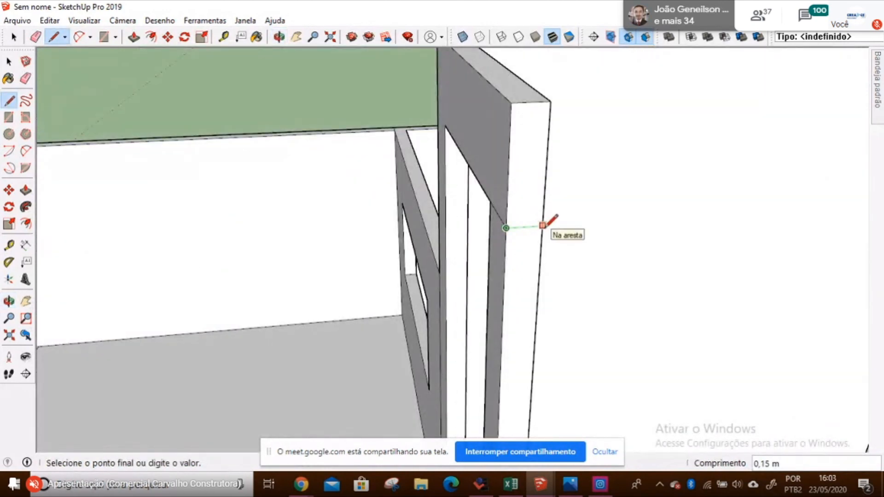
pyautogui.scroll(5, 543, 225)
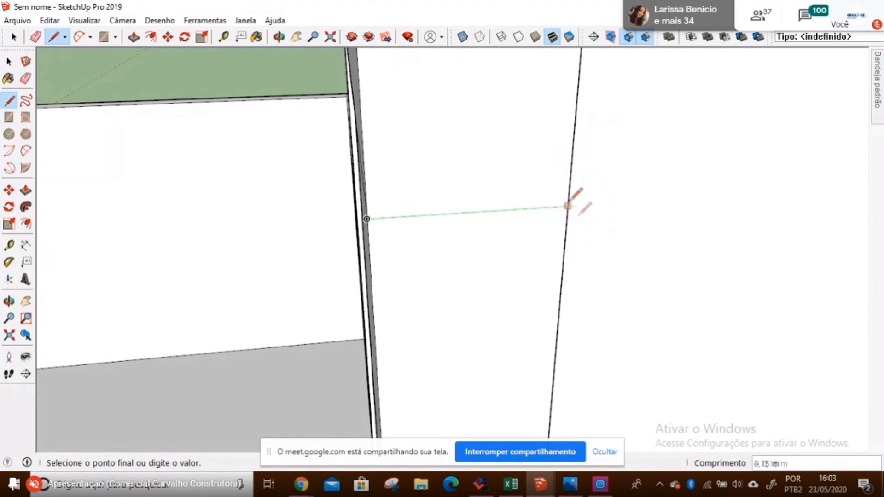
pyautogui.click(570, 201)
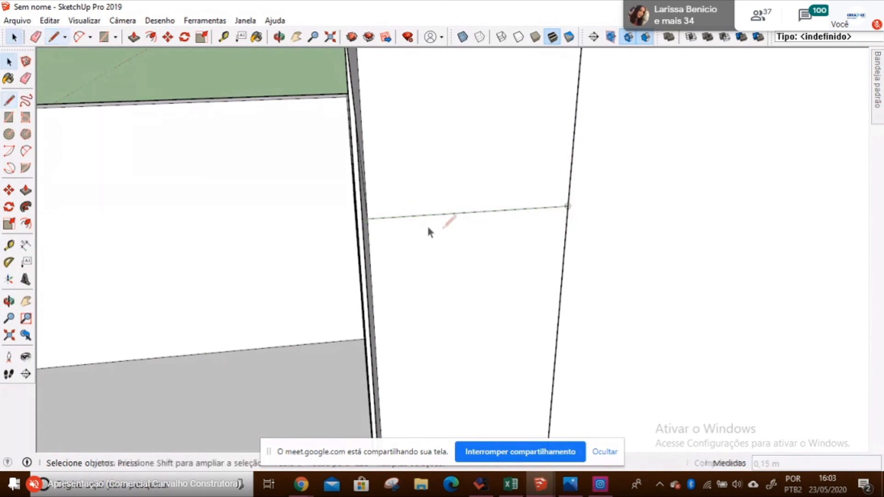
pyautogui.press('space')
pyautogui.click(433, 199)
# - Try to draw further lines from the corner of the pillar's lintel-height line, then erase the stray lines
pyautogui.moveTo(432, 200); pyautogui.dragTo(684, 265, button='middle')
pyautogui.press('l')
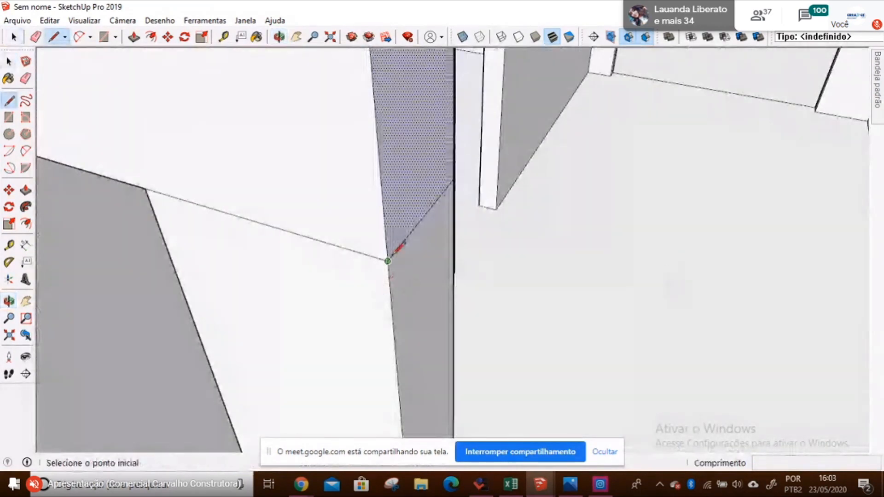
pyautogui.click(388, 261)
pyautogui.moveTo(480, 184); pyautogui.dragTo(412, 205, button='middle')
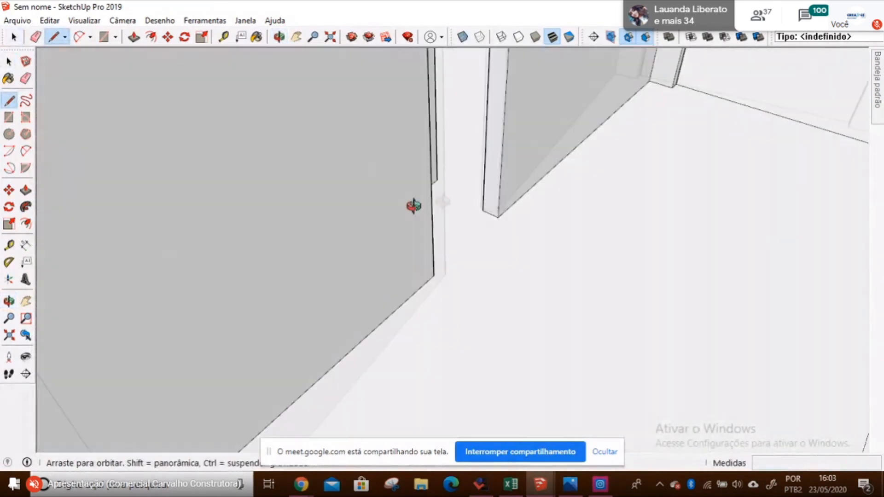
pyautogui.scroll(-4, 416, 205)
pyautogui.scroll(2, 271, 236)
pyautogui.scroll(5, 295, 226)
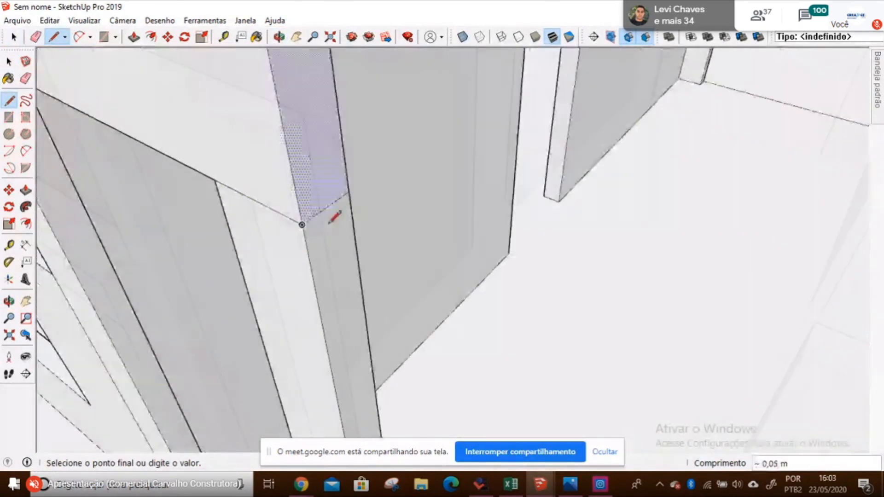
pyautogui.click(397, 153)
pyautogui.moveTo(405, 148); pyautogui.dragTo(228, 138, button='middle')
pyautogui.click(249, 142)
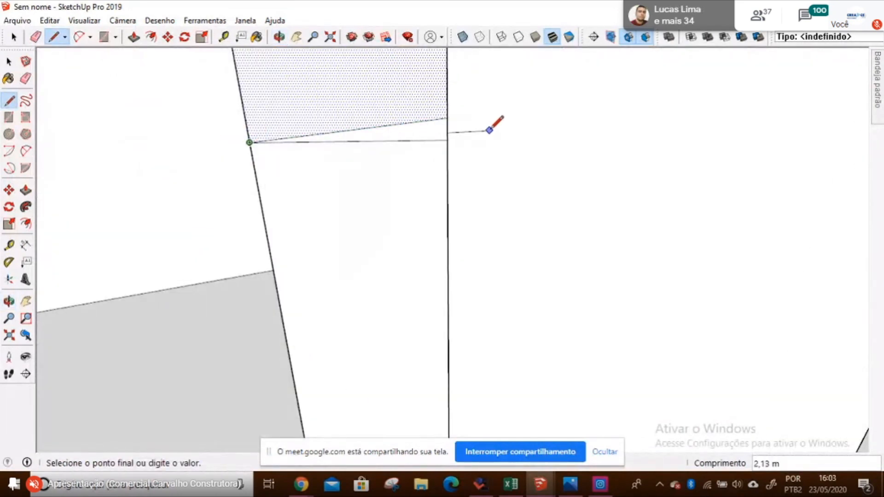
pyautogui.moveTo(489, 131); pyautogui.dragTo(479, 174, button='middle')
pyautogui.click(470, 170)
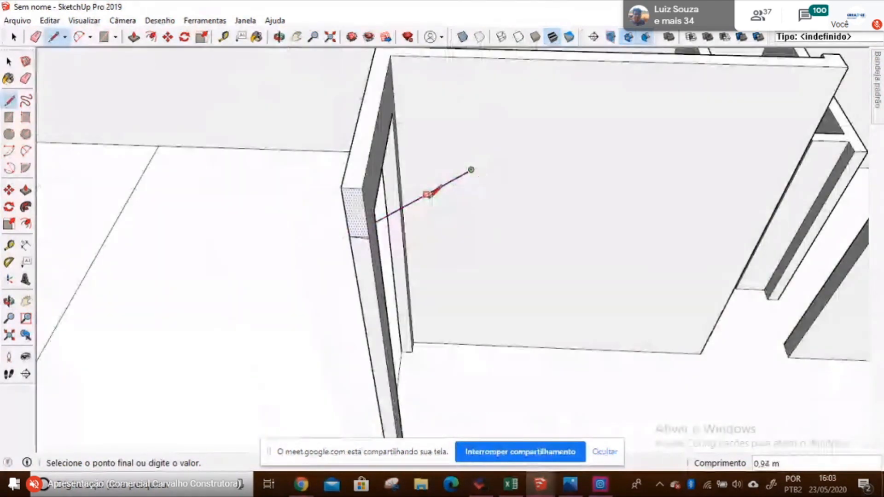
pyautogui.press('e')
pyautogui.click(452, 180)
pyautogui.scroll(2, 373, 236)
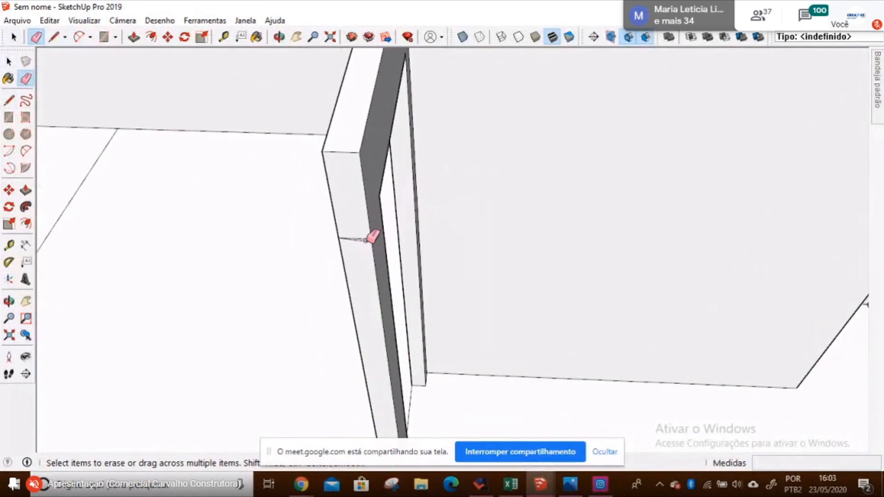
pyautogui.scroll(2, 377, 239)
# - Erase the lintel-height line across the pillar's front face beside the doorway
pyautogui.press('space')
pyautogui.scroll(-3, 371, 233)
pyautogui.click(367, 211)
pyautogui.moveTo(368, 211); pyautogui.dragTo(589, 165, button='middle')
pyautogui.scroll(4, 384, 296)
pyautogui.scroll(-1, 317, 305)
pyautogui.moveTo(266, 334)
pyautogui.mouseDown(button='middle')
pyautogui.moveTo(285, 321)
pyautogui.moveTo(345, 326)
pyautogui.mouseUp(button='middle')
pyautogui.press('e')
pyautogui.click(371, 290)
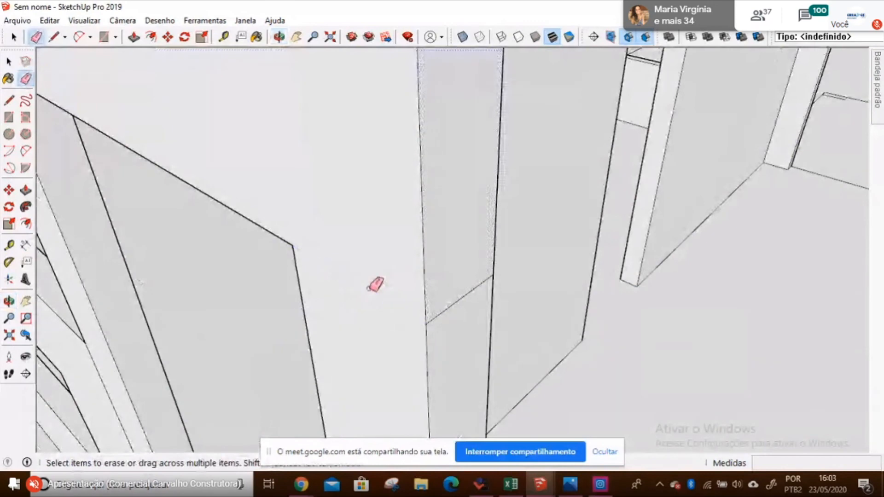
# - Push/Pull the pillar's upper side face 2,00 m to the opposite pillar, forming the lintel over the large front window
pyautogui.press('space')
pyautogui.scroll(-8, 534, 211)
pyautogui.press('p')
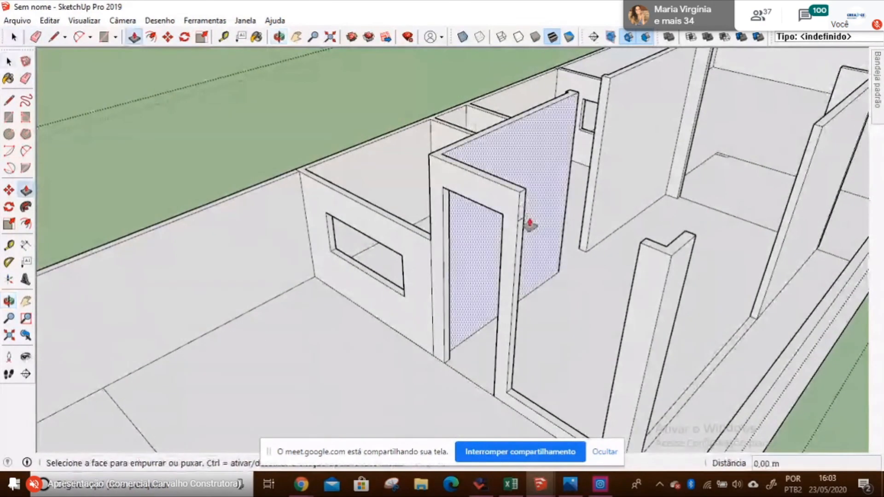
pyautogui.click(526, 221)
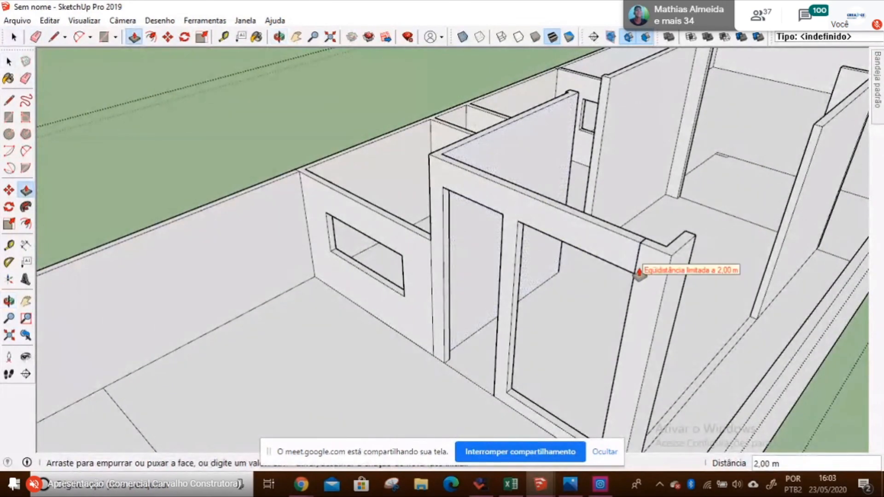
pyautogui.click(631, 292)
# - Erase the seam where the new window lintel meets the far pillar
pyautogui.press('space')
pyautogui.scroll(3, 631, 242)
pyautogui.moveTo(632, 242)
pyautogui.mouseDown(button='middle')
pyautogui.moveTo(577, 262)
pyautogui.moveTo(641, 248)
pyautogui.moveTo(606, 261)
pyautogui.moveTo(391, 260)
pyautogui.moveTo(556, 257)
pyautogui.moveTo(574, 262)
pyautogui.moveTo(479, 258)
pyautogui.moveTo(816, 308)
pyautogui.moveTo(458, 340)
pyautogui.moveTo(765, 263)
pyautogui.moveTo(564, 357)
pyautogui.mouseUp(button='middle')
pyautogui.press('e')
pyautogui.scroll(3, 417, 180)
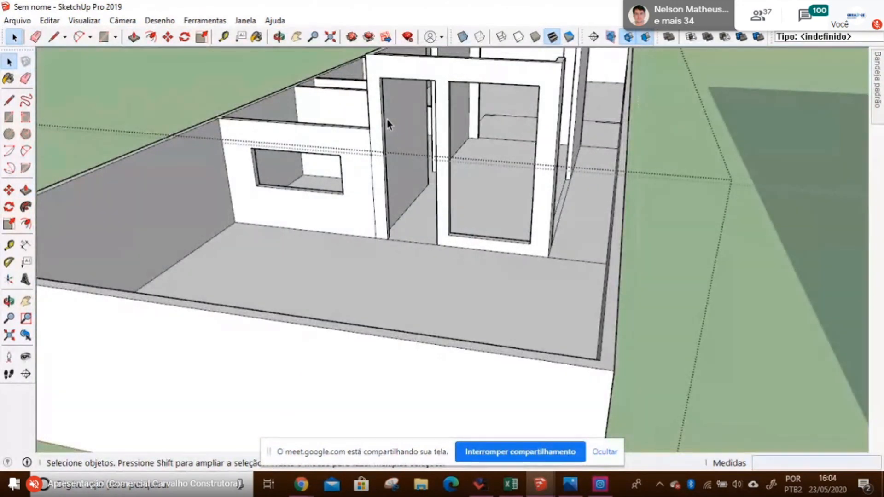
# - Examine the finished front door and window openings and the inner walls behind them from several angles
pyautogui.scroll(-5, 388, 120)
pyautogui.moveTo(387, 120); pyautogui.dragTo(363, 184, button='middle')
pyautogui.moveTo(346, 130); pyautogui.dragTo(358, 169, button='middle')
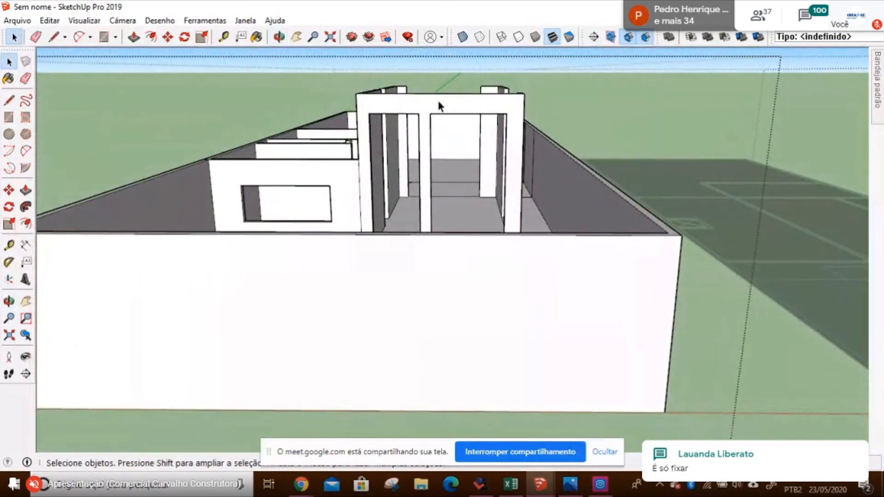
pyautogui.scroll(3, 464, 138)
pyautogui.scroll(2, 473, 152)
pyautogui.scroll(-5, 427, 192)
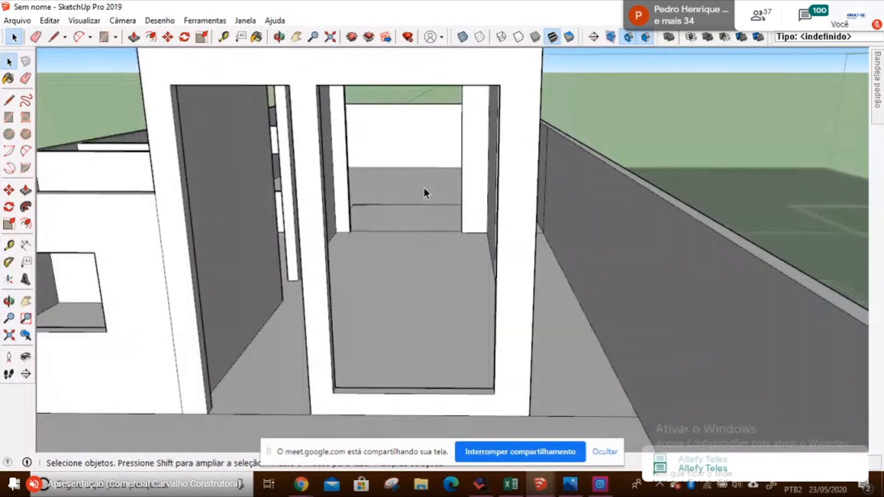
pyautogui.moveTo(426, 192); pyautogui.dragTo(433, 263, button='middle')
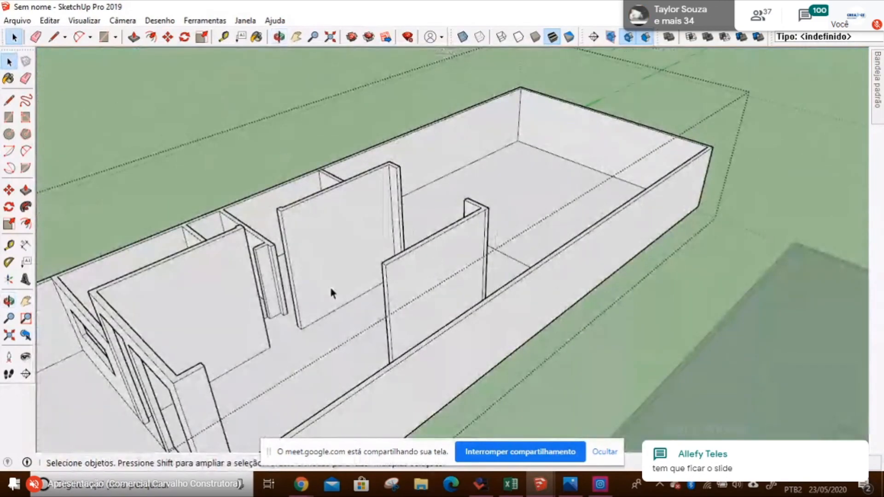
pyautogui.scroll(2, 328, 298)
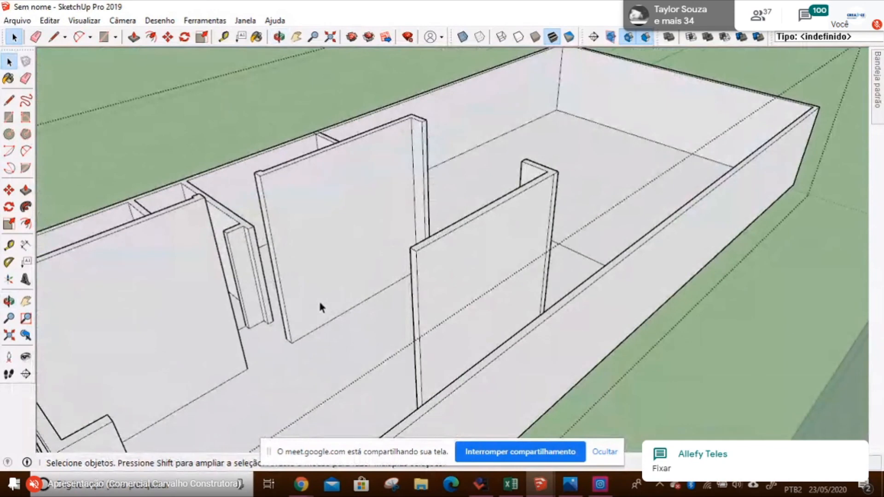
pyautogui.scroll(-2, 319, 272)
pyautogui.moveTo(327, 243); pyautogui.dragTo(284, 205, button='middle')
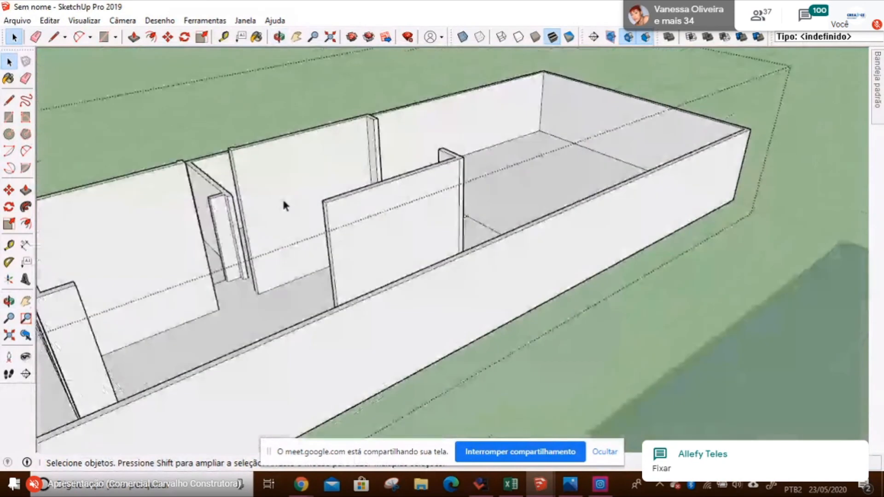
# - Try to copy the top edge of the middle inner wall downward, then cancel the move
pyautogui.scroll(3, 285, 205)
pyautogui.scroll(2, 253, 125)
pyautogui.press('m')
pyautogui.click(250, 121)
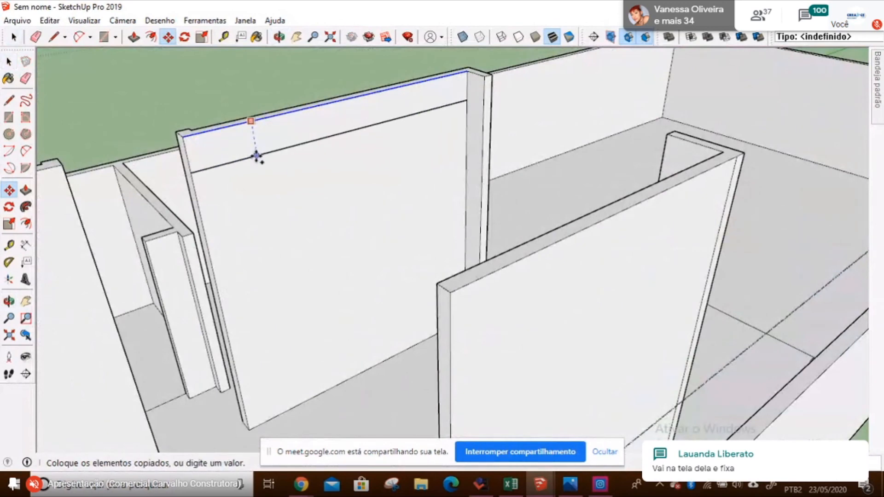
pyautogui.click(256, 156)
pyautogui.scroll(-3, 442, 150)
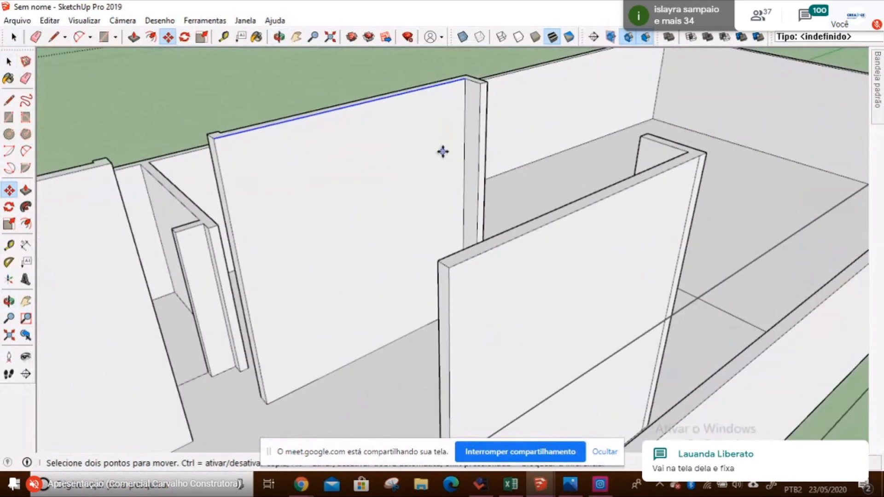
pyautogui.moveTo(442, 150); pyautogui.dragTo(416, 166, button='middle')
pyautogui.scroll(3, 253, 158)
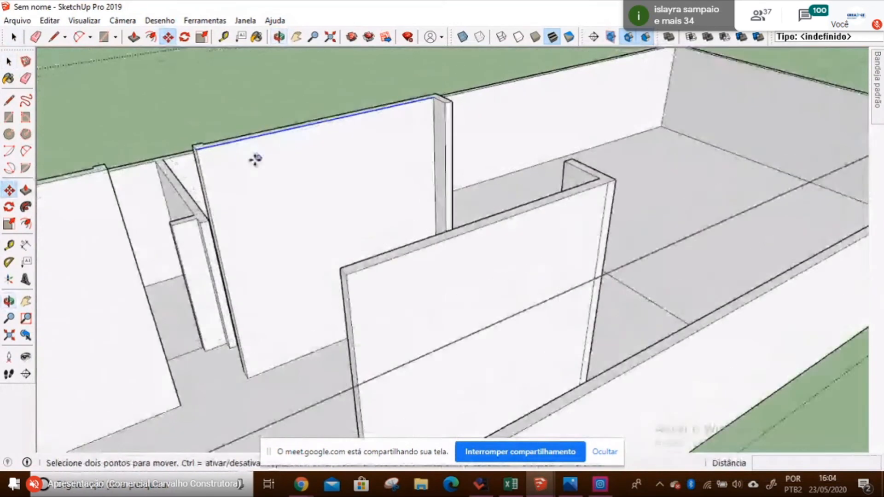
pyautogui.click(190, 143)
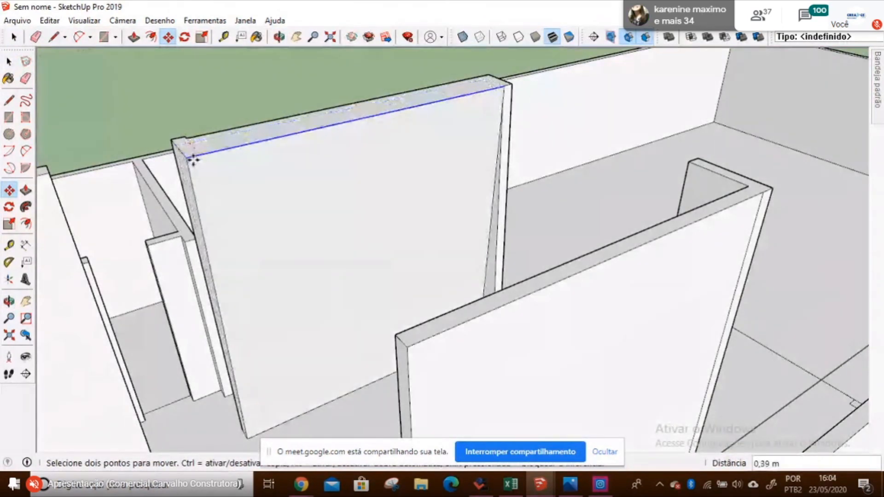
pyautogui.press('Escape')
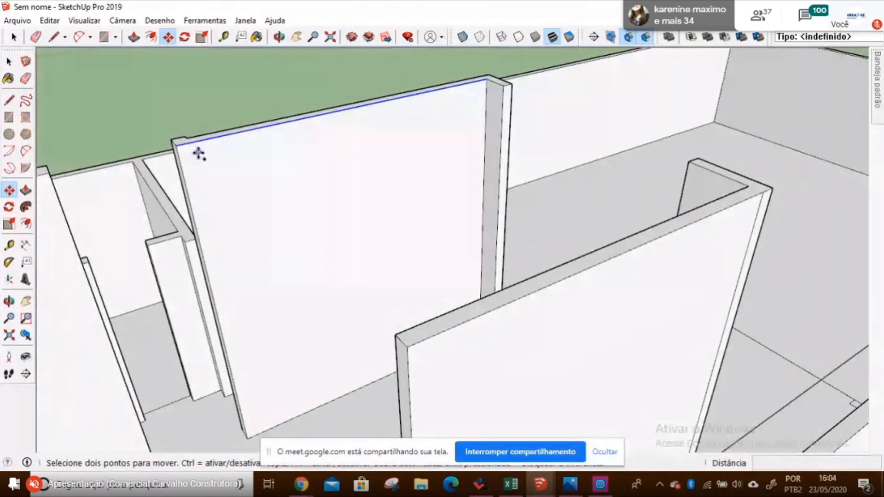
# - Copy the middle inner wall's top edge 0,5 m down its face
pyautogui.click(202, 149)
pyautogui.press('ctrl')
pyautogui.write(',5')
pyautogui.press('Return')
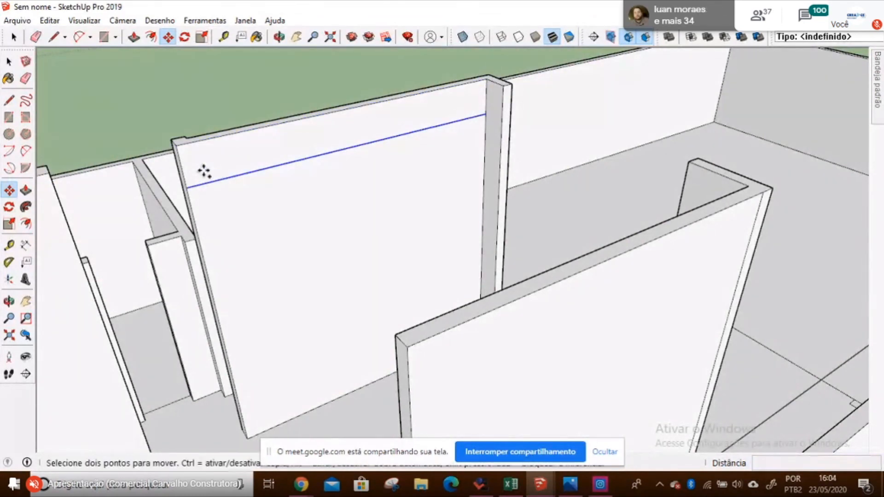
# - Try to copy the lowered edge again further down the wall, then undo the edge copies
pyautogui.click(187, 188)
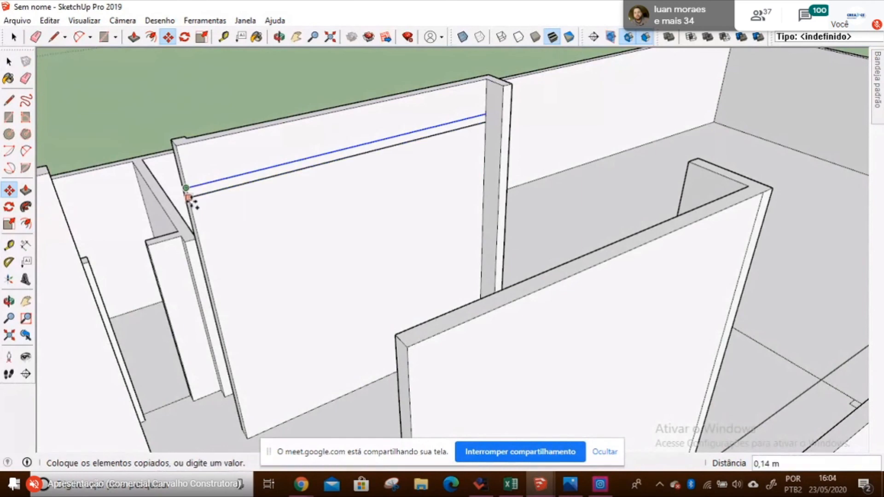
pyautogui.click(198, 230)
pyautogui.moveTo(198, 229); pyautogui.dragTo(497, 241, button='middle')
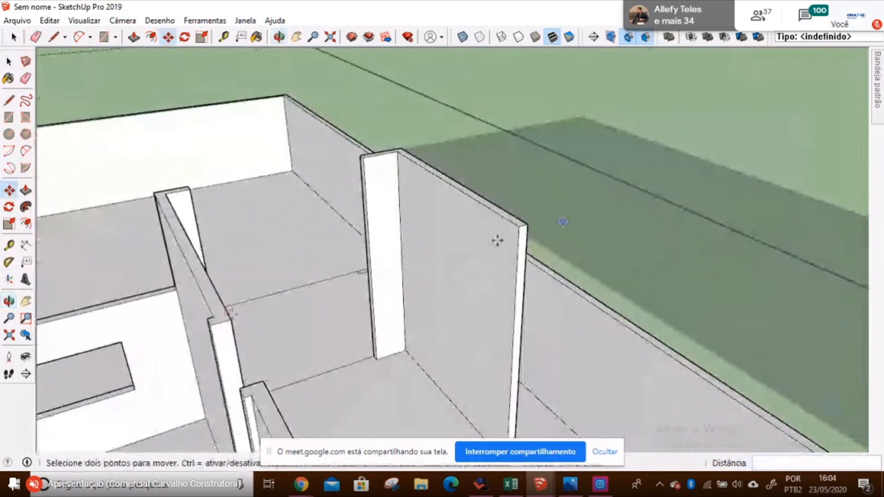
pyautogui.moveTo(277, 343); pyautogui.dragTo(450, 240, button='middle')
pyautogui.press('space')
pyautogui.moveTo(335, 255); pyautogui.dragTo(529, 213, button='middle')
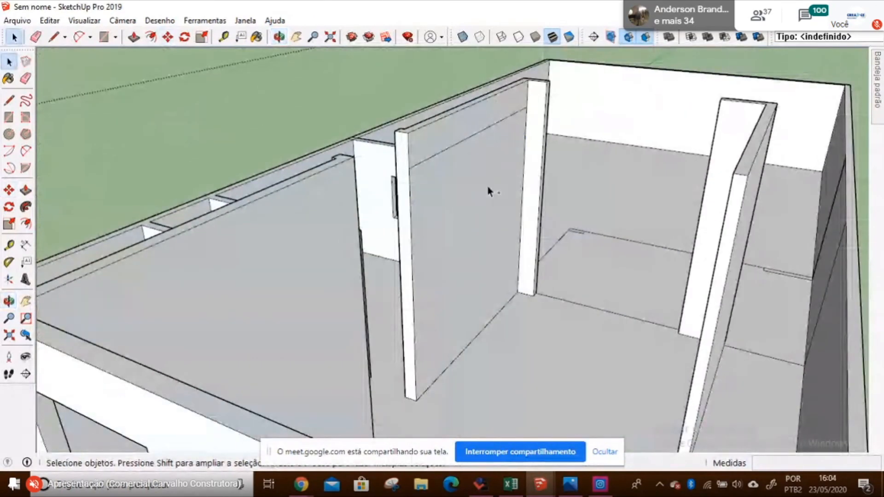
pyautogui.scroll(4, 440, 120)
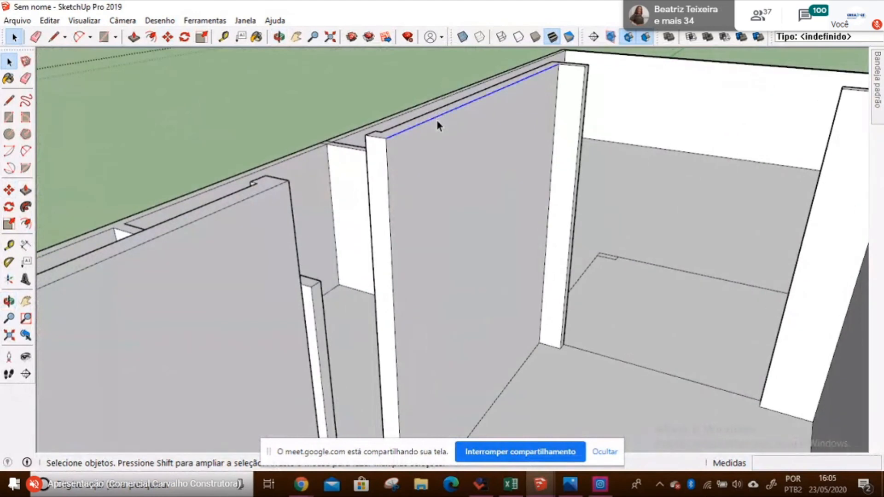
# - Copy the middle inner wall's top edge 0,2 m down its face
pyautogui.press('m')
pyautogui.press('ctrl')
pyautogui.click(385, 138)
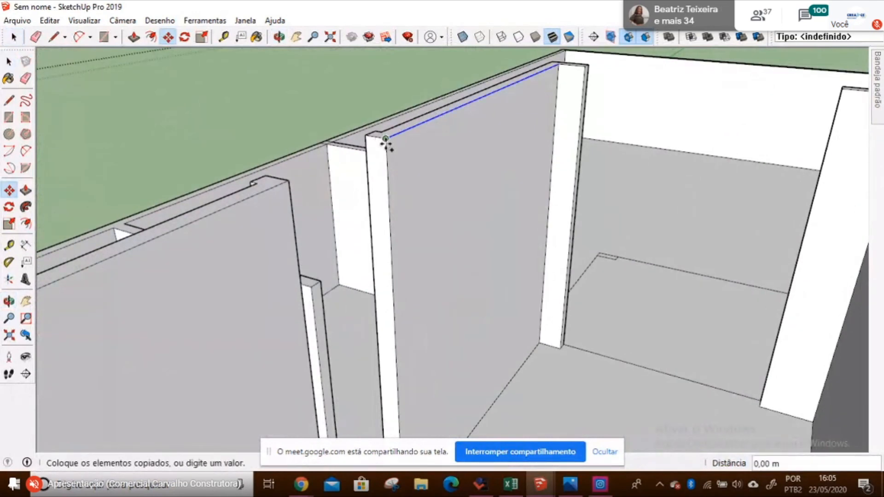
pyautogui.write(',')
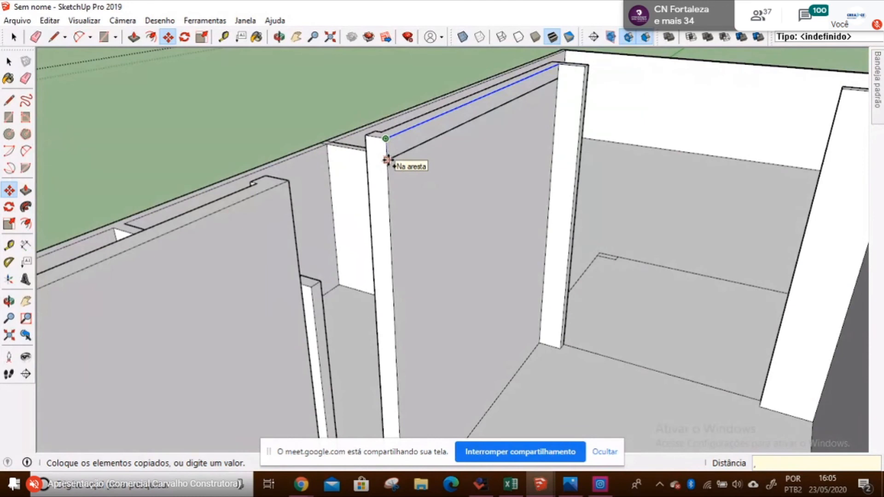
pyautogui.write('2')
pyautogui.press('Return')
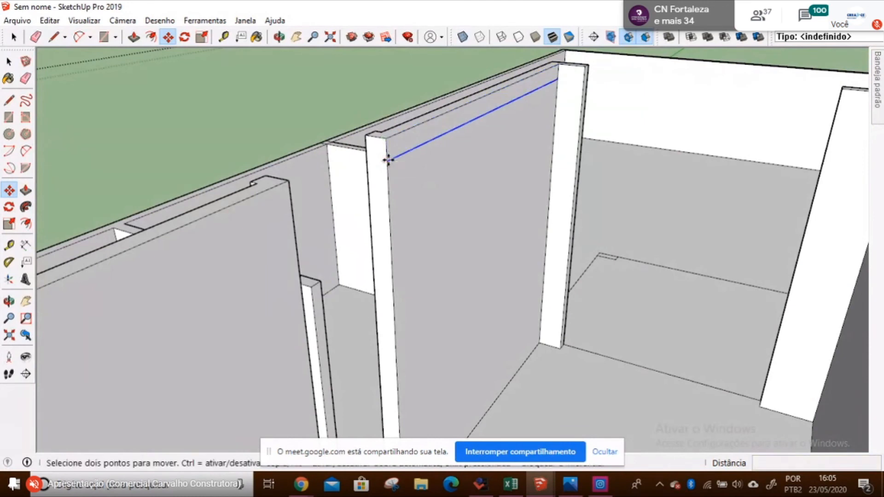
# - Copy the lowered edge further down the wall face to mark the bottom of a high window strip
pyautogui.click(387, 160)
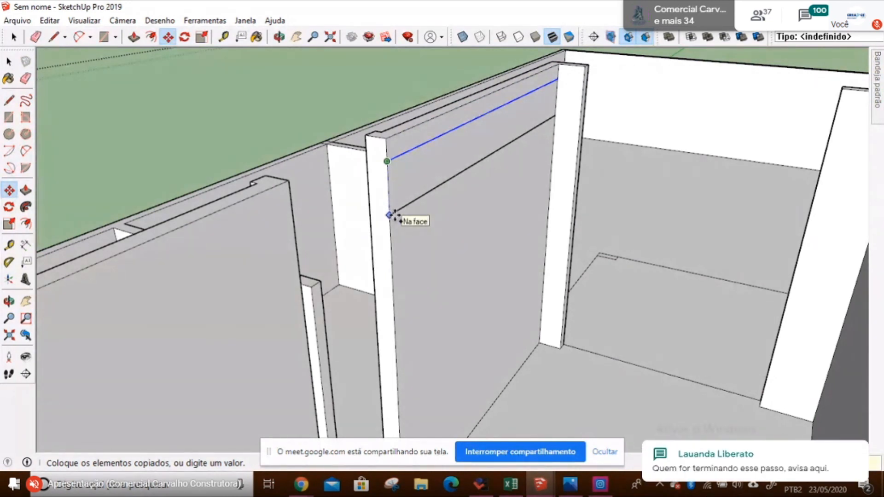
pyautogui.click(389, 214)
pyautogui.press('space')
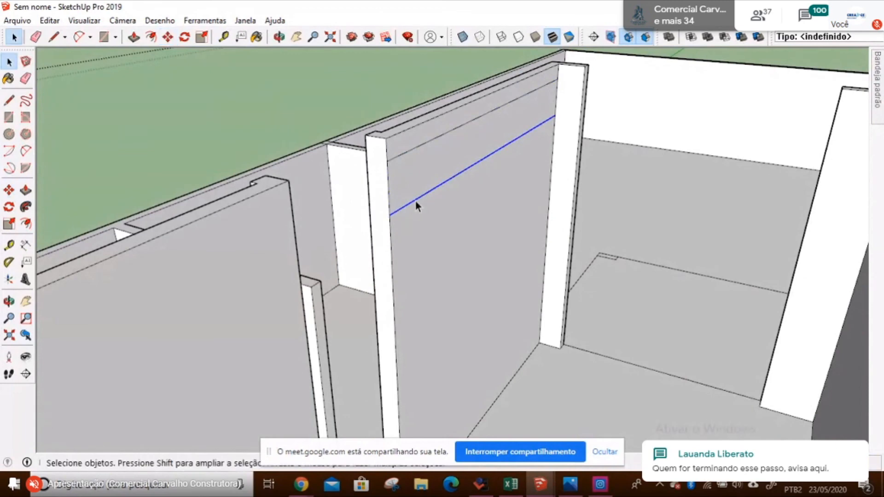
# - Copy the strip's short vertical edge beside the doorway 0,1 m inward along the wall
pyautogui.moveTo(406, 183)
pyautogui.mouseDown(button='middle')
pyautogui.moveTo(272, 181)
pyautogui.moveTo(396, 177)
pyautogui.mouseUp(button='middle')
pyautogui.click(396, 179)
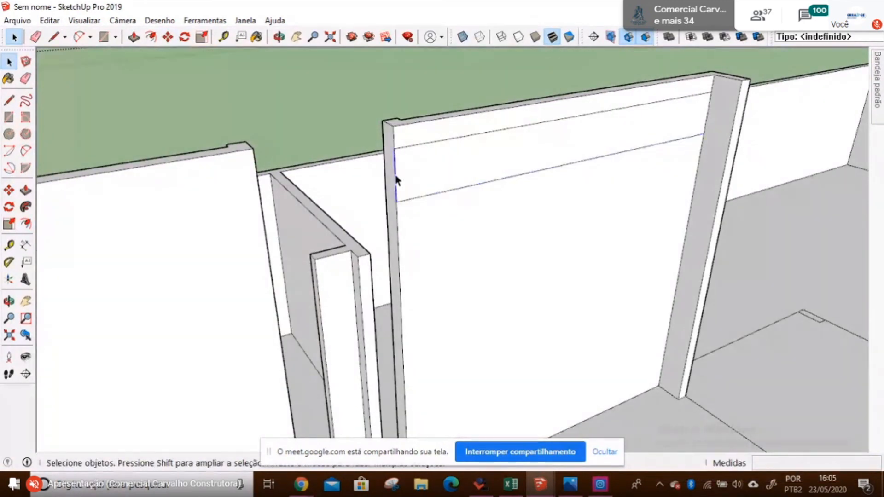
pyautogui.press('m')
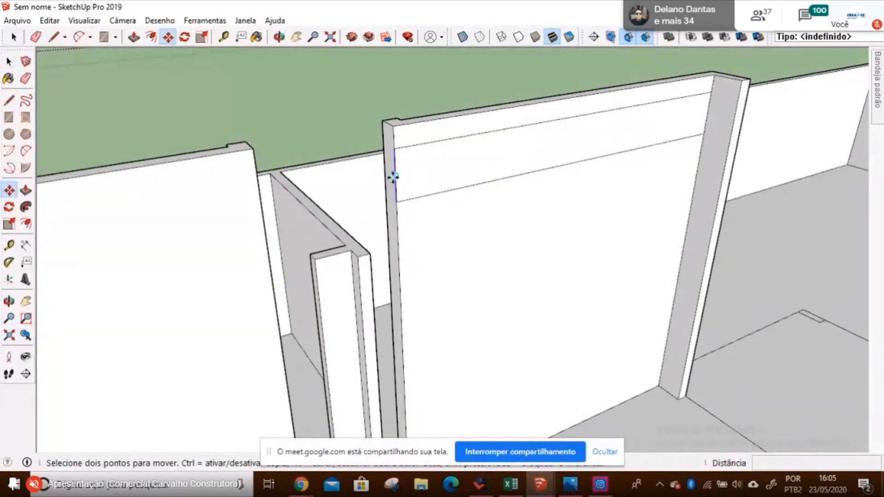
pyautogui.press('ctrl')
pyautogui.click(396, 202)
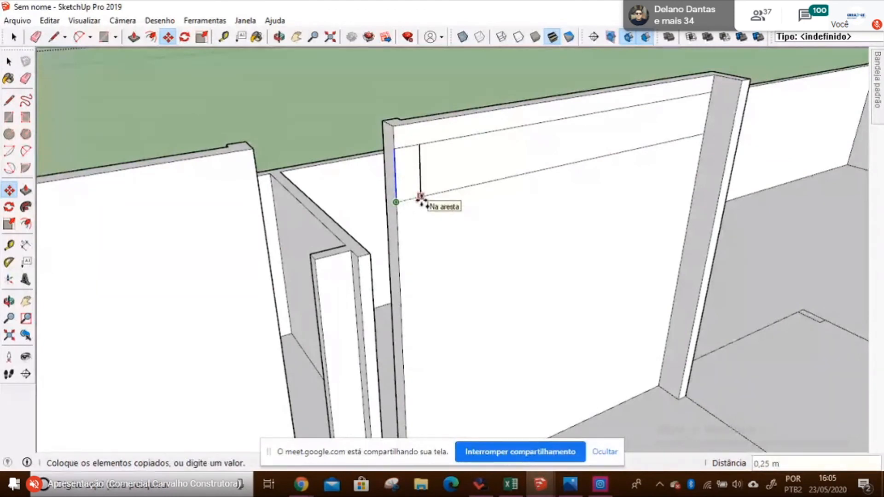
pyautogui.write(',1')
pyautogui.press('Return')
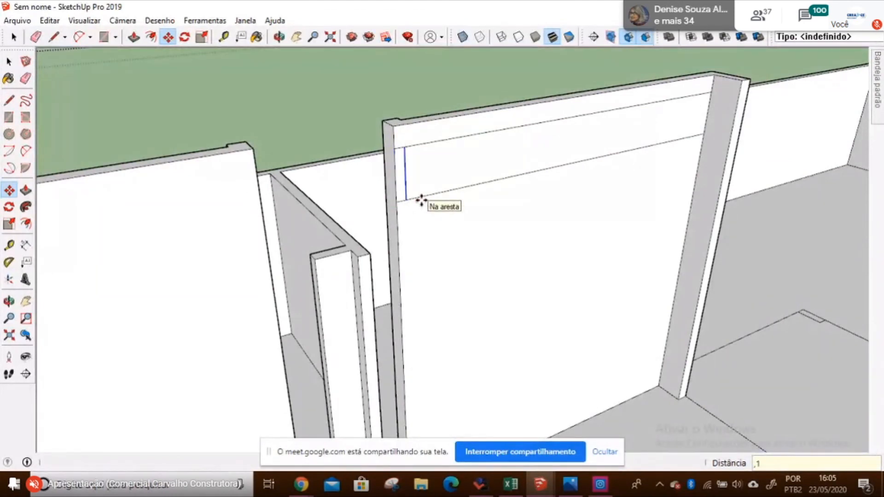
# - Copy the short vertical edge at the strip's opposite end 0,1 m inward
pyautogui.press('space')
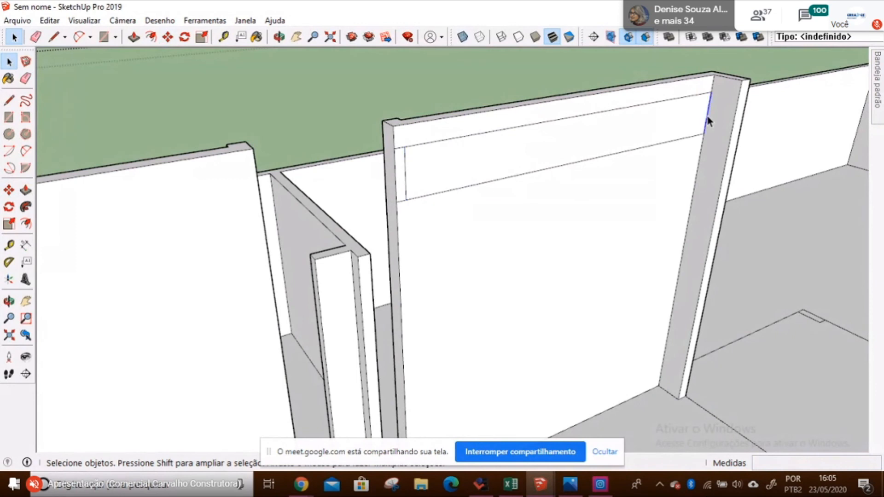
pyautogui.press('m')
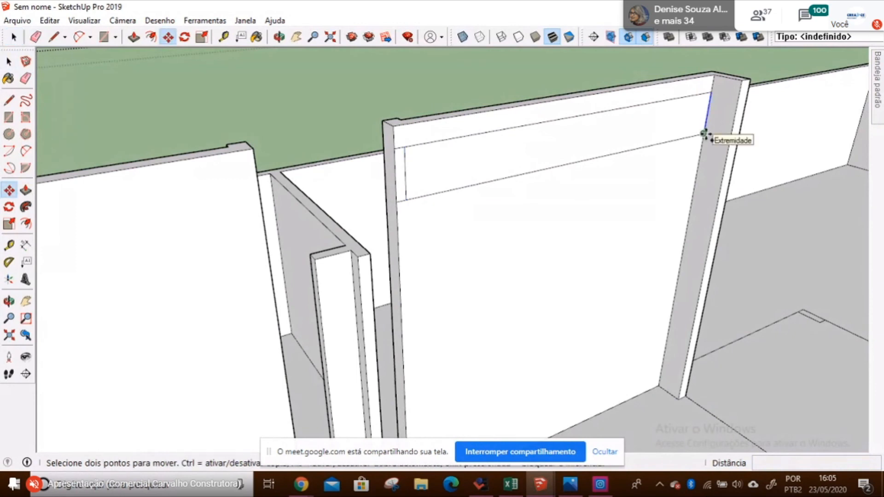
pyautogui.click(705, 133)
pyautogui.press('Return')
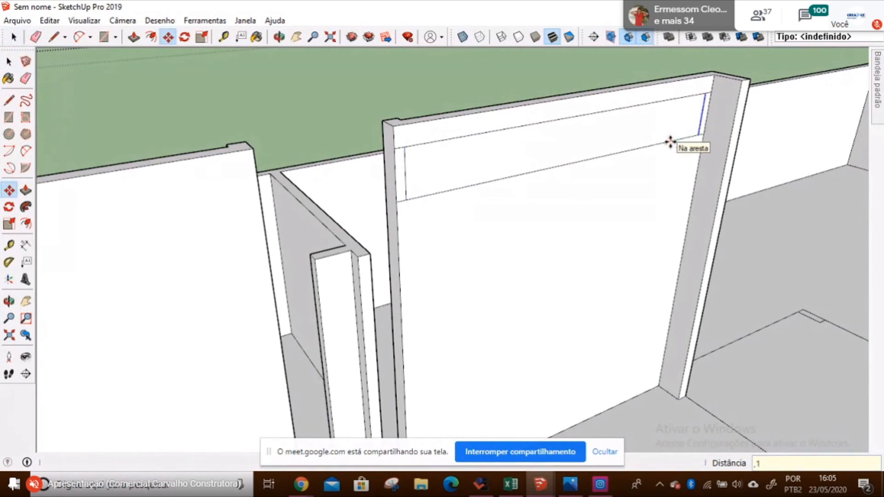
# - Push the window strip 0,15 m through the middle inner wall and remove the remaining face to open it
pyautogui.press('space')
pyautogui.press('p')
pyautogui.click(612, 138)
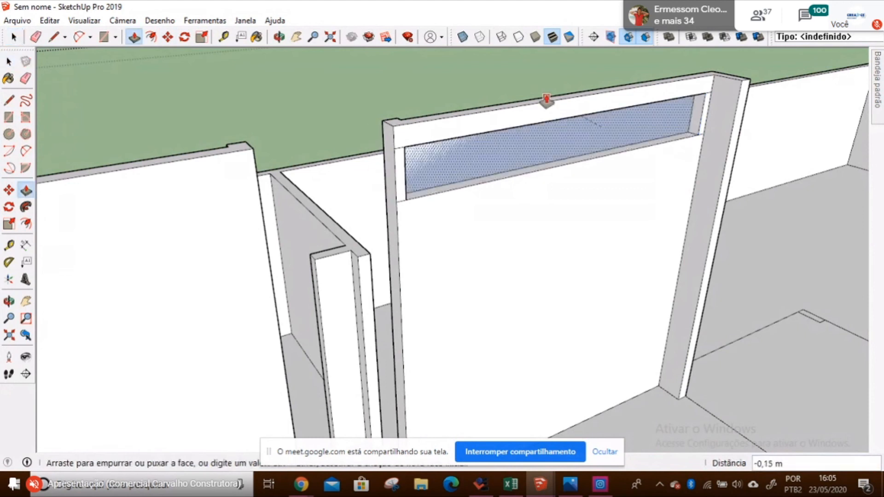
pyautogui.click(537, 100)
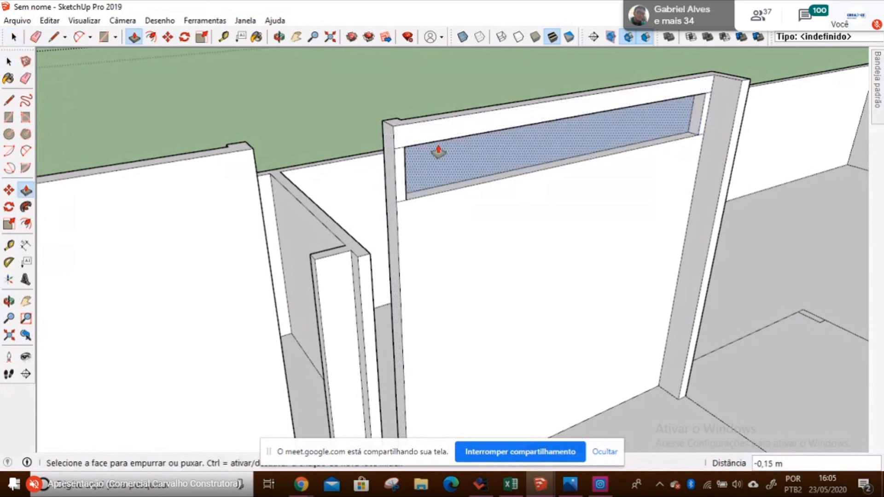
pyautogui.click(482, 154)
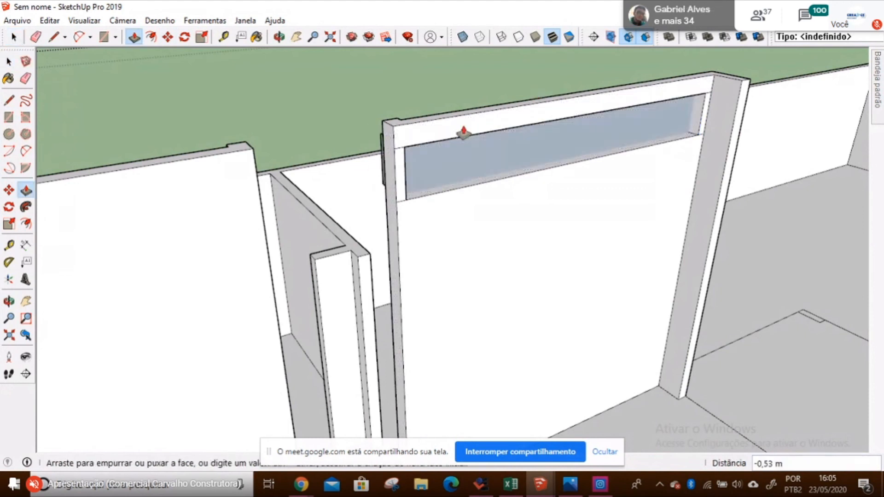
pyautogui.click(446, 115)
pyautogui.press('space')
pyautogui.moveTo(450, 170); pyautogui.dragTo(748, 200, button='middle')
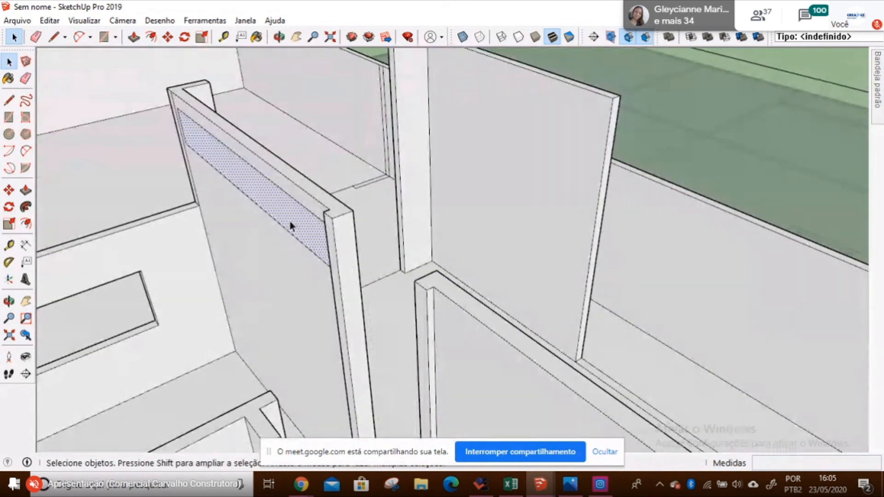
pyautogui.moveTo(311, 201); pyautogui.dragTo(341, 145, button='middle')
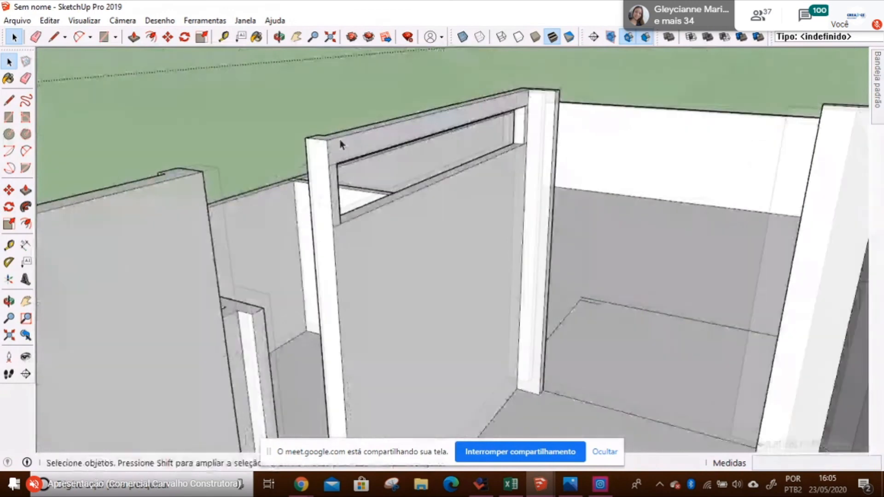
# - Erase the leftover edge segments on the wall face at both ends of the high window opening
pyautogui.scroll(4, 340, 145)
pyautogui.press('e')
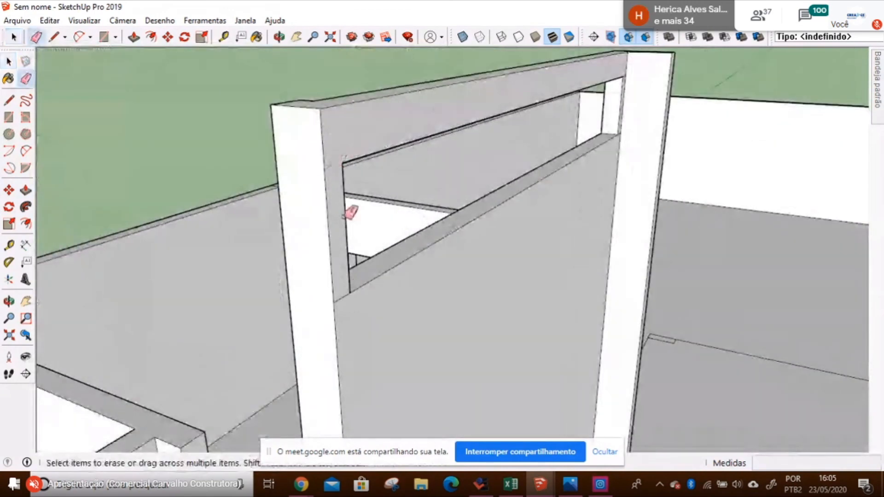
pyautogui.scroll(5, 627, 115)
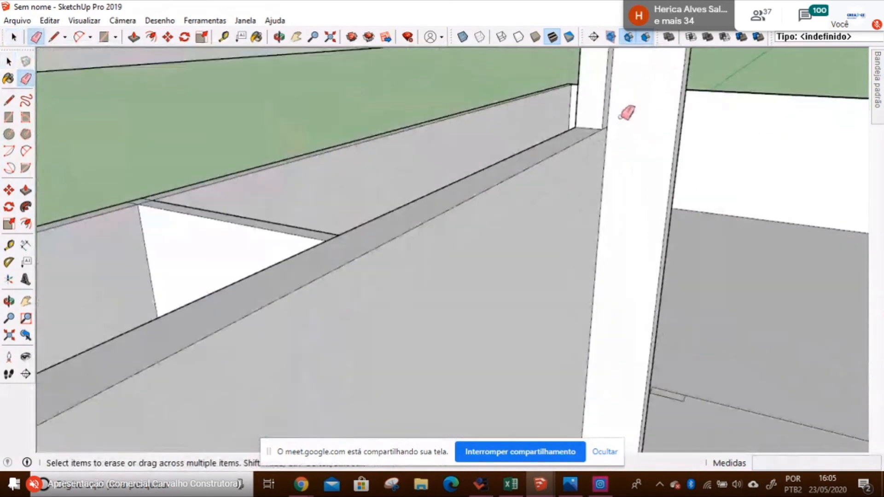
pyautogui.scroll(-5, 594, 140)
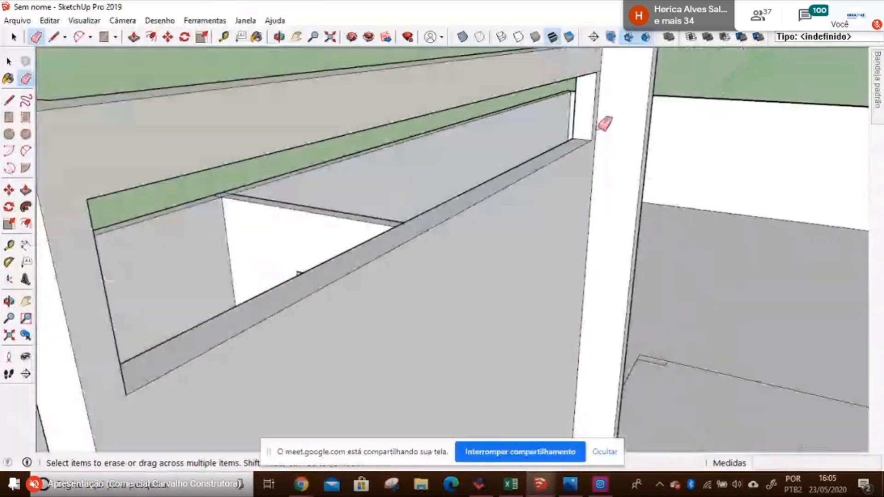
pyautogui.scroll(5, 601, 82)
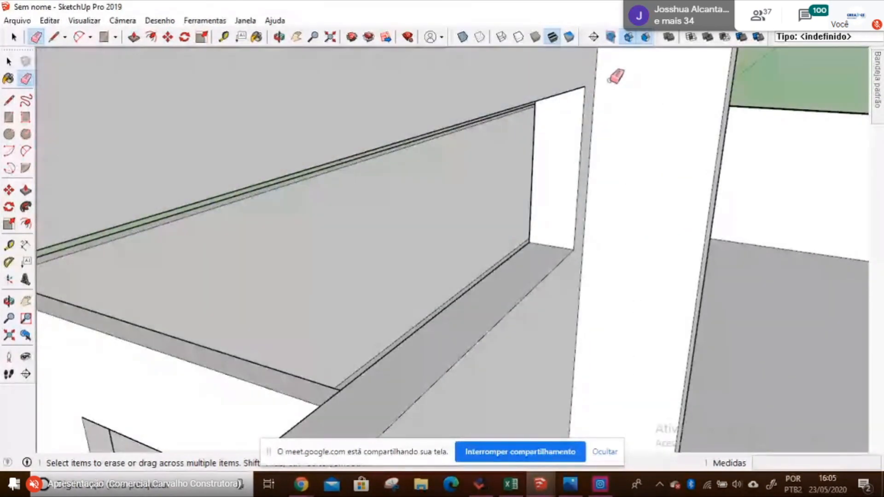
pyautogui.press('space')
pyautogui.scroll(-5, 580, 121)
# - Draw short lines across the top of the front boundary wall at both corners to separate it from the side walls
pyautogui.moveTo(596, 207); pyautogui.dragTo(309, 107, button='middle')
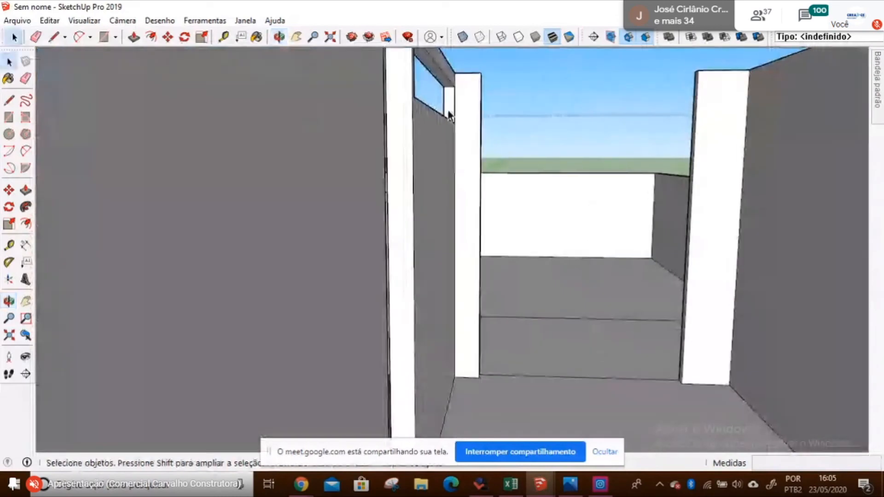
pyautogui.scroll(-3, 521, 138)
pyautogui.scroll(-2, 529, 142)
pyautogui.moveTo(531, 142)
pyautogui.mouseDown(button='middle')
pyautogui.moveTo(548, 131)
pyautogui.moveTo(537, 158)
pyautogui.moveTo(635, 136)
pyautogui.moveTo(382, 291)
pyautogui.moveTo(540, 170)
pyautogui.mouseUp(button='middle')
pyautogui.scroll(2, 650, 258)
pyautogui.press('l')
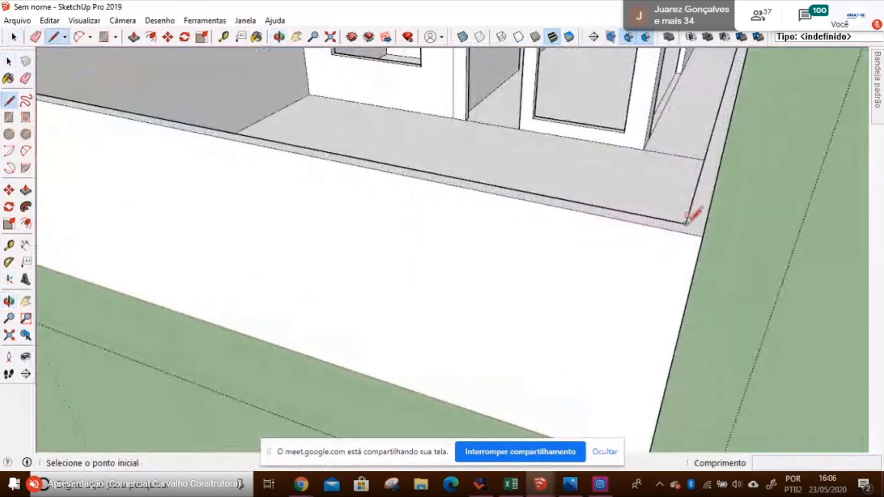
pyautogui.click(686, 224)
pyautogui.click(684, 231)
pyautogui.scroll(-1, 564, 208)
pyautogui.scroll(-1, 421, 184)
pyautogui.scroll(5, 133, 113)
pyautogui.click(343, 181)
pyautogui.click(306, 209)
pyautogui.press('space')
# - Push the top face of the front boundary wall down 2,80 m to remove the wall
pyautogui.scroll(-1, 353, 203)
pyautogui.scroll(-1, 354, 195)
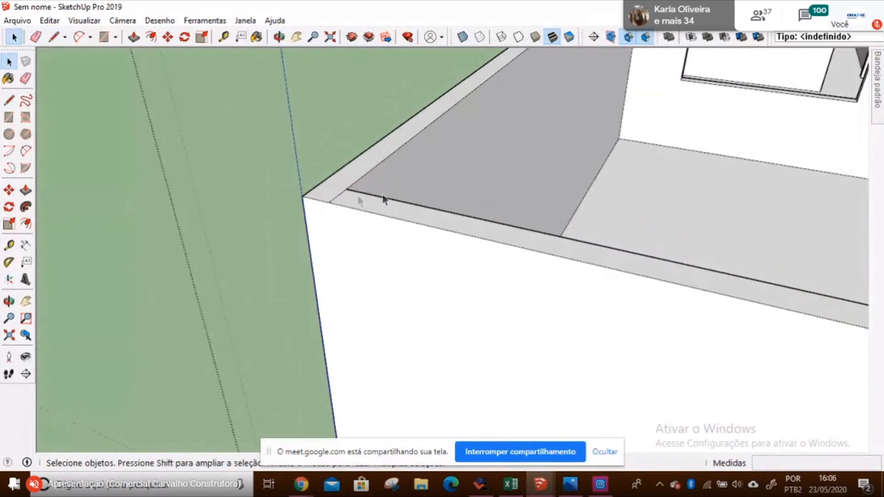
pyautogui.press('p')
pyautogui.click(399, 224)
pyautogui.click(626, 208)
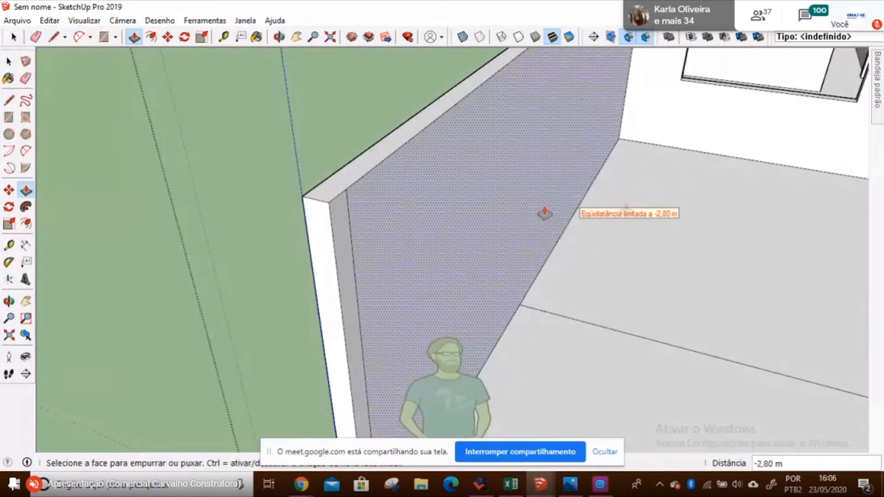
pyautogui.press('space')
# - Examine the house facade and its openings from the front at ground level
pyautogui.scroll(-3, 544, 208)
pyautogui.scroll(-1, 718, 227)
pyautogui.keyDown('shift'); pyautogui.moveTo(725, 231); pyautogui.dragTo(468, 182, button='middle'); pyautogui.keyUp('shift')
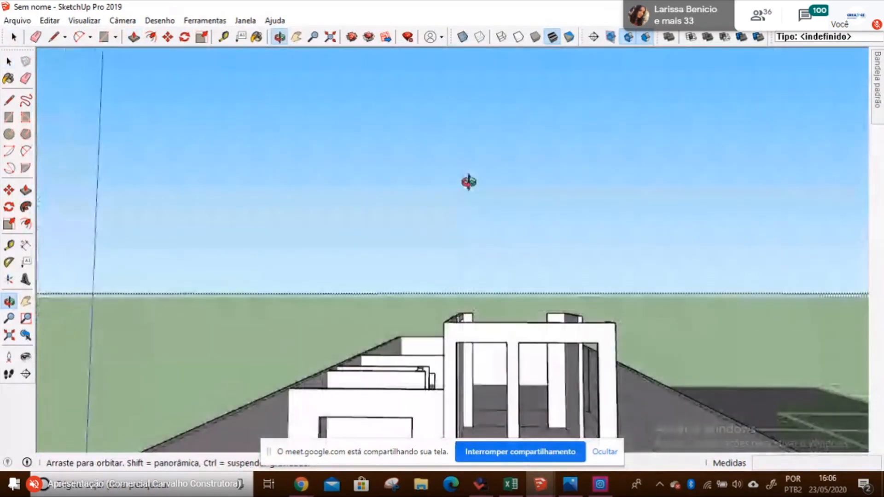
pyautogui.keyDown('shift'); pyautogui.moveTo(482, 351); pyautogui.dragTo(490, 273, button='middle'); pyautogui.keyUp('shift')
pyautogui.scroll(2, 493, 278)
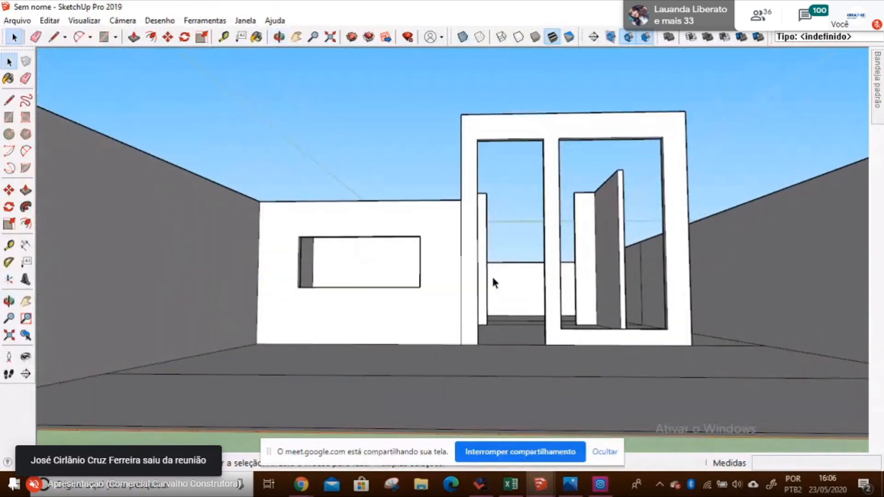